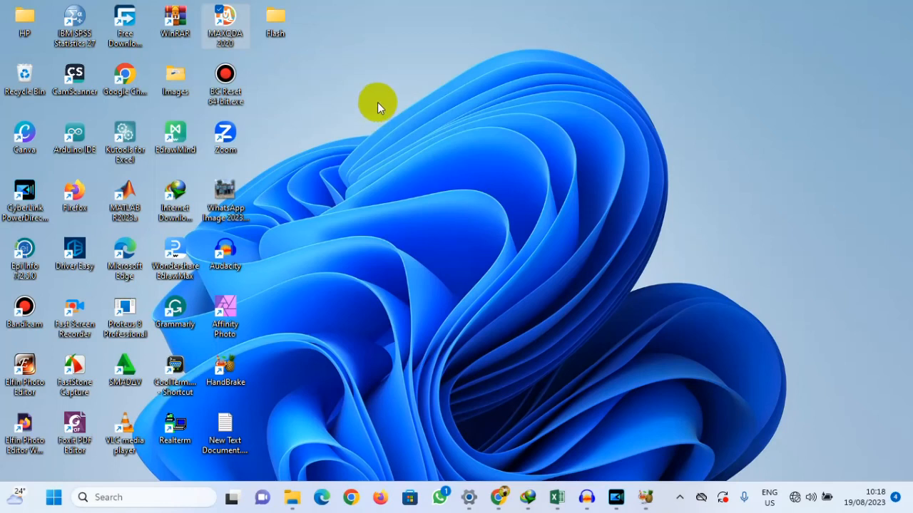
# Launch MAXQDA 2020 from the desktop.
pyautogui.click(382, 145)
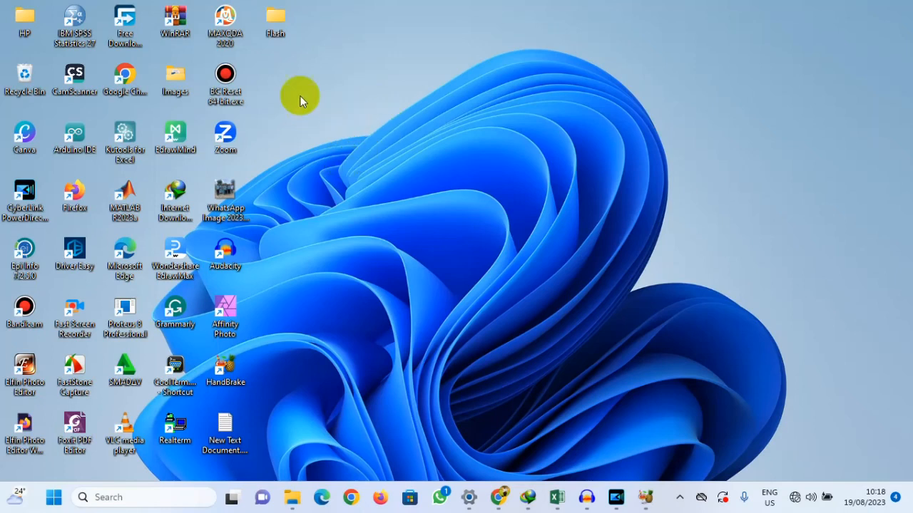
pyautogui.doubleClick(226, 22)
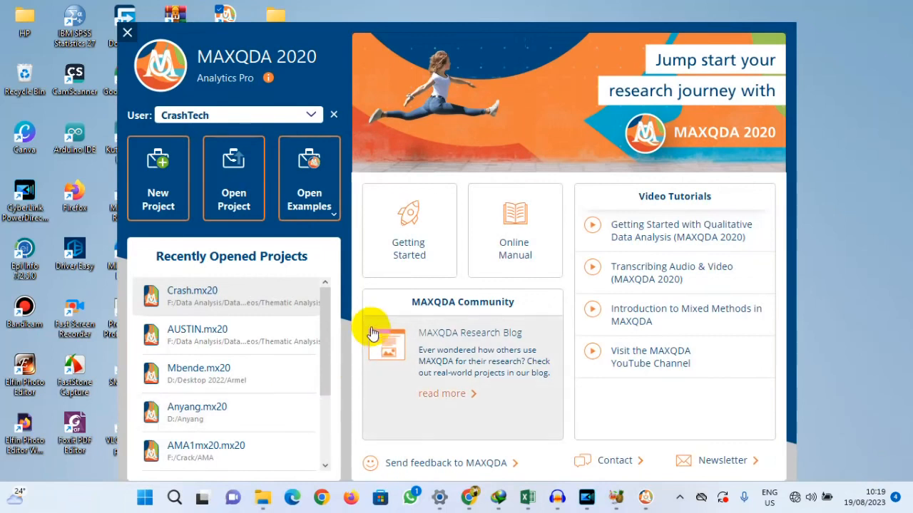
# Look over the recently opened projects and the available users on the start screen.
pyautogui.click(183, 176)
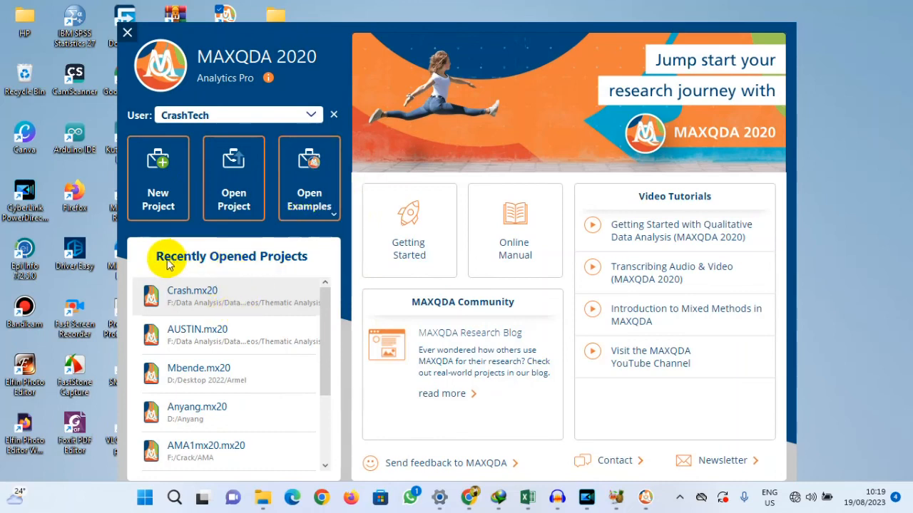
pyautogui.scroll(-3, 268, 310)
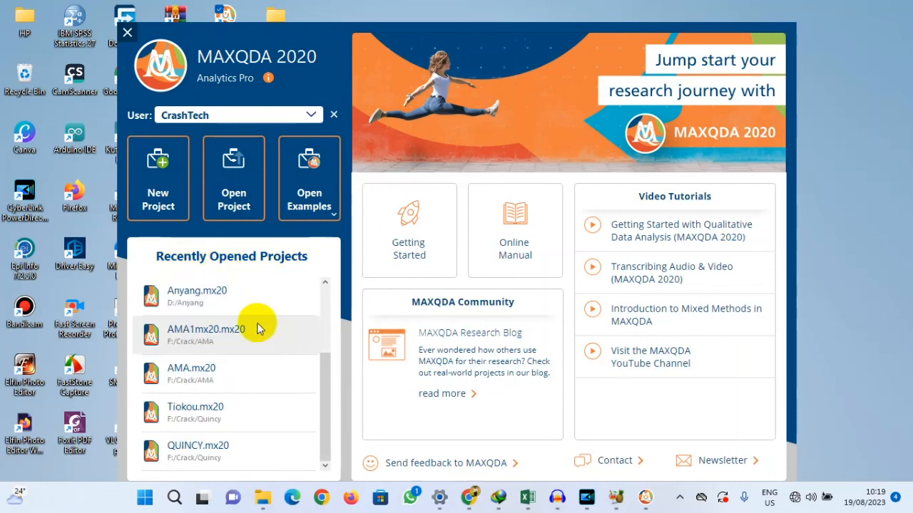
pyautogui.scroll(3, 257, 326)
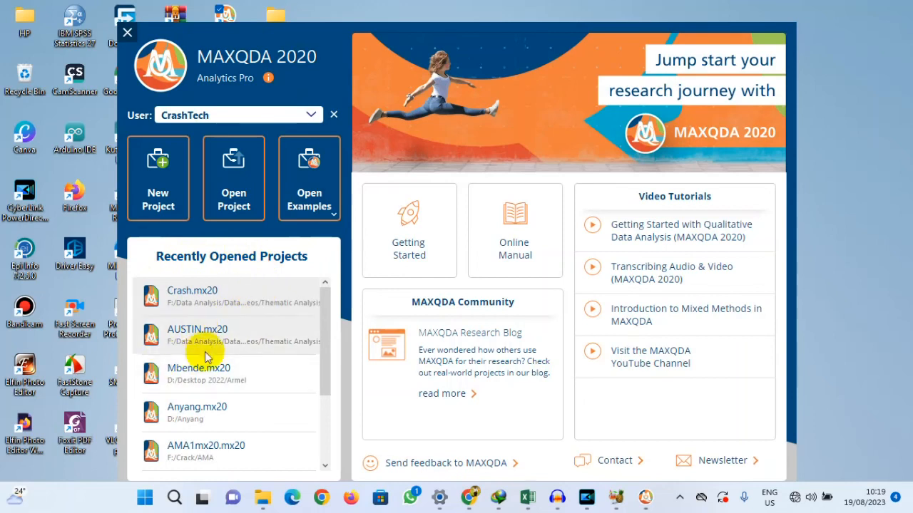
pyautogui.click(258, 165)
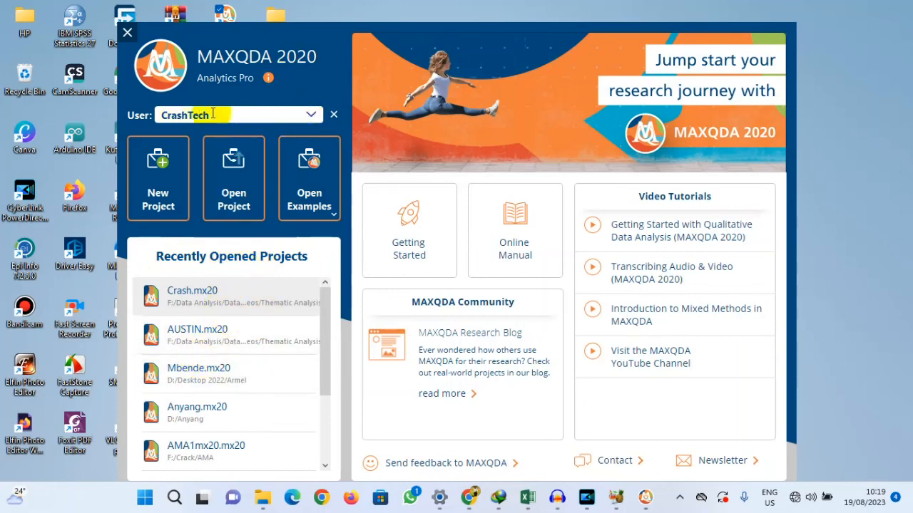
pyautogui.click(311, 115)
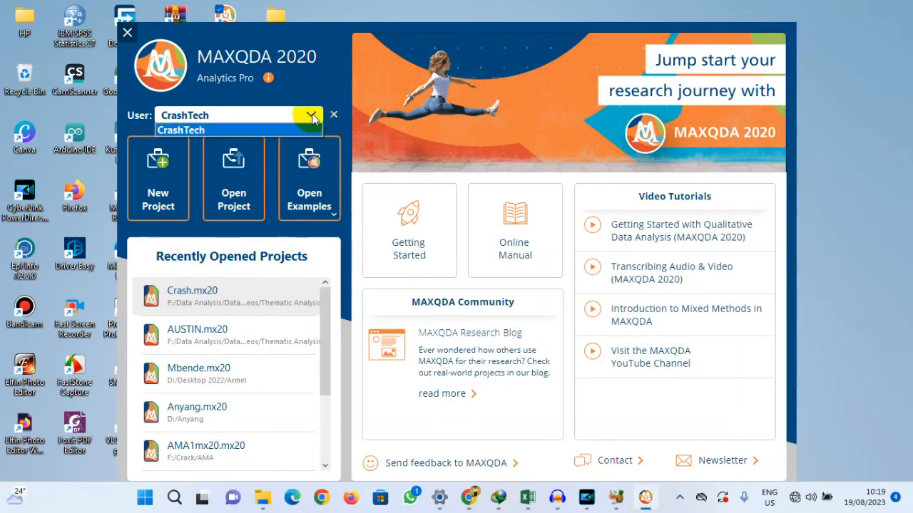
pyautogui.click(214, 92)
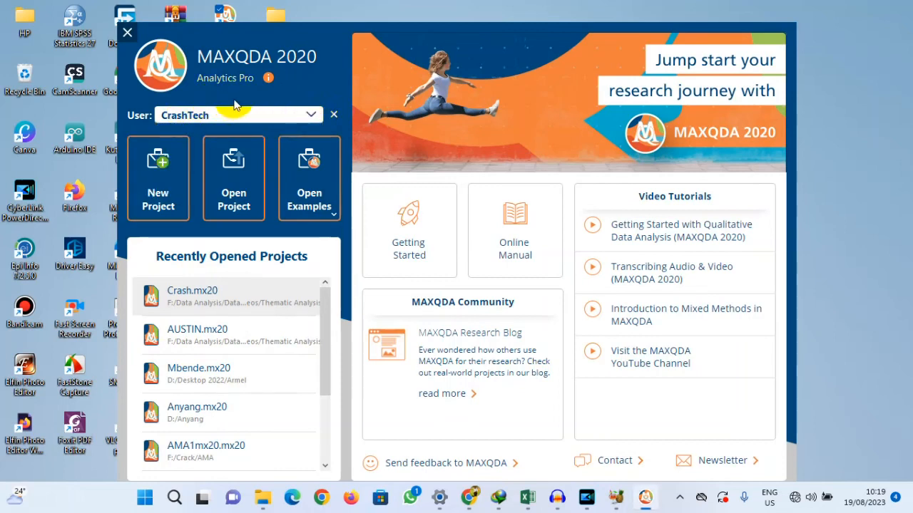
# Create a new project named Henry in the Anyang folder on Local Disk (D:).
pyautogui.click(178, 207)
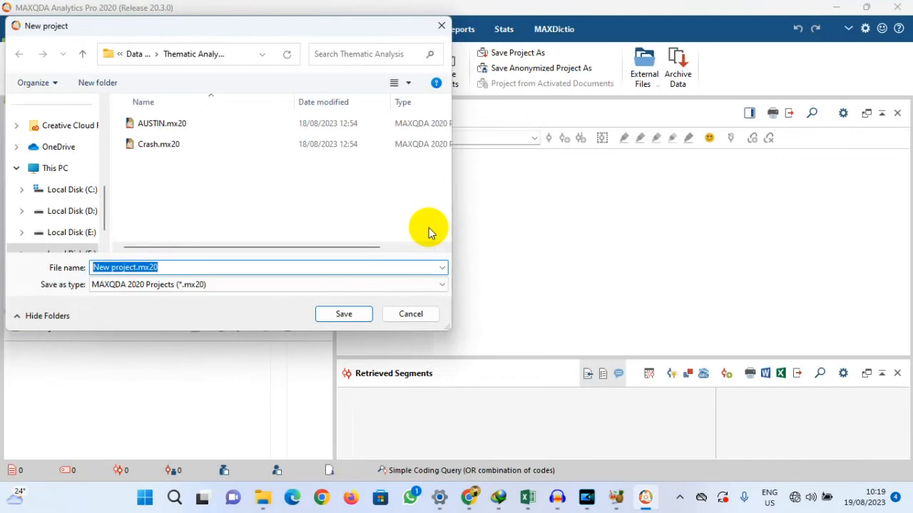
pyautogui.click(133, 54)
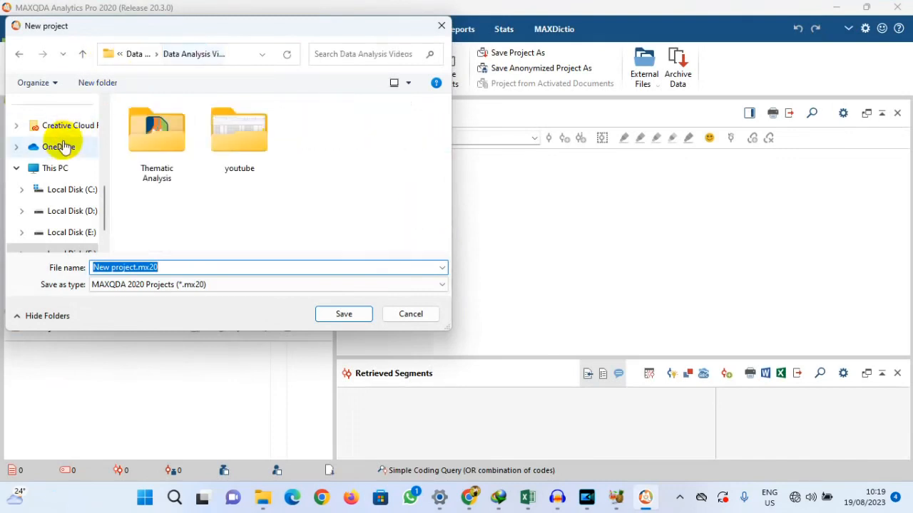
pyautogui.click(86, 214)
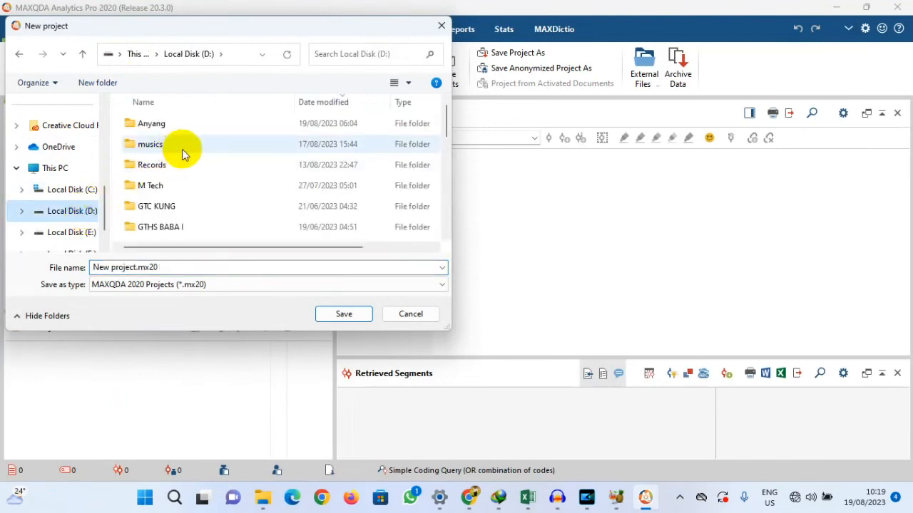
pyautogui.click(164, 125)
pyautogui.doubleClick(163, 125)
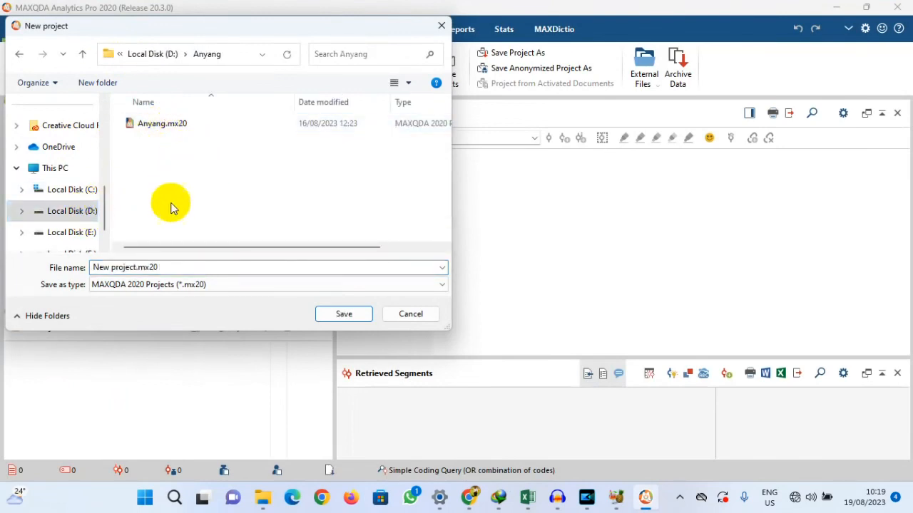
pyautogui.click(187, 266)
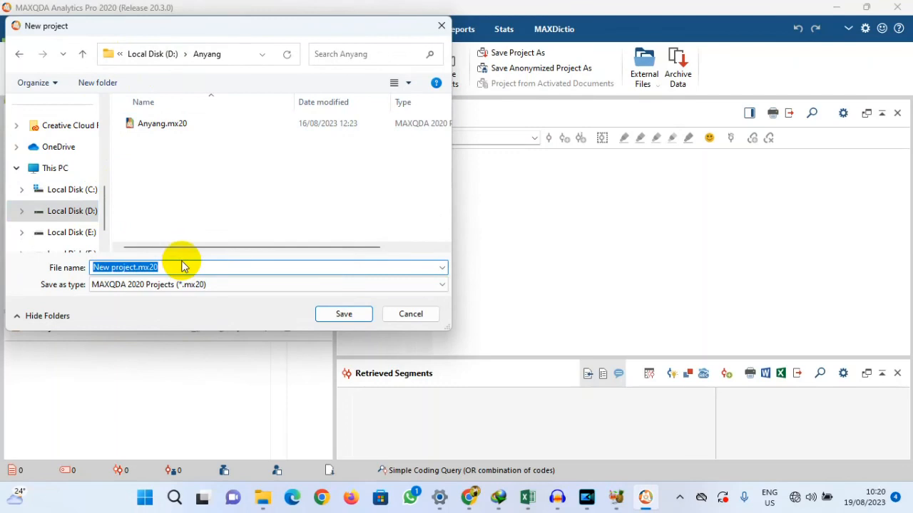
pyautogui.write('Henry')
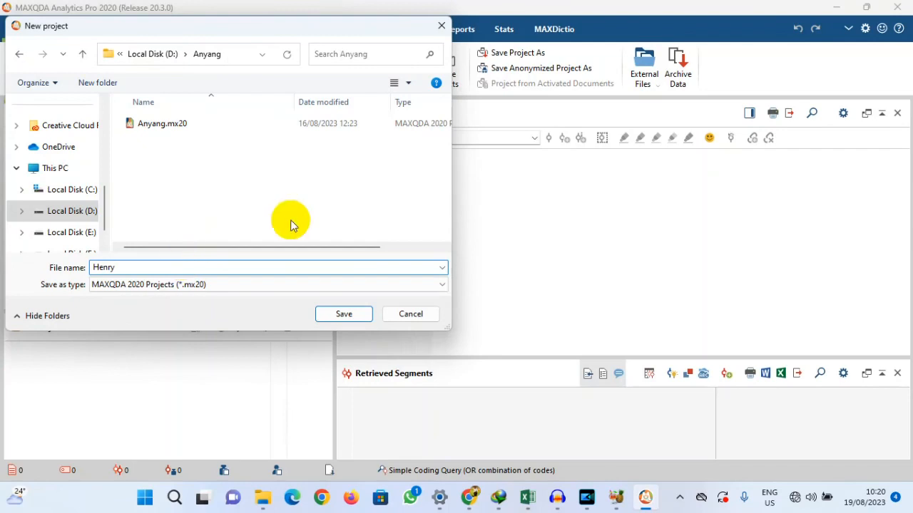
pyautogui.click(344, 315)
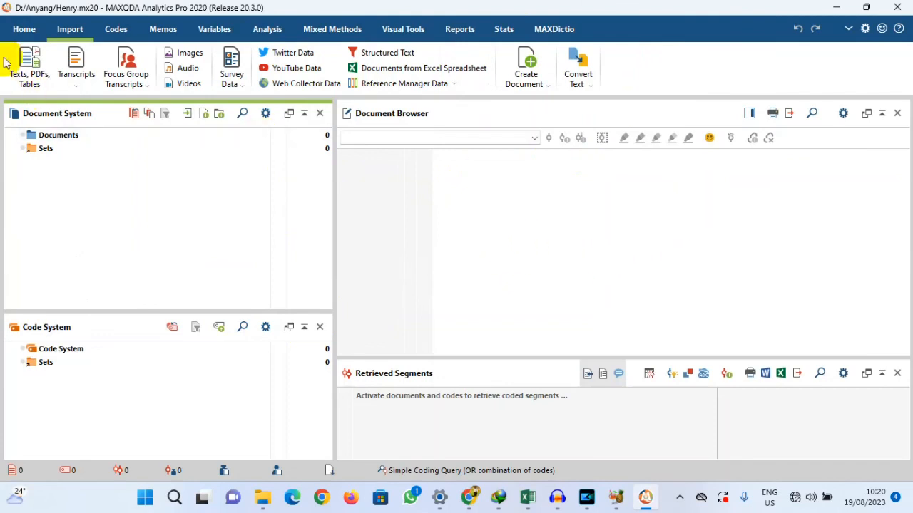
# Try the preset window layouts, ending with Document System and Code System stacked beside the Document Browser above Retrieved Segments.
pyautogui.click(26, 32)
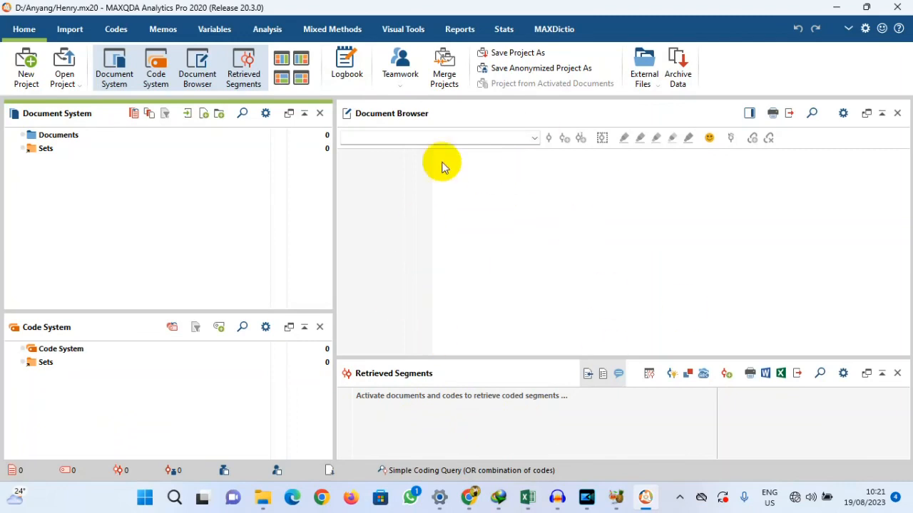
pyautogui.click(299, 62)
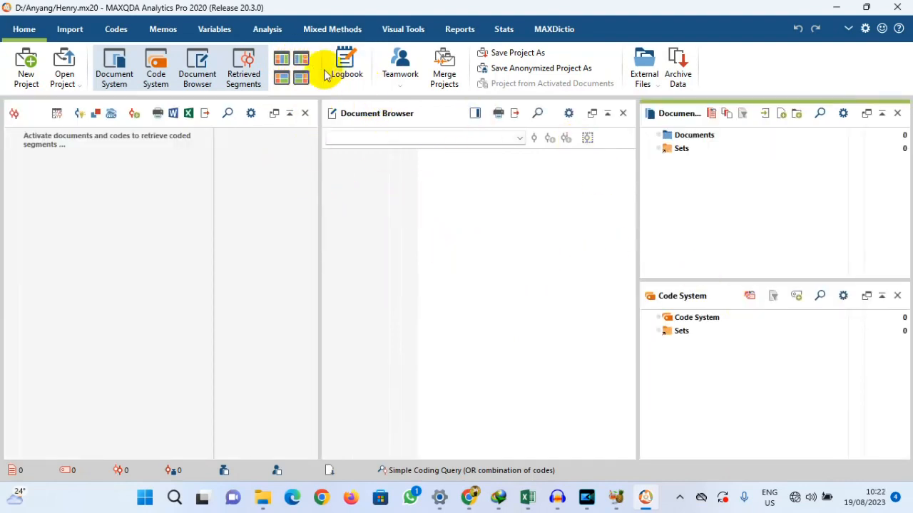
pyautogui.click(297, 80)
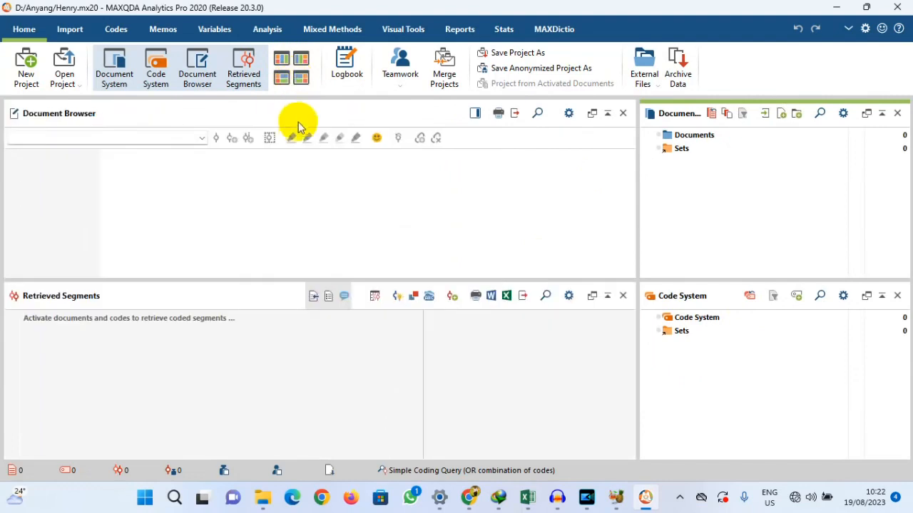
pyautogui.click(282, 80)
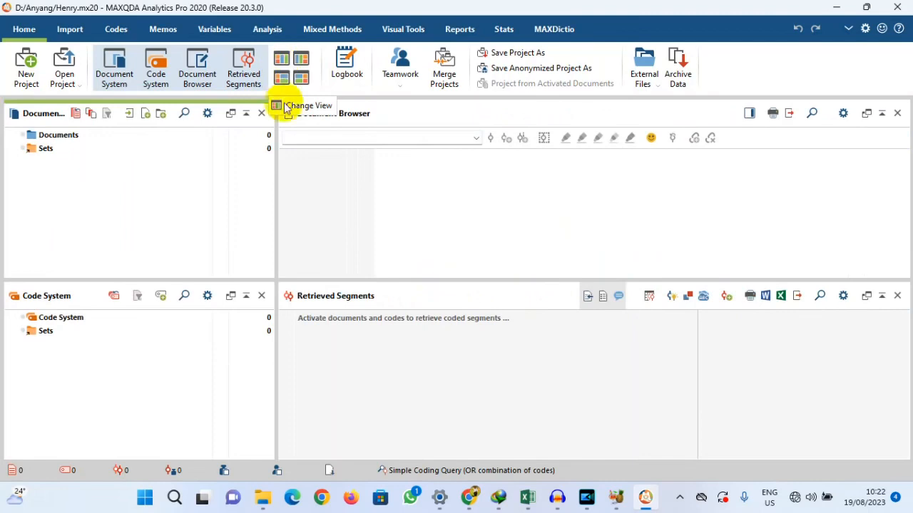
pyautogui.click(283, 62)
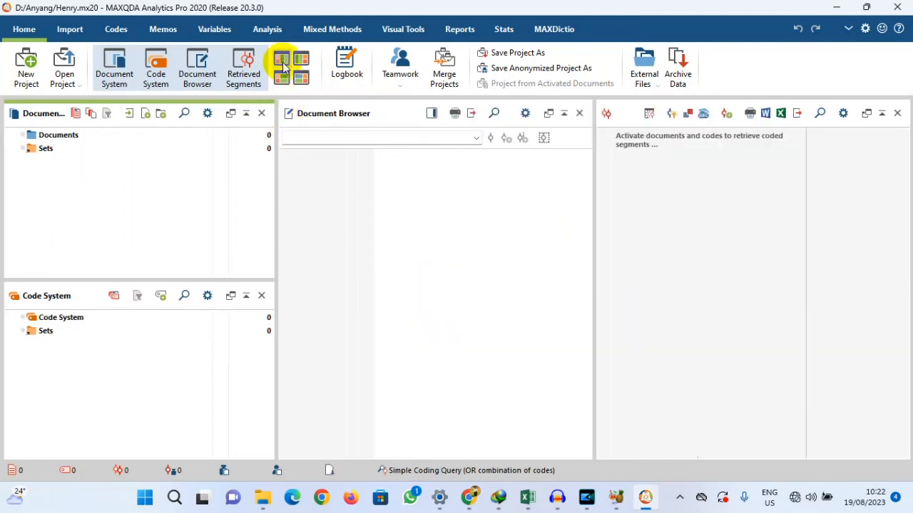
pyautogui.click(281, 77)
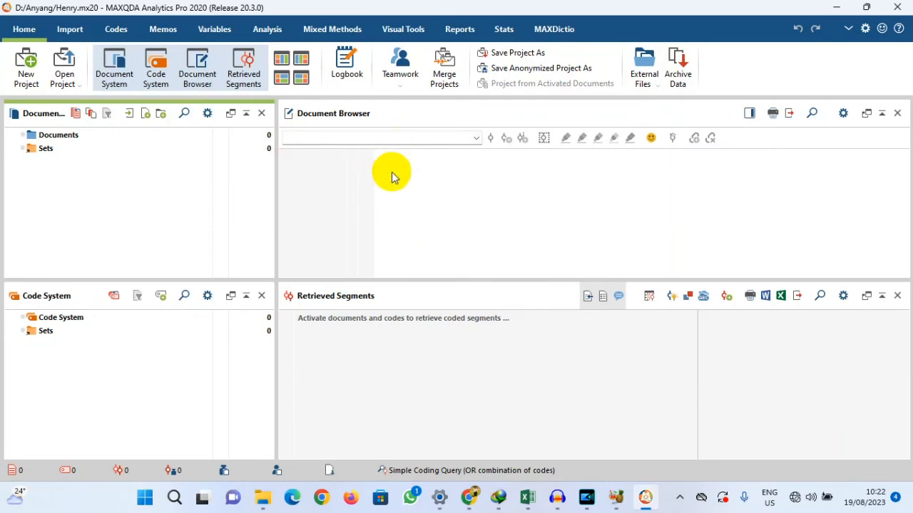
# View the import options for survey data, and switch to Excel to examine the respondent columns in 1.xlsx.
pyautogui.click(72, 34)
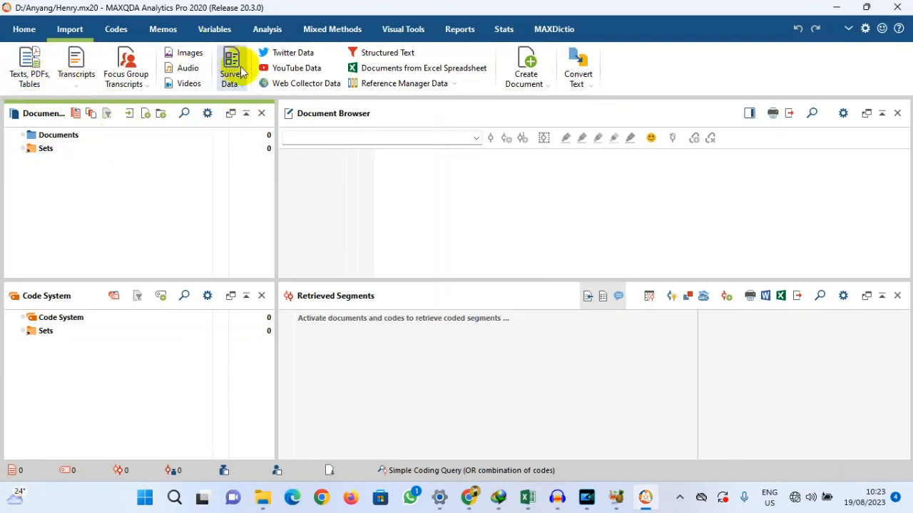
pyautogui.click(244, 86)
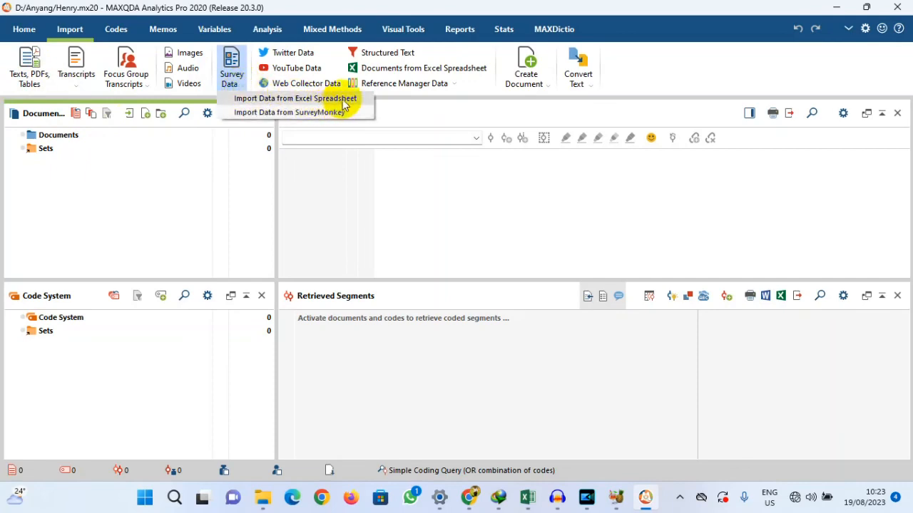
pyautogui.moveTo(531, 505)
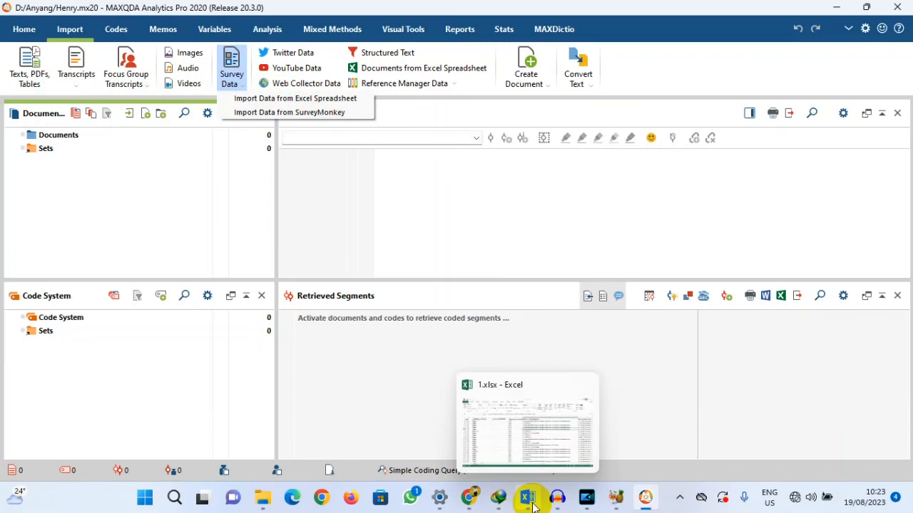
pyautogui.click(539, 447)
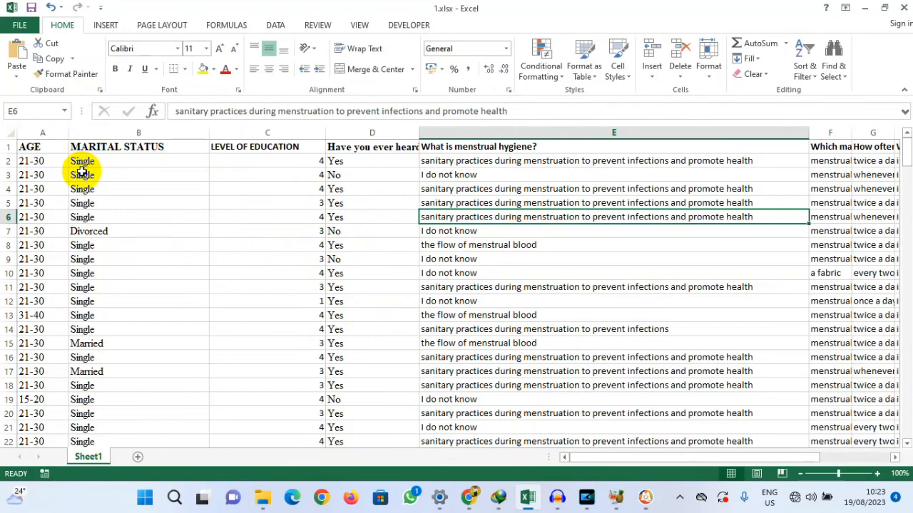
pyautogui.click(96, 215)
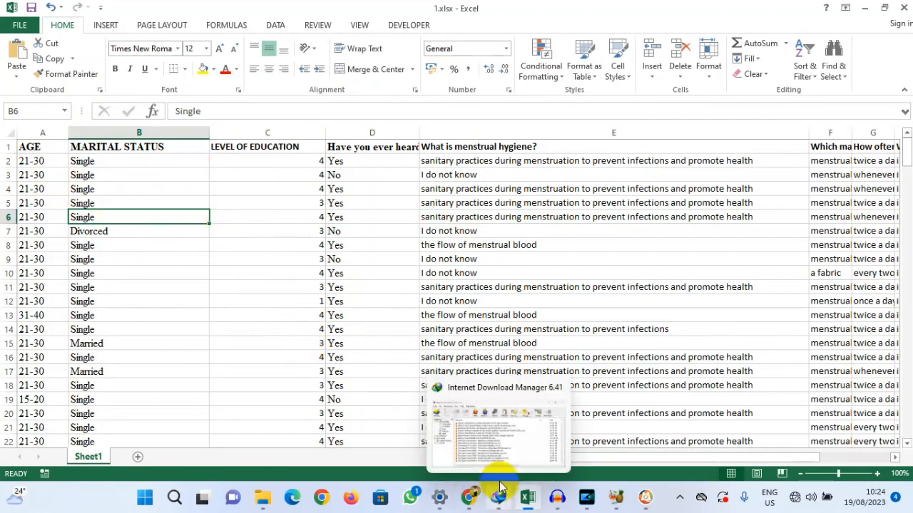
# Switch to File Explorer and open the data analysis Excel workbook from the Anyang folder on Local Disk (D:).
pyautogui.click(282, 440)
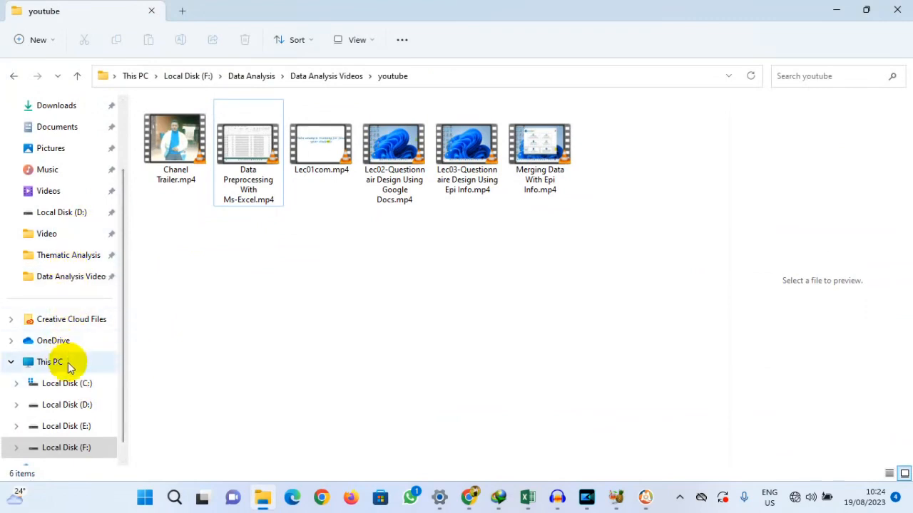
pyautogui.scroll(-1, 68, 363)
pyautogui.click(74, 385)
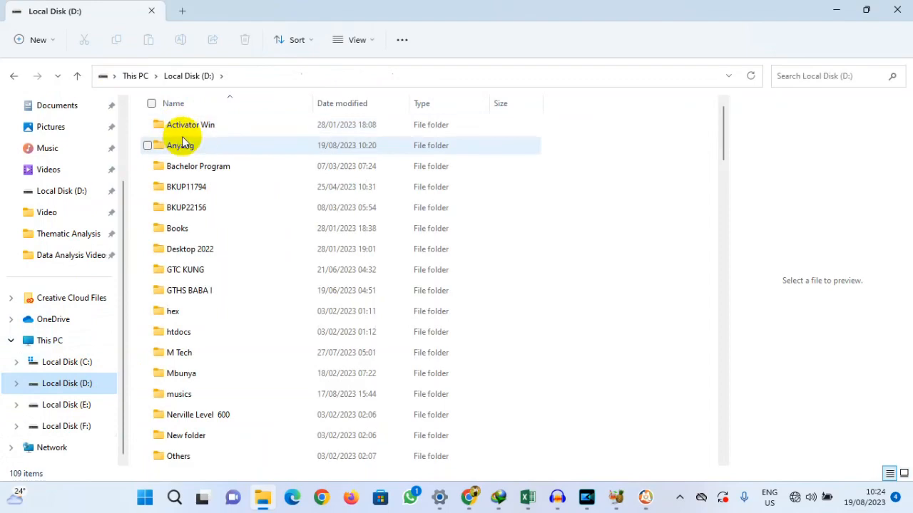
pyautogui.doubleClick(187, 150)
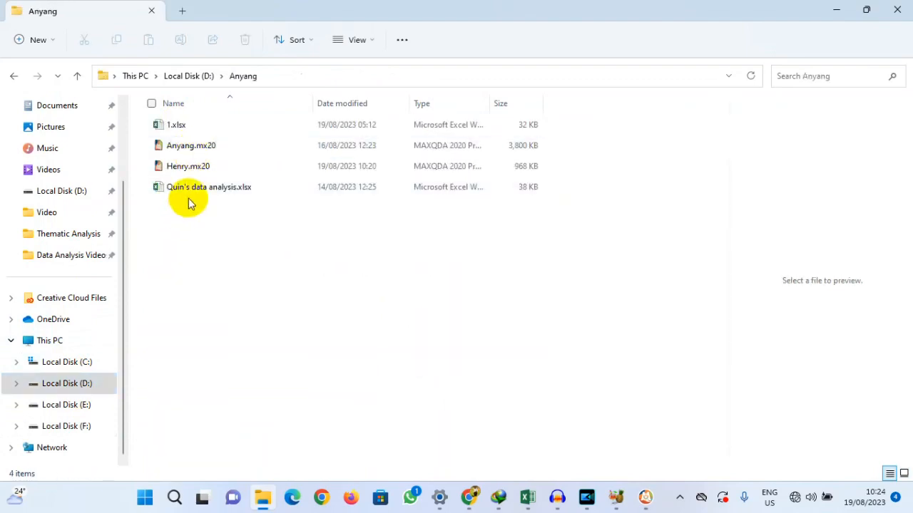
pyautogui.doubleClick(184, 190)
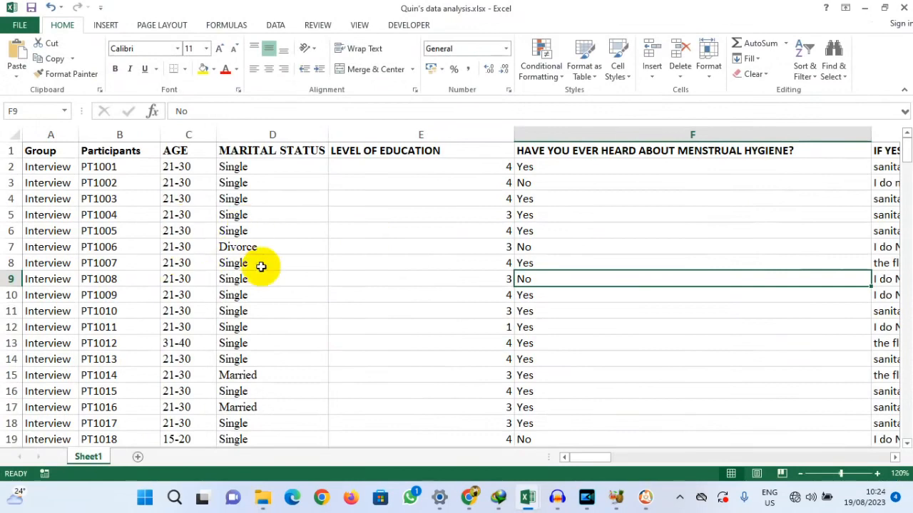
# Examine the Group and Participants columns, from their headers down through the interview rows.
pyautogui.click(114, 135)
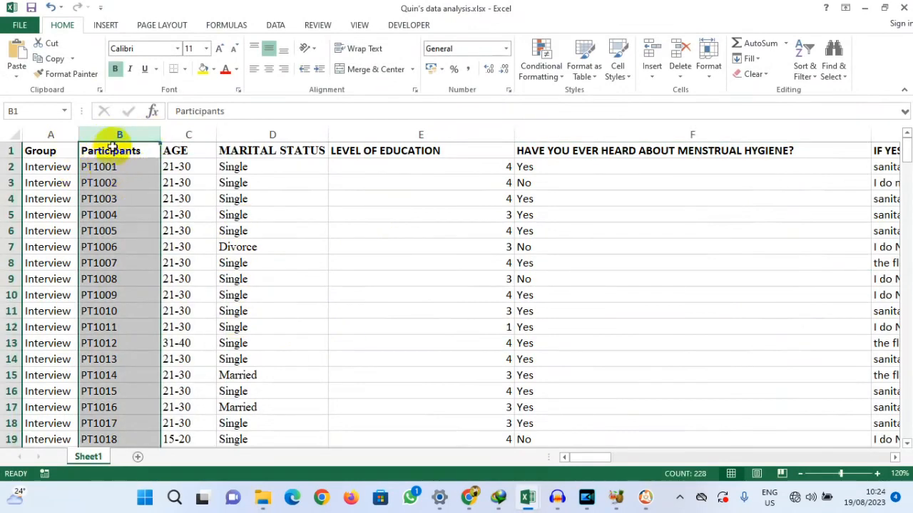
pyautogui.click(47, 135)
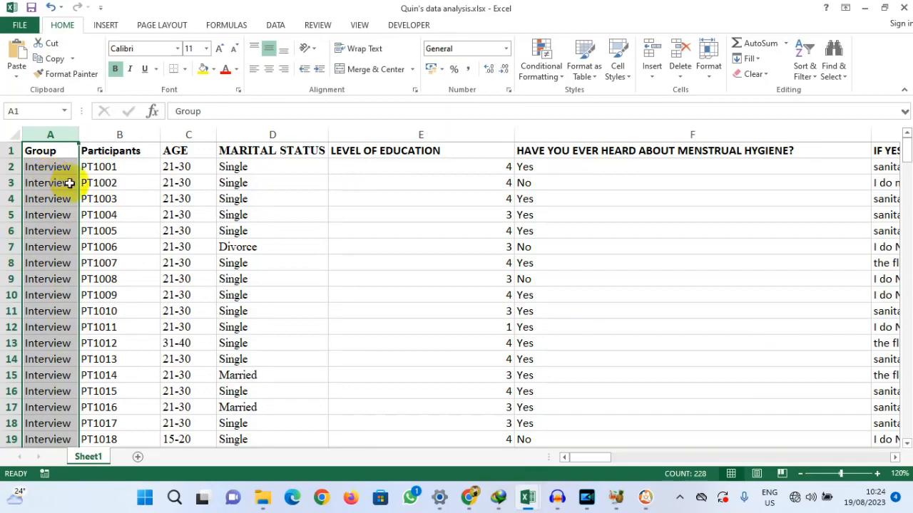
pyautogui.click(105, 150)
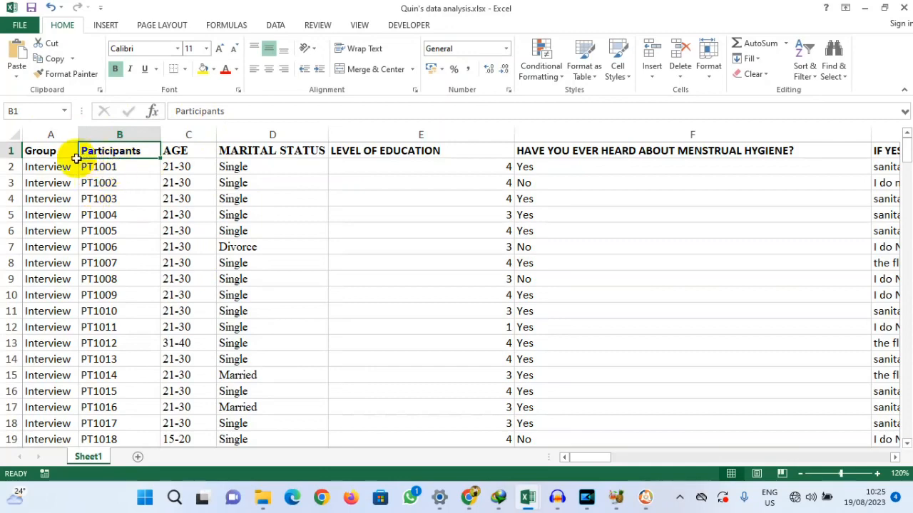
pyautogui.click(33, 152)
pyautogui.scroll(-20, 102, 206)
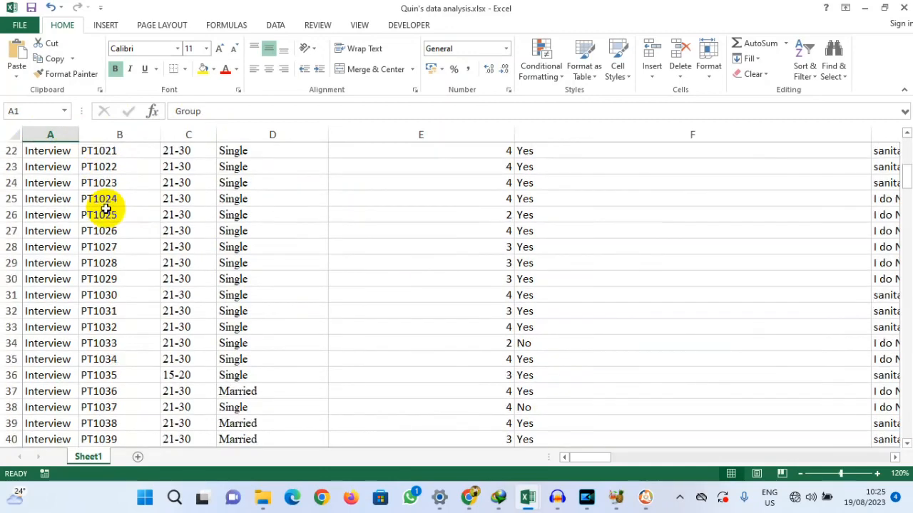
pyautogui.scroll(-20, 119, 289)
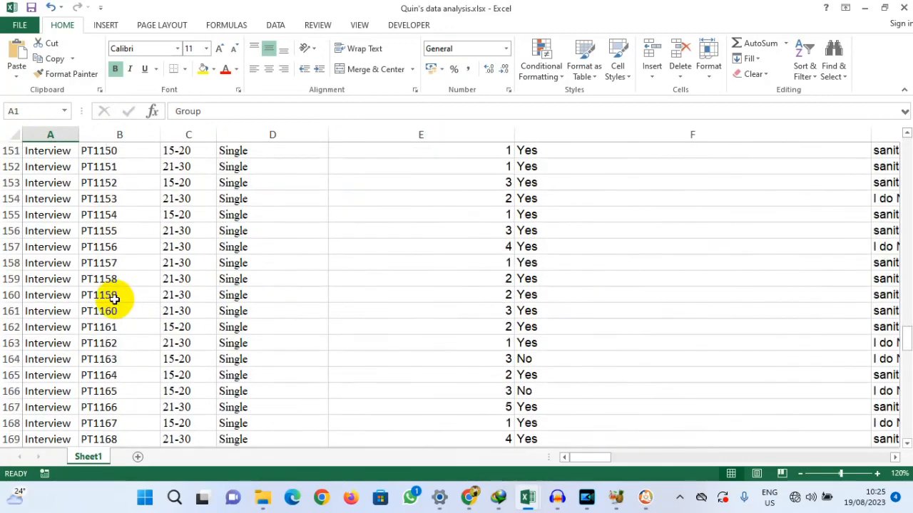
# Check the participant rows down to the last interview entry and return to the header row.
pyautogui.scroll(-6, 113, 298)
pyautogui.scroll(7, 112, 291)
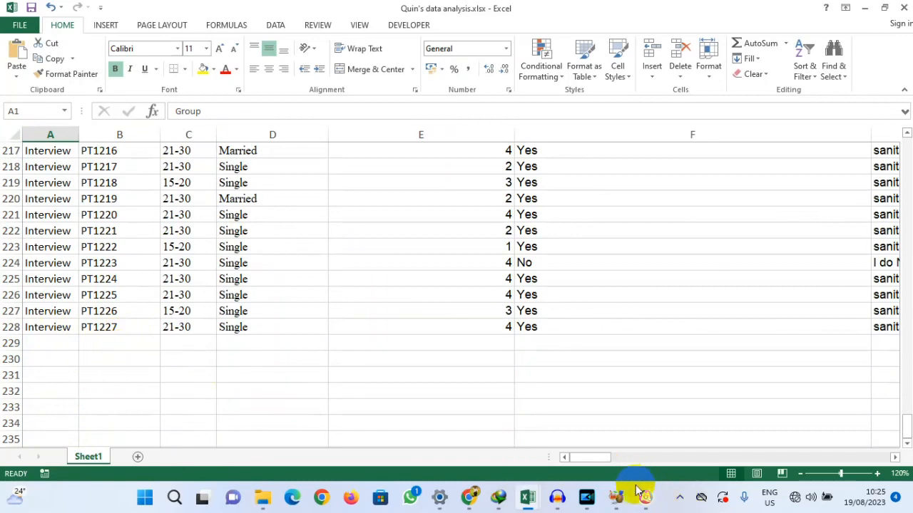
pyautogui.moveTo(644, 506)
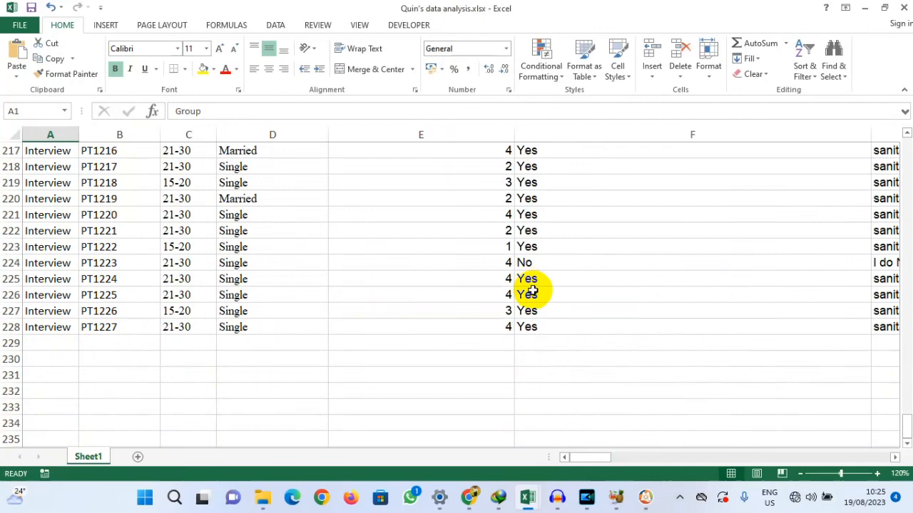
pyautogui.scroll(8, 507, 291)
pyautogui.scroll(20, 507, 291)
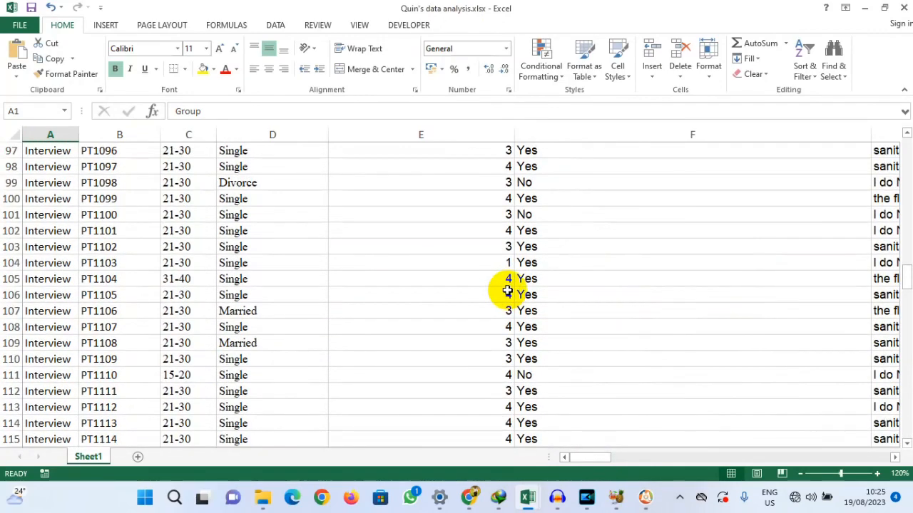
pyautogui.scroll(20, 506, 290)
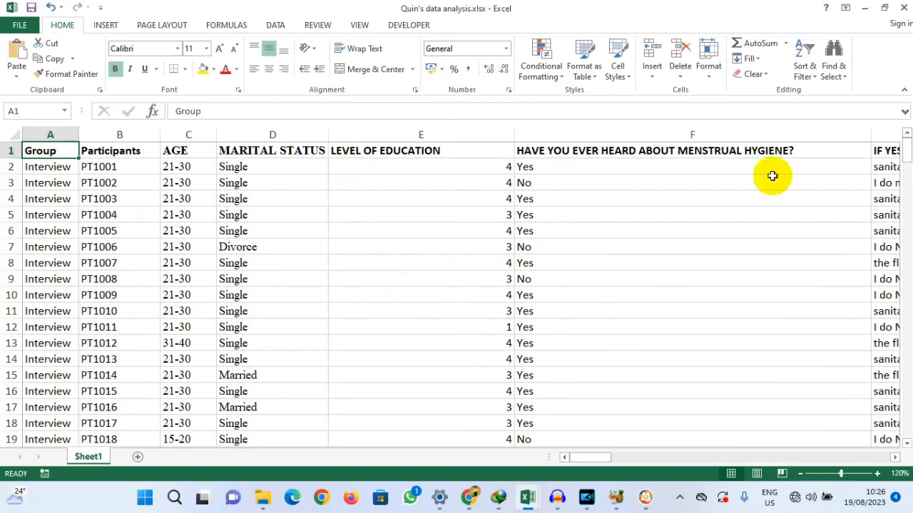
# Minimize both Excel workbooks, switch to MAXQDA, and start importing survey data from an Excel spreadsheet.
pyautogui.click(864, 7)
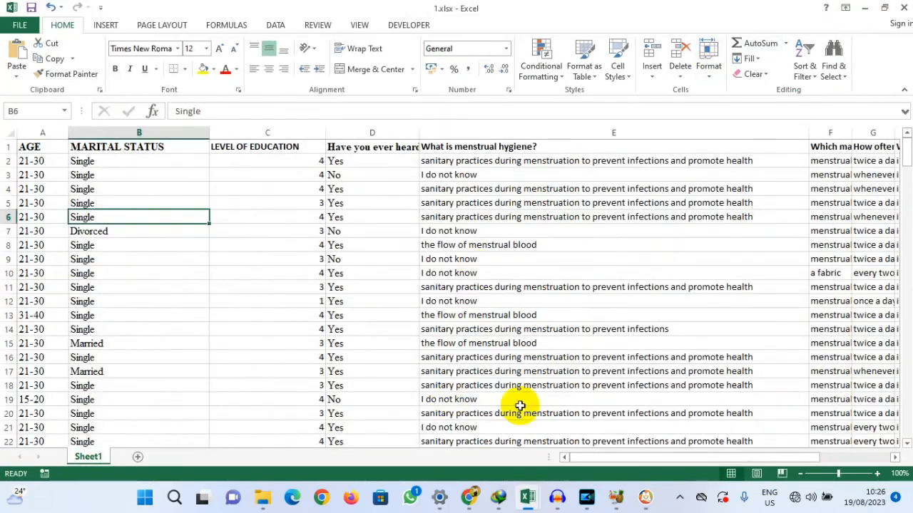
pyautogui.click(861, 6)
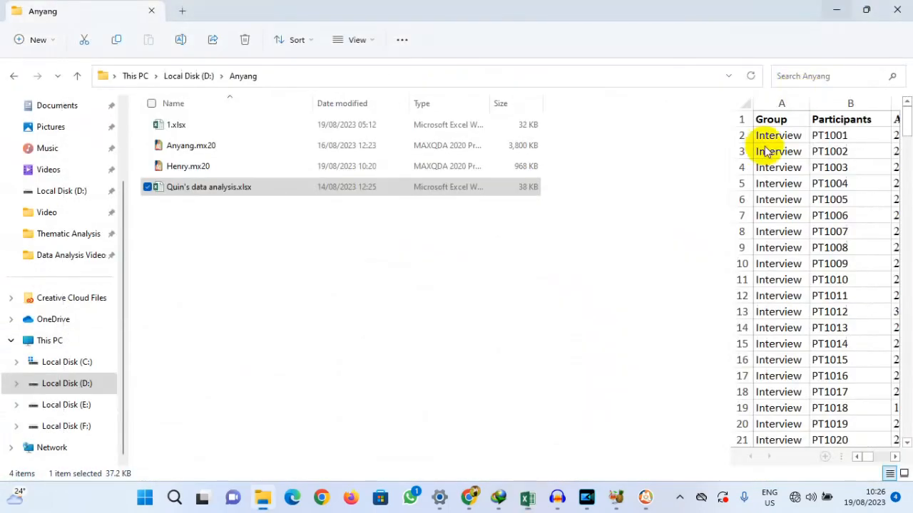
pyautogui.click(649, 501)
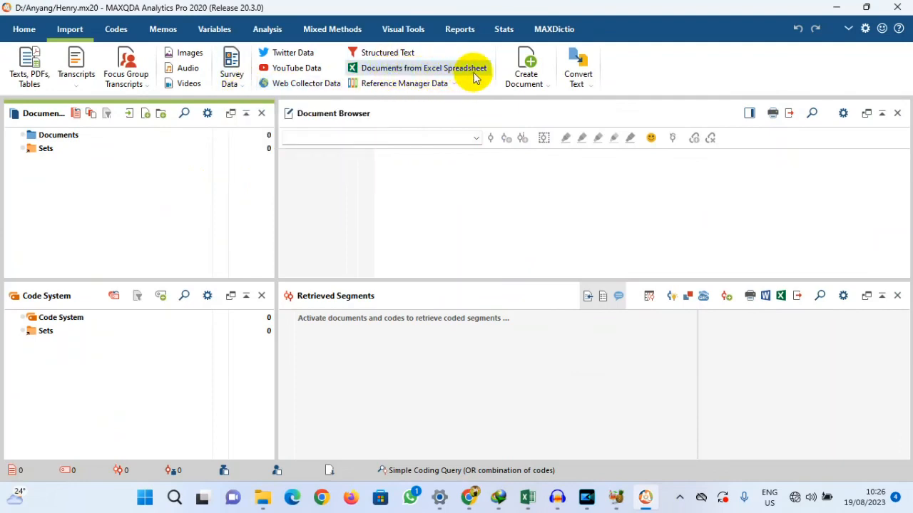
pyautogui.click(234, 86)
pyautogui.click(261, 101)
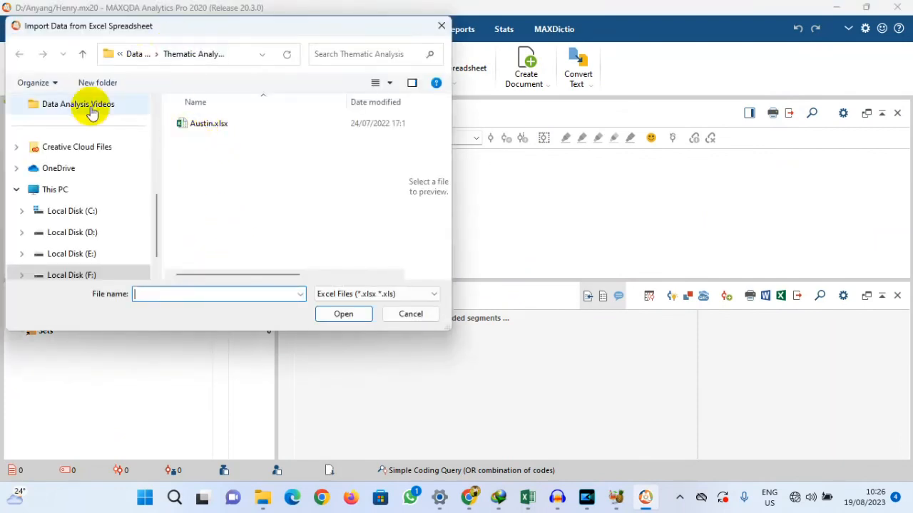
# Load the data analysis workbook from the Anyang folder on Local Disk (D:) for the import.
pyautogui.click(111, 232)
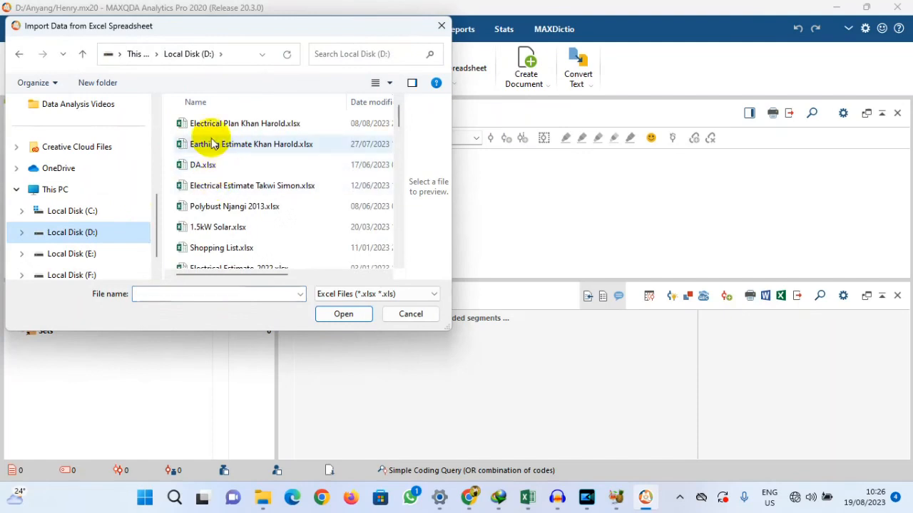
pyautogui.click(250, 104)
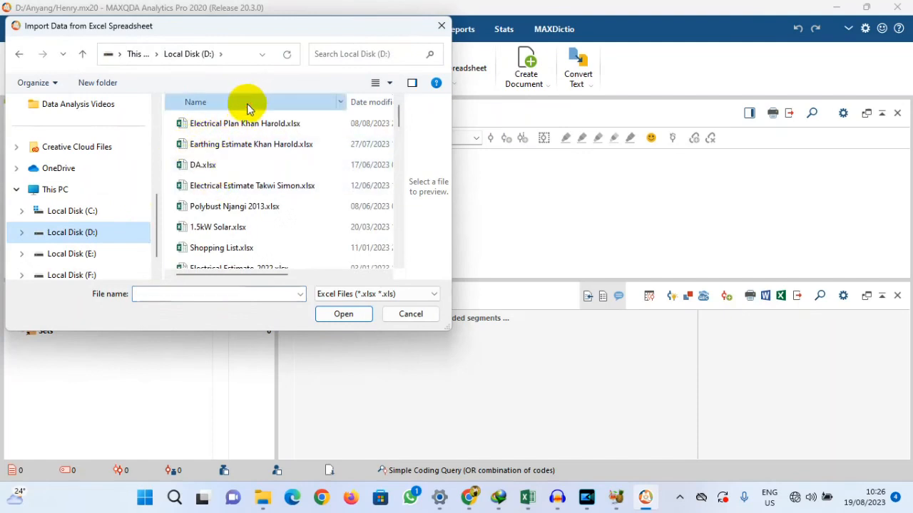
pyautogui.doubleClick(223, 144)
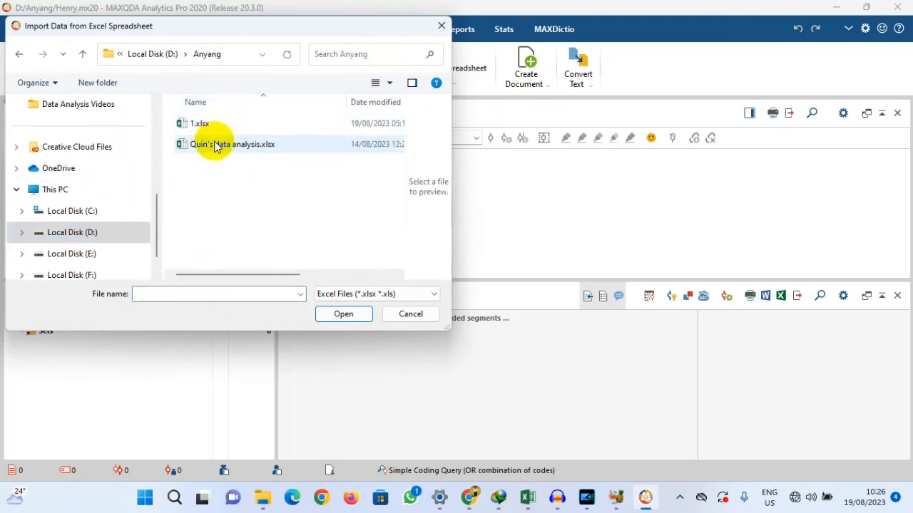
pyautogui.click(216, 142)
pyautogui.click(342, 315)
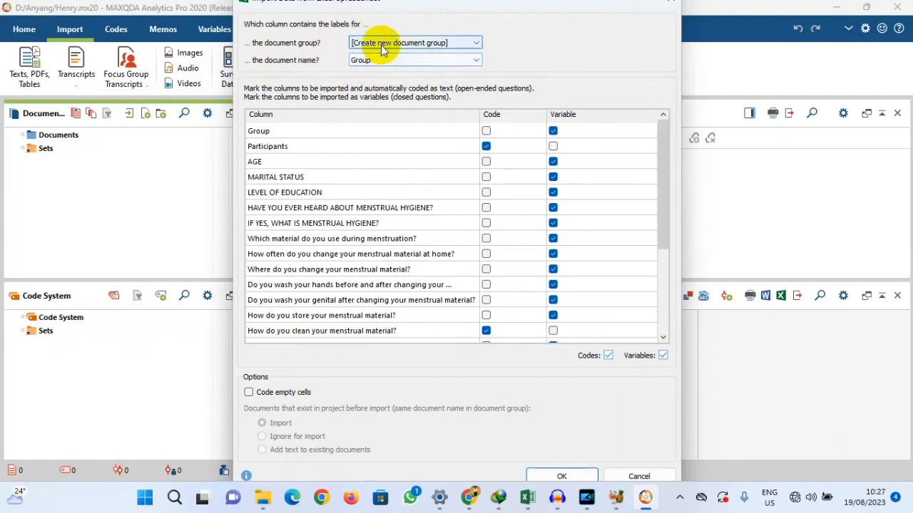
# Use the Group column for the document group and the Participants column for the document name.
pyautogui.click(463, 46)
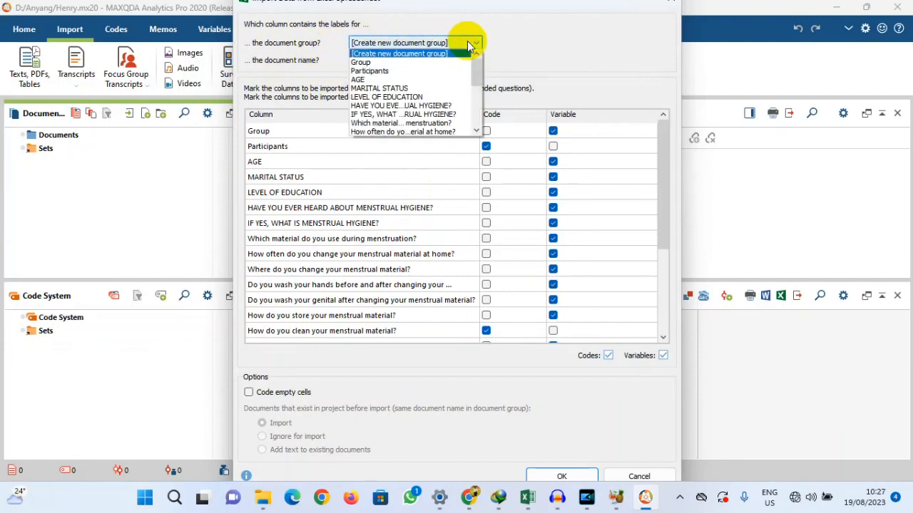
pyautogui.click(433, 65)
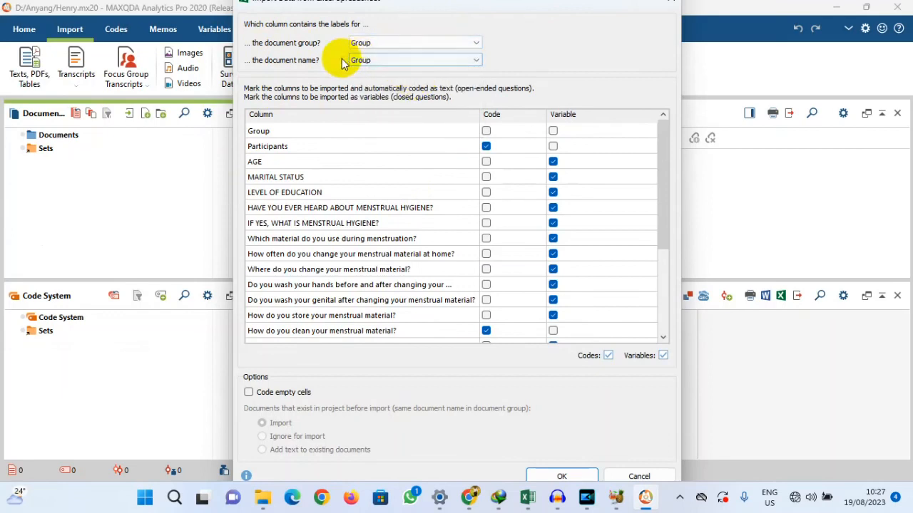
pyautogui.click(418, 60)
pyautogui.click(400, 81)
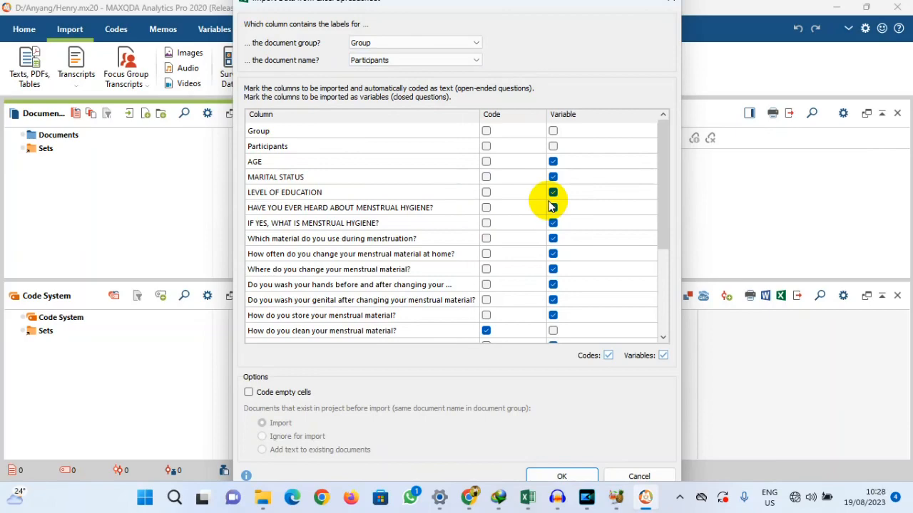
# Mark the menstrual material cleaning, kind of pain, and school changing challenges columns as variables only, not codes.
pyautogui.scroll(-3, 564, 278)
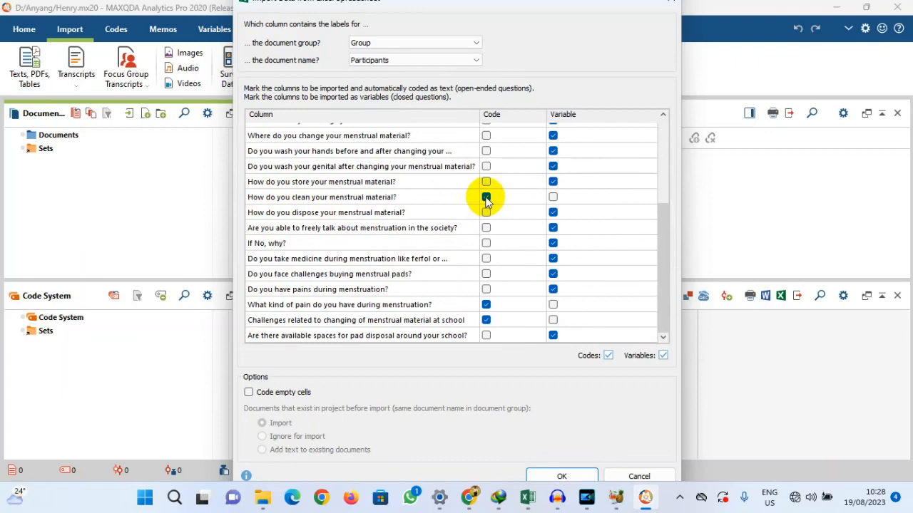
pyautogui.click(553, 199)
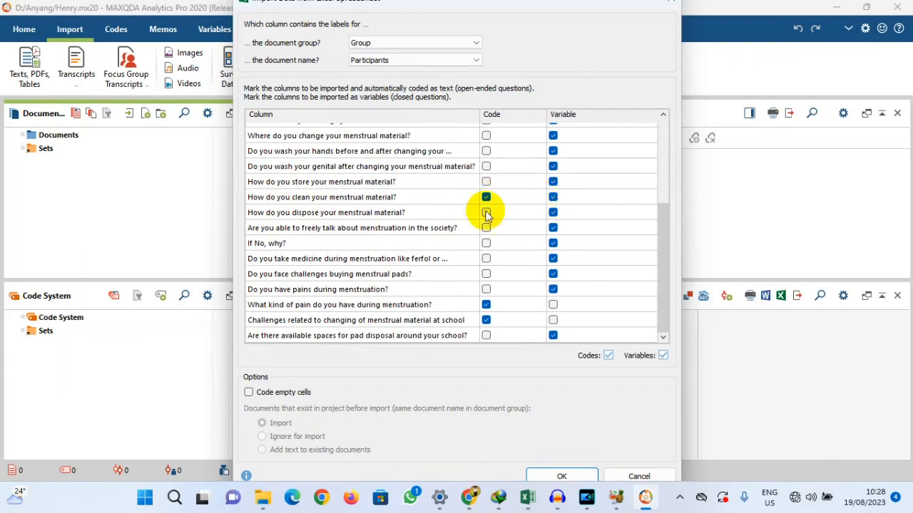
pyautogui.click(553, 305)
pyautogui.click(554, 319)
pyautogui.click(485, 320)
pyautogui.click(486, 304)
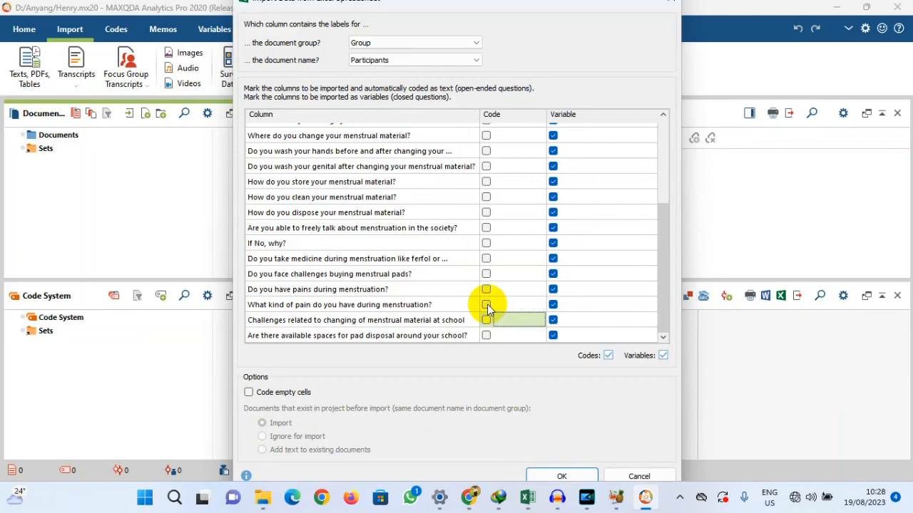
# Mark the "IF YES, WHAT IS MENSTRUAL HYGIENE?" column as a code only, and accept the column selection.
pyautogui.scroll(3, 524, 274)
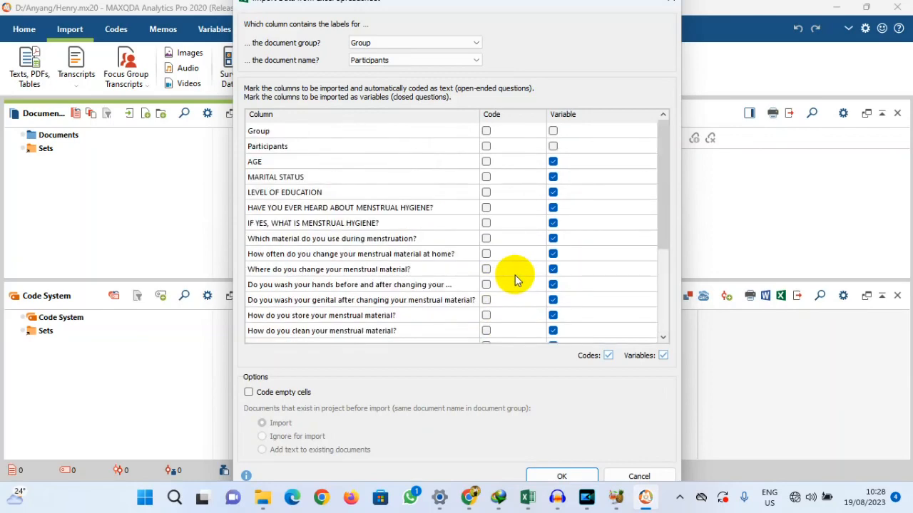
pyautogui.scroll(-3, 517, 267)
pyautogui.scroll(3, 519, 267)
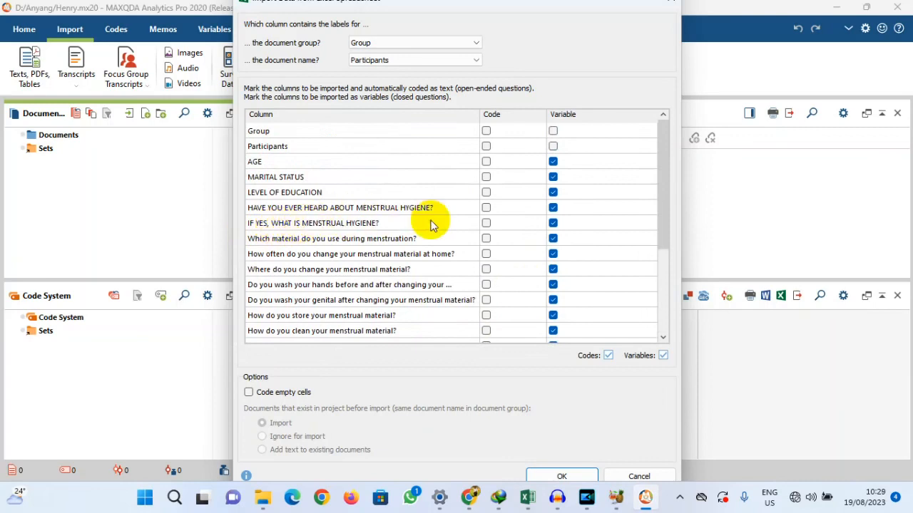
pyautogui.click(486, 224)
pyautogui.click(552, 223)
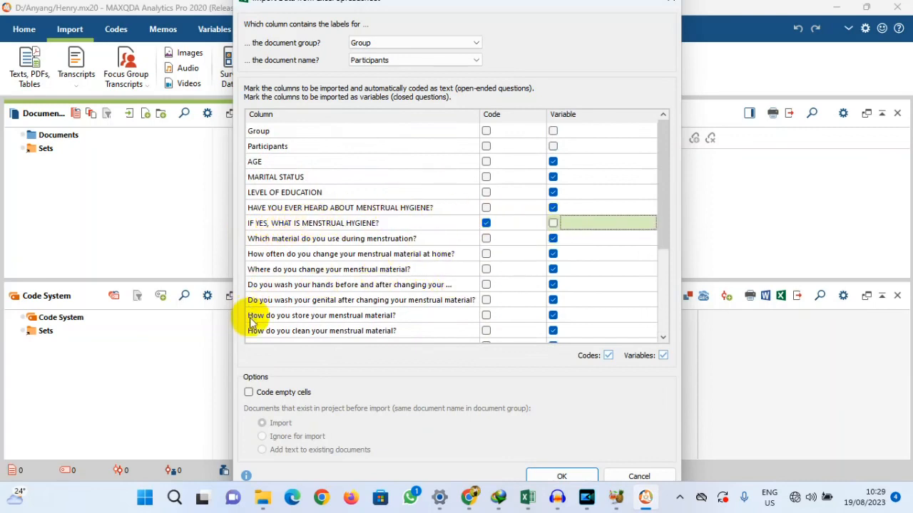
pyautogui.scroll(-3, 534, 207)
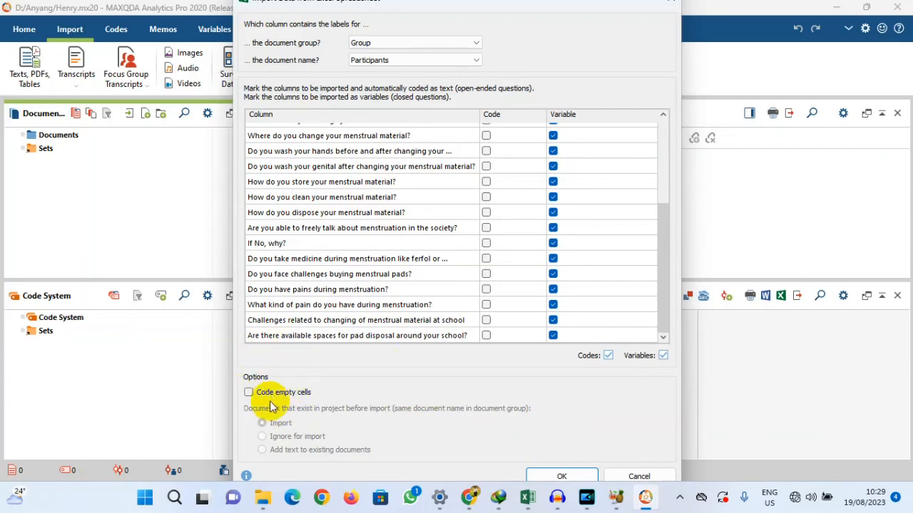
pyautogui.click(564, 476)
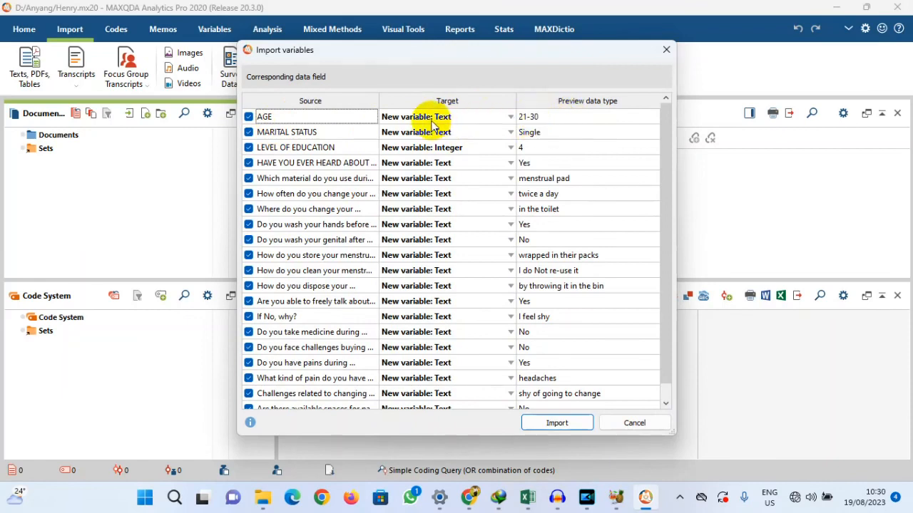
# Set the target type of the AGE variable to Integer.
pyautogui.click(509, 119)
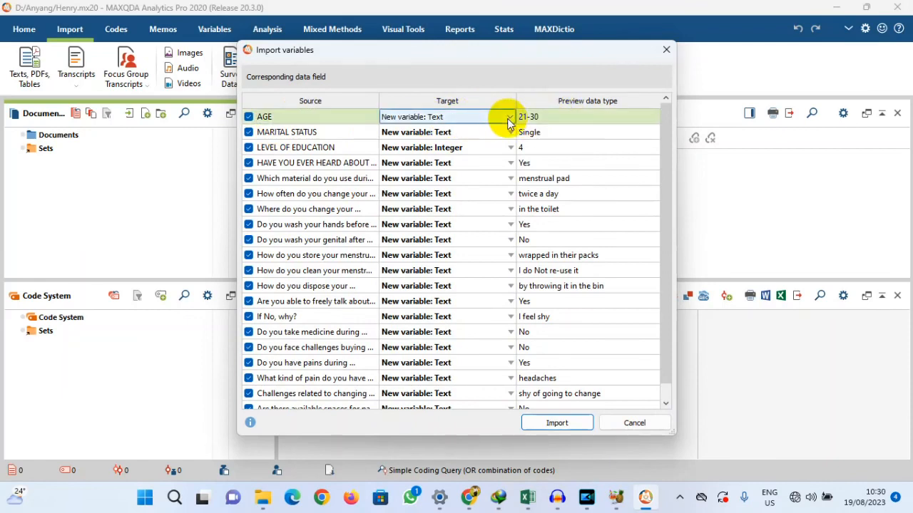
pyautogui.click(509, 119)
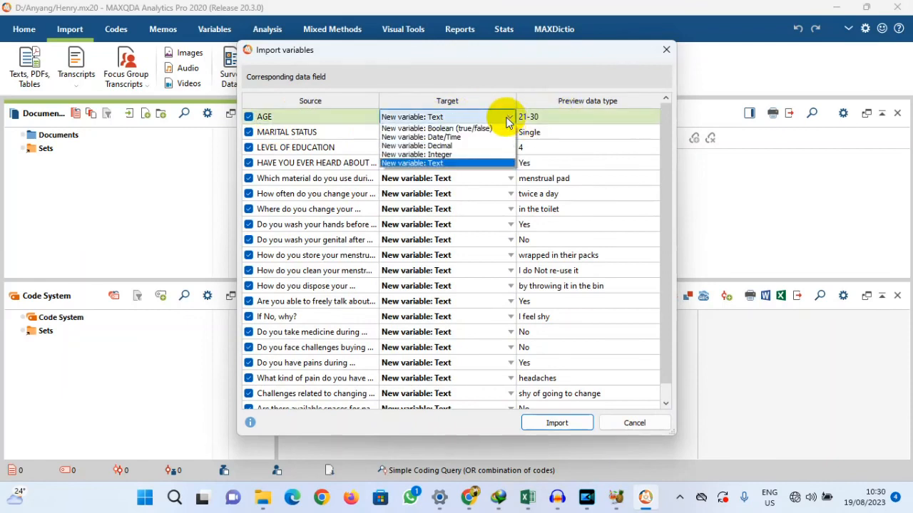
pyautogui.click(485, 154)
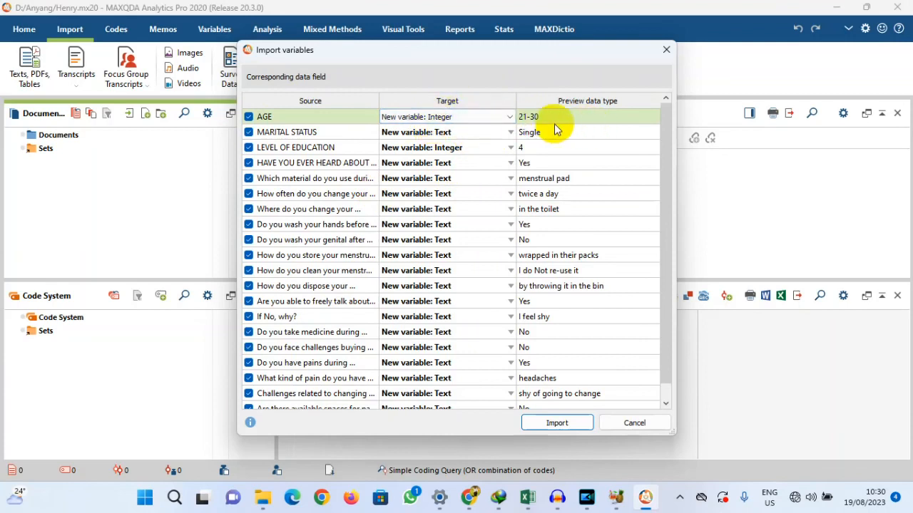
# Check the remaining variable types against their previews, import the survey data, and close the import summary.
pyautogui.click(435, 132)
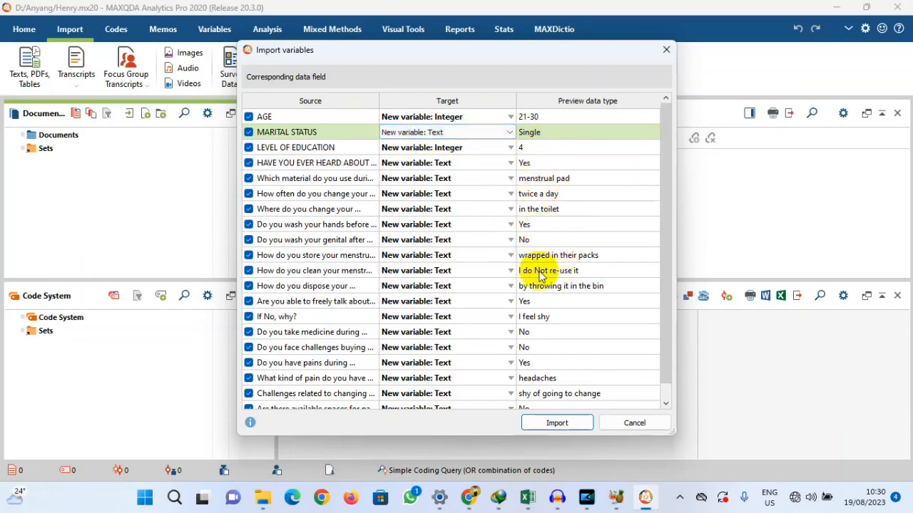
pyautogui.scroll(-1, 452, 349)
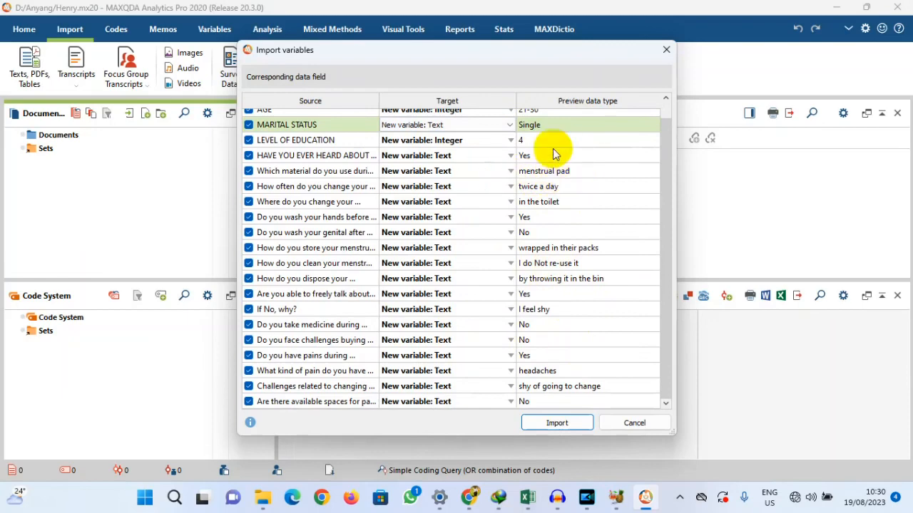
pyautogui.scroll(1, 360, 250)
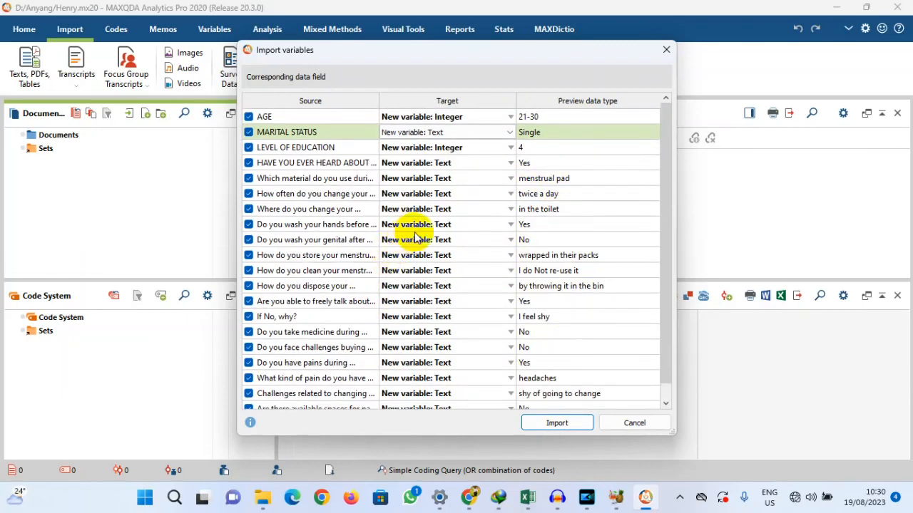
pyautogui.scroll(-1, 425, 226)
pyautogui.scroll(1, 426, 228)
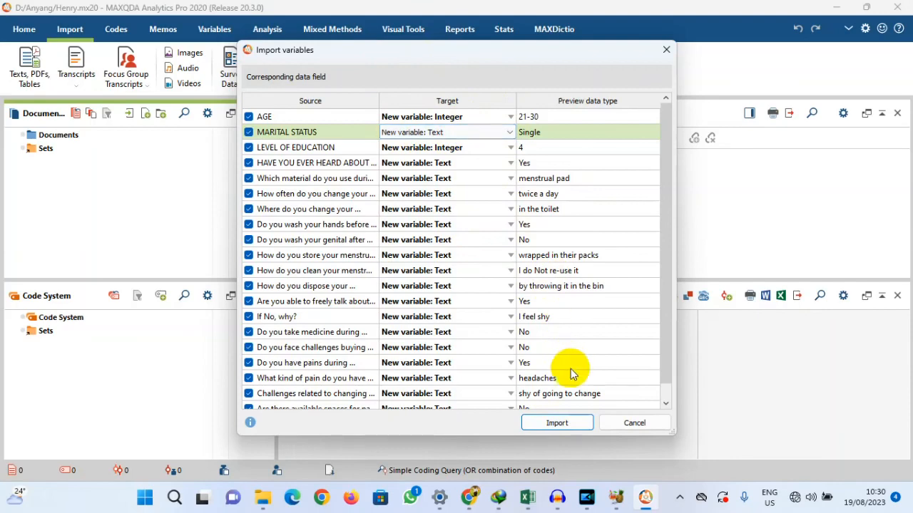
pyautogui.click(556, 423)
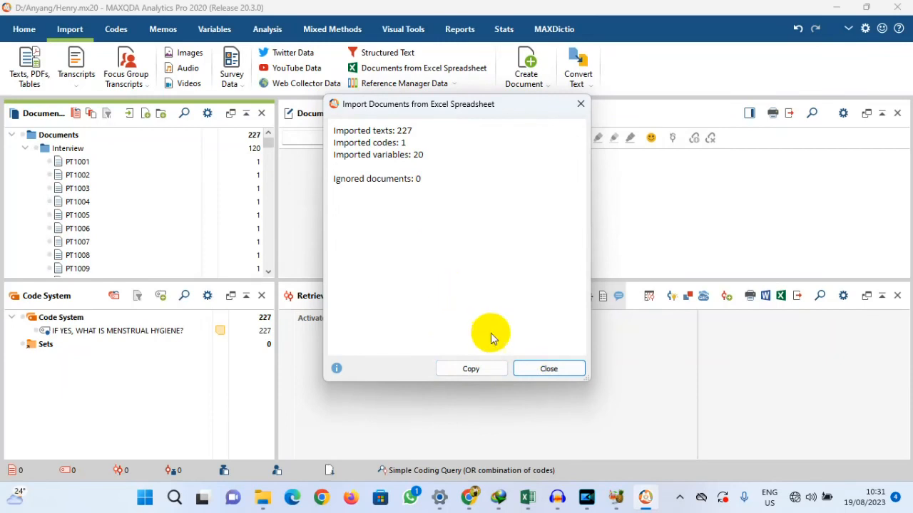
pyautogui.click(546, 370)
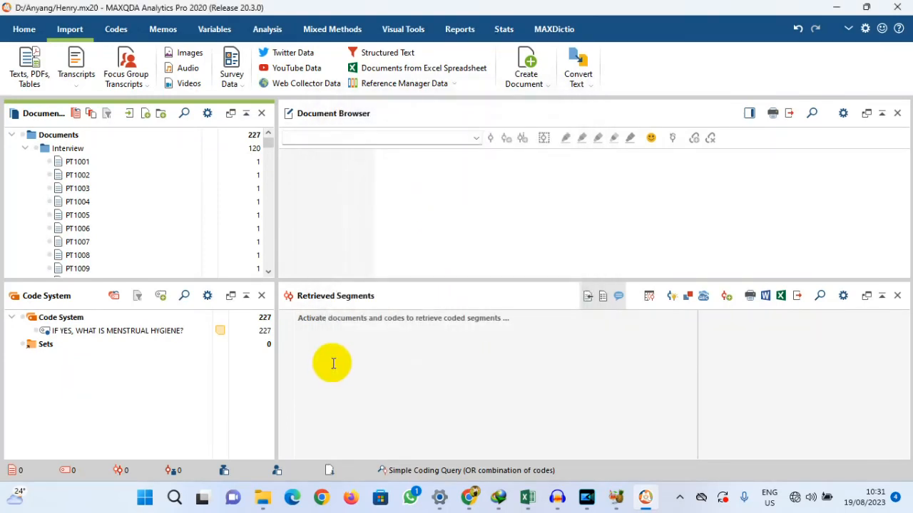
# Look through the imported participant documents in the Interview group and return to the start of the list.
pyautogui.scroll(-20, 80, 178)
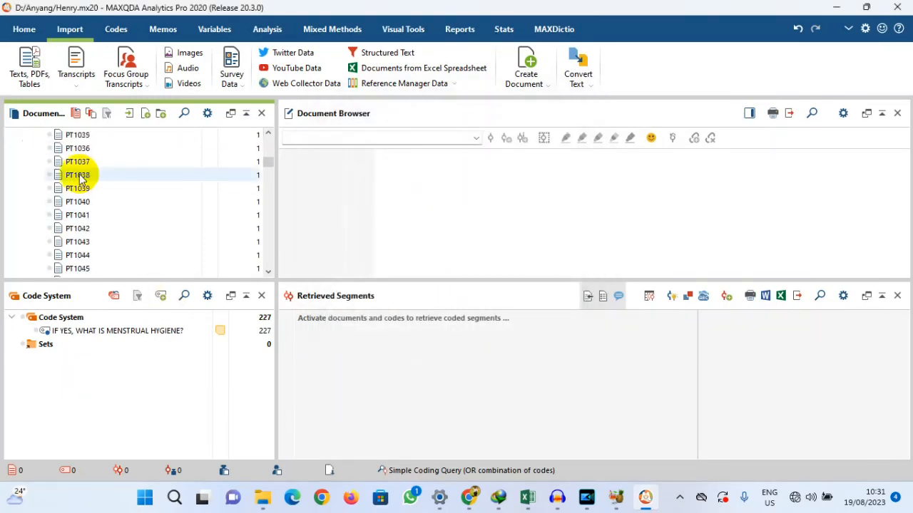
pyautogui.scroll(-10, 80, 178)
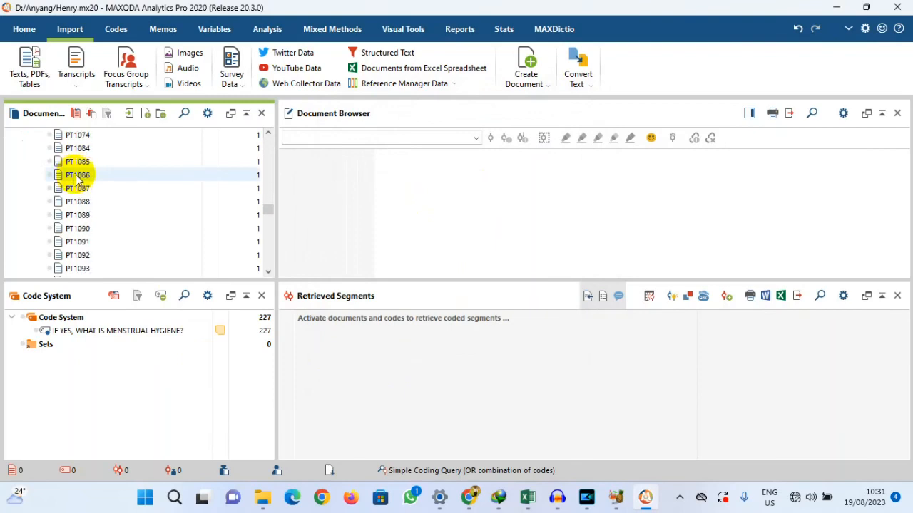
pyautogui.scroll(20, 78, 180)
pyautogui.scroll(15, 78, 179)
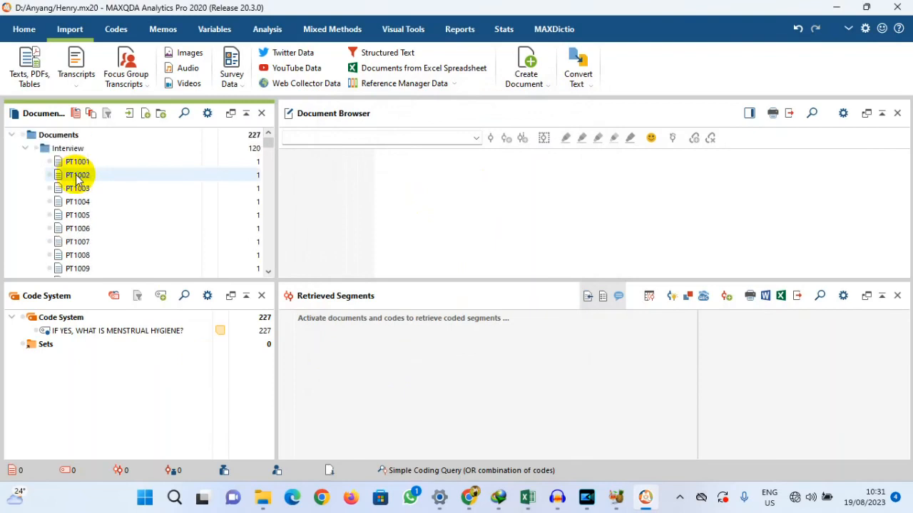
# Activate all imported documents and open participant document PT1023 to view its coded response.
pyautogui.click(22, 141)
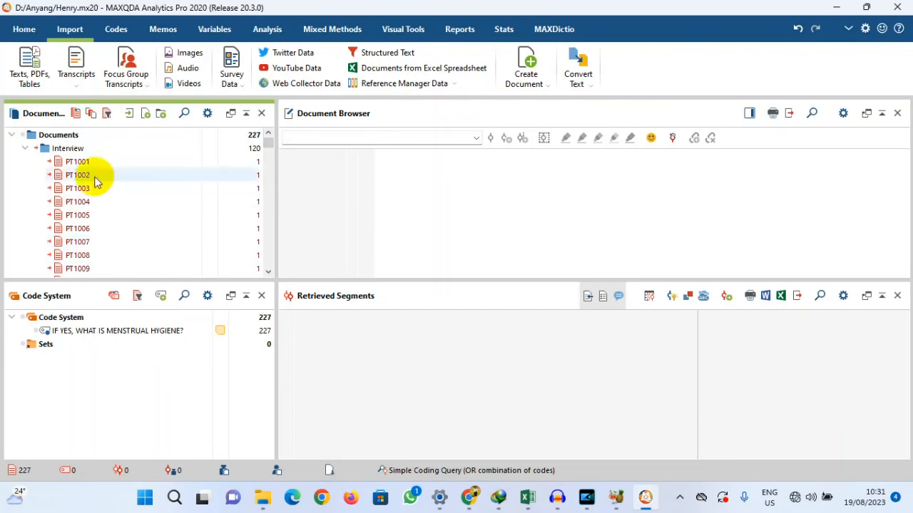
pyautogui.scroll(-7, 136, 203)
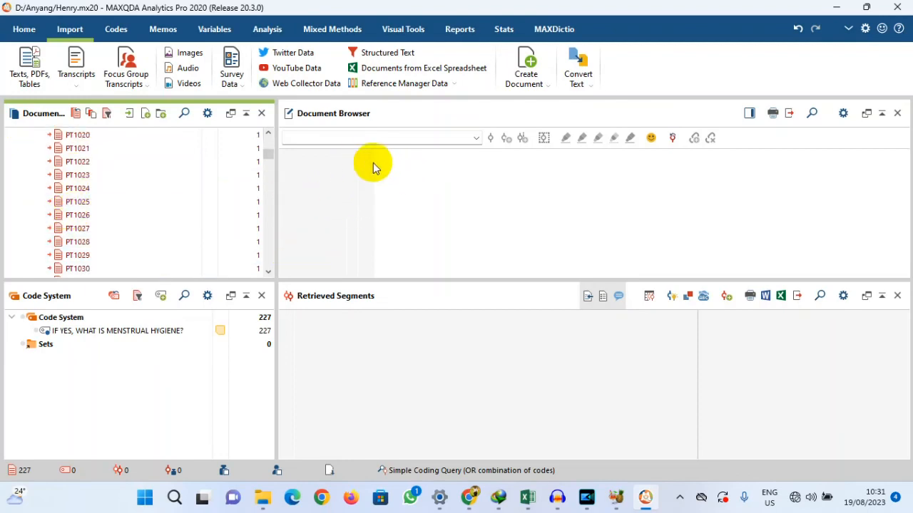
pyautogui.doubleClick(58, 176)
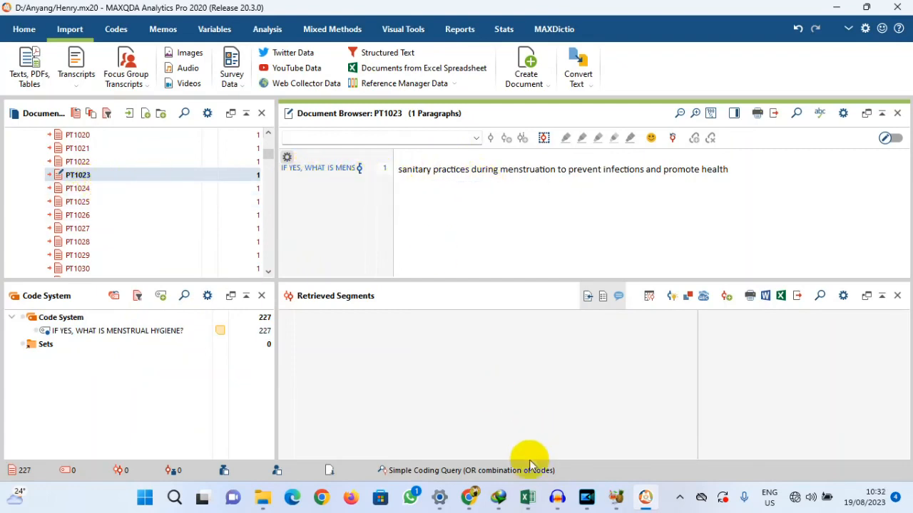
pyautogui.moveTo(530, 504)
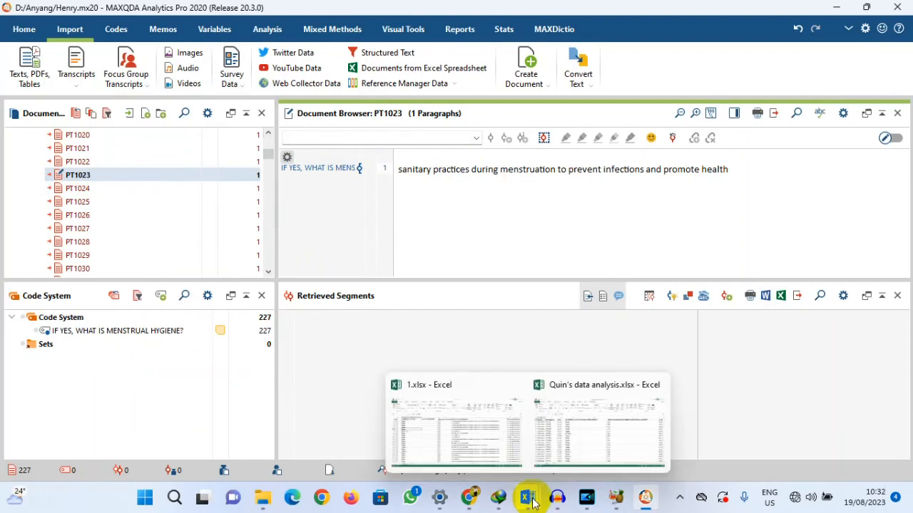
pyautogui.click(426, 171)
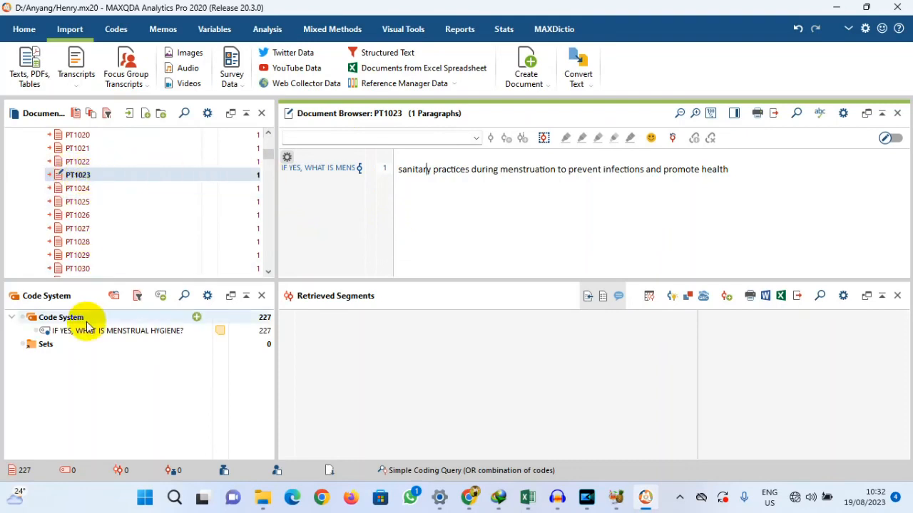
# Activate the "IF YES, WHAT IS MENSTRUAL HYGIENE?" code to retrieve its coded segments from the activated documents.
pyautogui.click(32, 332)
pyautogui.click(36, 332)
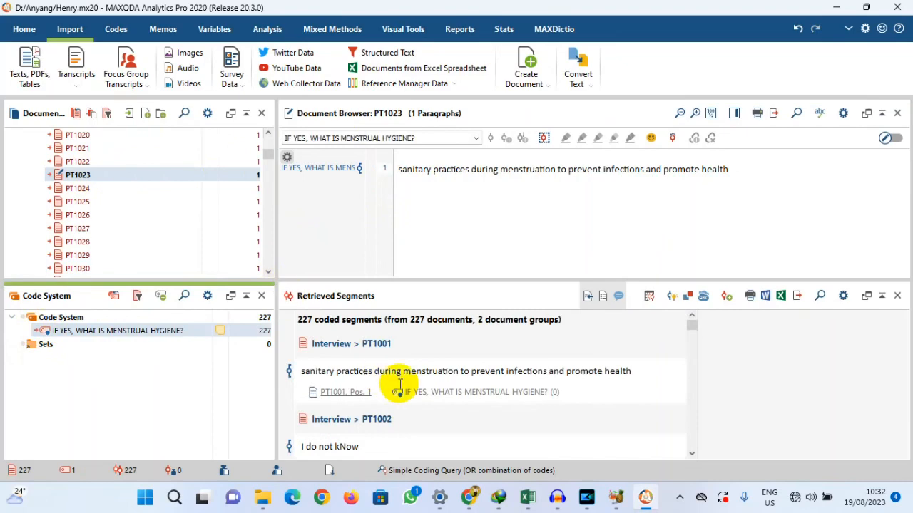
pyautogui.scroll(-3, 403, 385)
pyautogui.scroll(2, 406, 384)
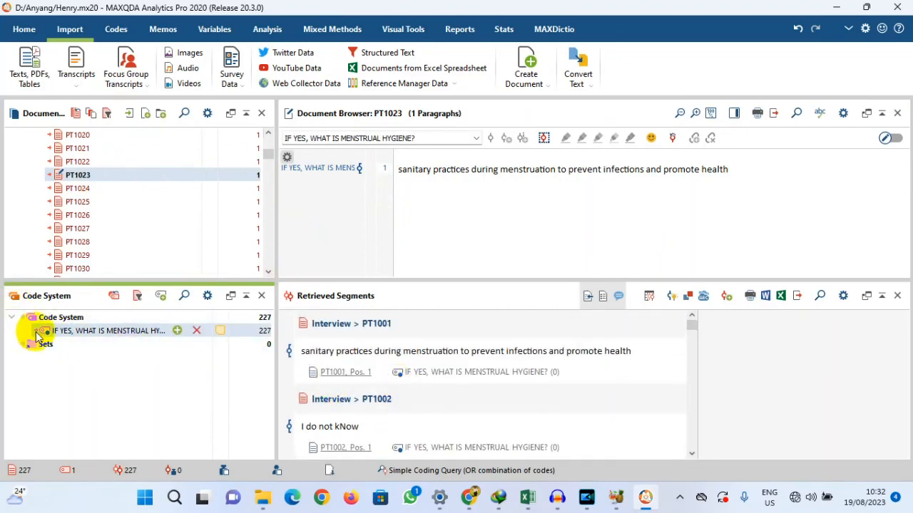
# Look through the participants' retrieved responses about menstrual hygiene in the Interview group.
pyautogui.scroll(-4, 356, 370)
pyautogui.scroll(-9, 385, 374)
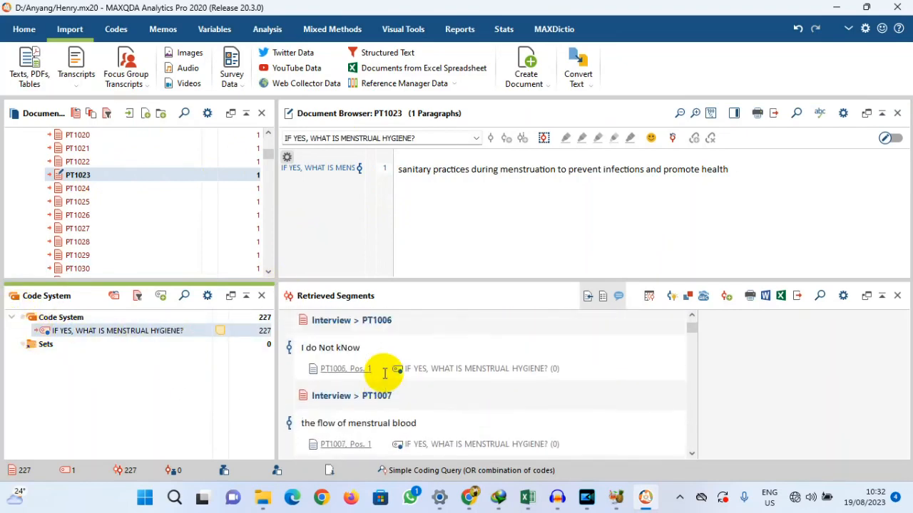
pyautogui.scroll(-8, 385, 374)
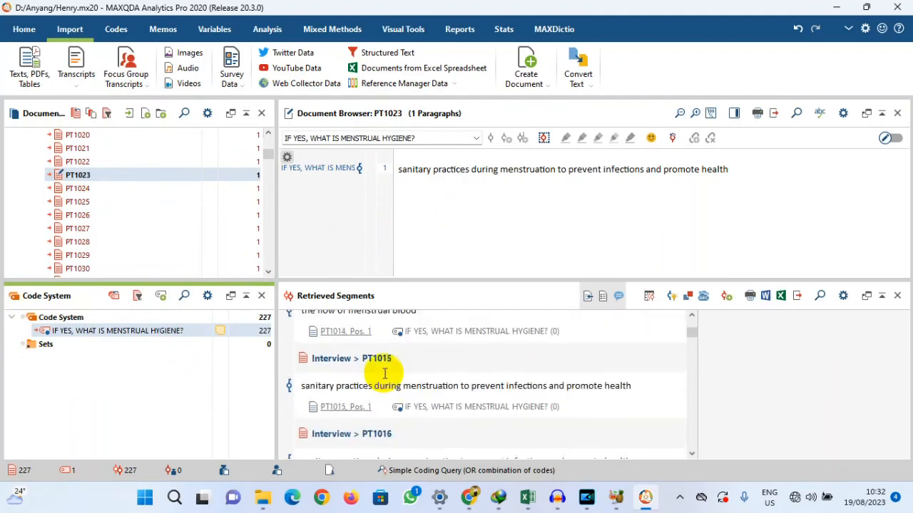
pyautogui.scroll(-10, 385, 374)
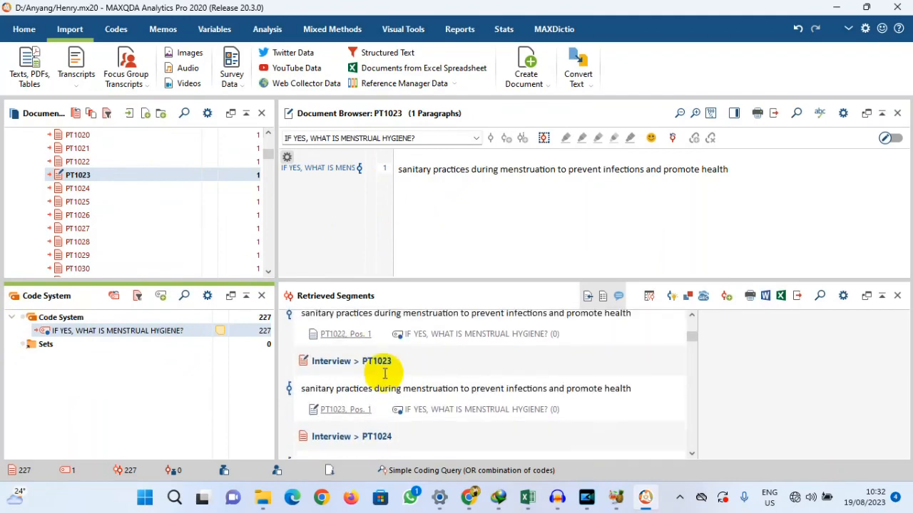
pyautogui.scroll(-10, 385, 373)
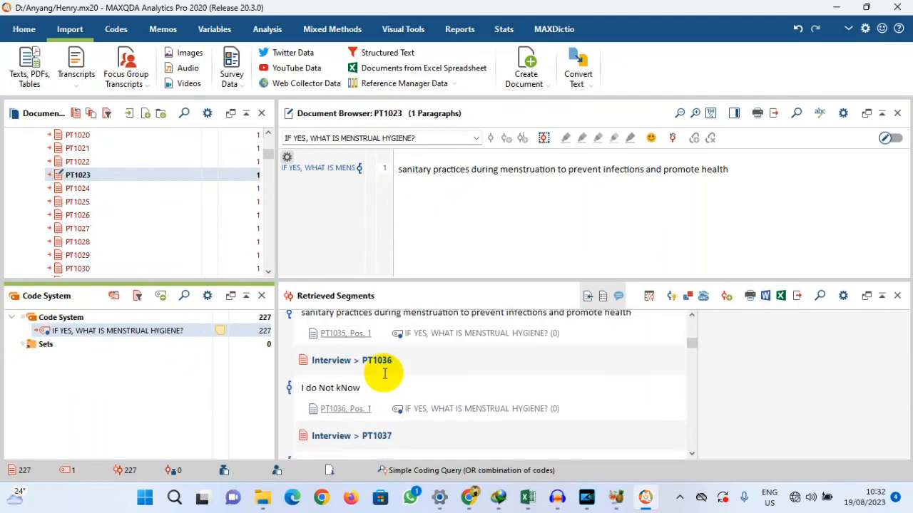
pyautogui.scroll(-10, 381, 380)
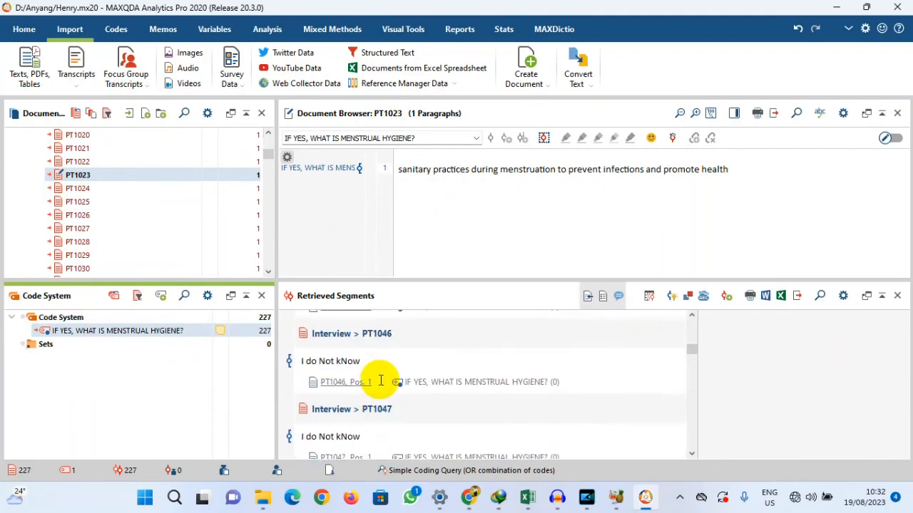
pyautogui.scroll(-3, 381, 380)
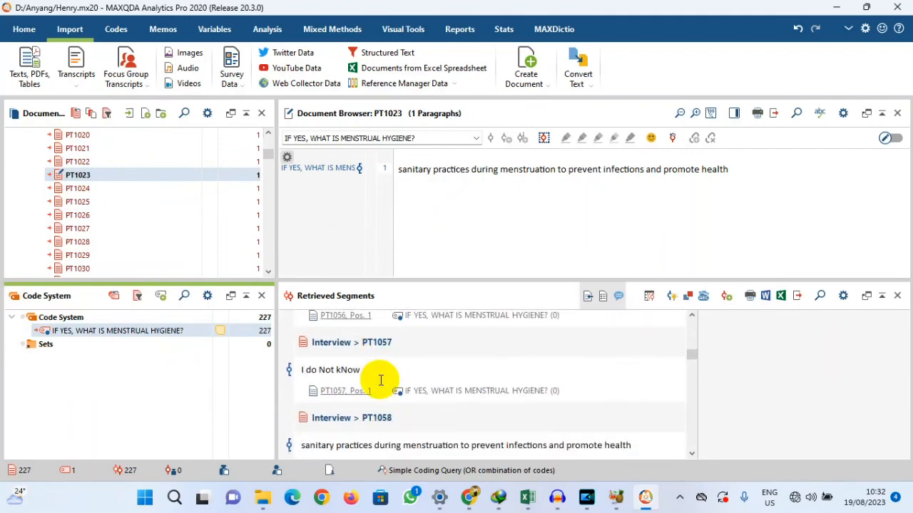
pyautogui.scroll(3, 381, 380)
pyautogui.scroll(3, 381, 380)
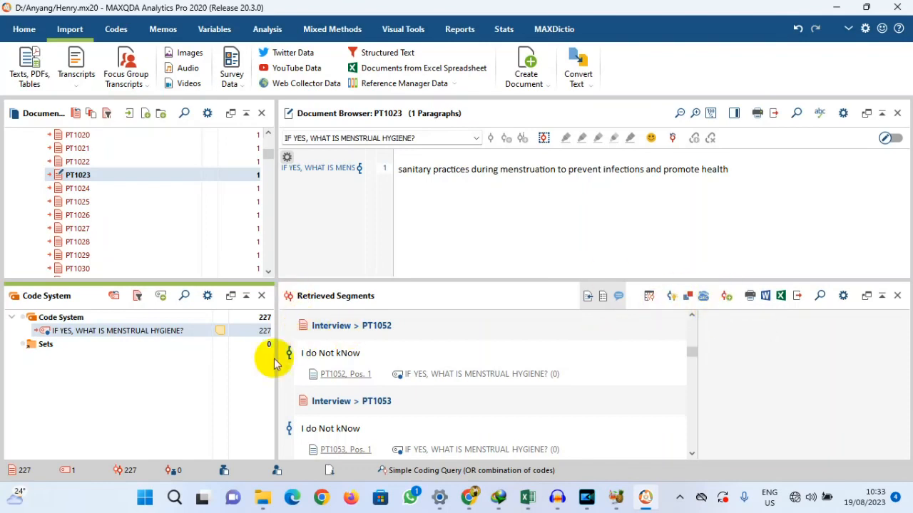
pyautogui.click(161, 298)
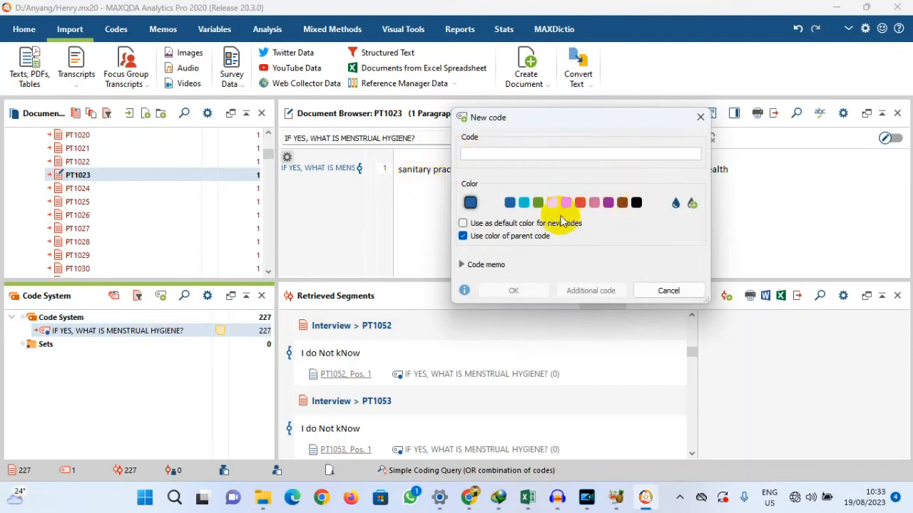
pyautogui.click(709, 118)
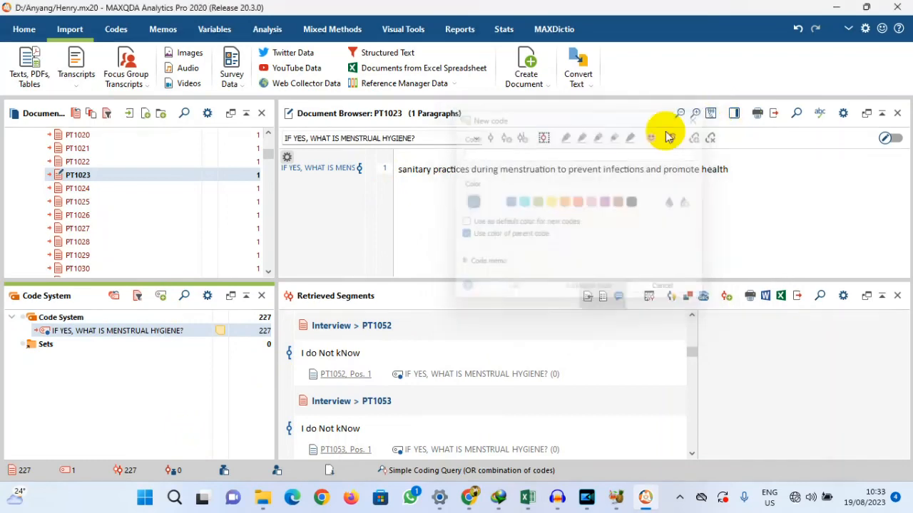
pyautogui.moveTo(499, 169); pyautogui.dragTo(389, 171)
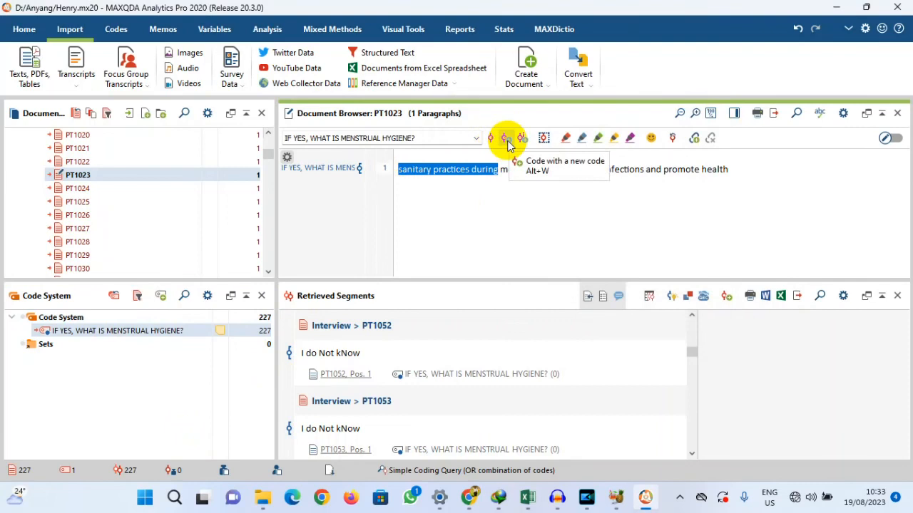
pyautogui.click(487, 207)
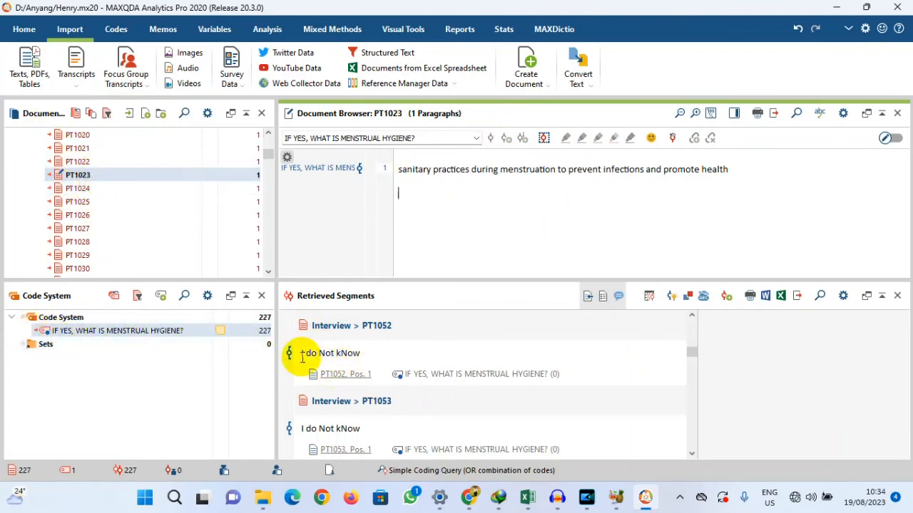
# Review a few more retrieved segments and generate a word cloud from them.
pyautogui.scroll(-3, 340, 367)
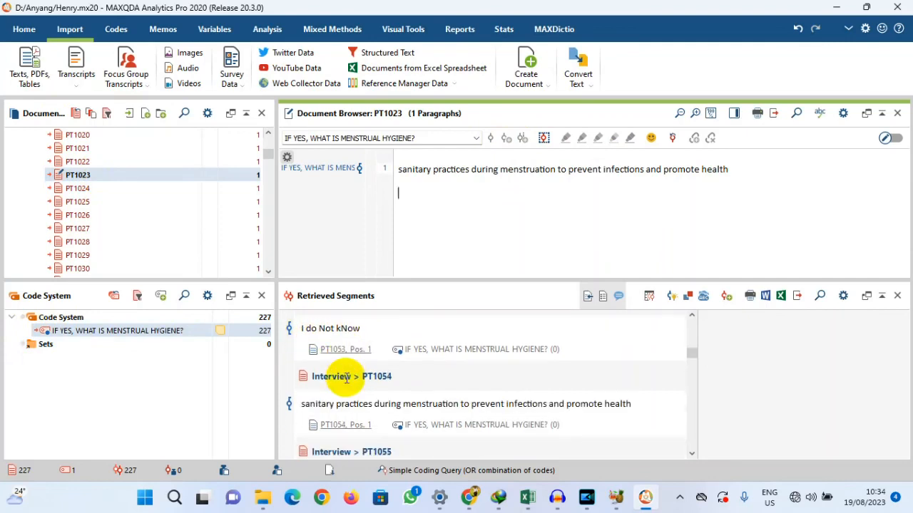
pyautogui.scroll(-1, 345, 411)
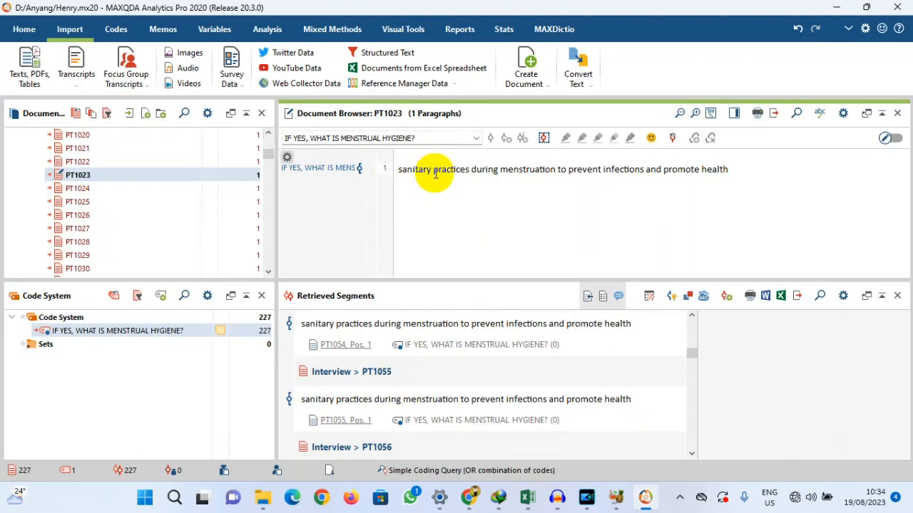
pyautogui.scroll(1, 342, 359)
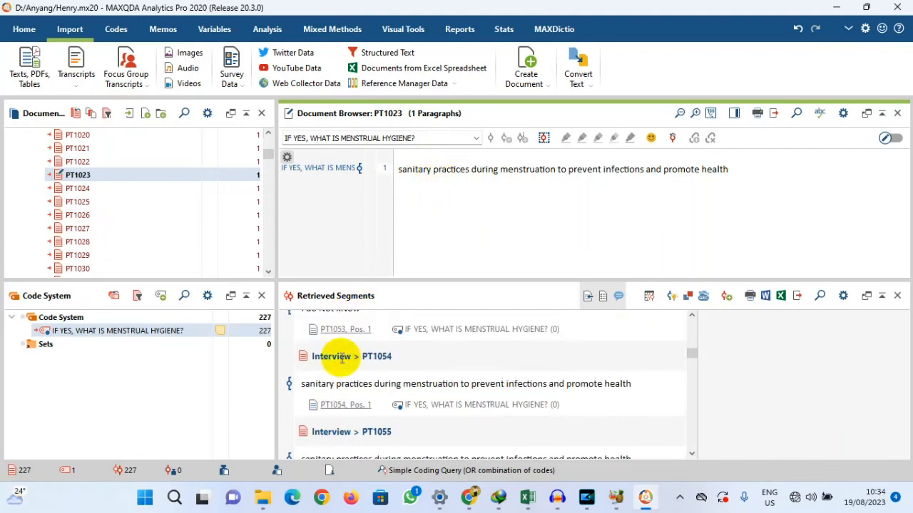
pyautogui.scroll(2, 335, 356)
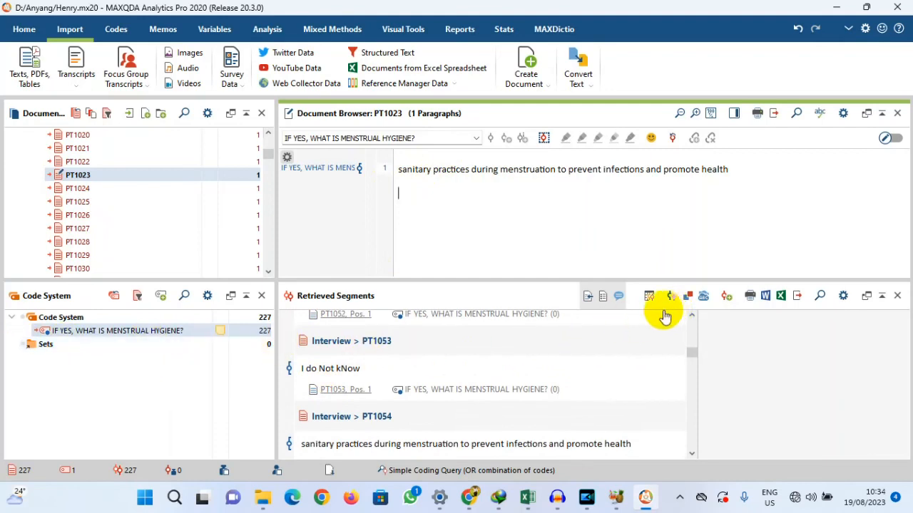
pyautogui.click(702, 299)
pyautogui.click(703, 297)
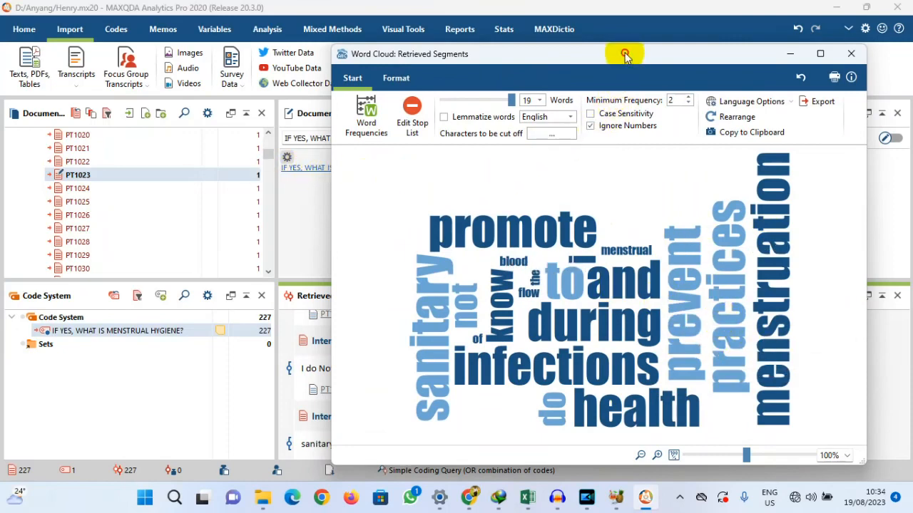
# Place the word cloud window fully in view and check the hit counts of individual words such as "health", "prevent" and "practices".
pyautogui.moveTo(624, 55); pyautogui.dragTo(298, 123)
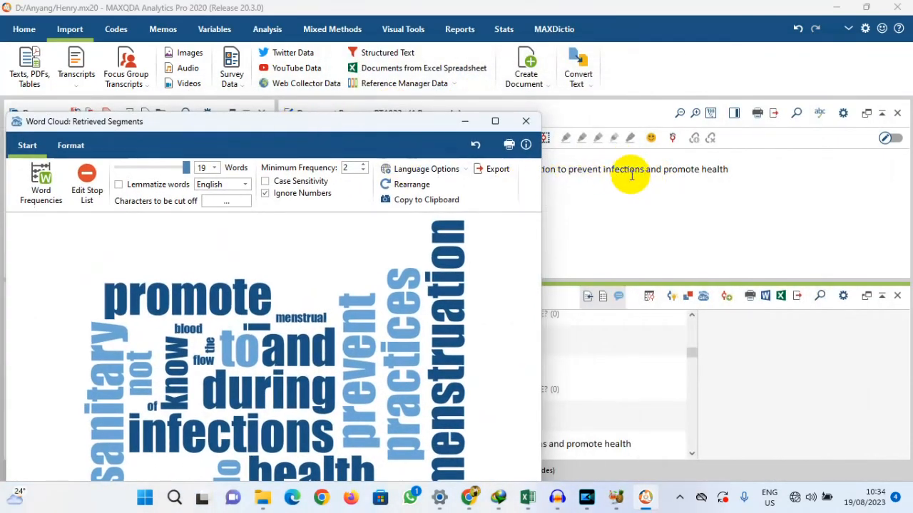
pyautogui.moveTo(325, 133); pyautogui.dragTo(546, 32)
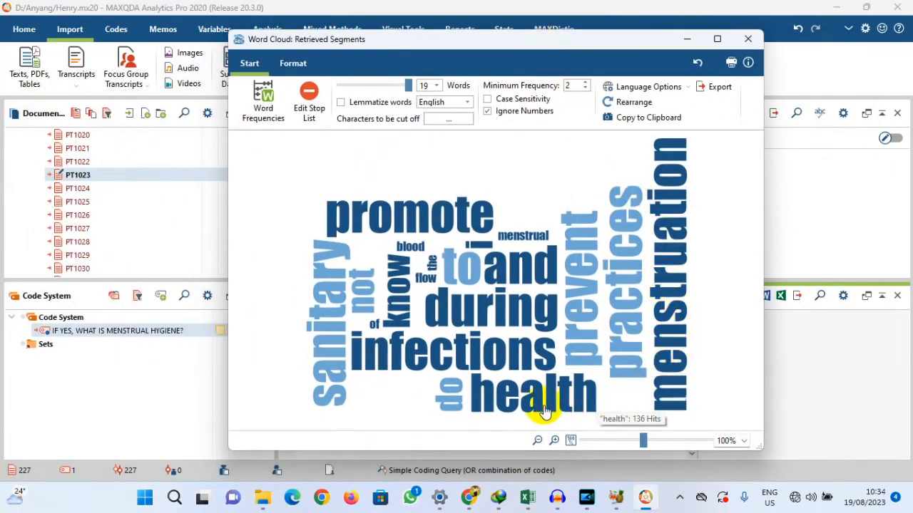
pyautogui.moveTo(555, 280)
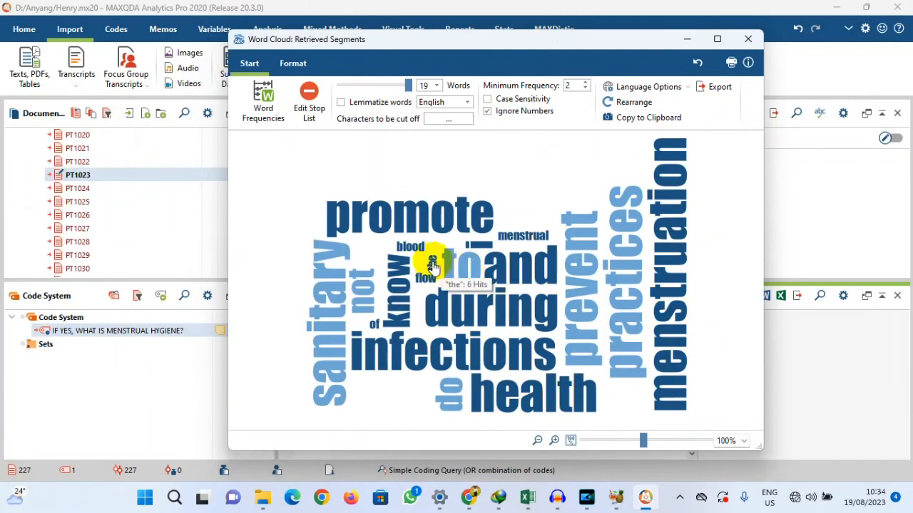
pyautogui.moveTo(634, 227)
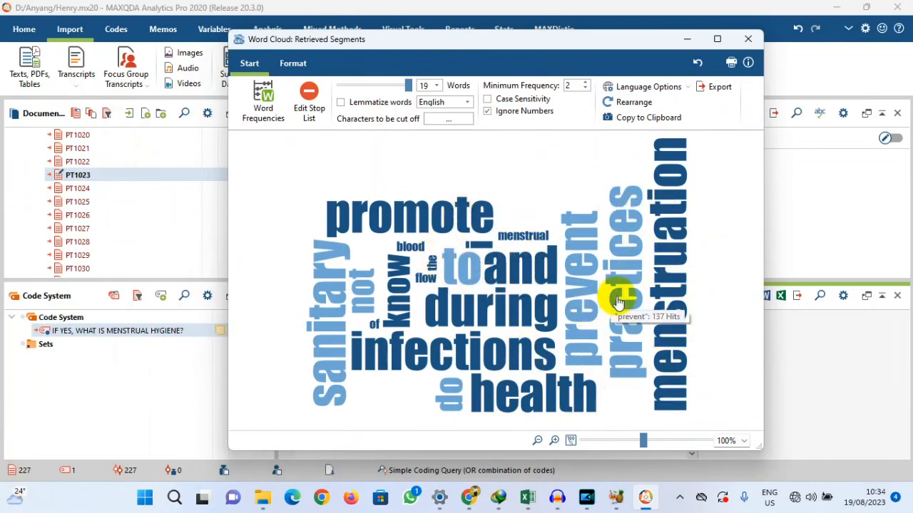
pyautogui.moveTo(600, 225)
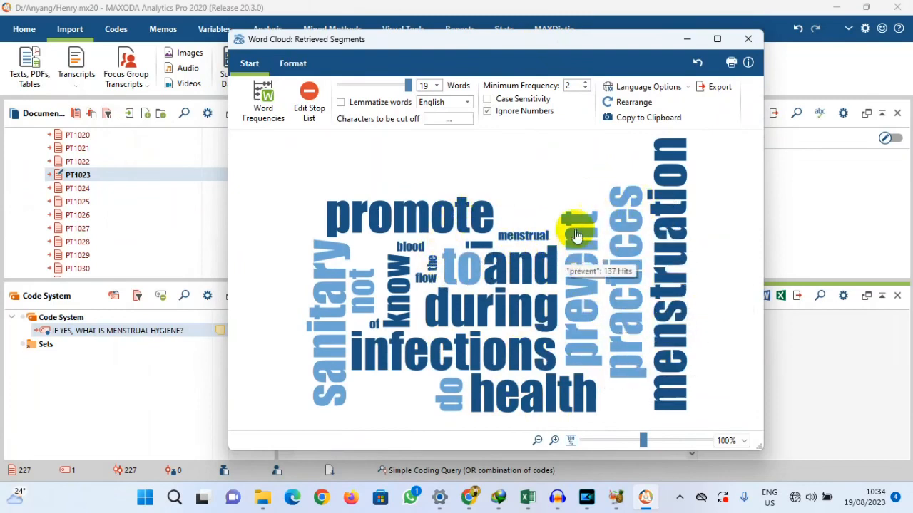
pyautogui.moveTo(359, 334)
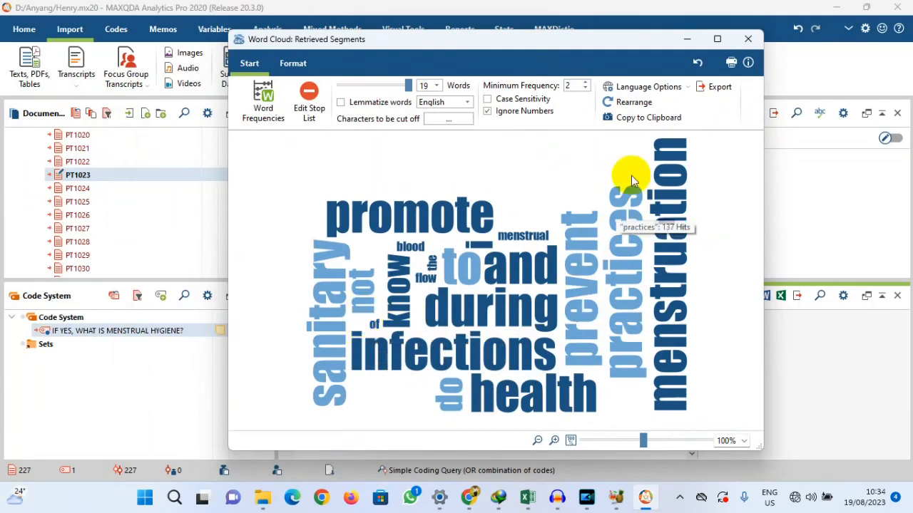
# Open the word cloud's word frequencies table, examine each word's frequency and rank, and close the table.
pyautogui.click(263, 98)
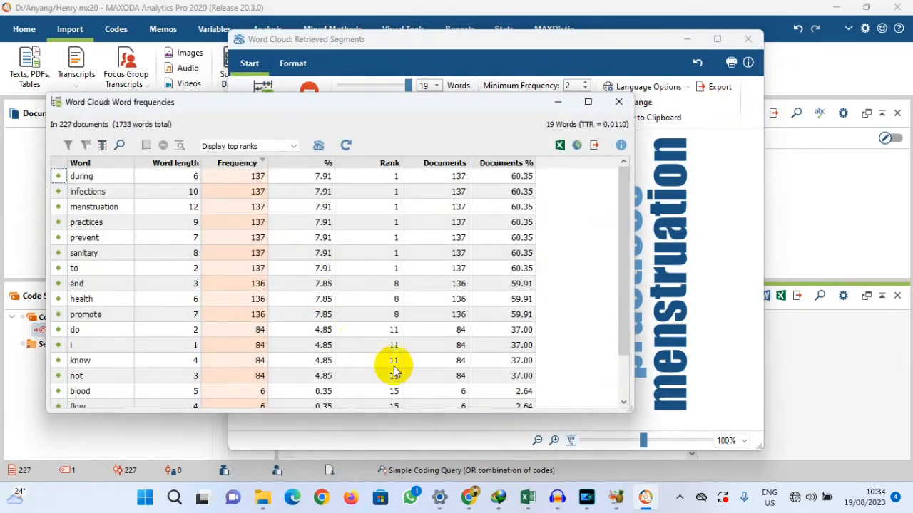
pyautogui.scroll(-2, 83, 284)
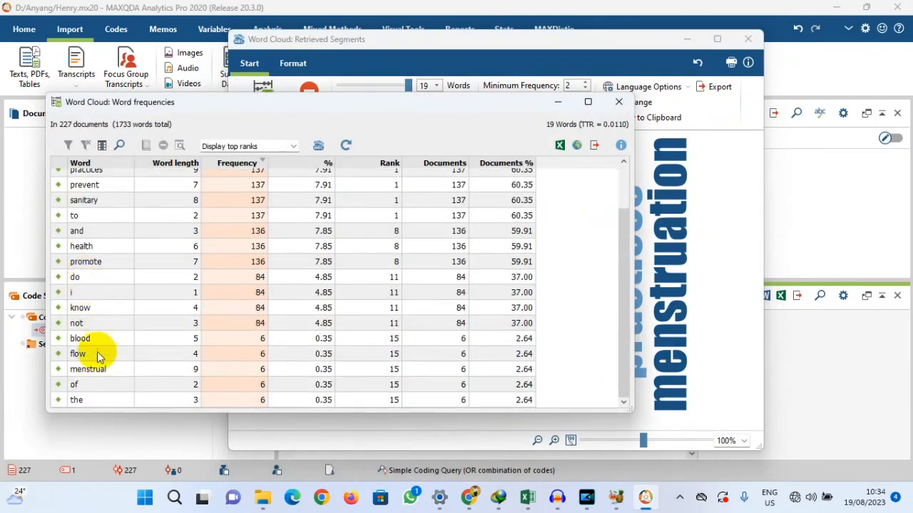
pyautogui.scroll(2, 93, 321)
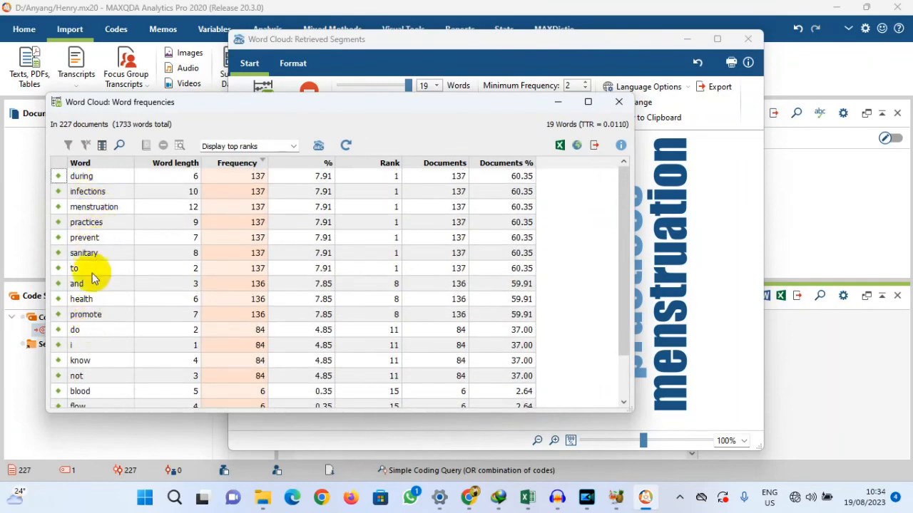
pyautogui.scroll(-2, 91, 308)
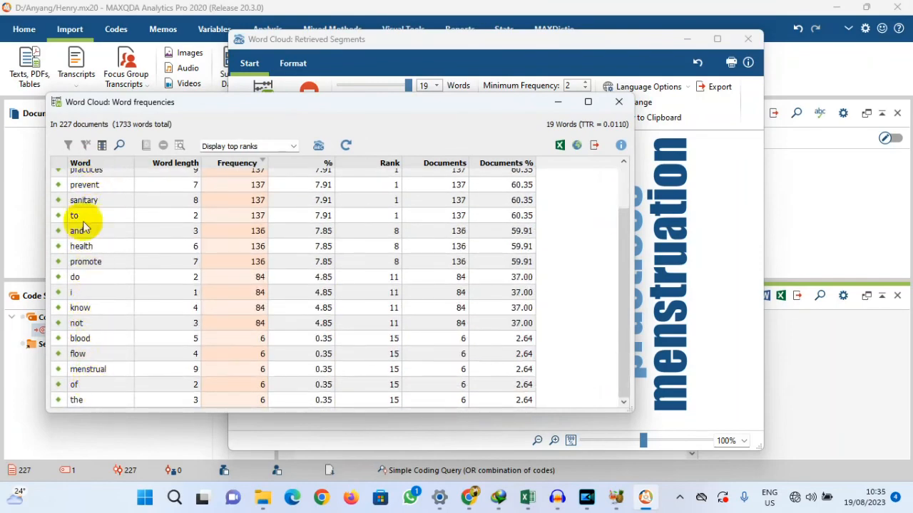
pyautogui.scroll(2, 82, 268)
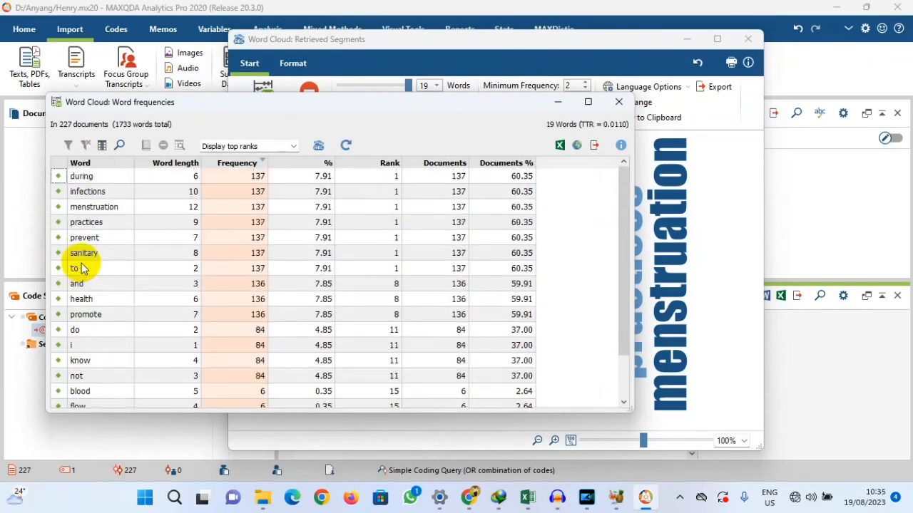
pyautogui.click(618, 103)
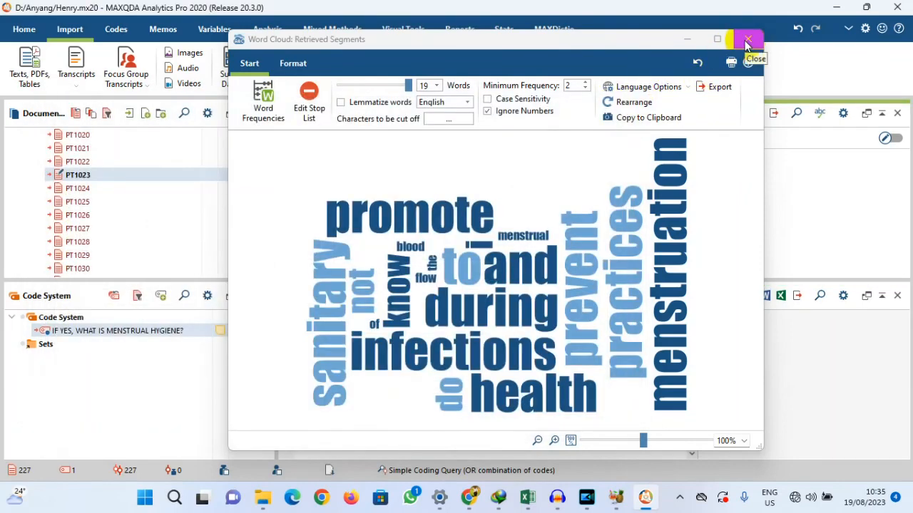
# Close the word cloud and generate MAXDictio word frequencies only for the retrieved segments, not limited to activated documents, with a minimum of 1 character.
pyautogui.click(747, 40)
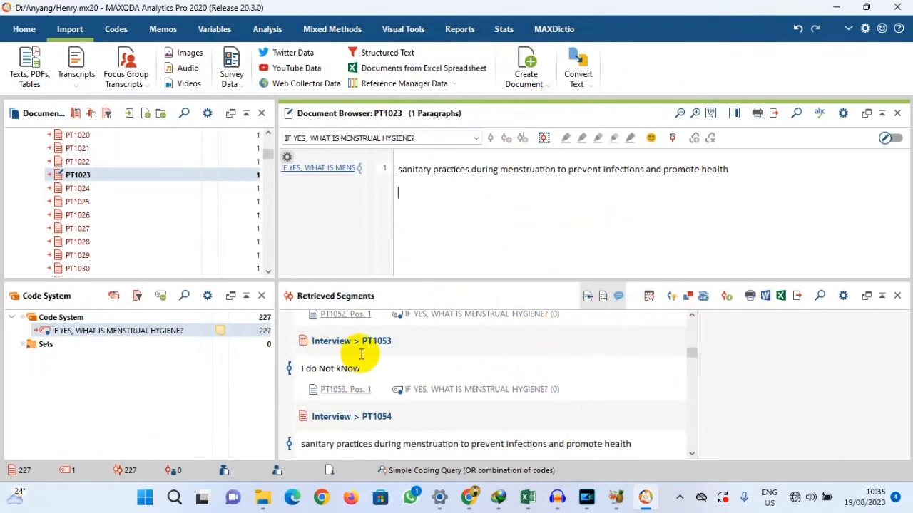
pyautogui.click(554, 30)
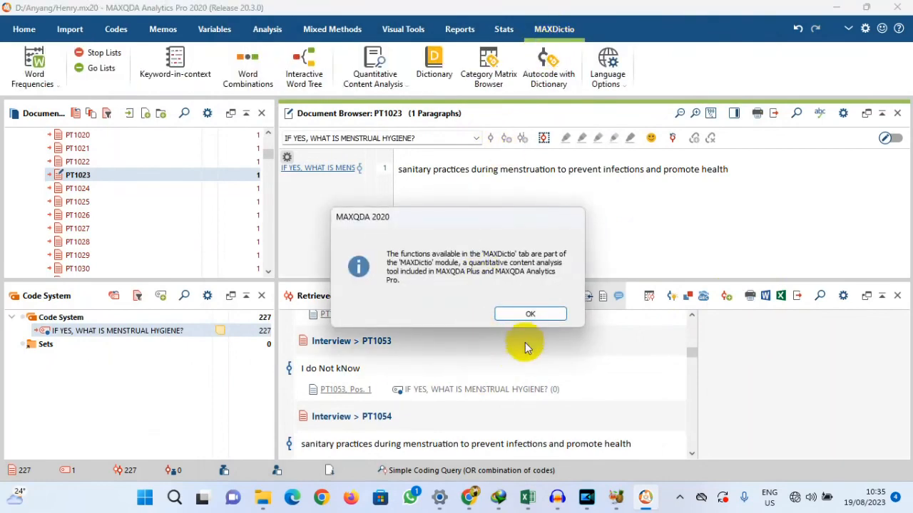
pyautogui.click(535, 314)
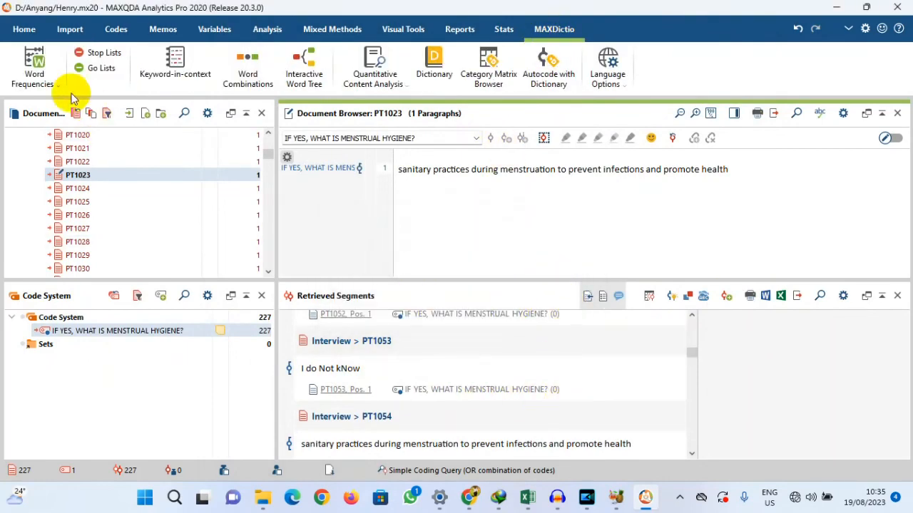
pyautogui.click(34, 63)
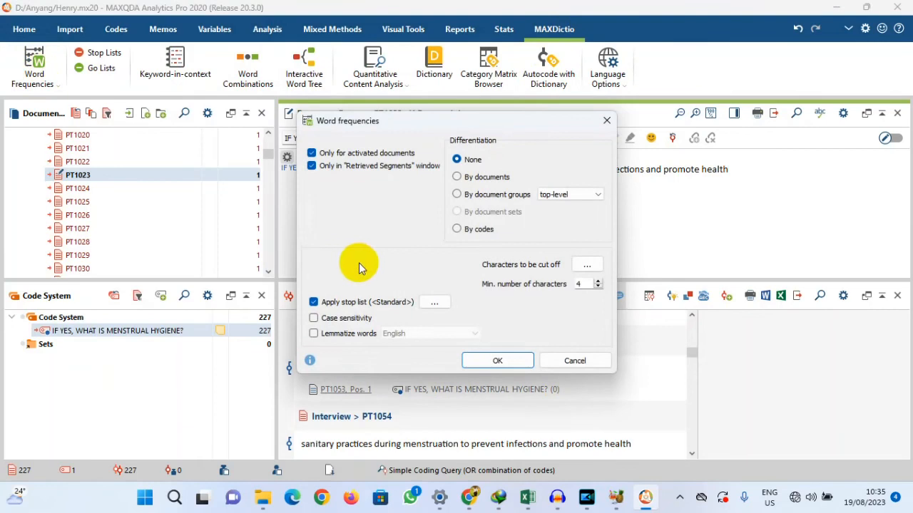
pyautogui.click(313, 166)
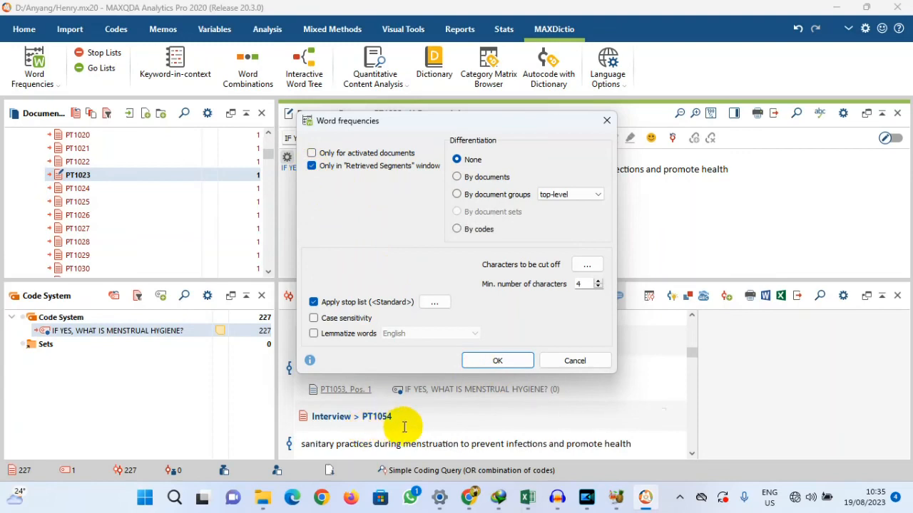
pyautogui.scroll(-3, 414, 422)
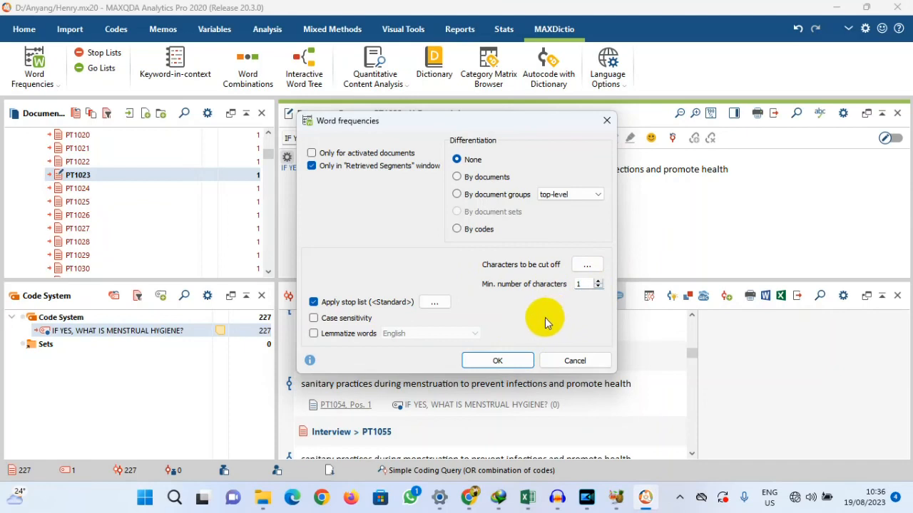
pyautogui.click(497, 361)
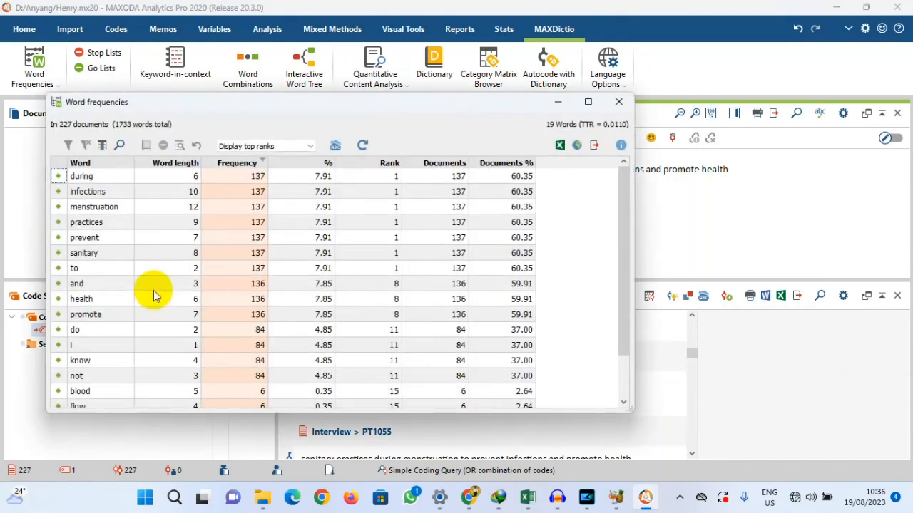
# Examine each word's frequency, percentage, rank and document share in the word frequencies table, and close it.
pyautogui.scroll(-2, 95, 314)
pyautogui.scroll(3, 95, 314)
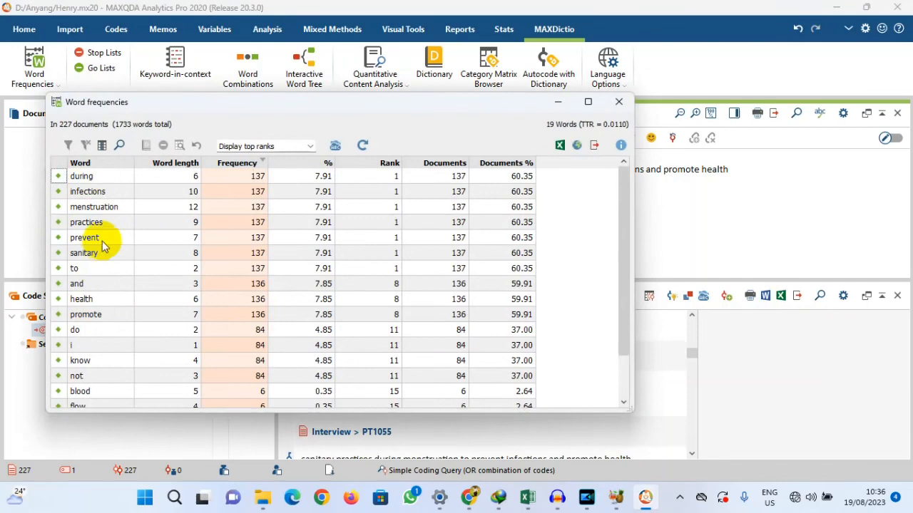
pyautogui.scroll(-2, 89, 289)
pyautogui.scroll(2, 89, 289)
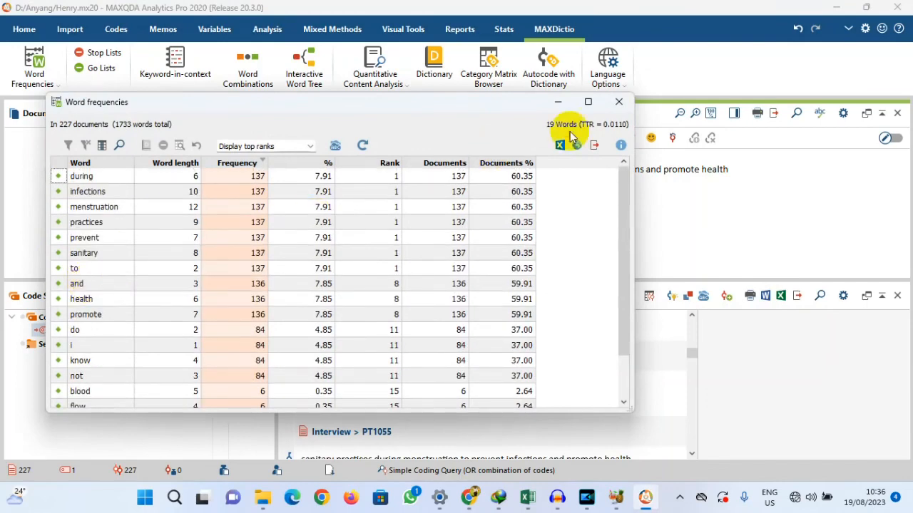
pyautogui.click(618, 102)
# Open PT1056 from its retrieved segment and code its response "I do Not kNow" with a new yellow code named "I don't know".
pyautogui.scroll(-2, 405, 378)
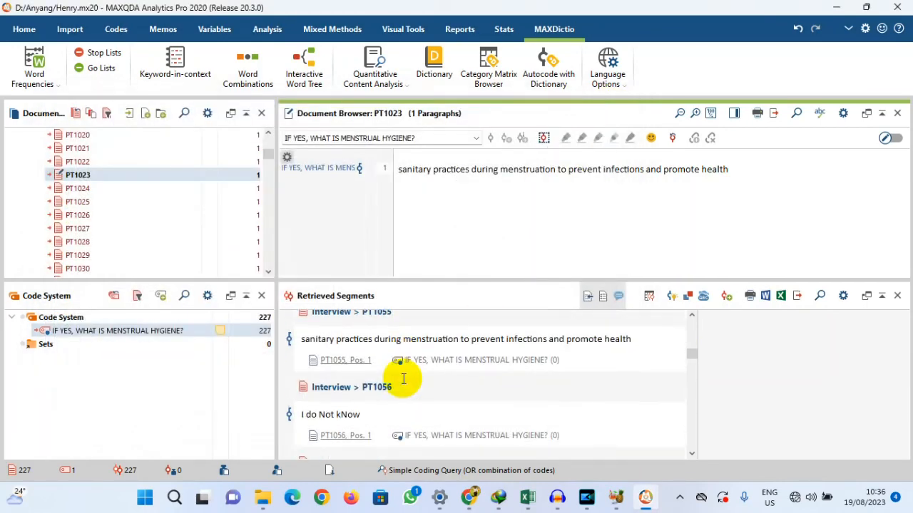
pyautogui.moveTo(362, 374); pyautogui.dragTo(299, 376)
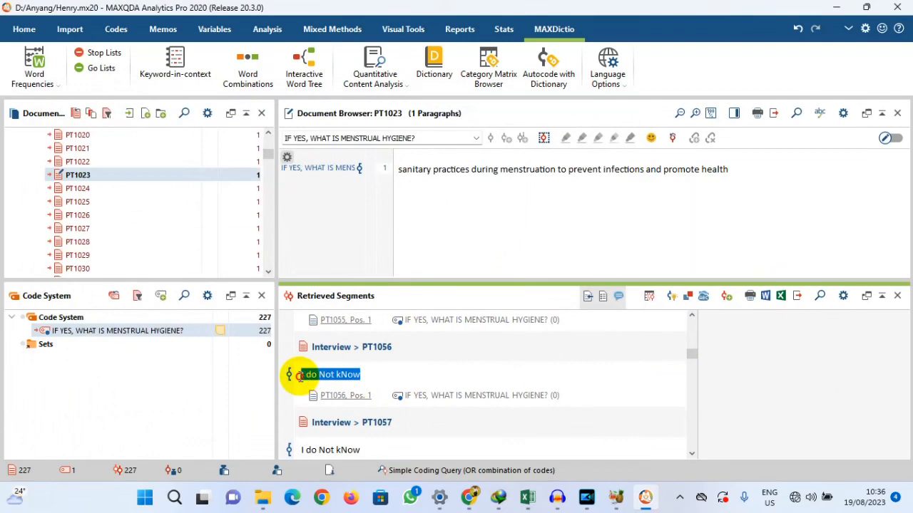
pyautogui.click(290, 378)
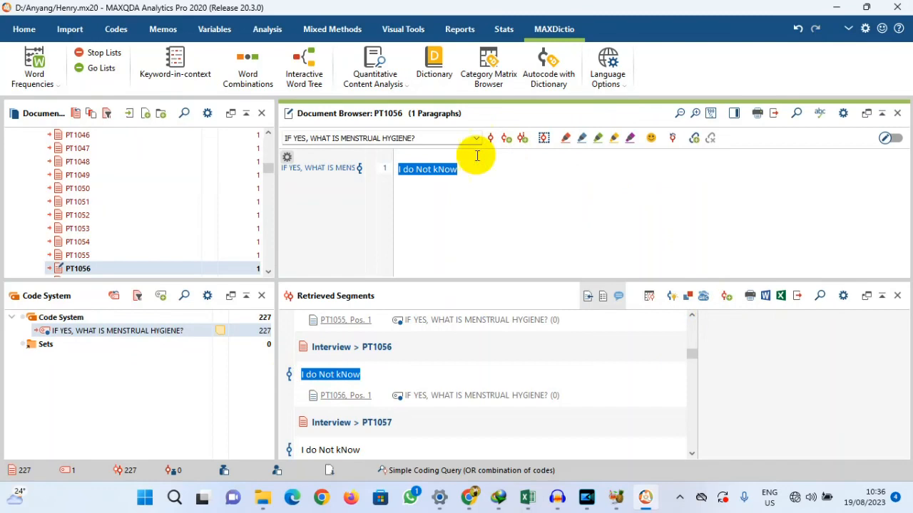
pyautogui.click(428, 169)
pyautogui.moveTo(468, 169); pyautogui.dragTo(404, 174)
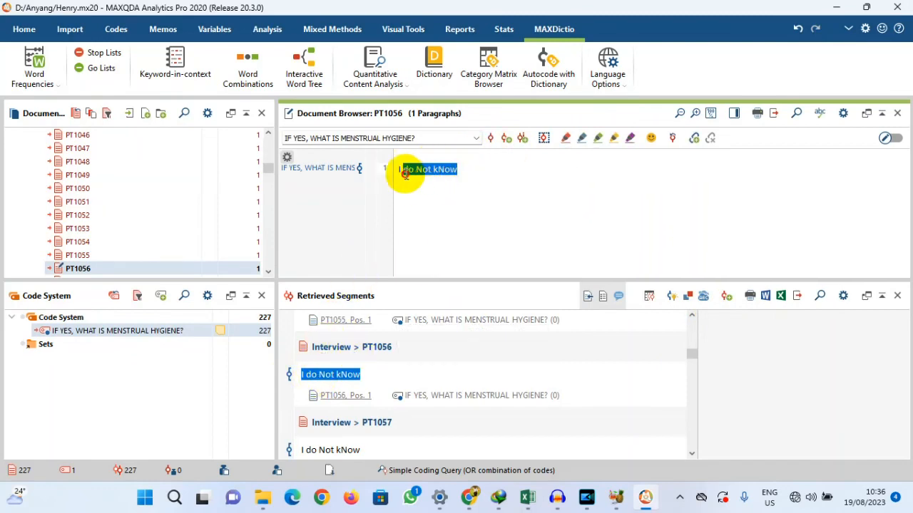
pyautogui.click(505, 138)
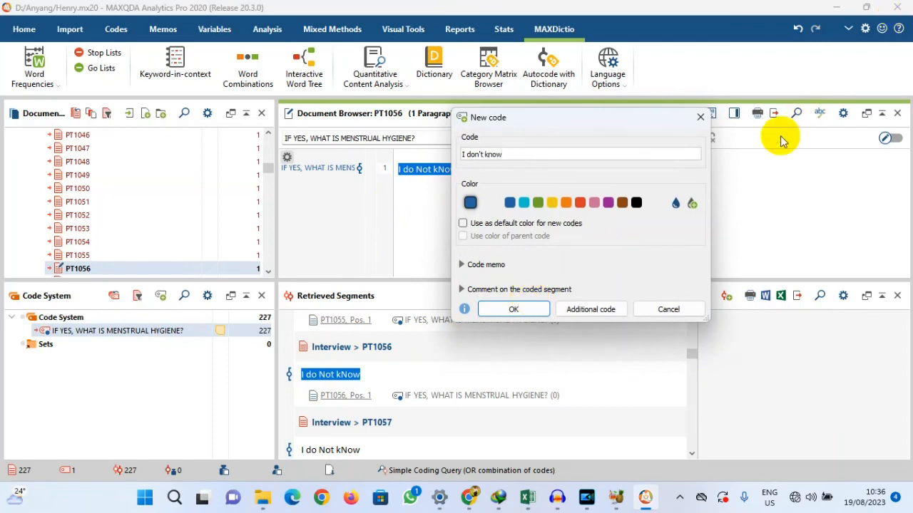
pyautogui.click(554, 205)
pyautogui.click(513, 309)
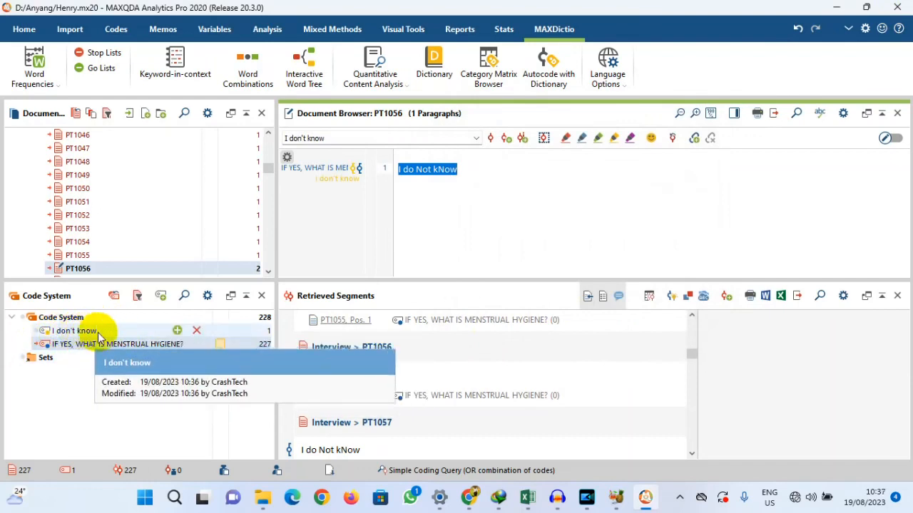
# Retitle the memo of the code "IF YES, WHAT IS MENSTRUAL HYGIENE?" as "If yes" and close it.
pyautogui.click(222, 330)
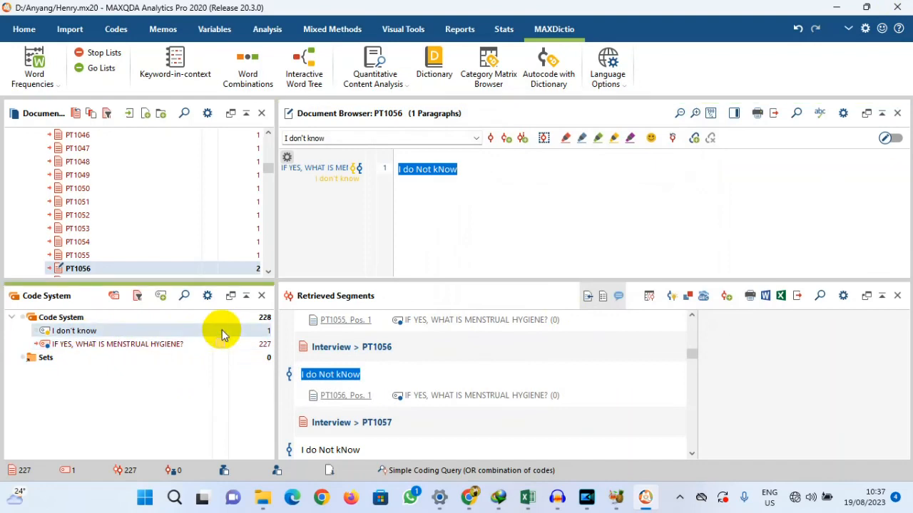
pyautogui.click(163, 32)
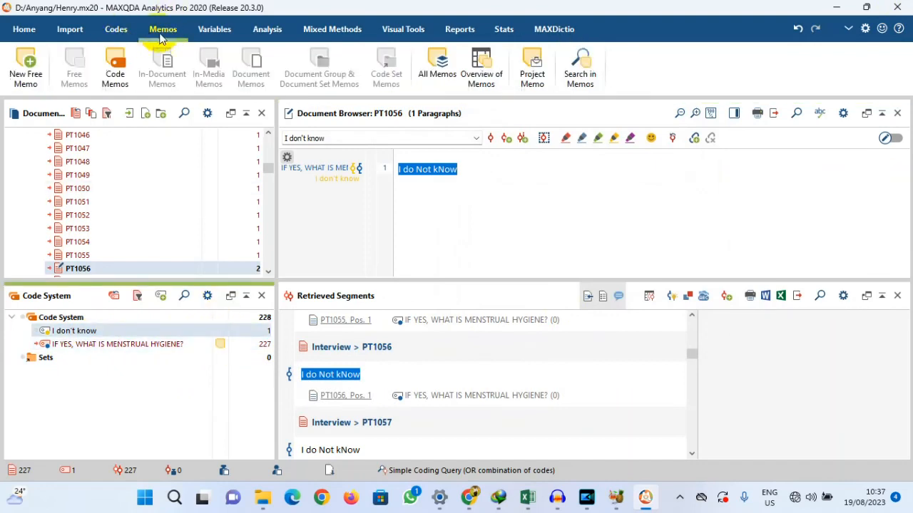
pyautogui.click(221, 349)
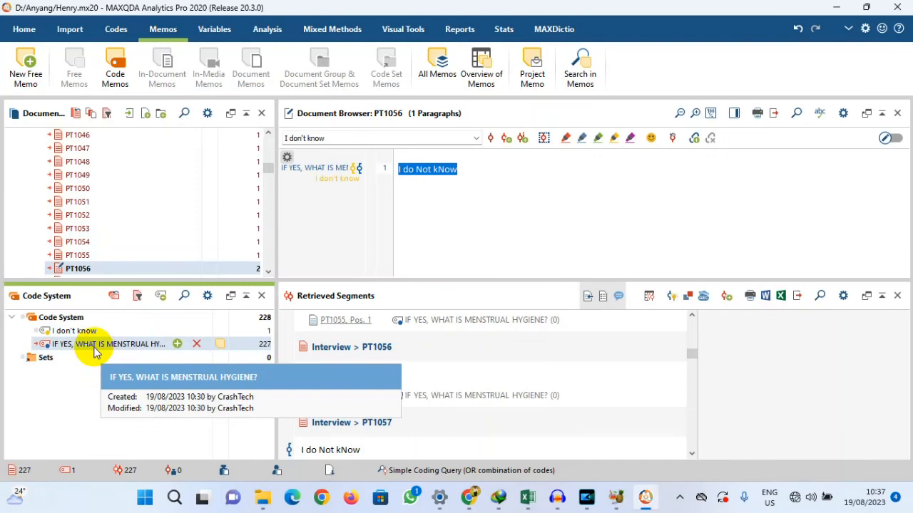
pyautogui.doubleClick(220, 346)
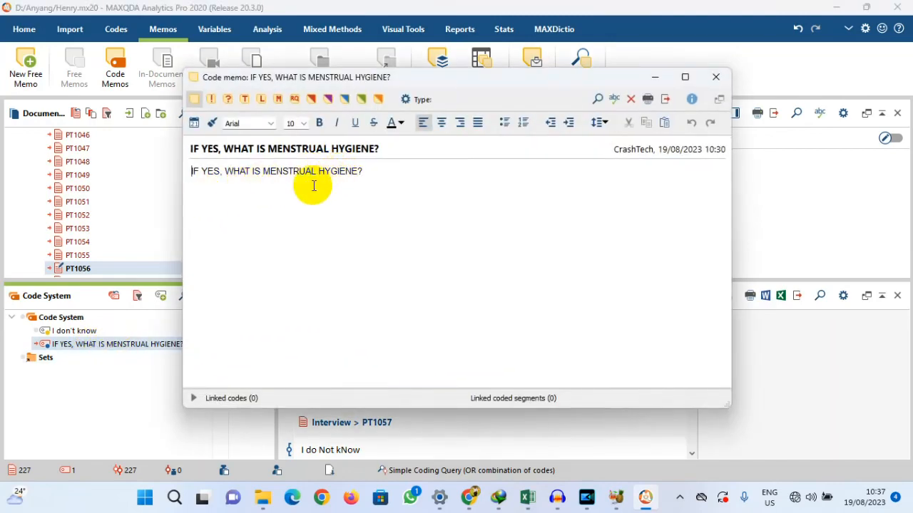
pyautogui.tripleClick(381, 148)
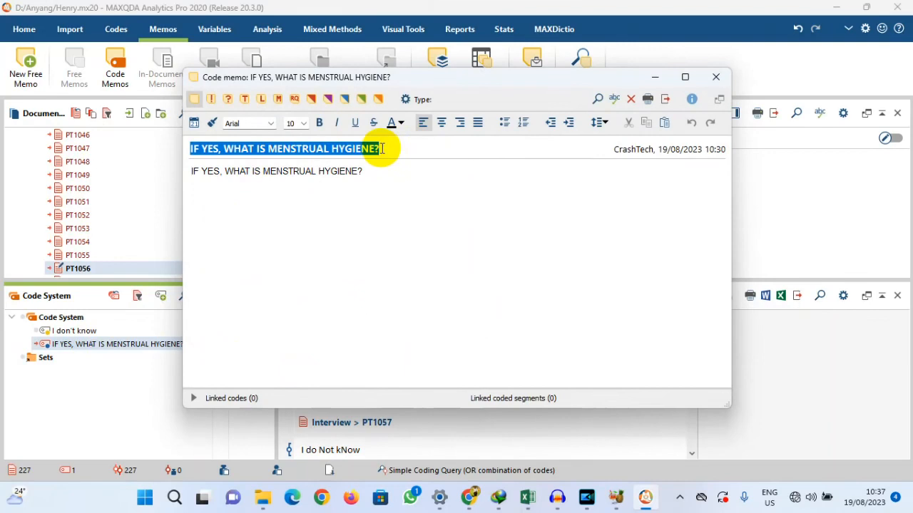
pyautogui.press('BackSpace')
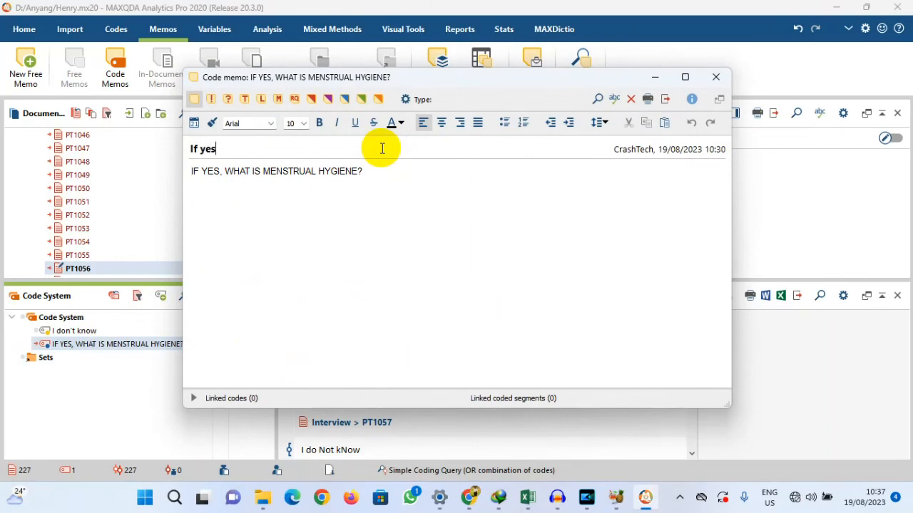
pyautogui.click(373, 238)
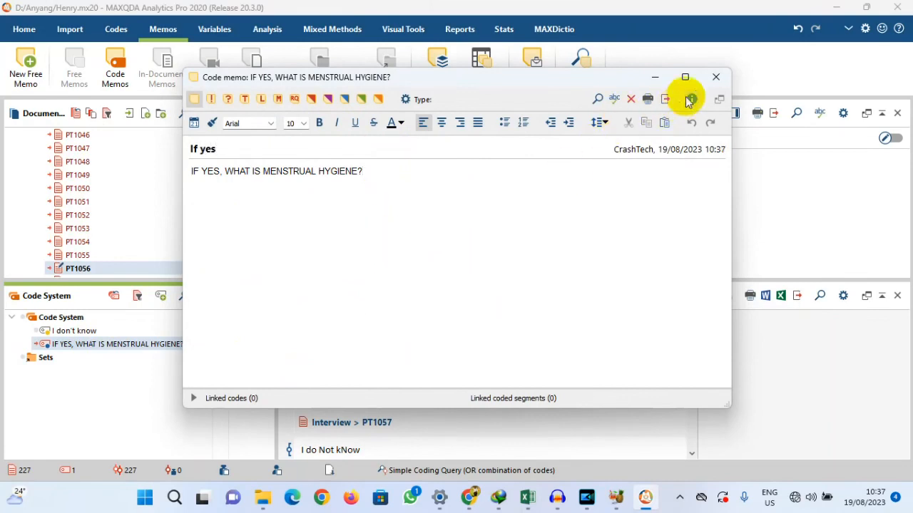
pyautogui.click(717, 77)
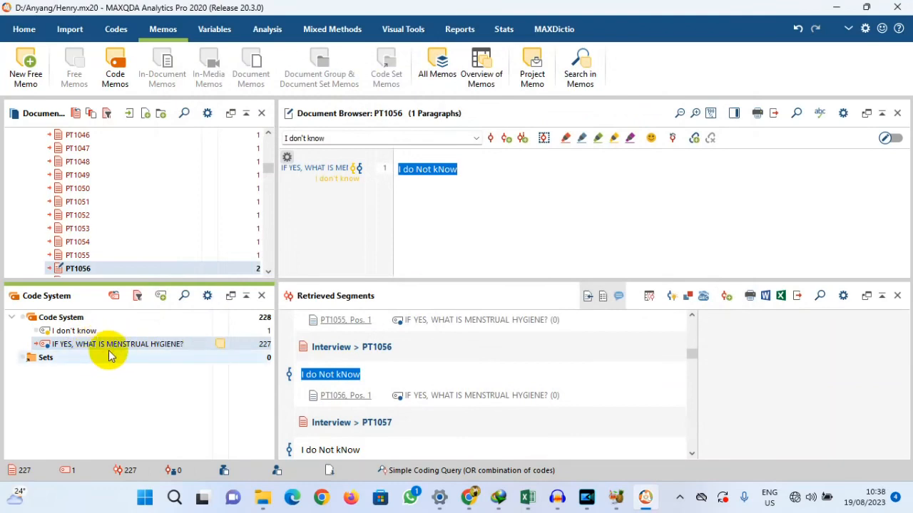
# Switch to Quin's data analysis.xlsx in Excel and review the question "HAVE YOU EVER HEARD ABOUT MENSTRUAL HYGIENE?" with its answers.
pyautogui.click(64, 333)
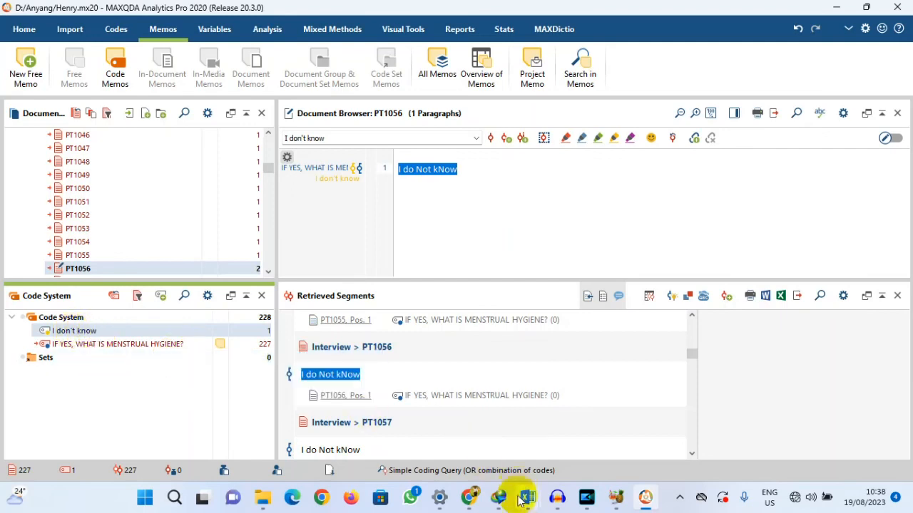
pyautogui.moveTo(265, 507)
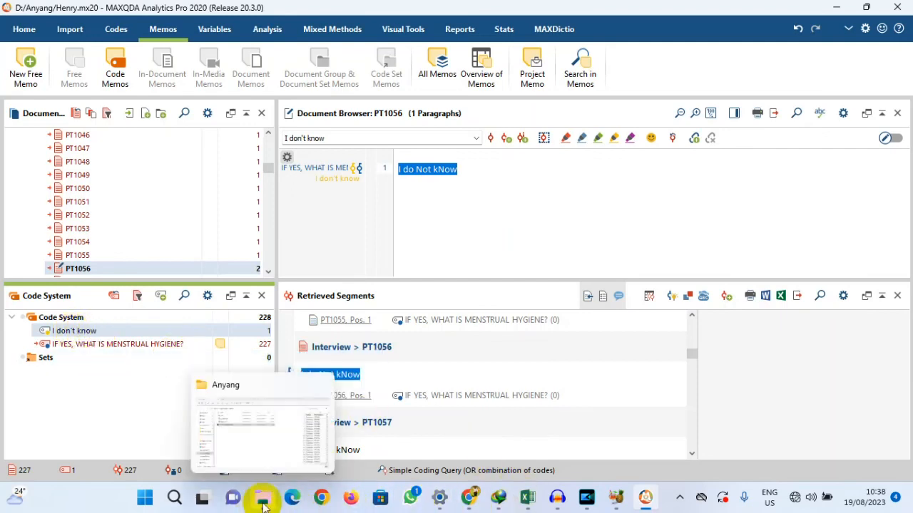
pyautogui.moveTo(526, 497)
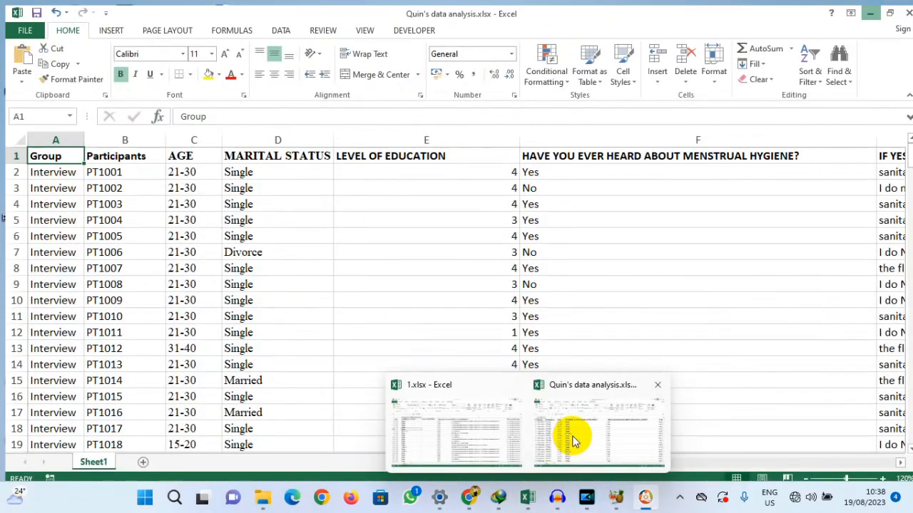
pyautogui.click(574, 438)
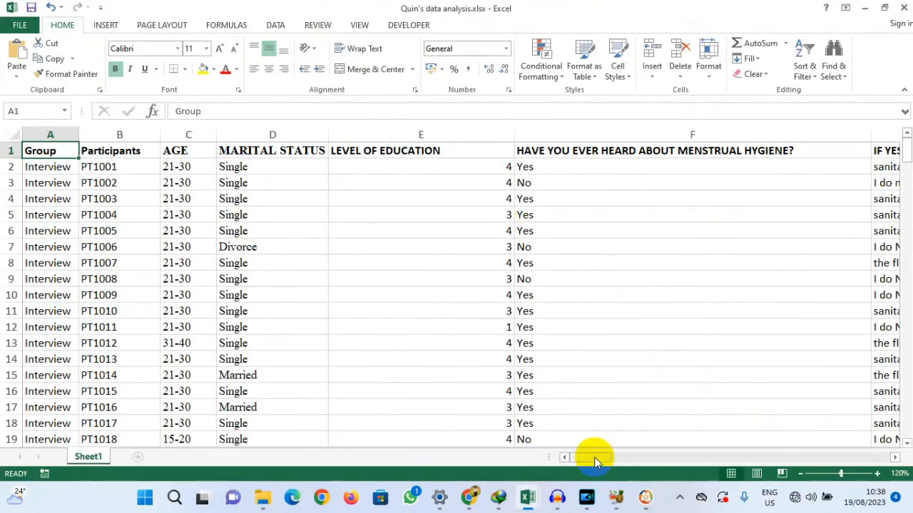
pyautogui.moveTo(594, 457); pyautogui.dragTo(651, 449)
pyautogui.click(370, 156)
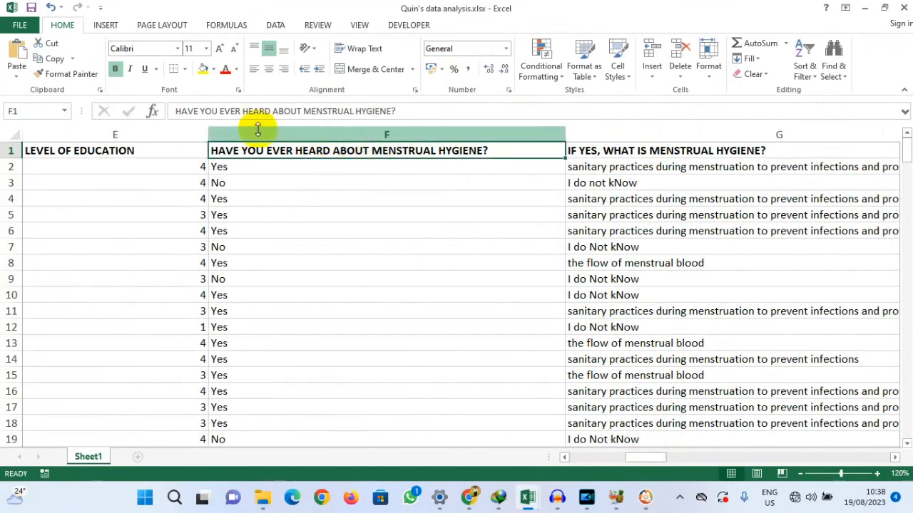
pyautogui.moveTo(407, 110); pyautogui.dragTo(154, 108)
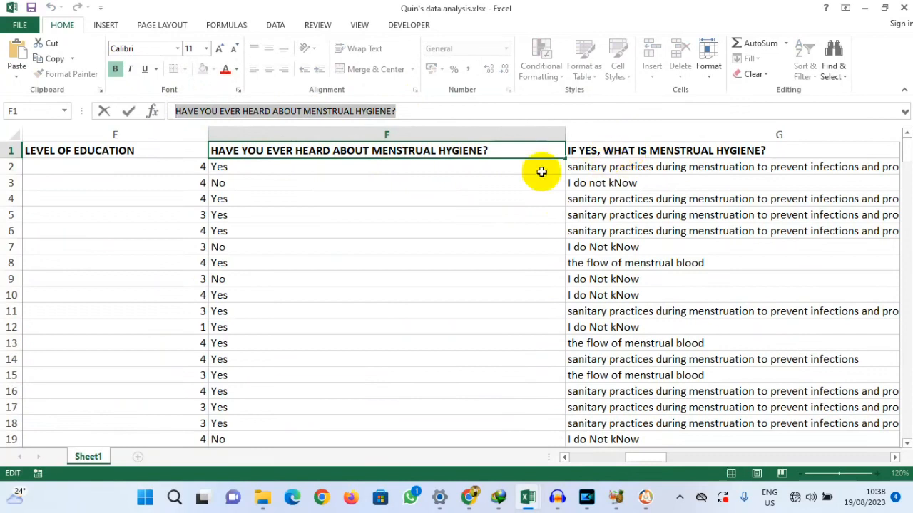
pyautogui.click(218, 184)
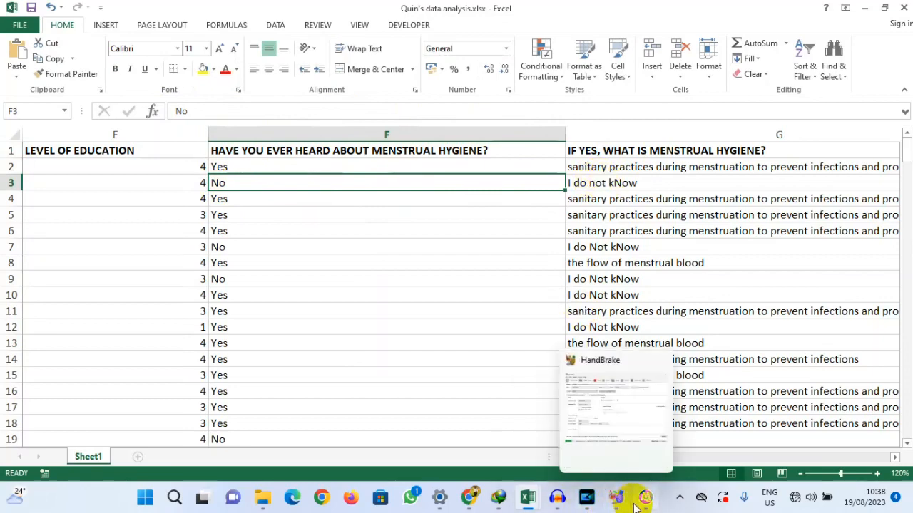
pyautogui.moveTo(526, 502)
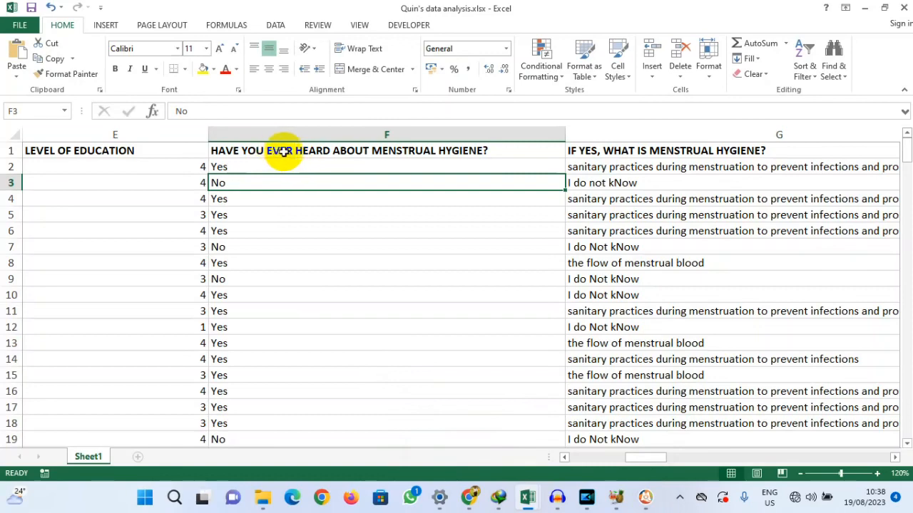
# Switch back to MAXQDA and create a new code named "Heard" as a top-level code above "I don't know".
pyautogui.click(644, 499)
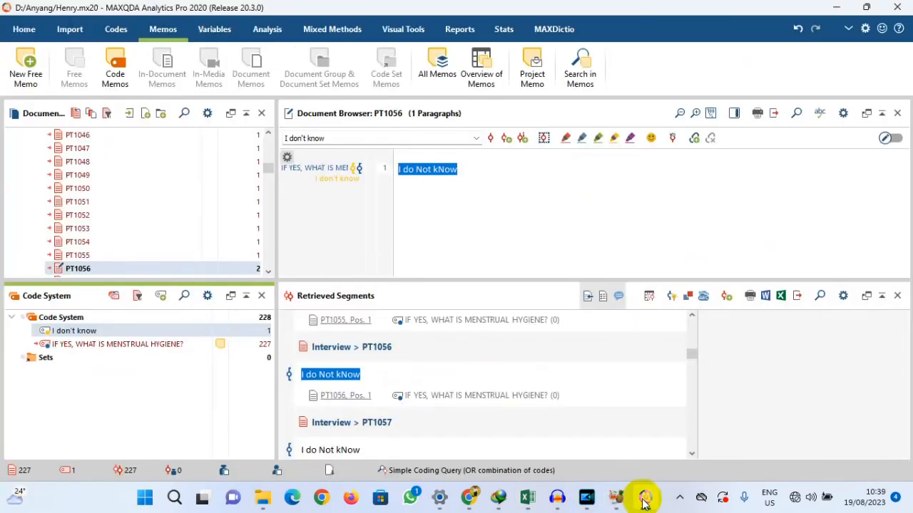
pyautogui.click(382, 367)
pyautogui.click(371, 377)
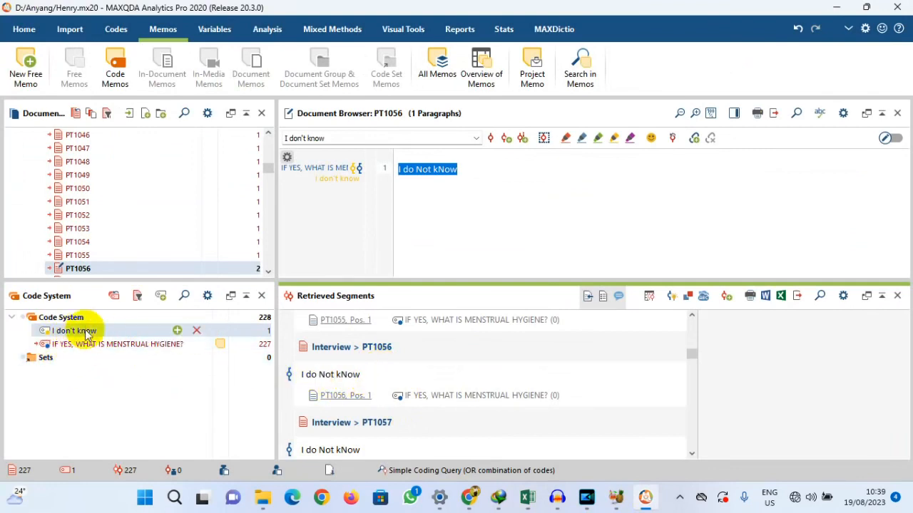
pyautogui.click(161, 298)
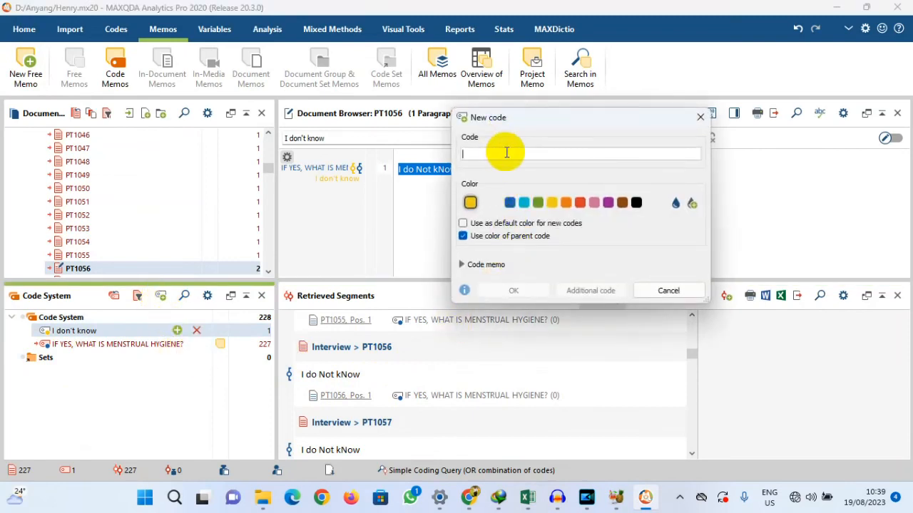
pyautogui.write('hear')
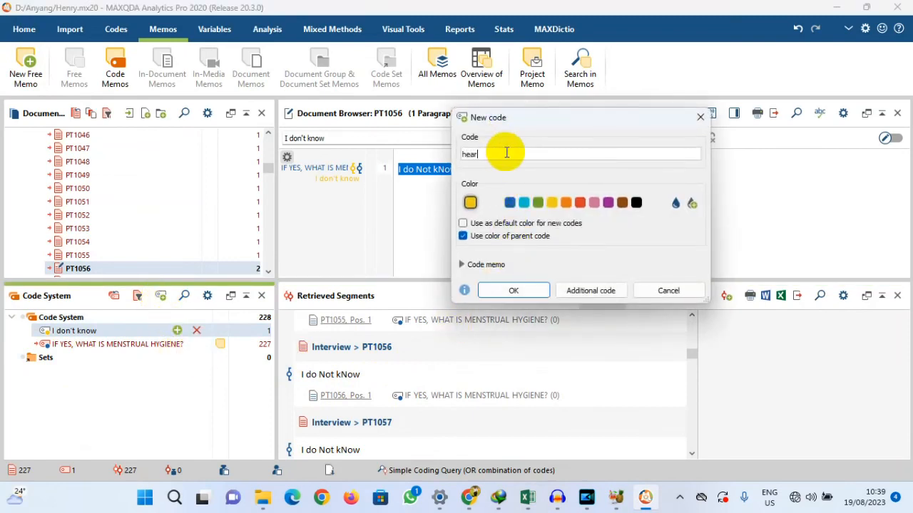
pyautogui.press('BackSpace')
pyautogui.write('He')
pyautogui.click(580, 203)
pyautogui.click(519, 291)
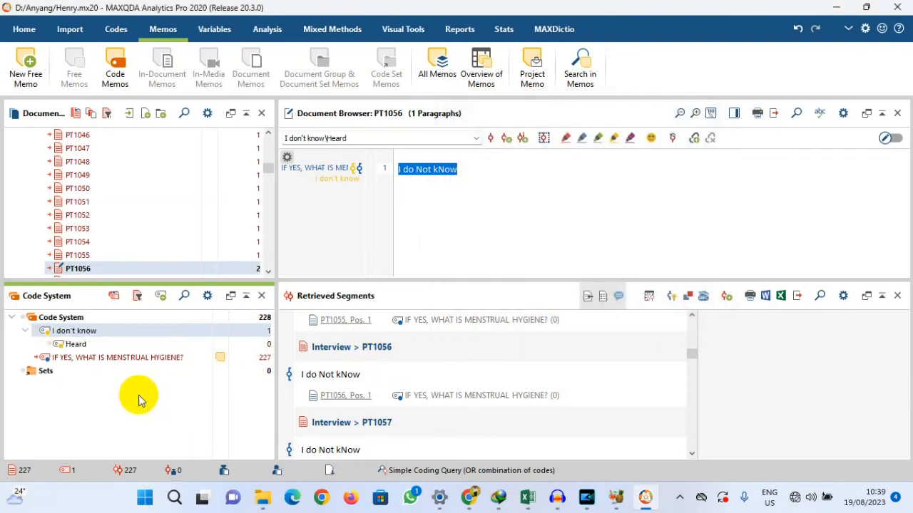
pyautogui.moveTo(71, 347); pyautogui.dragTo(71, 321)
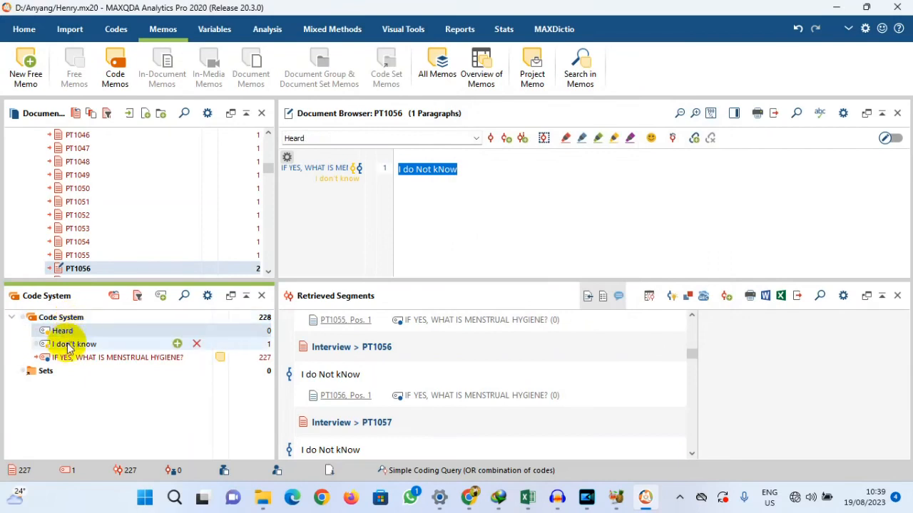
# Change the colour of the code "Heard" to purple.
pyautogui.doubleClick(50, 331)
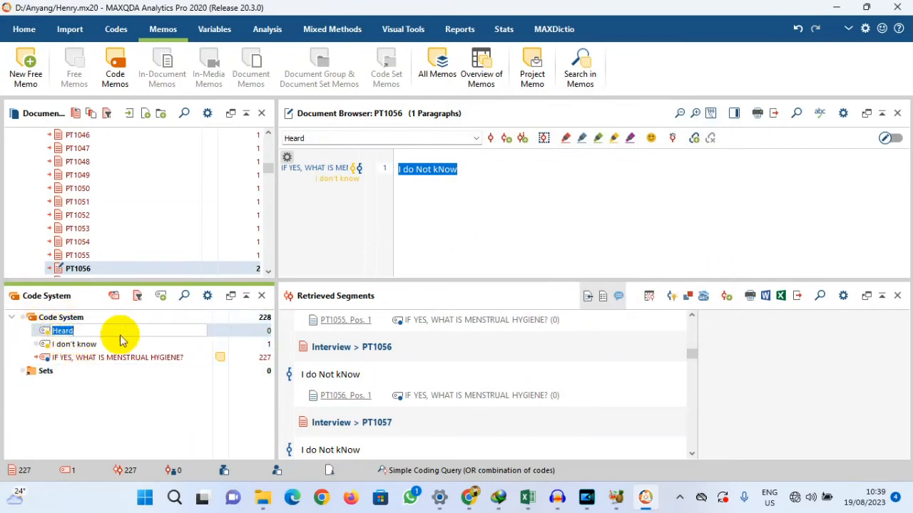
pyautogui.rightClick(47, 335)
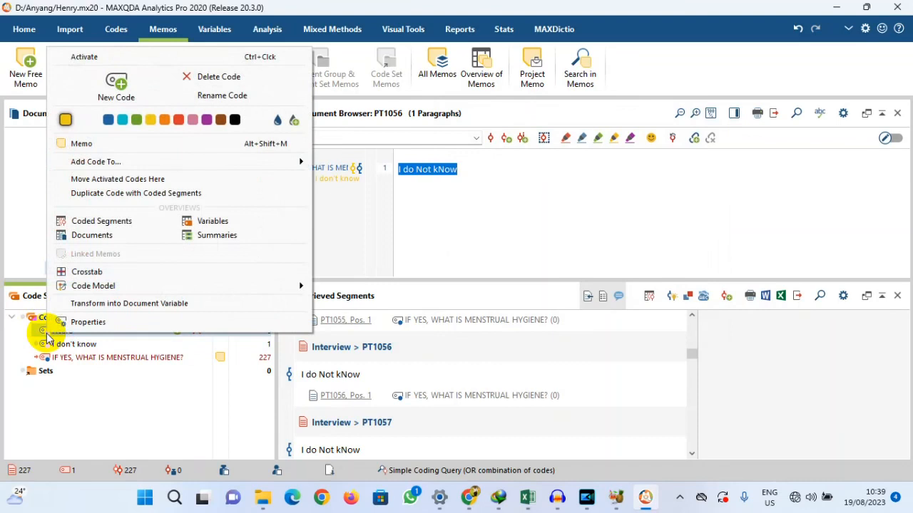
pyautogui.click(204, 119)
pyautogui.click(87, 385)
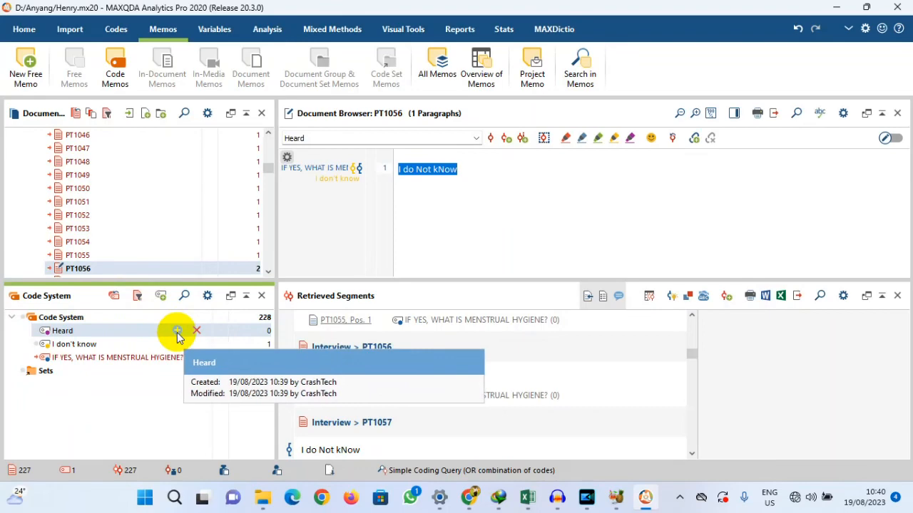
# Add a memo to the code "Heard" with the text "Have you ever heard about menstrual hygiene?" and close it.
pyautogui.doubleClick(220, 330)
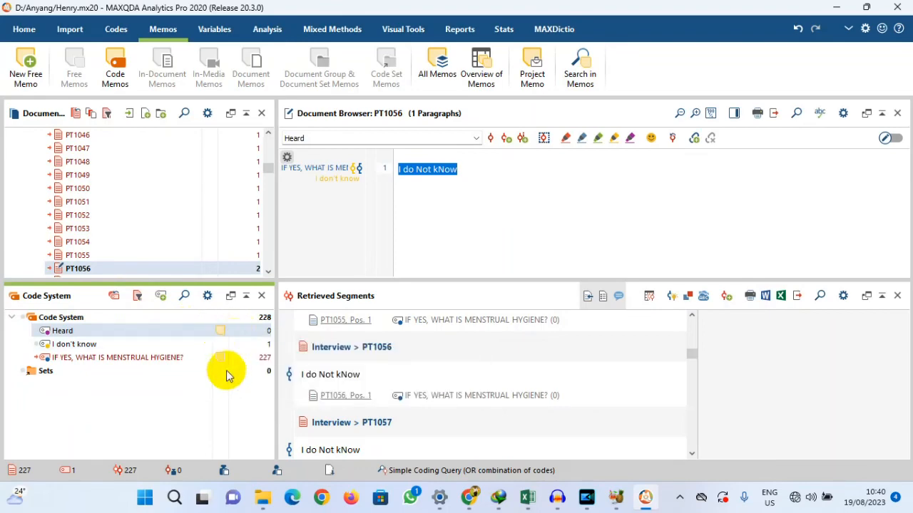
pyautogui.click(528, 498)
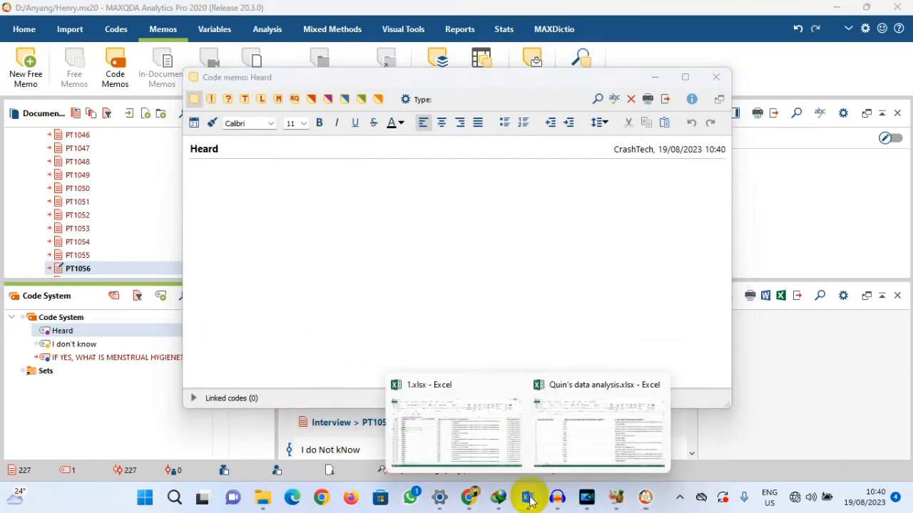
pyautogui.moveTo(616, 421)
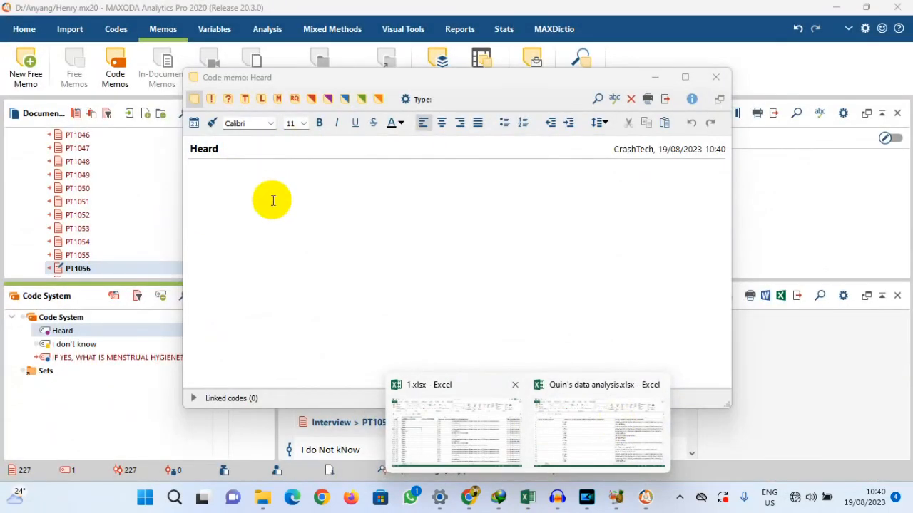
pyautogui.click(271, 191)
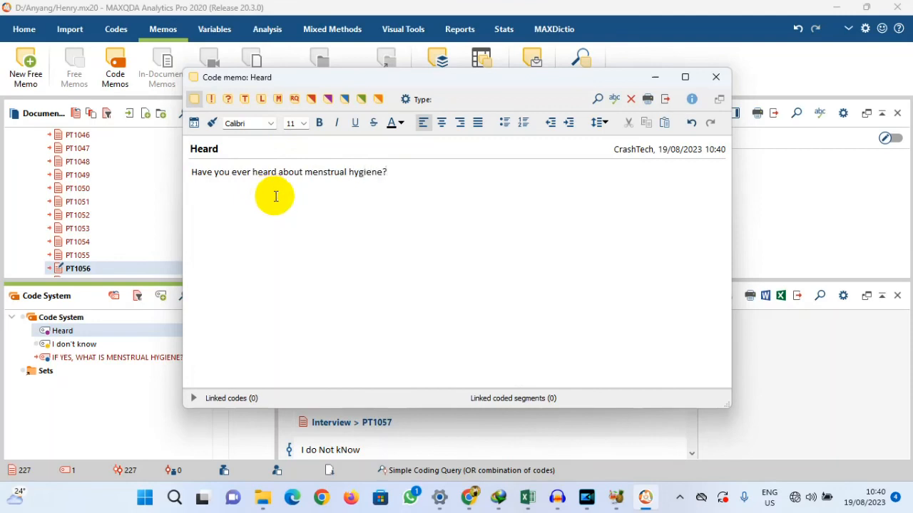
pyautogui.click(716, 77)
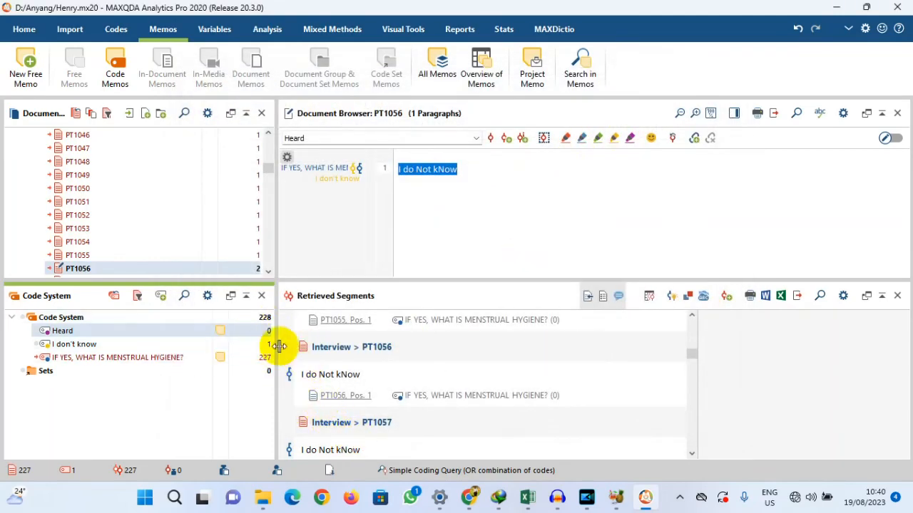
# Create two subcodes named "Yes" and "No" under the code "Heard".
pyautogui.moveTo(220, 331)
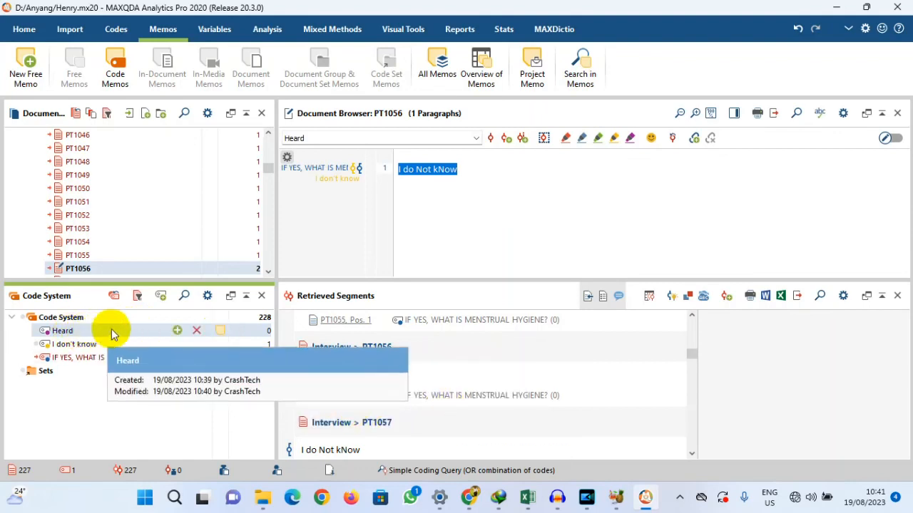
pyautogui.click(161, 296)
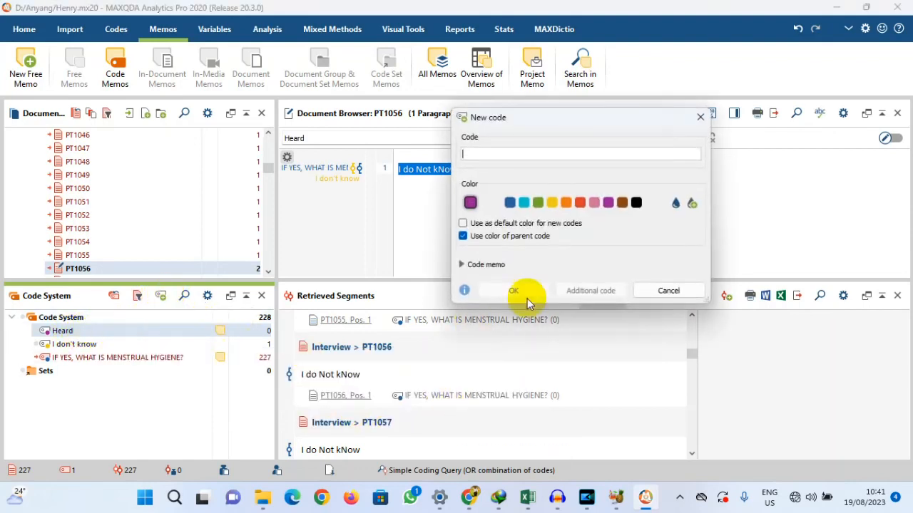
pyautogui.write('Yes')
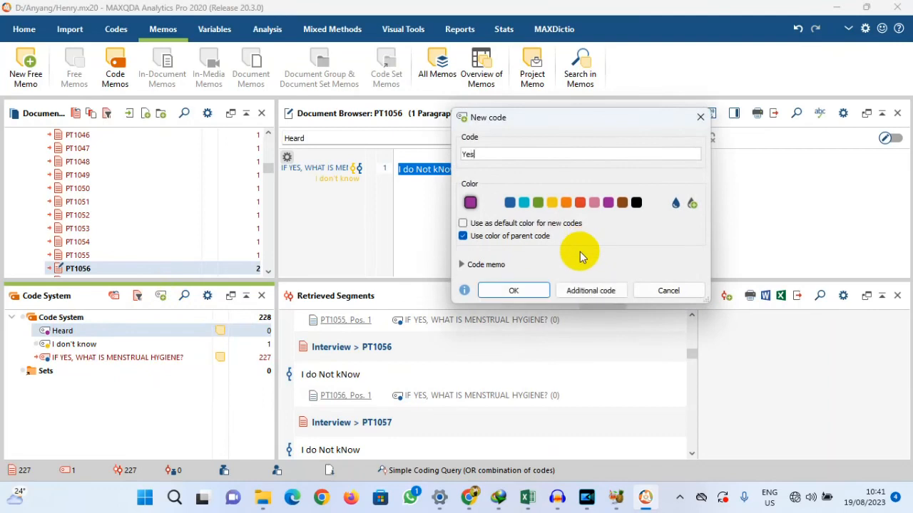
pyautogui.click(522, 290)
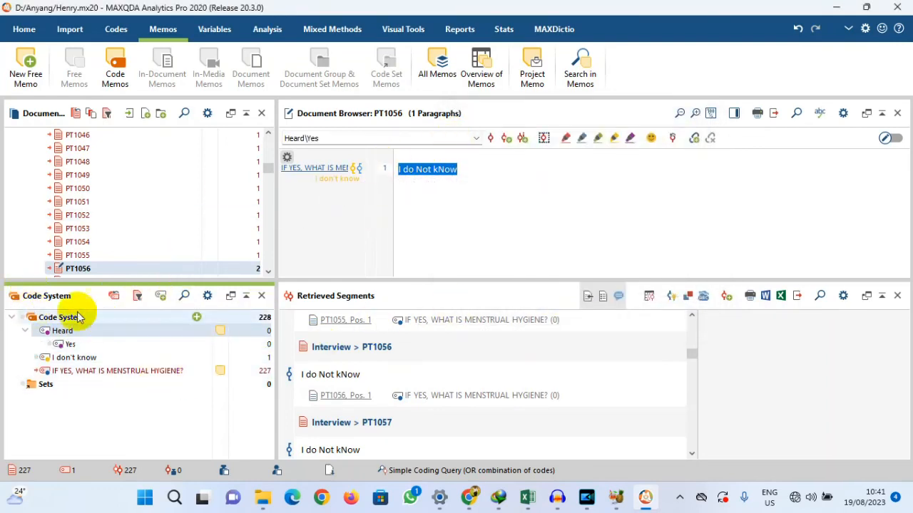
pyautogui.click(161, 296)
pyautogui.write('No')
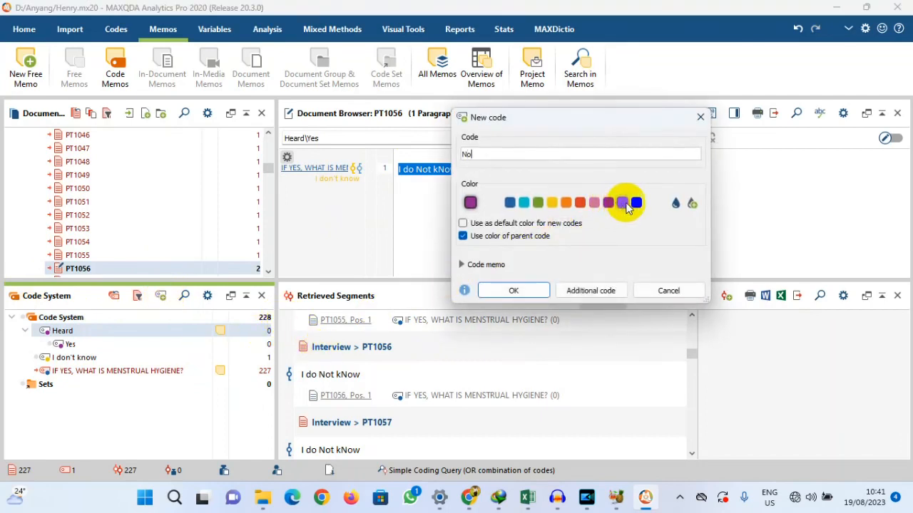
pyautogui.click(636, 203)
pyautogui.click(515, 291)
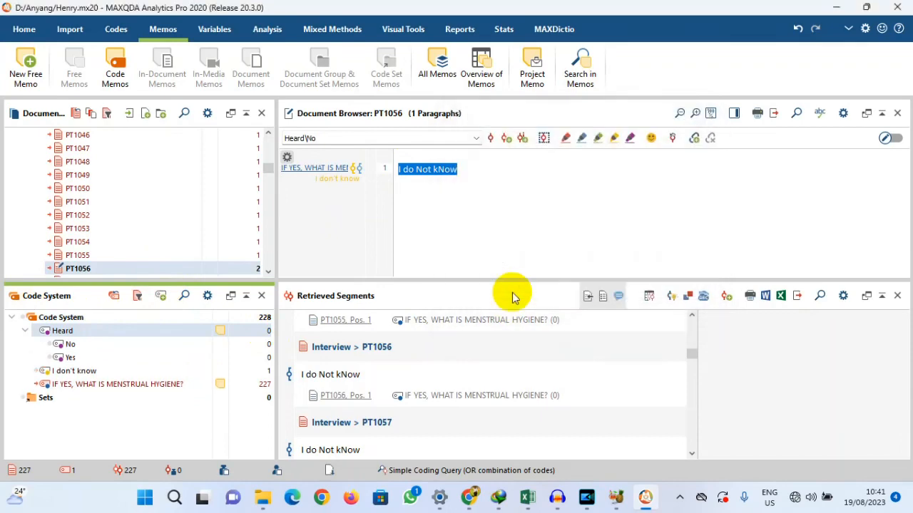
# Recolour the subcode "Yes" light blue and the subcode "No" yellow.
pyautogui.keyDown('ctrl'); pyautogui.click(62, 358); pyautogui.keyUp('ctrl')
pyautogui.rightClick(63, 357)
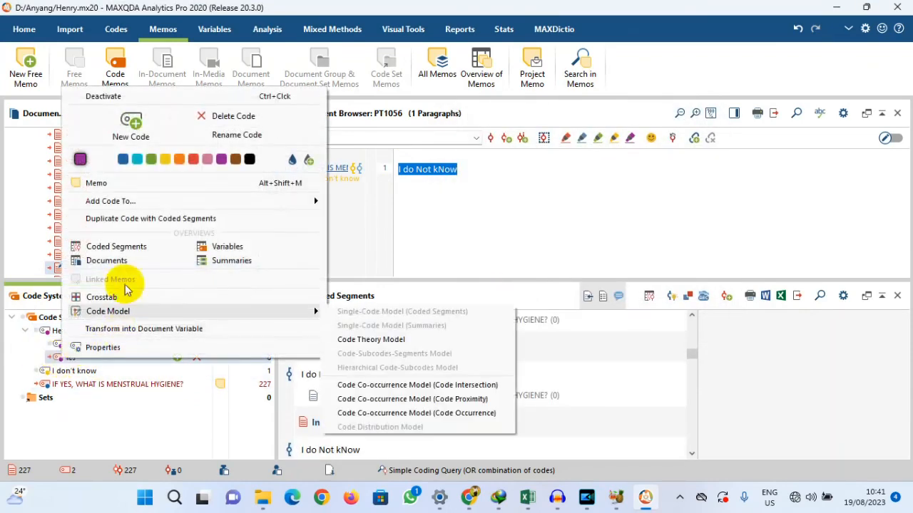
pyautogui.click(137, 161)
pyautogui.rightClick(61, 348)
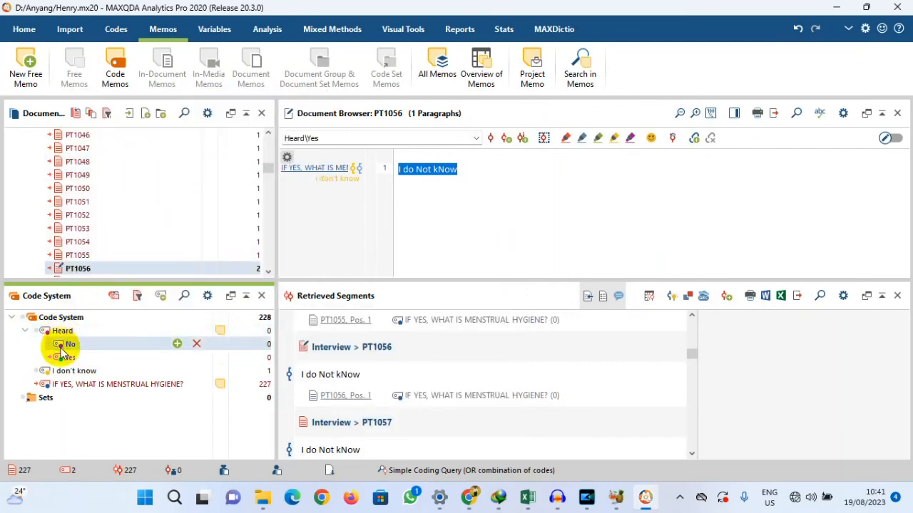
pyautogui.click(168, 137)
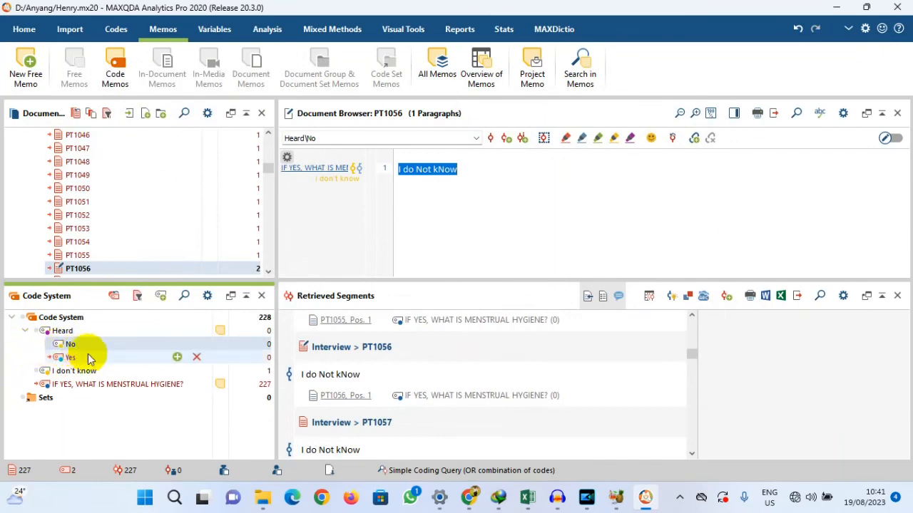
# Move the code "I don't know" under "No" and the code "IF YES, WHAT IS MENSTRUAL HYGIENE?" under "Yes".
pyautogui.click(71, 371)
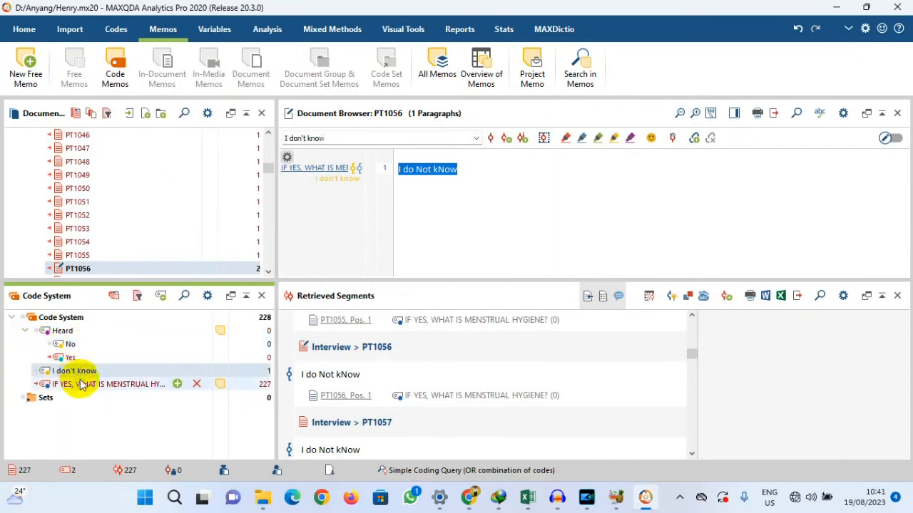
pyautogui.click(82, 383)
pyautogui.click(81, 373)
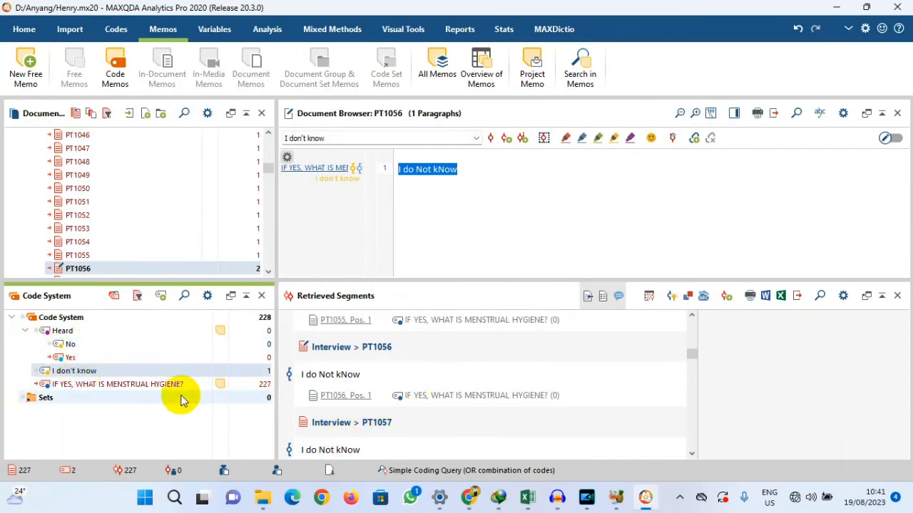
pyautogui.click(71, 370)
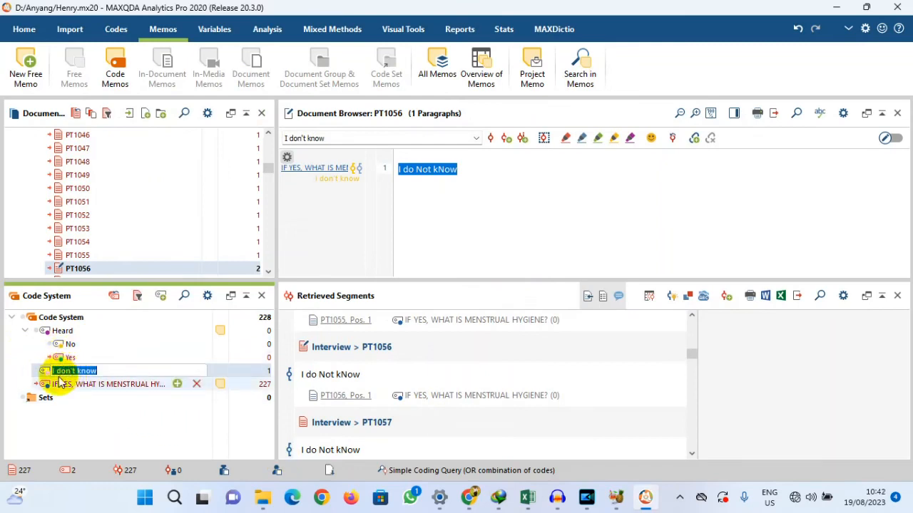
pyautogui.click(66, 401)
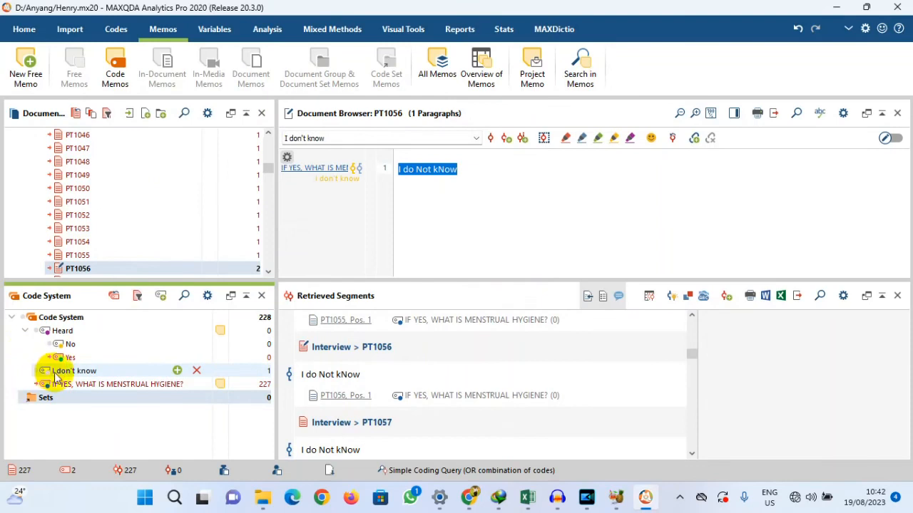
pyautogui.moveTo(60, 378); pyautogui.dragTo(105, 347)
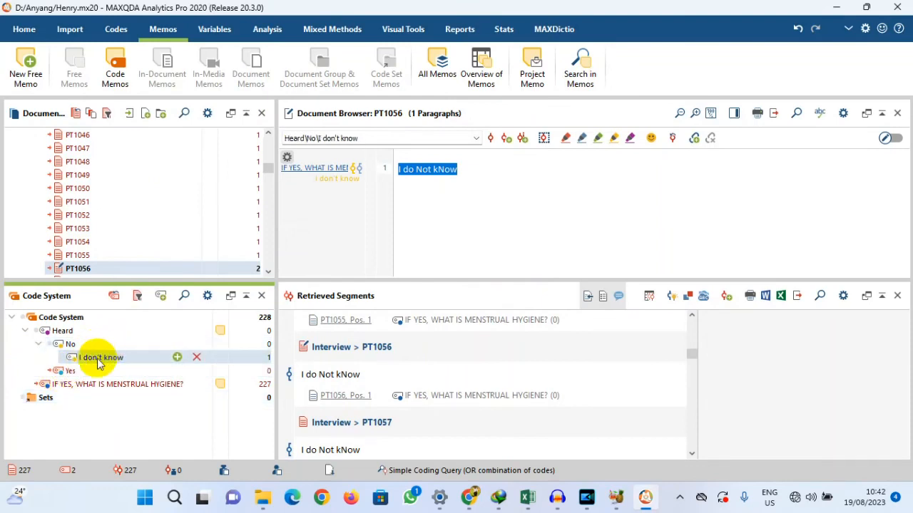
pyautogui.moveTo(82, 386); pyautogui.dragTo(100, 376)
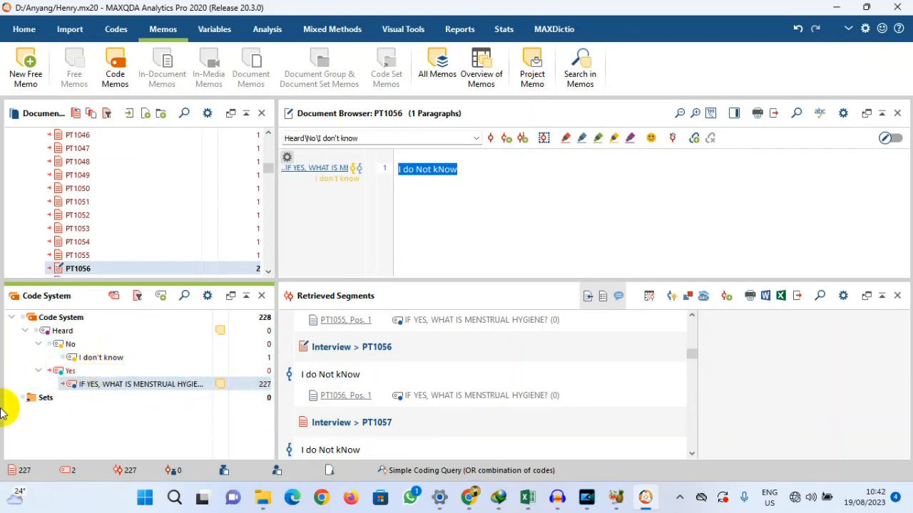
# Collapse the subcodes of "No" and "Yes" in the code system and clear the text selection in PT1056.
pyautogui.click(39, 344)
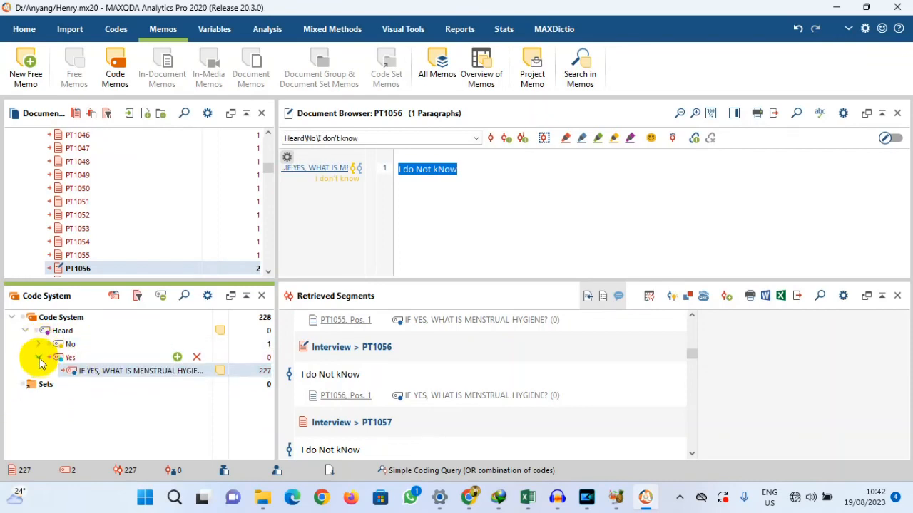
pyautogui.click(37, 357)
pyautogui.click(59, 334)
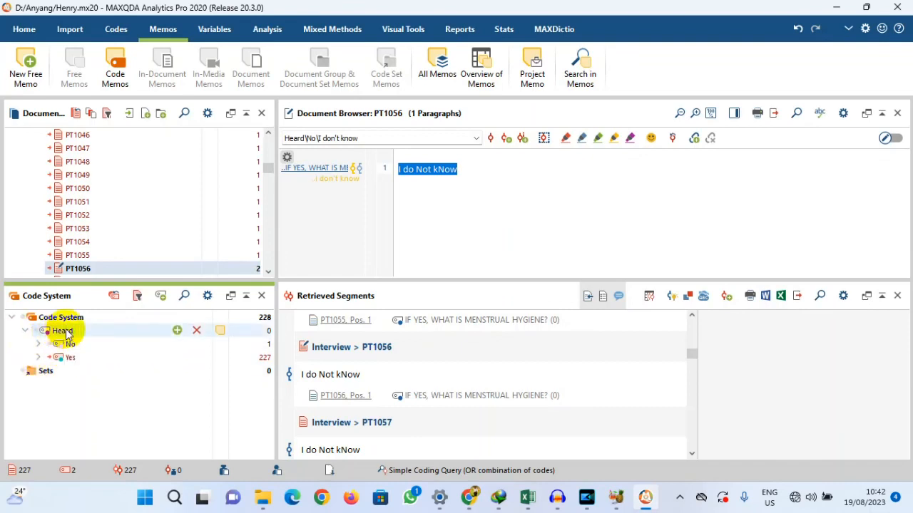
pyautogui.click(218, 343)
pyautogui.click(208, 357)
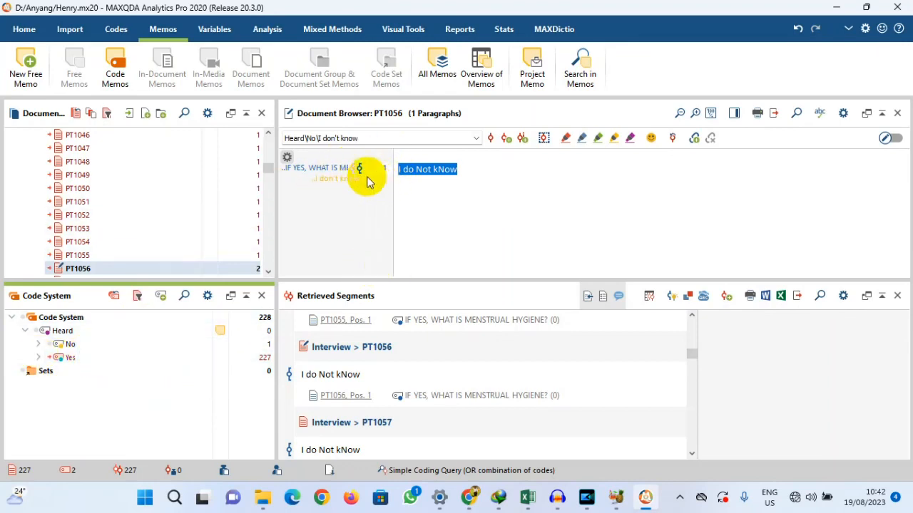
pyautogui.click(435, 198)
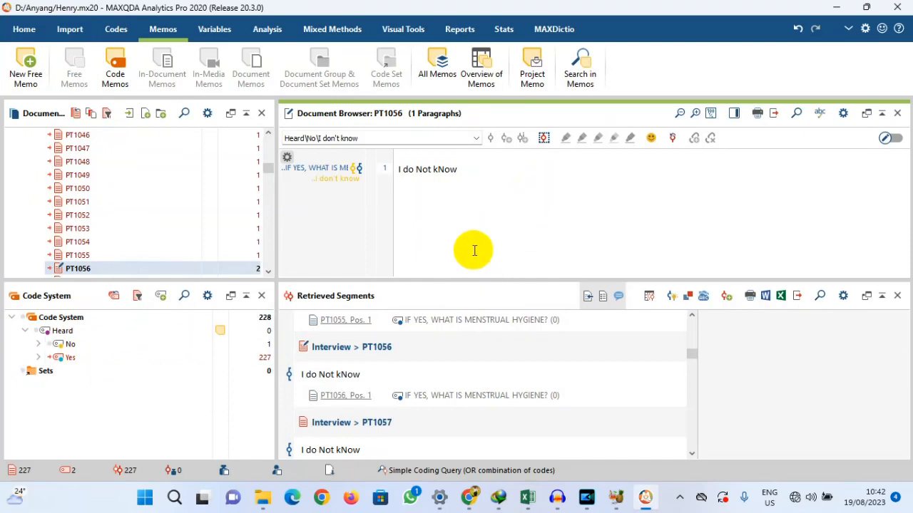
# Open the list of document variables.
pyautogui.click(214, 30)
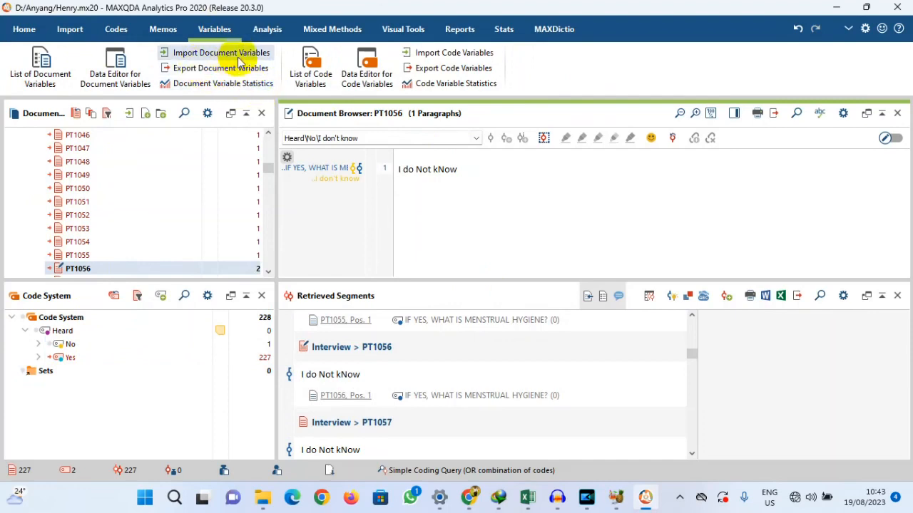
pyautogui.click(44, 70)
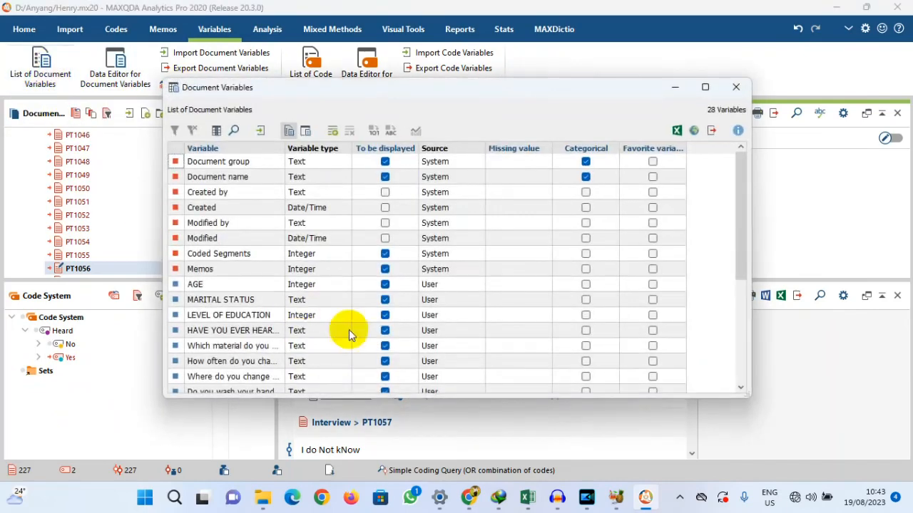
# Review the document variables, from the system variables through the imported survey questions.
pyautogui.scroll(-4, 228, 291)
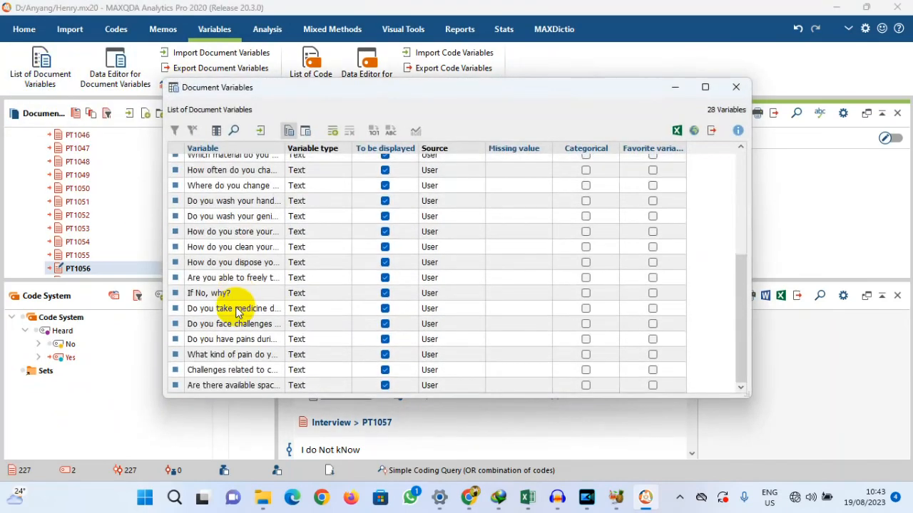
pyautogui.scroll(4, 232, 307)
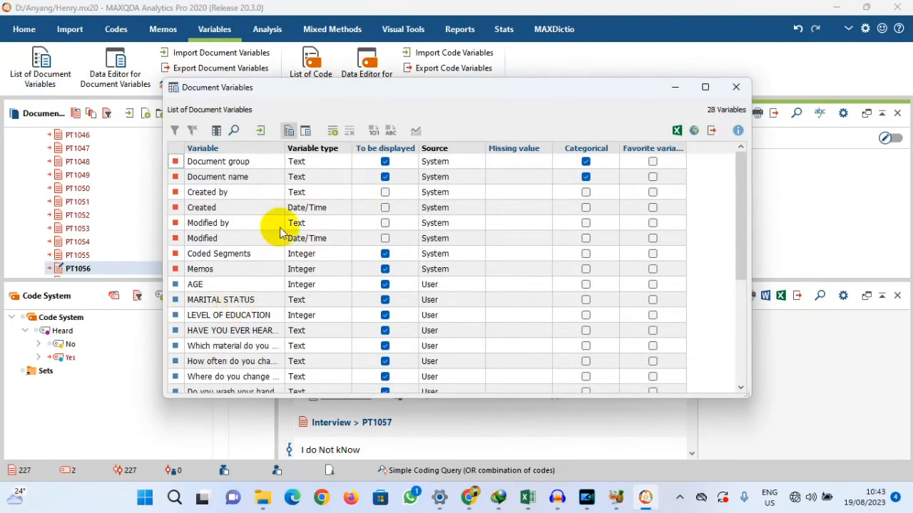
pyautogui.scroll(-4, 203, 282)
pyautogui.scroll(2, 201, 178)
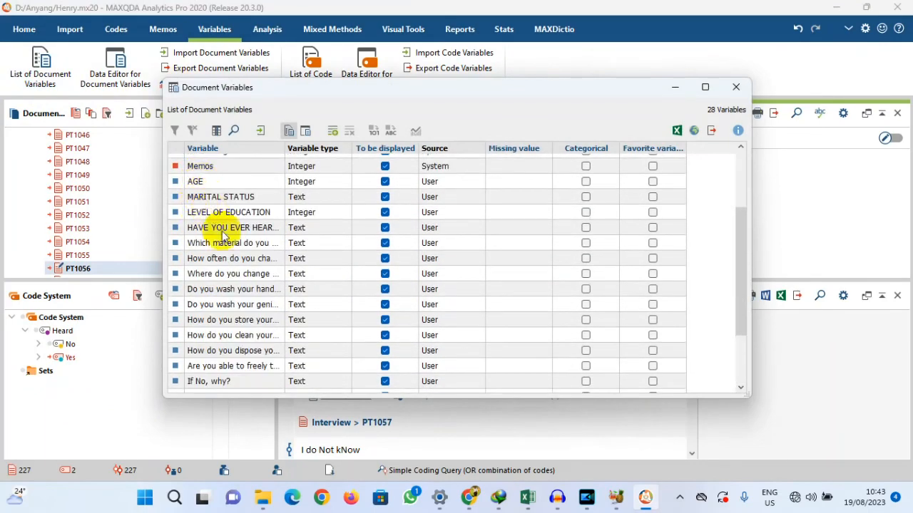
pyautogui.scroll(-1, 304, 258)
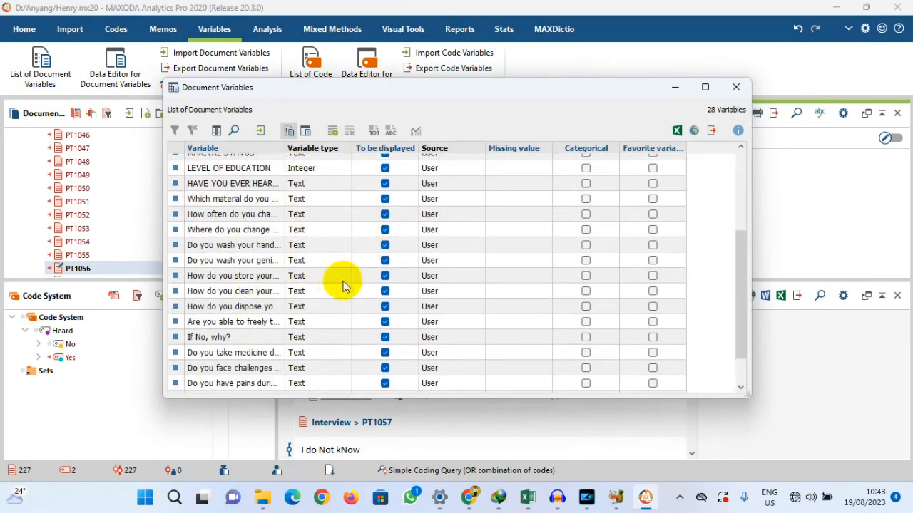
pyautogui.scroll(-1, 360, 303)
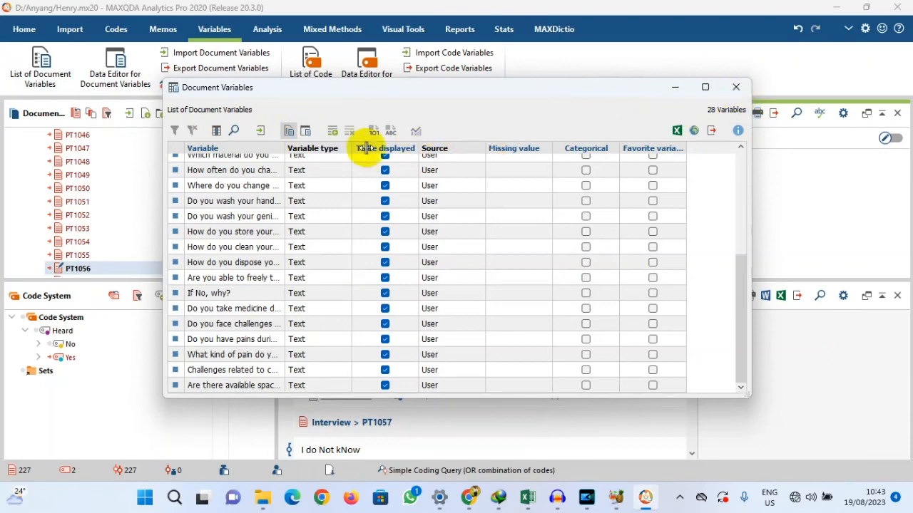
# Examine the document variable values of all documents in the data editor, including age and marital status, and close the window.
pyautogui.click(306, 132)
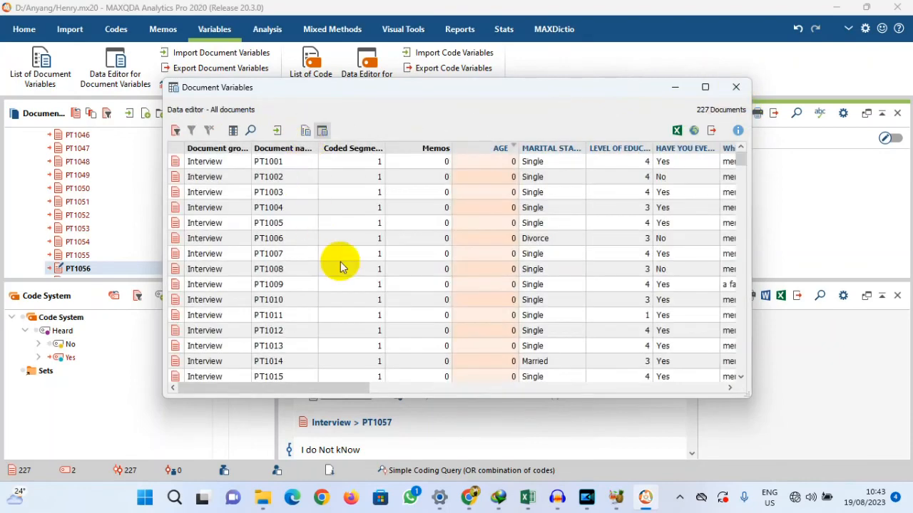
pyautogui.click(269, 225)
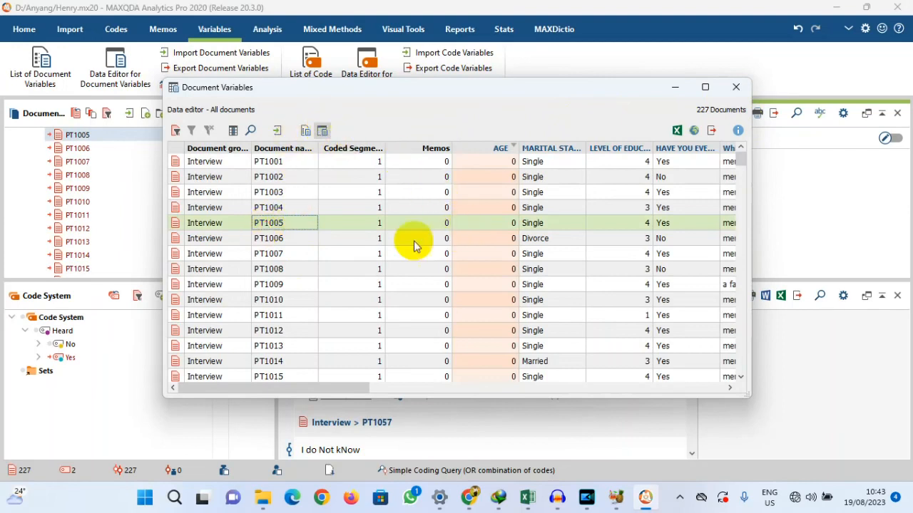
pyautogui.click(536, 207)
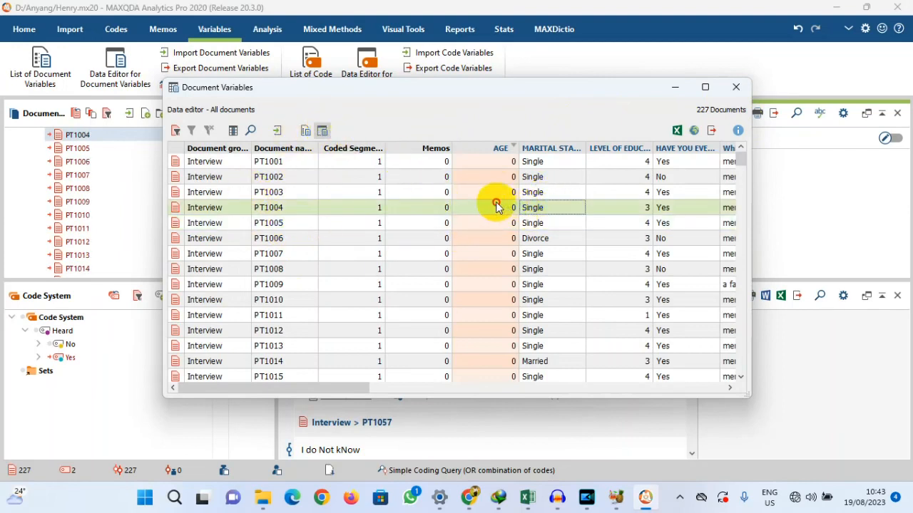
pyautogui.click(505, 238)
pyautogui.click(506, 179)
pyautogui.click(503, 269)
pyautogui.click(544, 288)
pyautogui.click(542, 240)
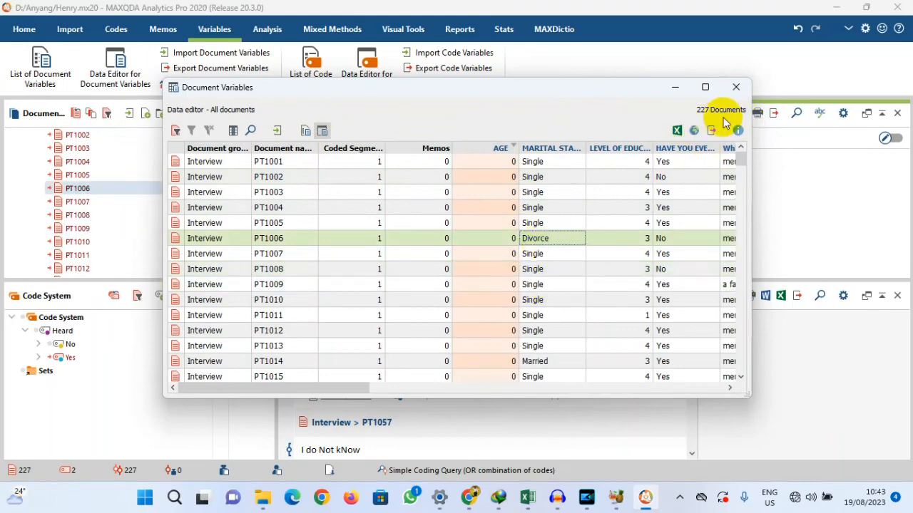
pyautogui.click(735, 87)
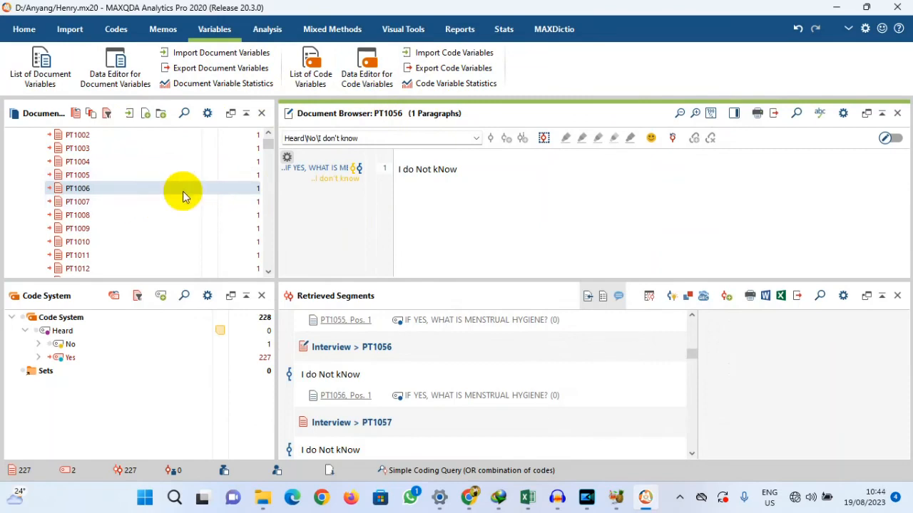
pyautogui.moveTo(183, 191)
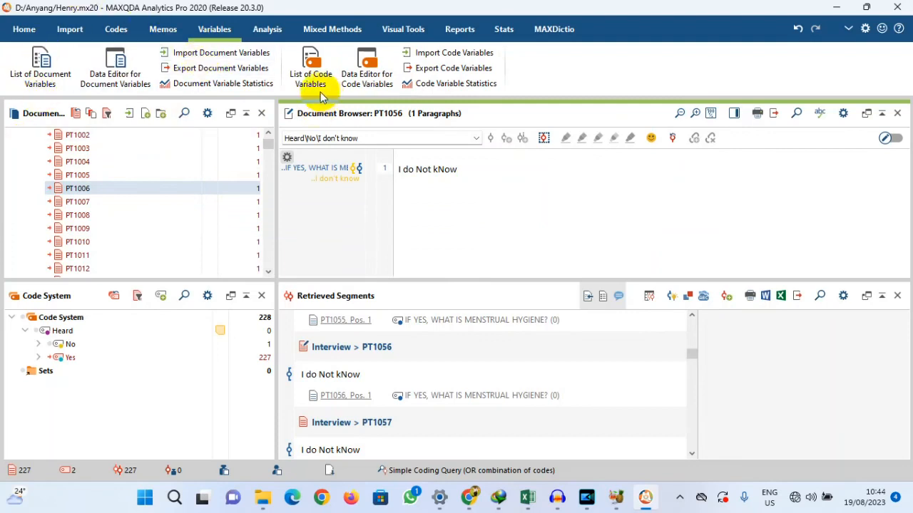
pyautogui.click(266, 31)
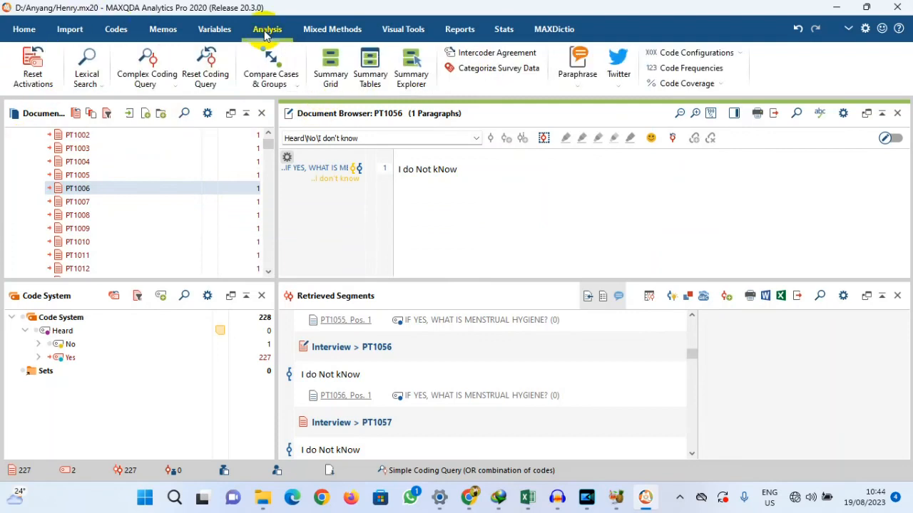
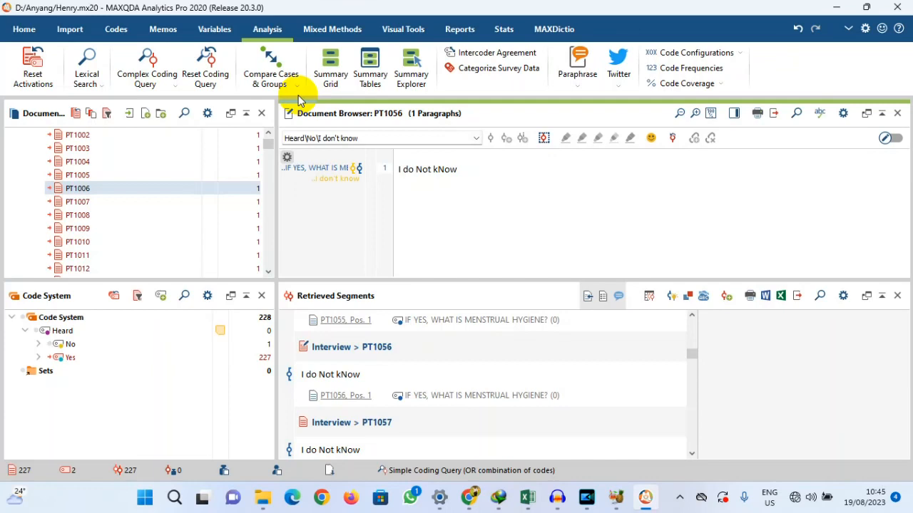
pyautogui.click(330, 29)
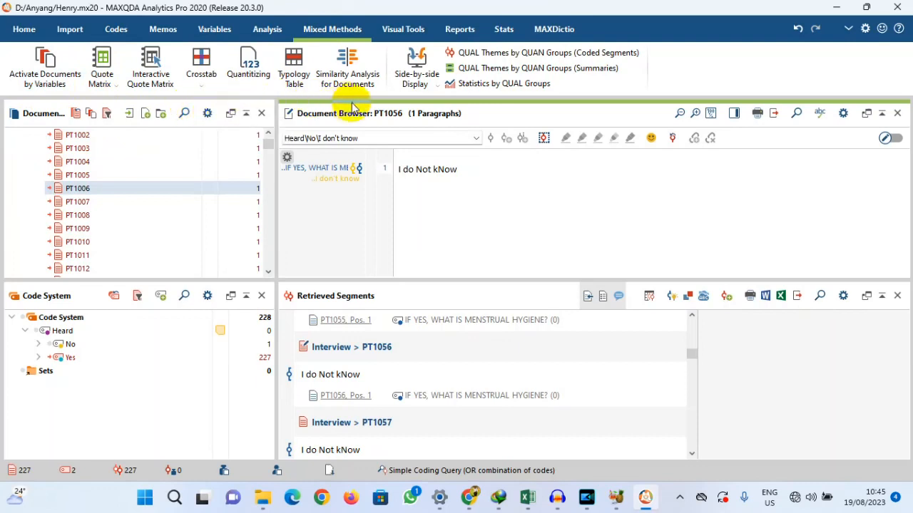
# Activate all codes and open a maximized Code Relations Browser for activated codes and documents, using intersection of codes in a segment.
pyautogui.click(406, 31)
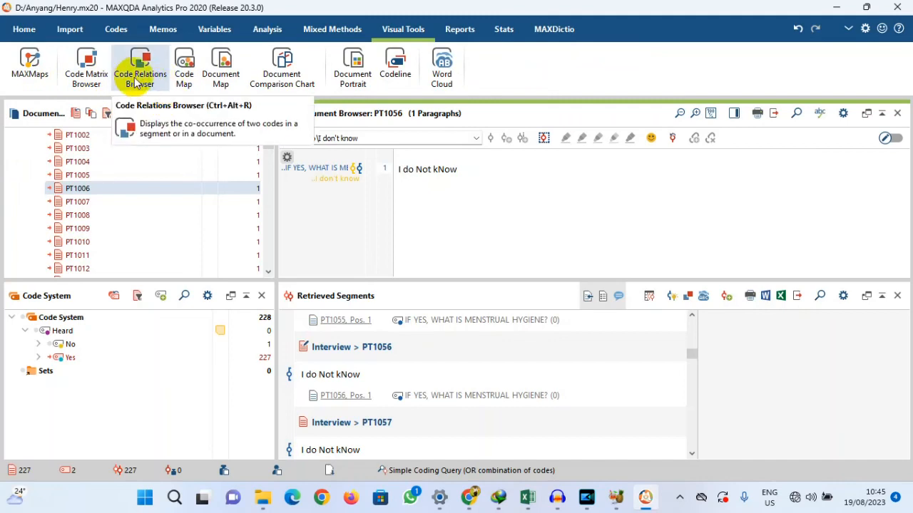
pyautogui.click(28, 317)
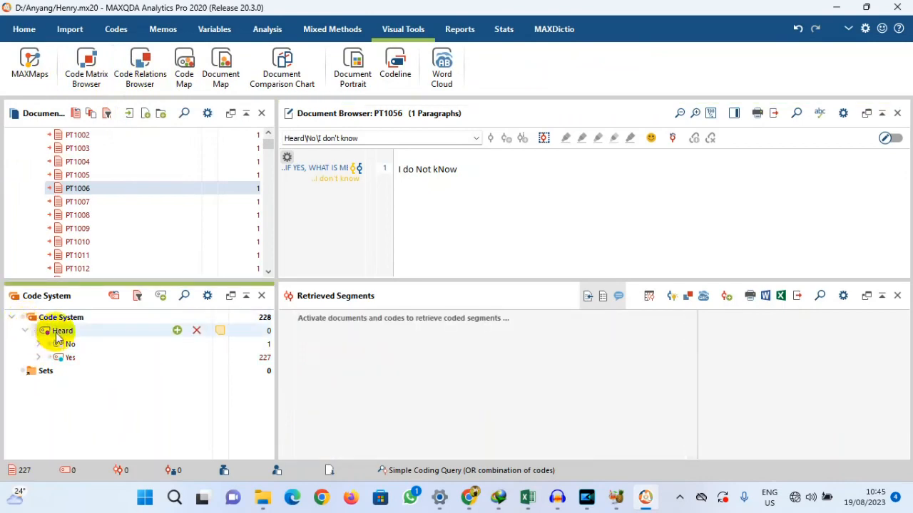
pyautogui.click(25, 321)
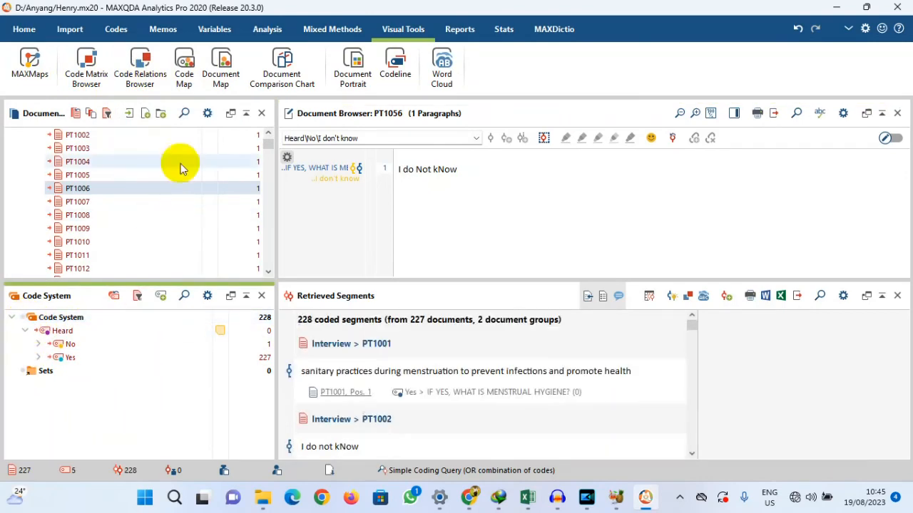
pyautogui.click(141, 71)
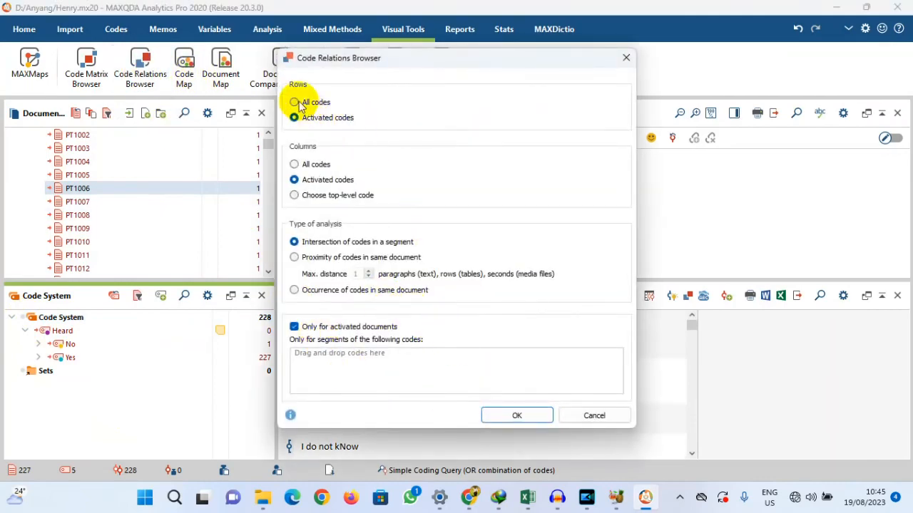
pyautogui.click(516, 415)
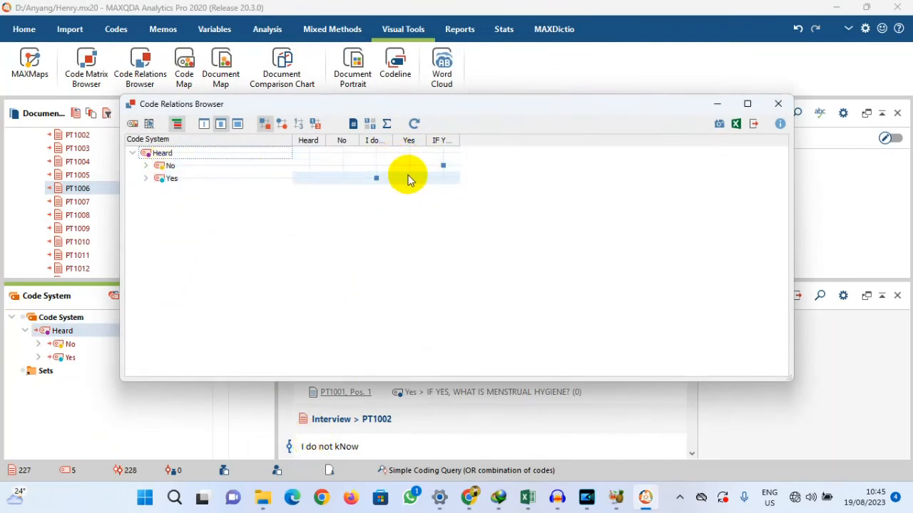
pyautogui.click(747, 103)
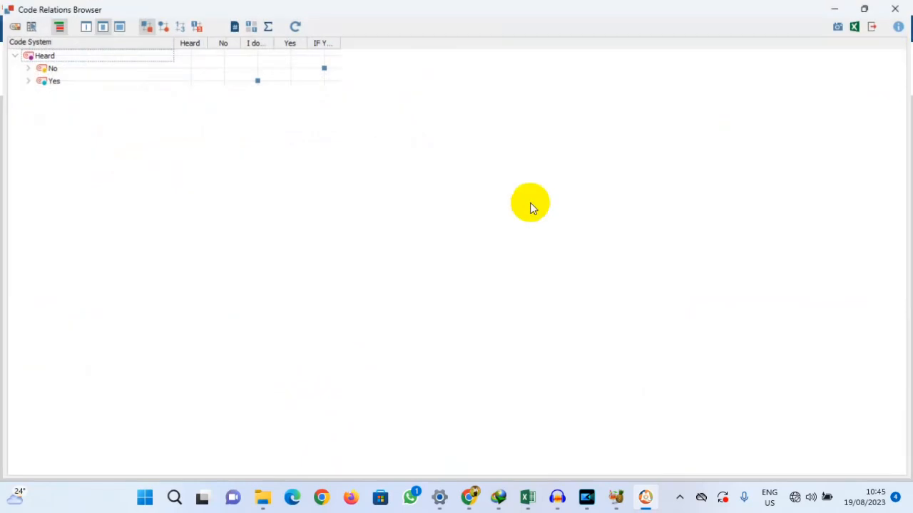
# View the Code Map generated from the code relations matrix and close it.
pyautogui.click(13, 25)
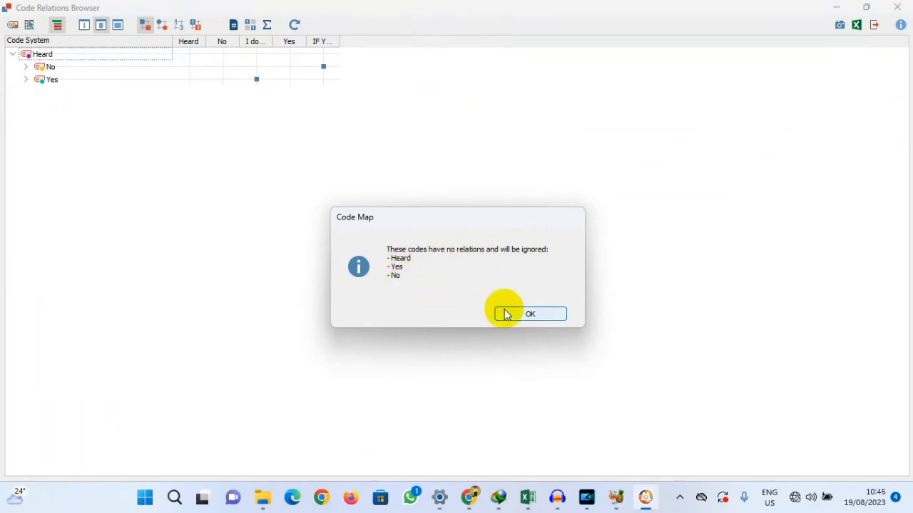
pyautogui.click(529, 321)
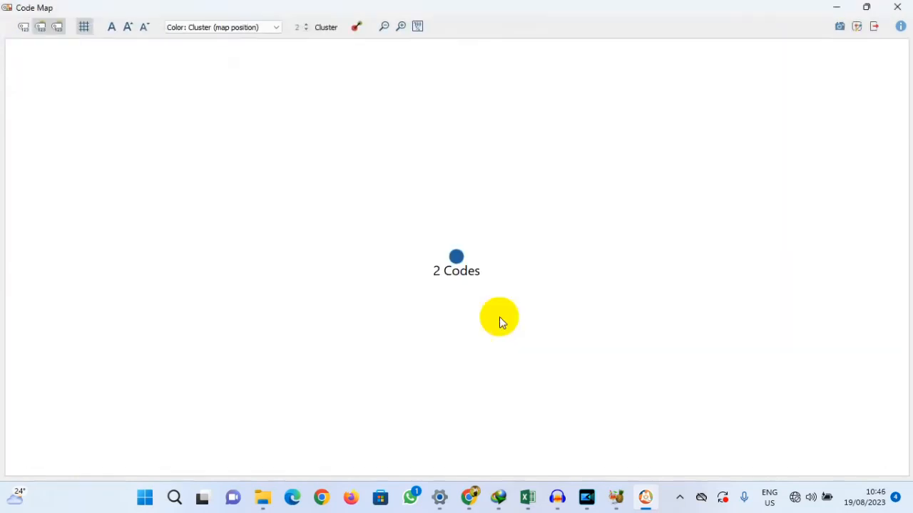
pyautogui.moveTo(440, 285)
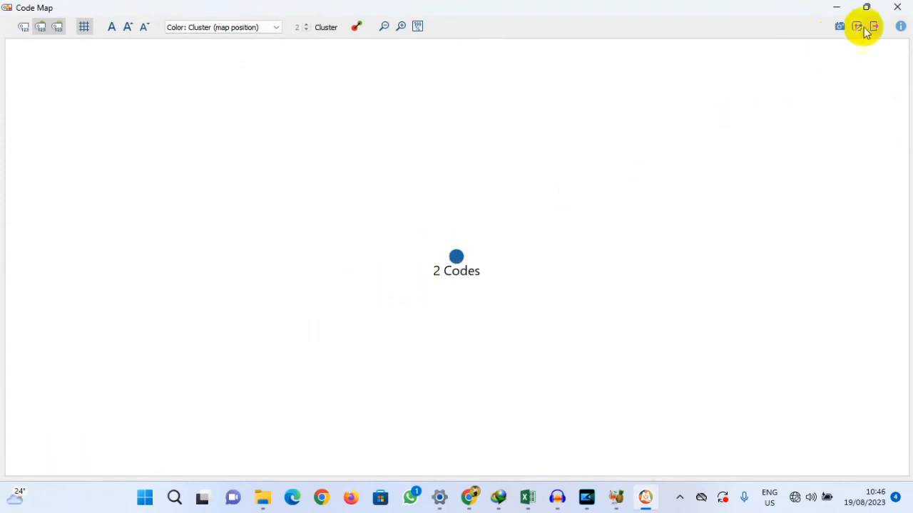
pyautogui.click(896, 7)
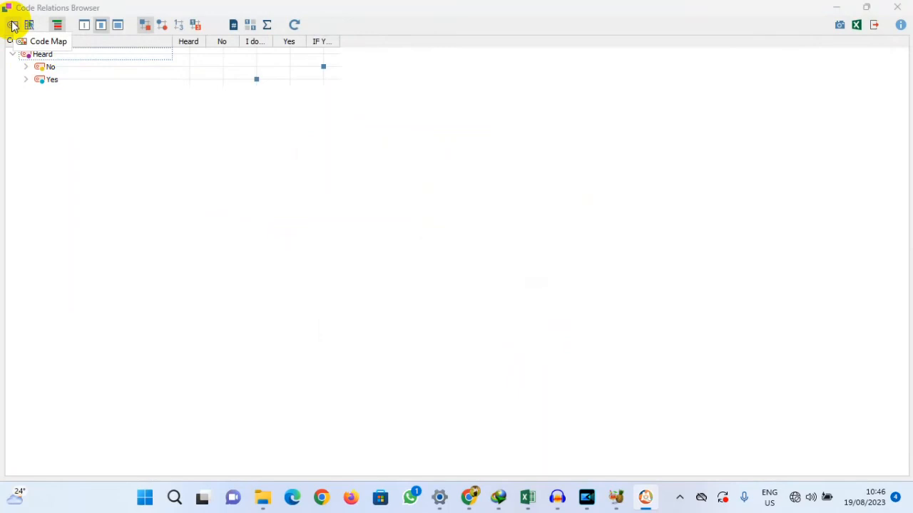
# Expand "Yes" in the code relations matrix and display the intersections as numbers with row and column sums.
pyautogui.click(25, 79)
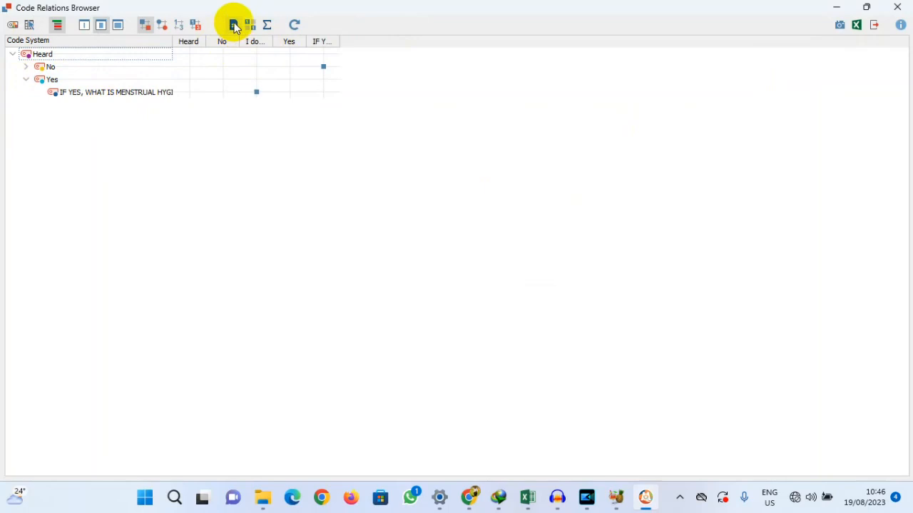
pyautogui.click(267, 27)
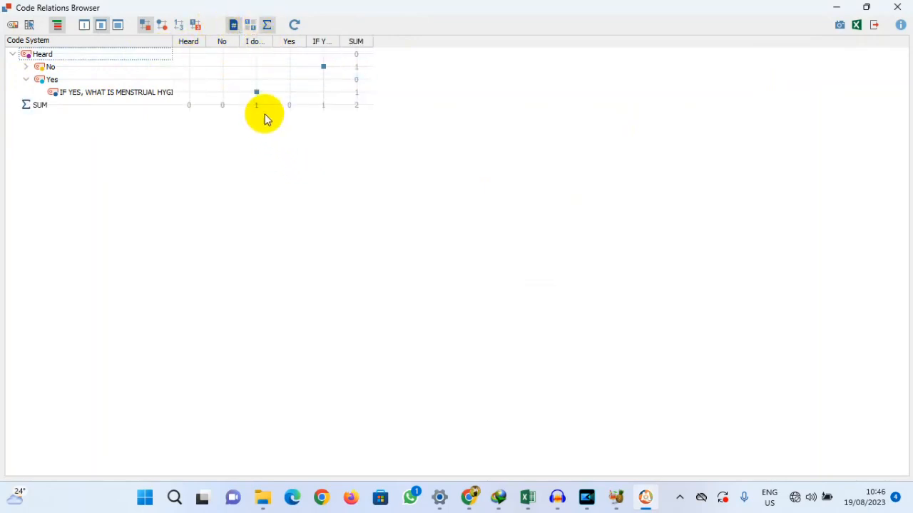
pyautogui.click(161, 25)
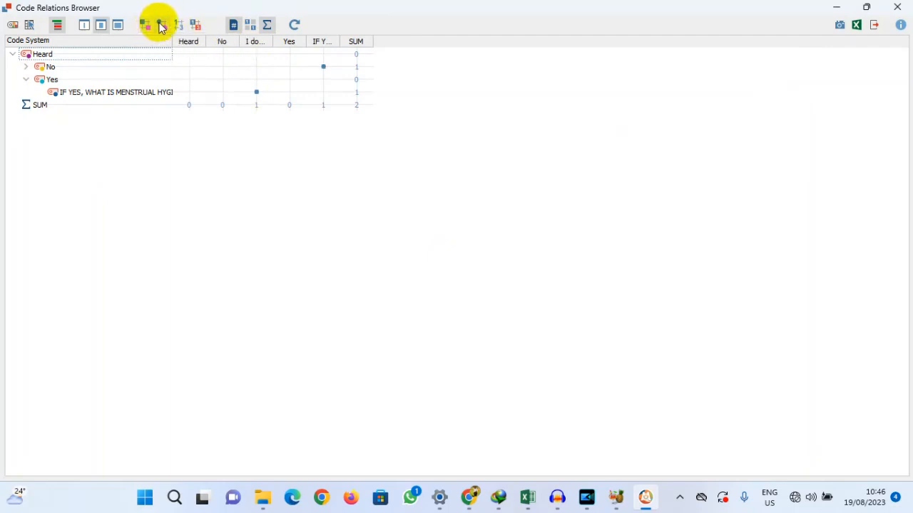
pyautogui.click(179, 26)
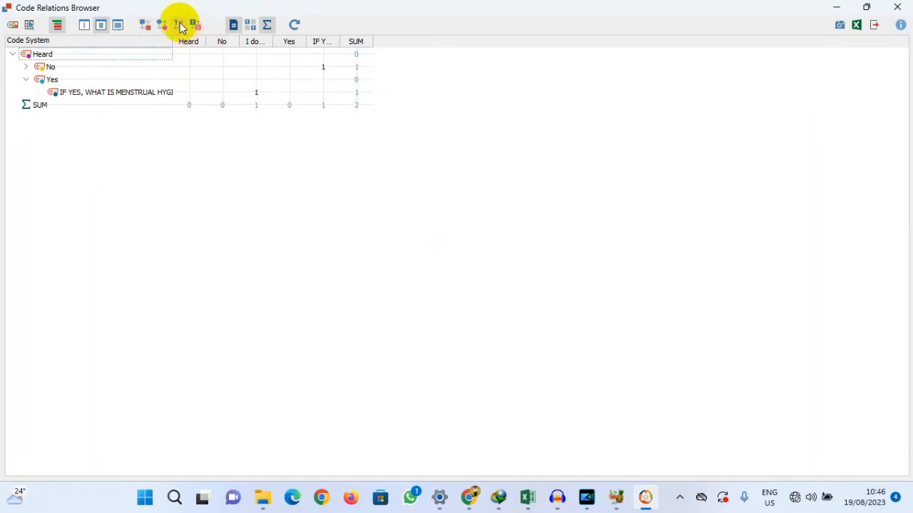
# Show full code names in the matrix columns, list the row codes without hierarchy, and close the Code Relations Browser.
pyautogui.click(83, 25)
pyautogui.click(116, 25)
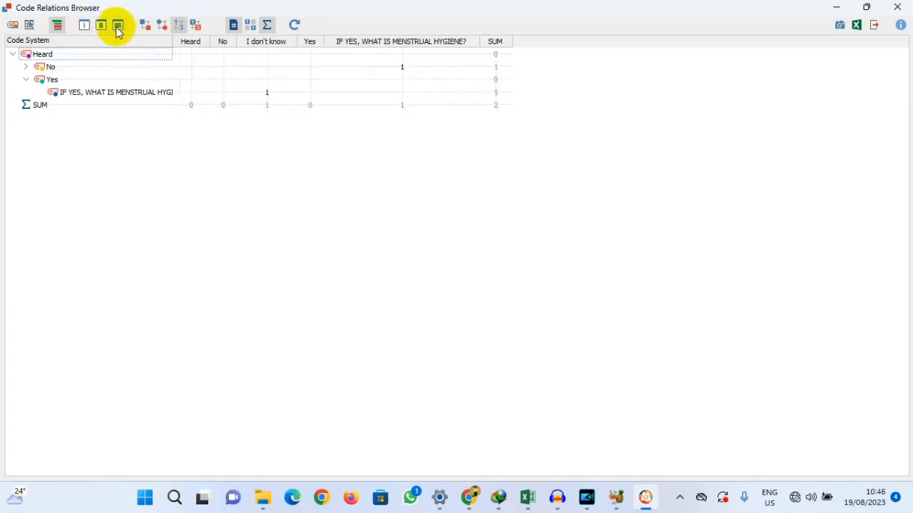
pyautogui.click(57, 26)
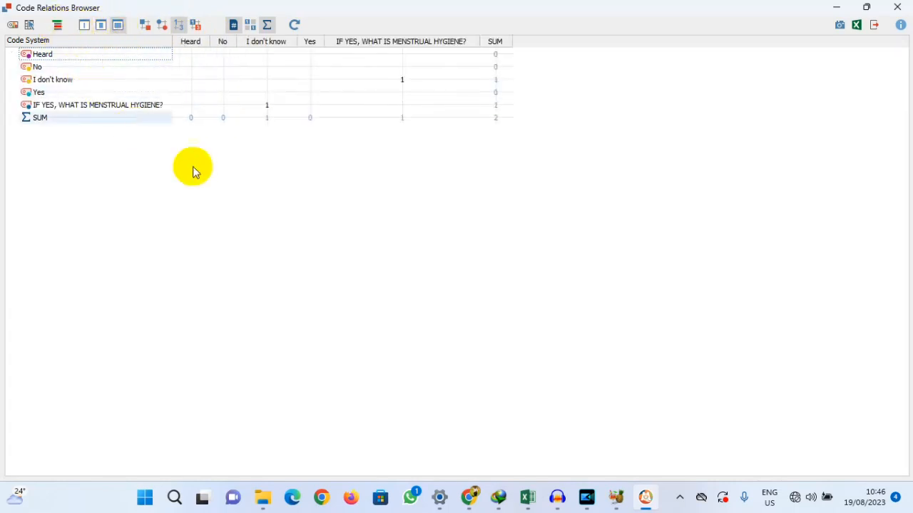
pyautogui.click(897, 7)
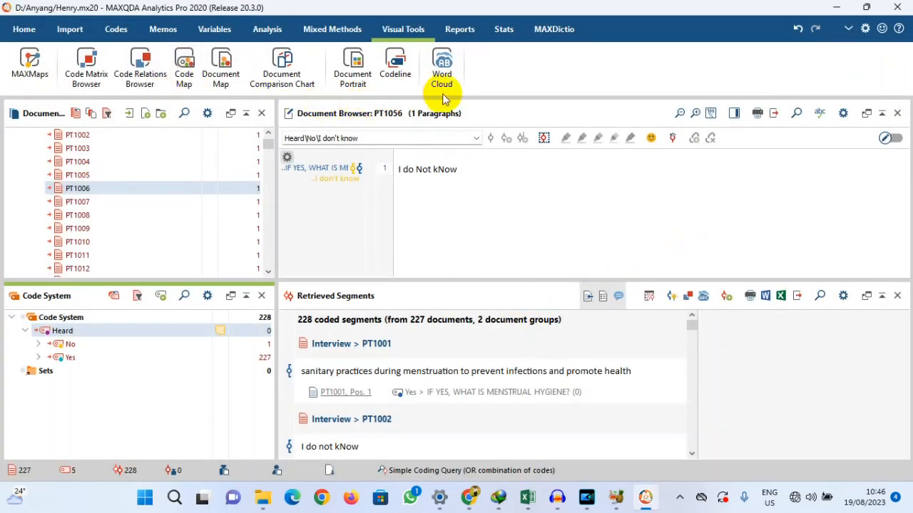
# Start the Stats module with the activated documents and codes.
pyautogui.click(460, 29)
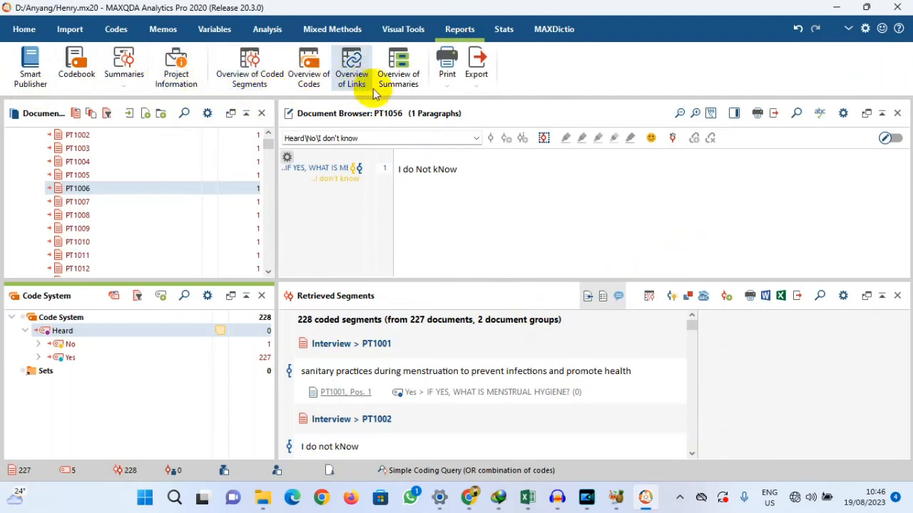
pyautogui.click(505, 29)
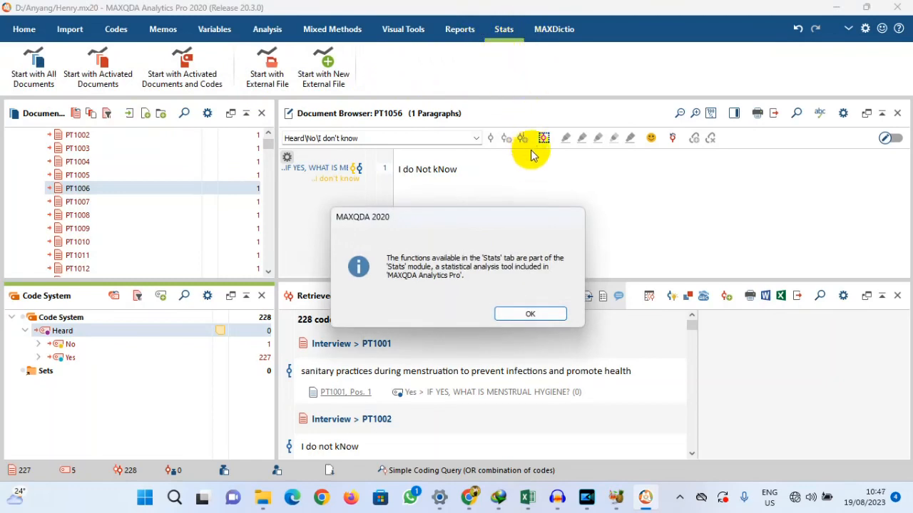
pyautogui.click(535, 315)
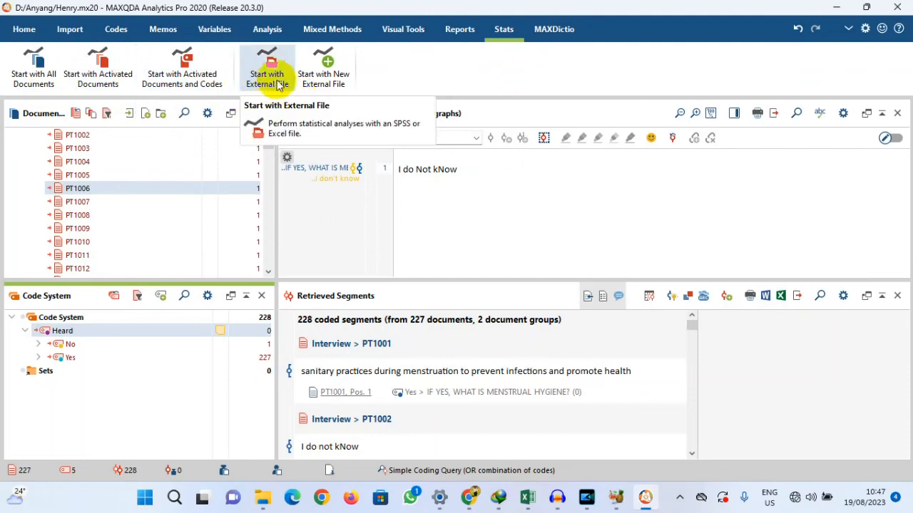
pyautogui.click(182, 61)
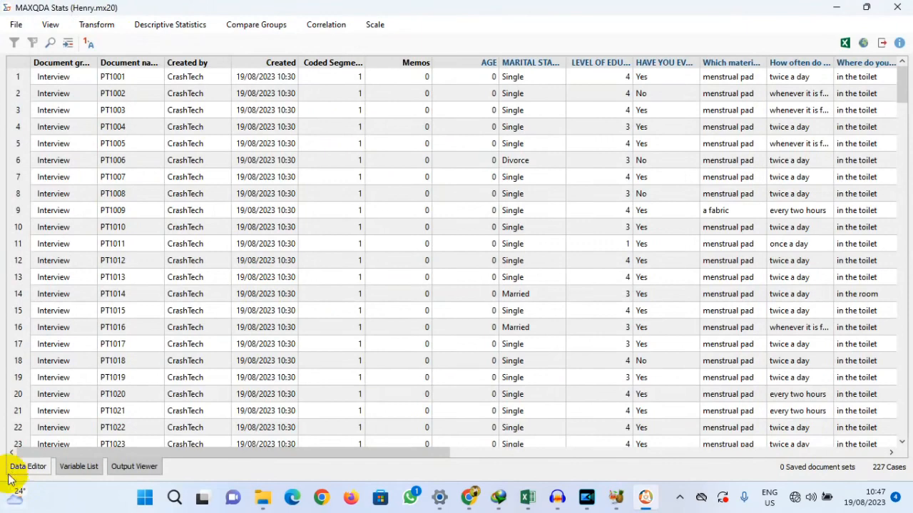
# Review the Variable List, Output Viewer and Data Editor, and look over the available transform and group comparison commands.
pyautogui.click(77, 468)
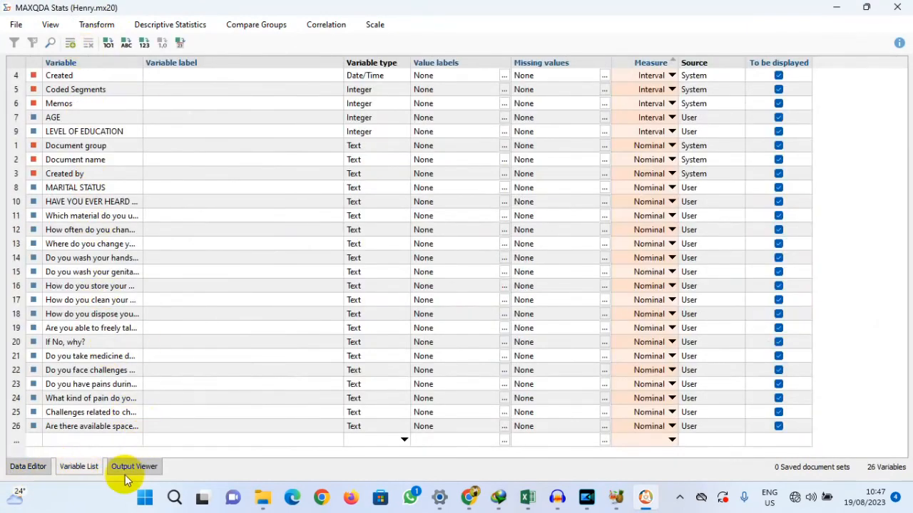
pyautogui.click(131, 468)
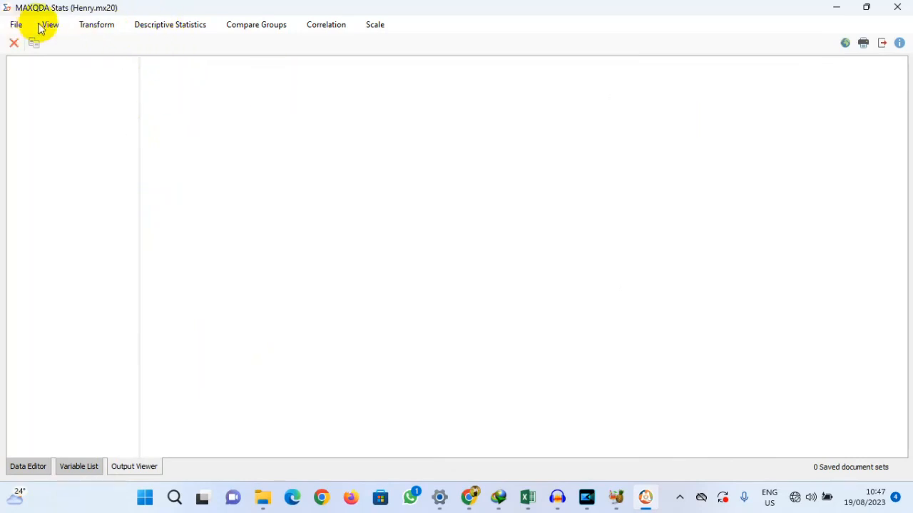
pyautogui.click(16, 26)
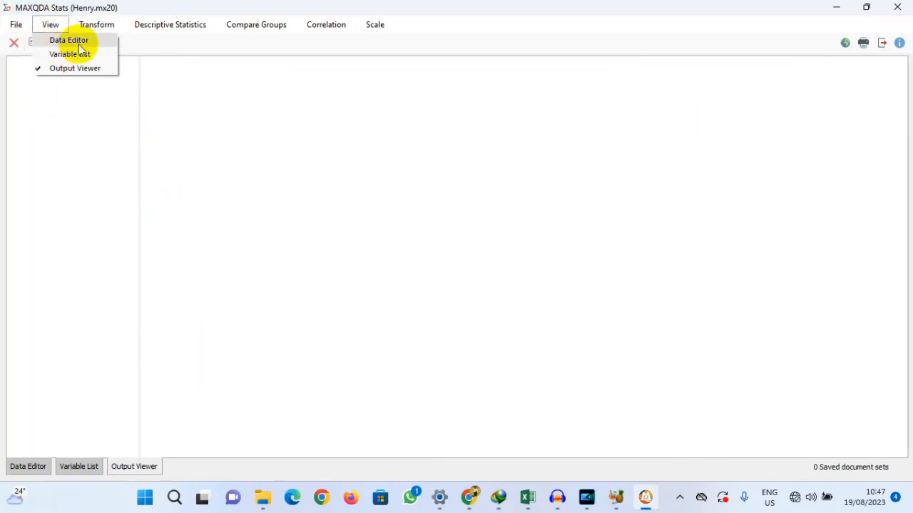
pyautogui.click(64, 51)
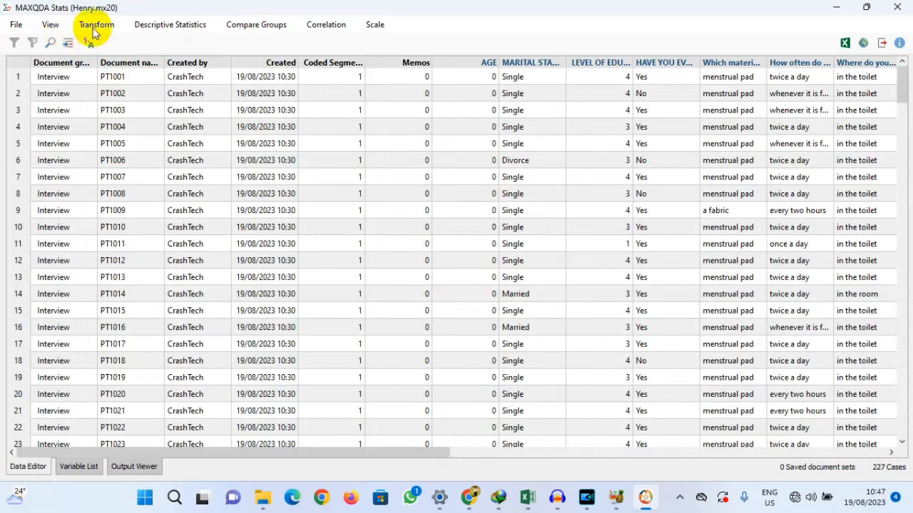
pyautogui.click(93, 25)
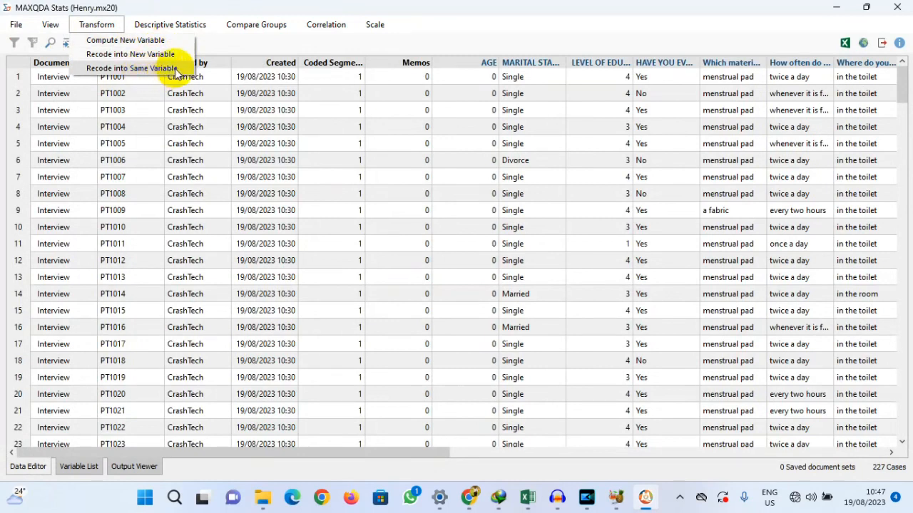
pyautogui.moveTo(147, 21)
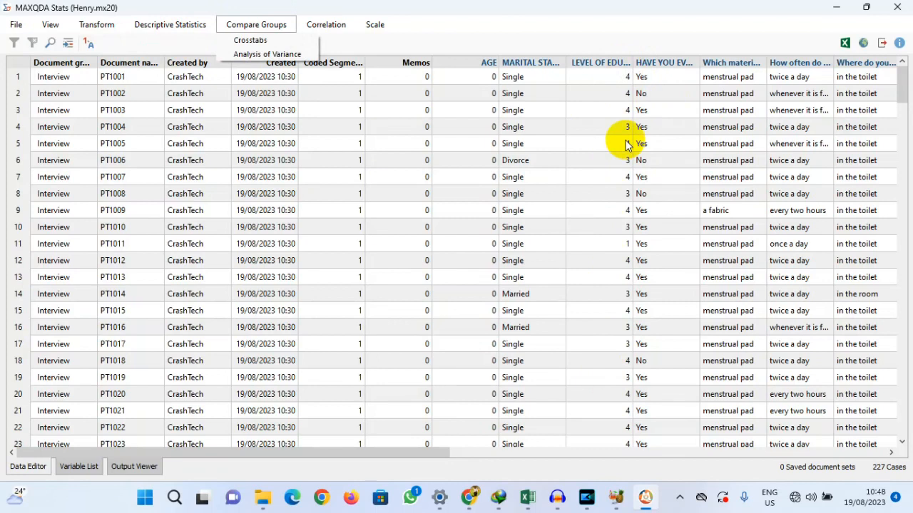
# Sort the Stats data by the AGE column and examine its values across all cases.
pyautogui.click(489, 67)
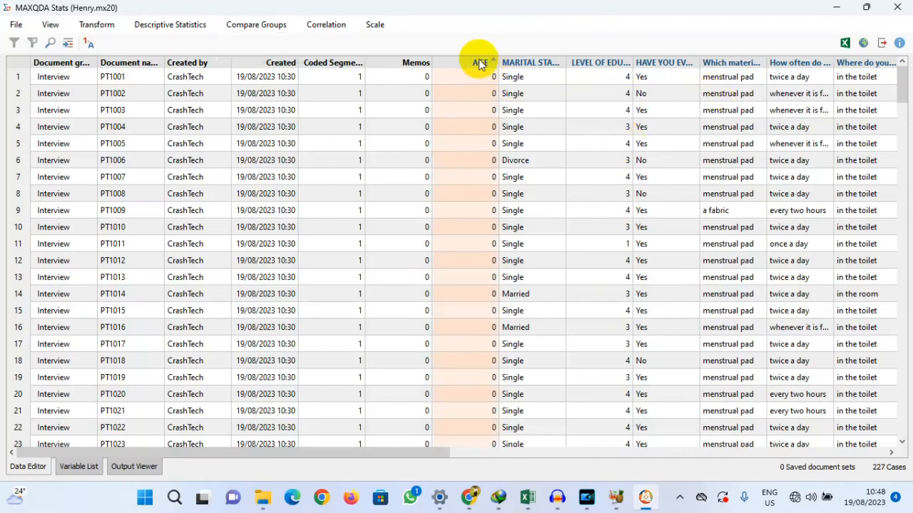
pyautogui.rightClick(480, 64)
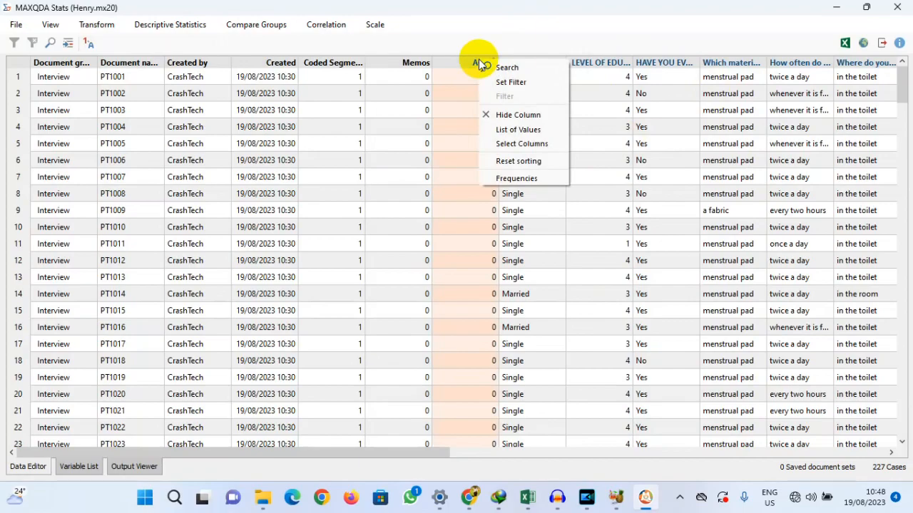
pyautogui.click(467, 63)
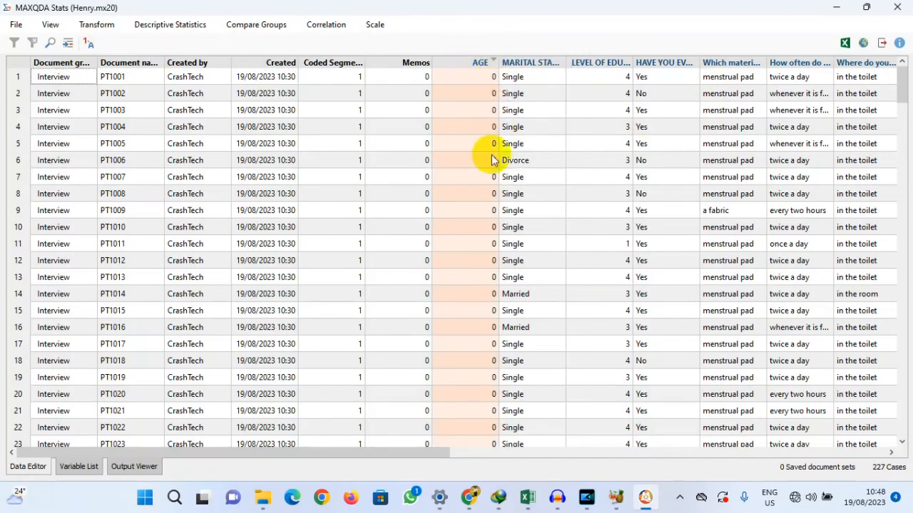
pyautogui.scroll(-8, 469, 329)
pyautogui.scroll(-20, 475, 338)
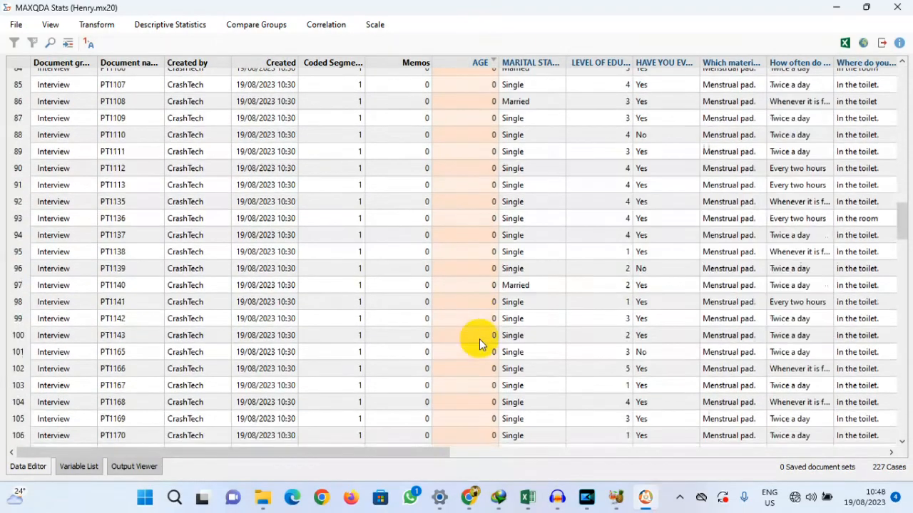
pyautogui.scroll(-20, 481, 335)
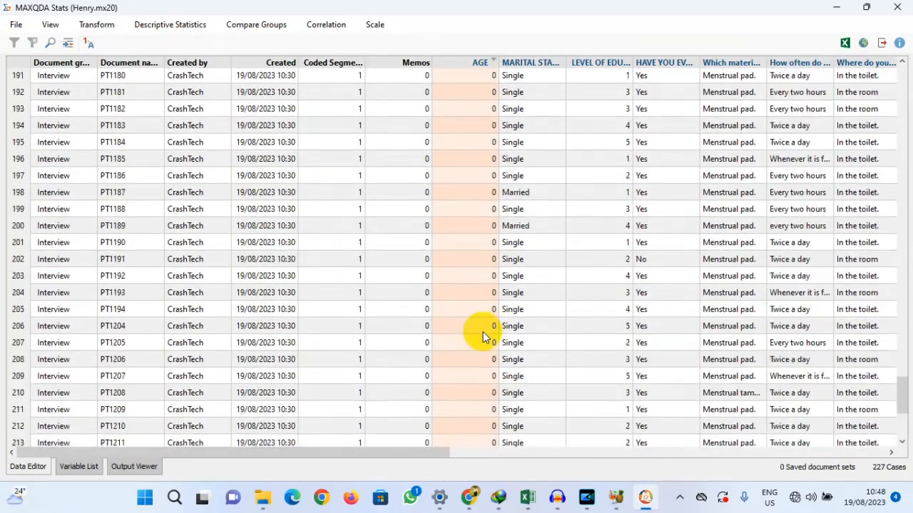
pyautogui.scroll(8, 483, 335)
pyautogui.scroll(20, 483, 331)
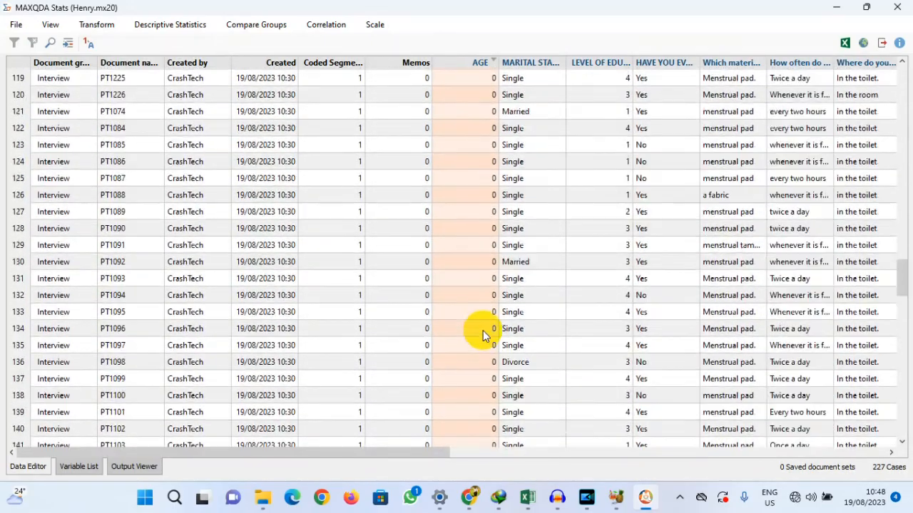
pyautogui.scroll(15, 481, 329)
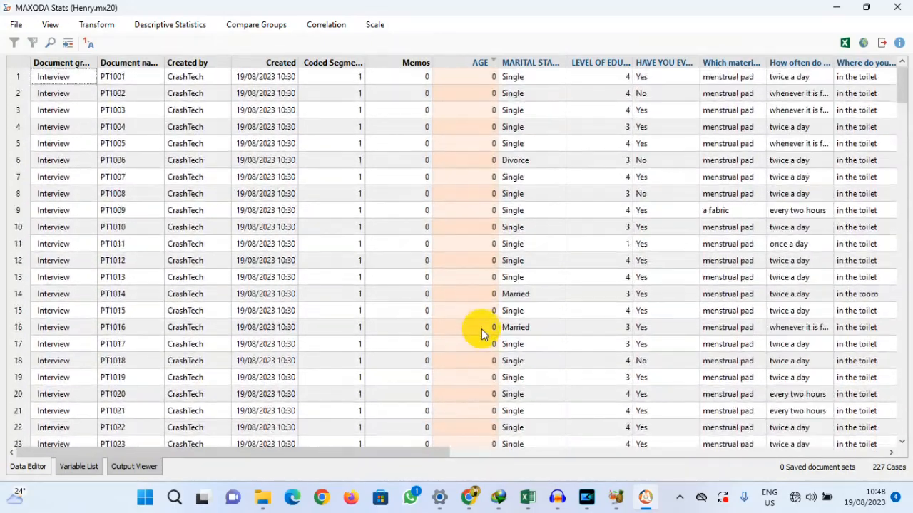
pyautogui.rightClick(455, 63)
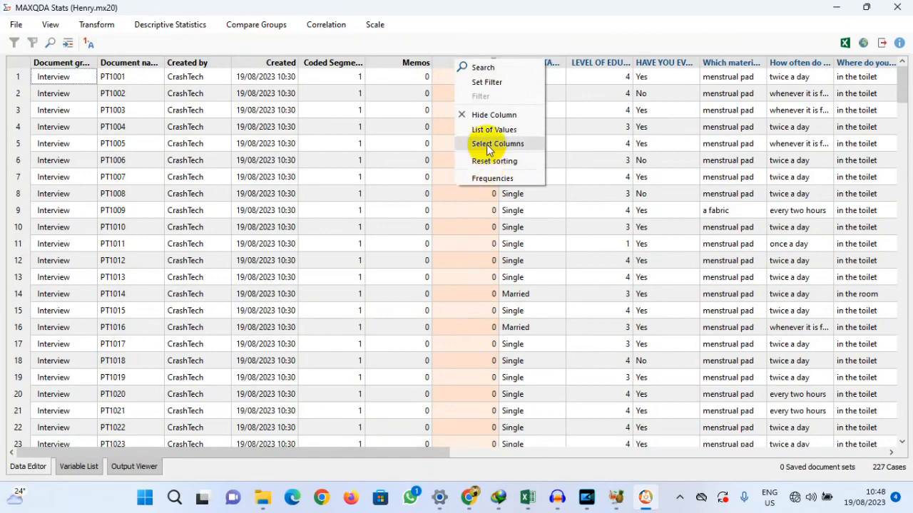
pyautogui.click(469, 212)
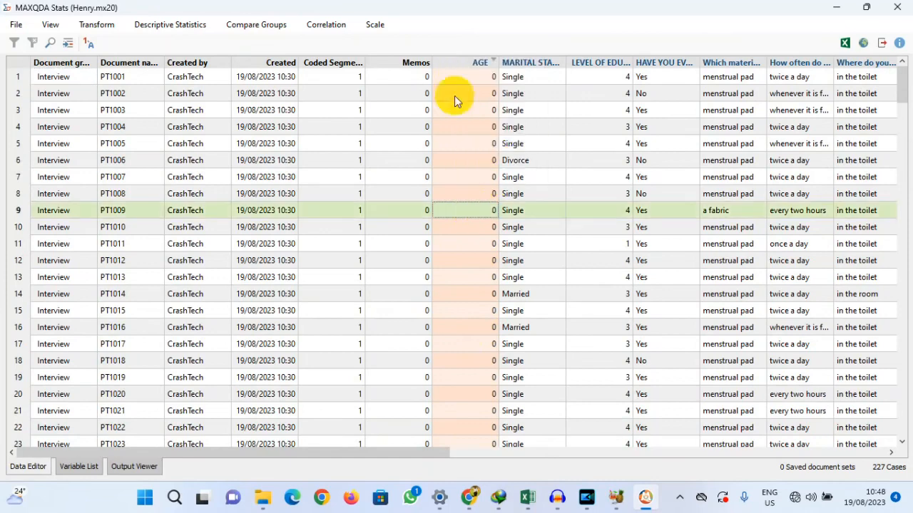
# Check the variable type of AGE in the Variable List and the commands available for it.
pyautogui.click(78, 466)
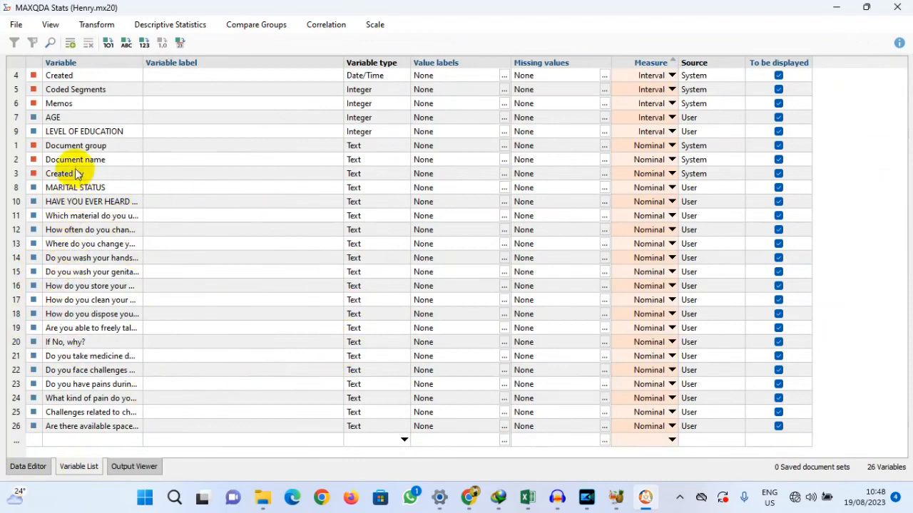
pyautogui.click(360, 121)
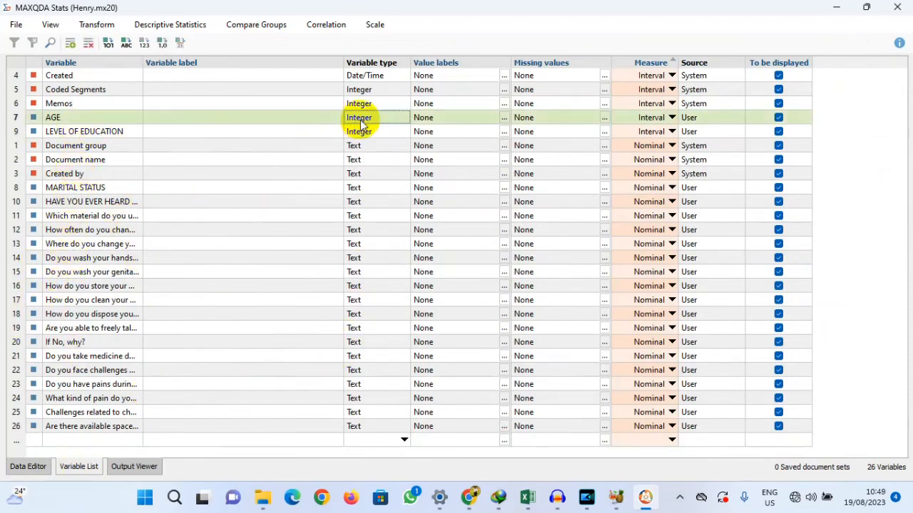
pyautogui.rightClick(360, 121)
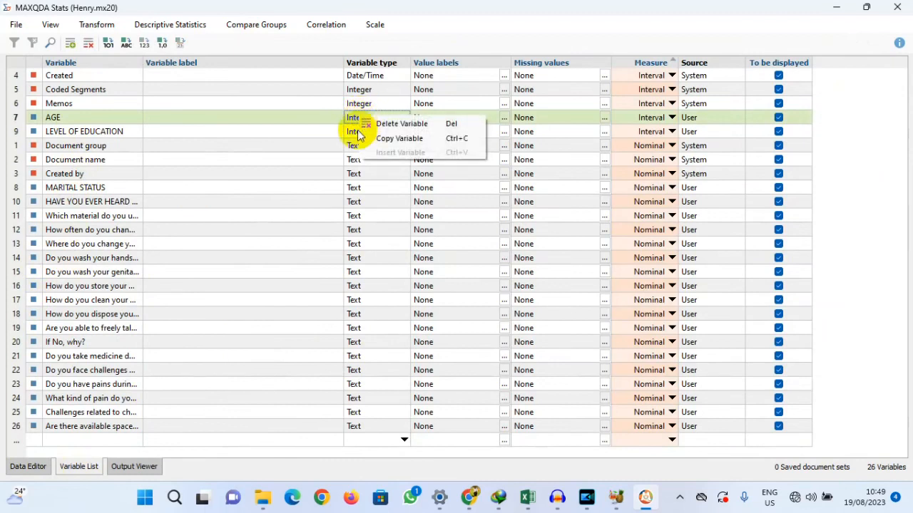
pyautogui.click(350, 121)
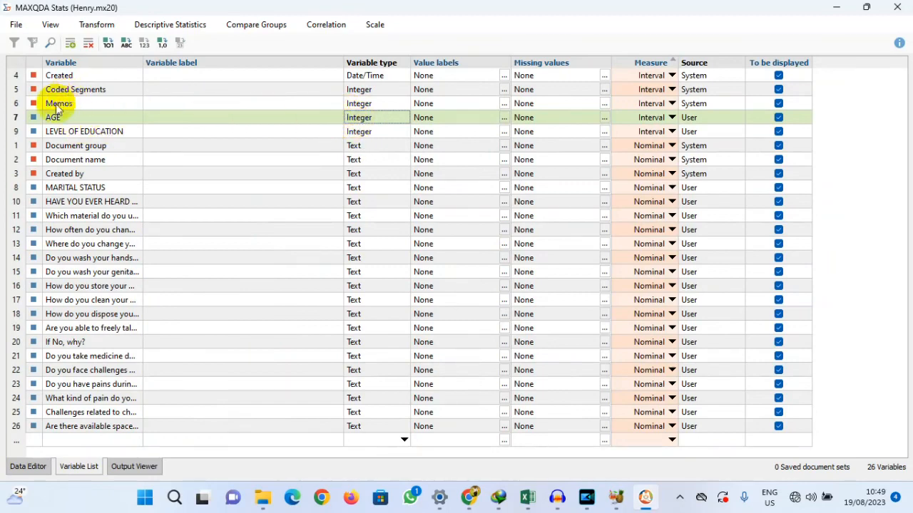
pyautogui.click(900, 10)
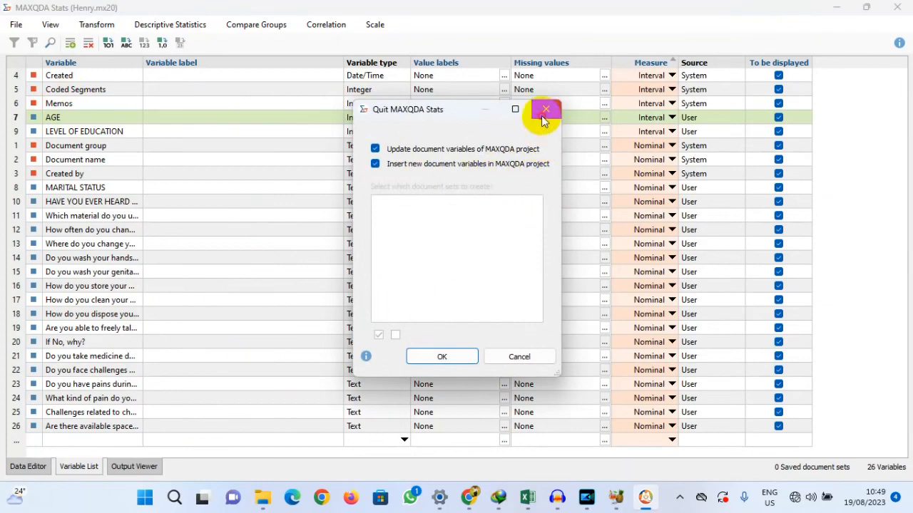
pyautogui.click(545, 109)
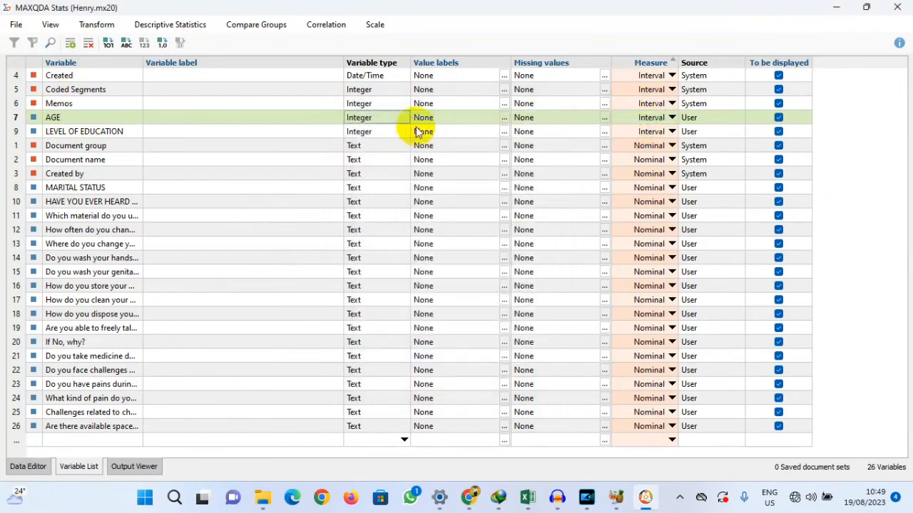
# Try Ordinal and Nominal as the measure for AGE, and set it back to Interval.
pyautogui.click(672, 119)
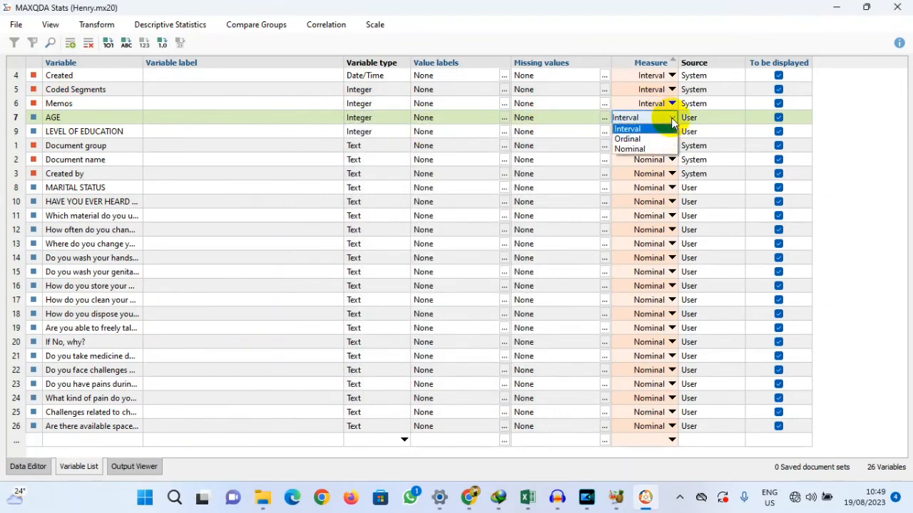
pyautogui.click(657, 138)
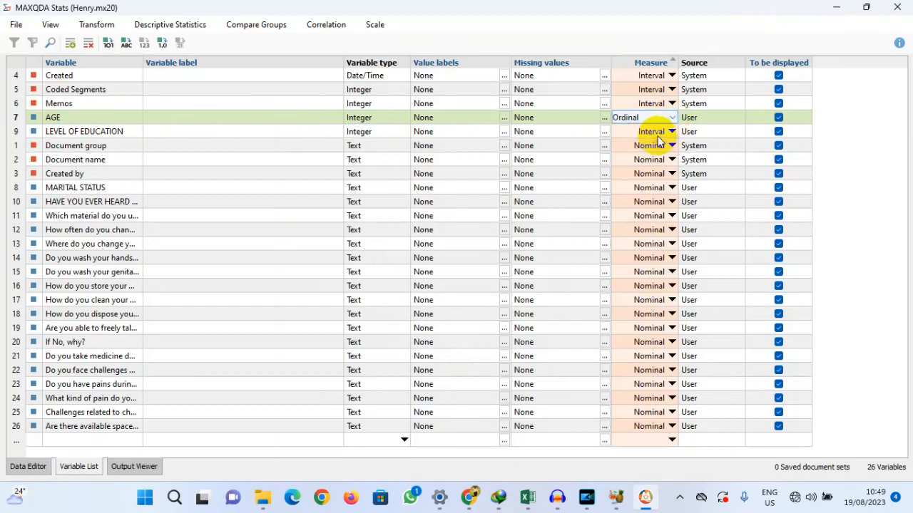
pyautogui.click(671, 118)
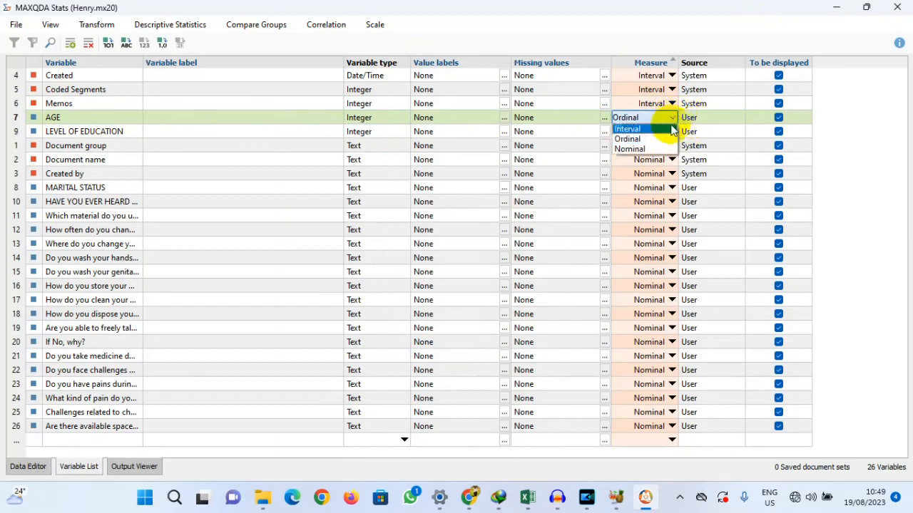
pyautogui.click(665, 150)
pyautogui.click(671, 118)
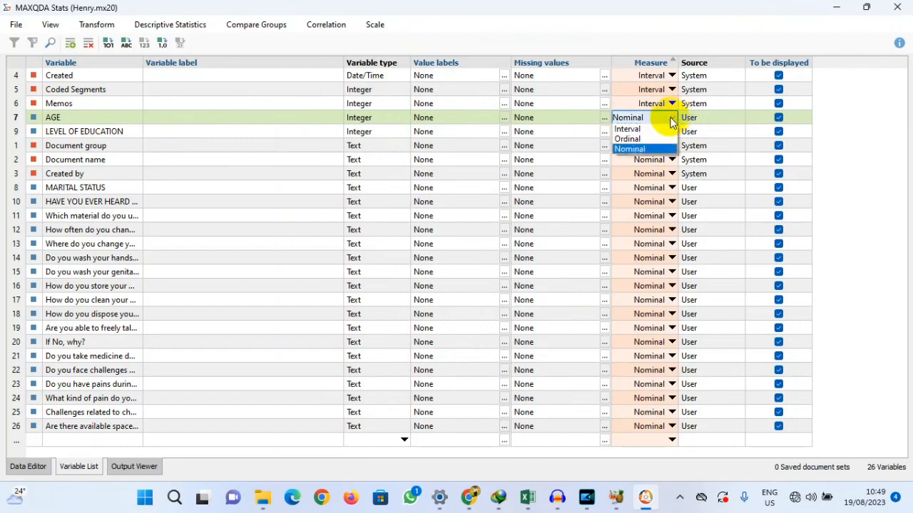
pyautogui.click(656, 130)
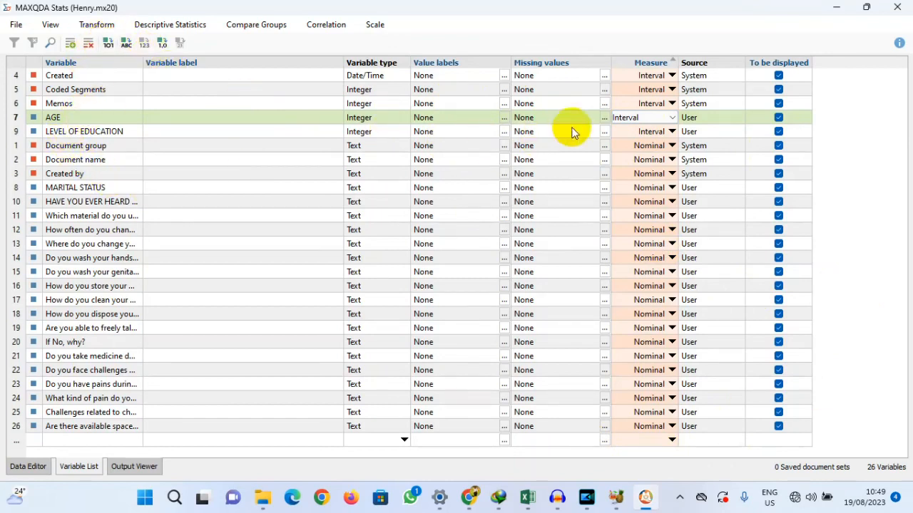
# Quit Stats with document variables updated and new ones inserted in the project, and open the data editor for document variables.
pyautogui.click(899, 13)
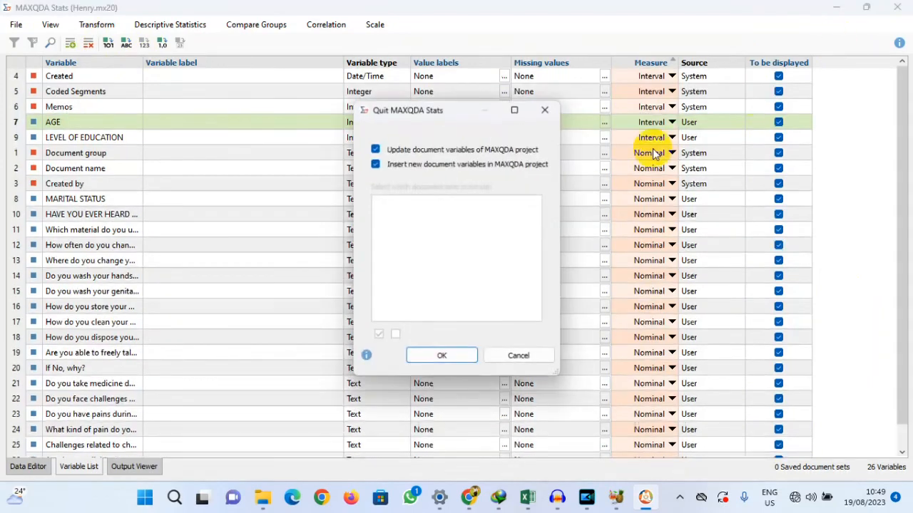
pyautogui.click(454, 363)
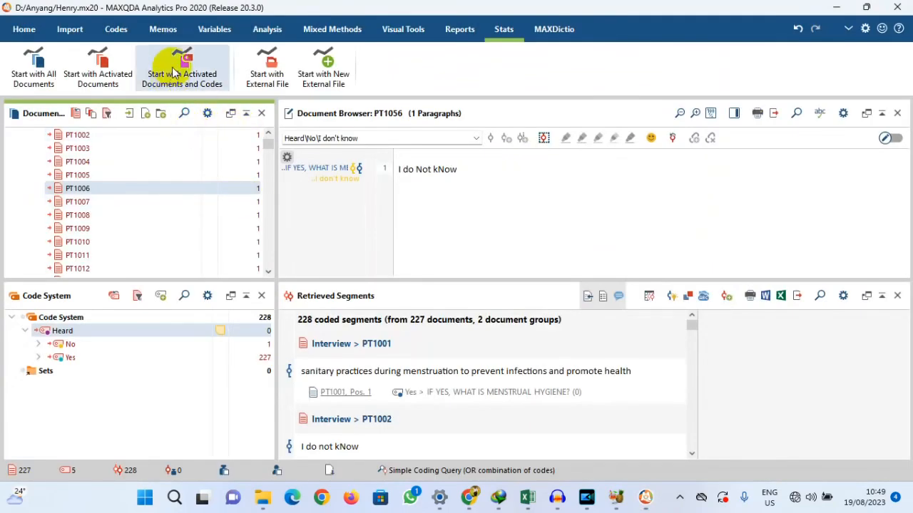
pyautogui.click(223, 29)
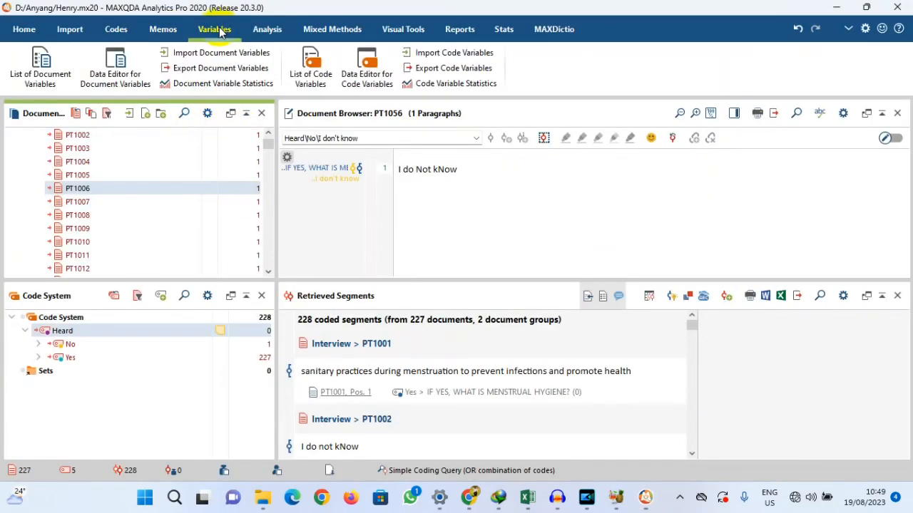
pyautogui.click(116, 79)
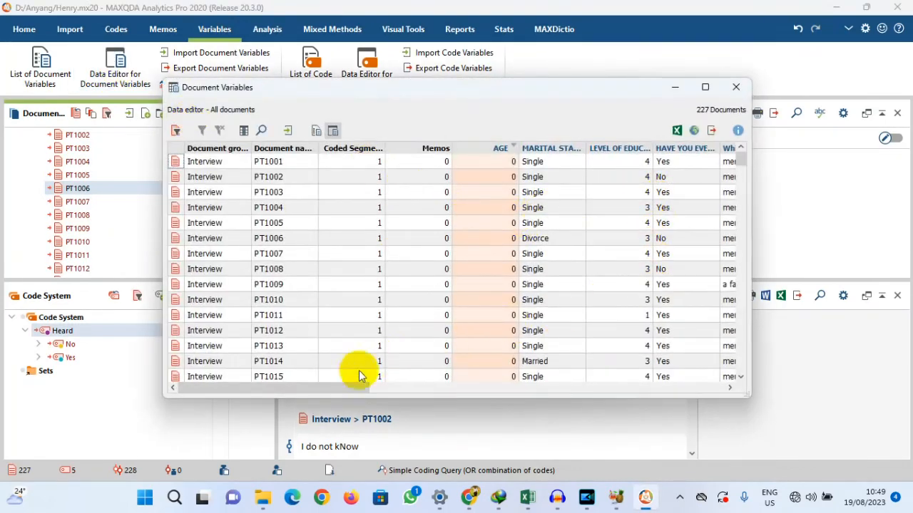
# Sort the document variables by AGE, inspect the column and its options, and close the data editor.
pyautogui.moveTo(338, 387); pyautogui.dragTo(316, 393)
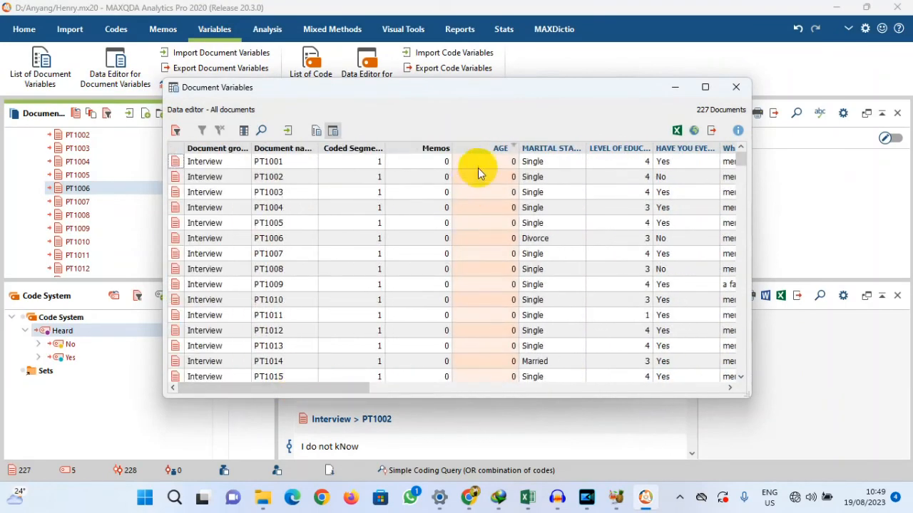
pyautogui.click(513, 149)
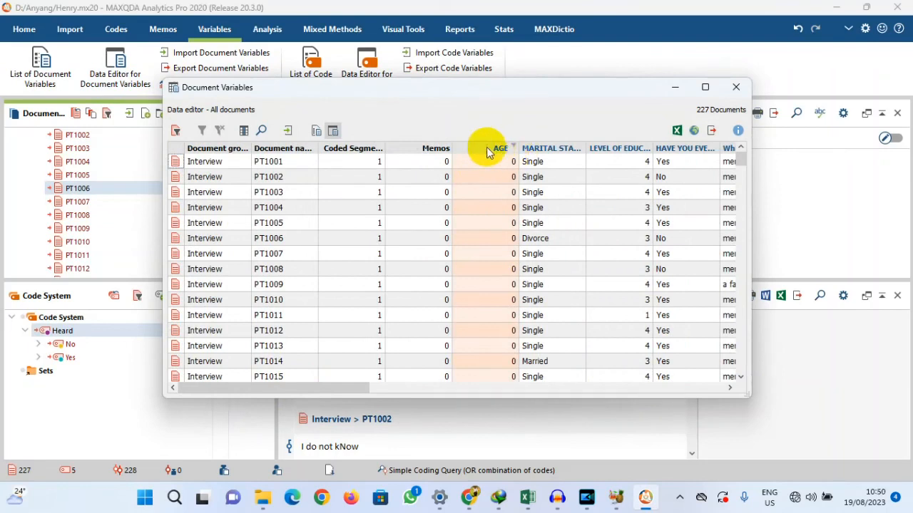
pyautogui.rightClick(482, 148)
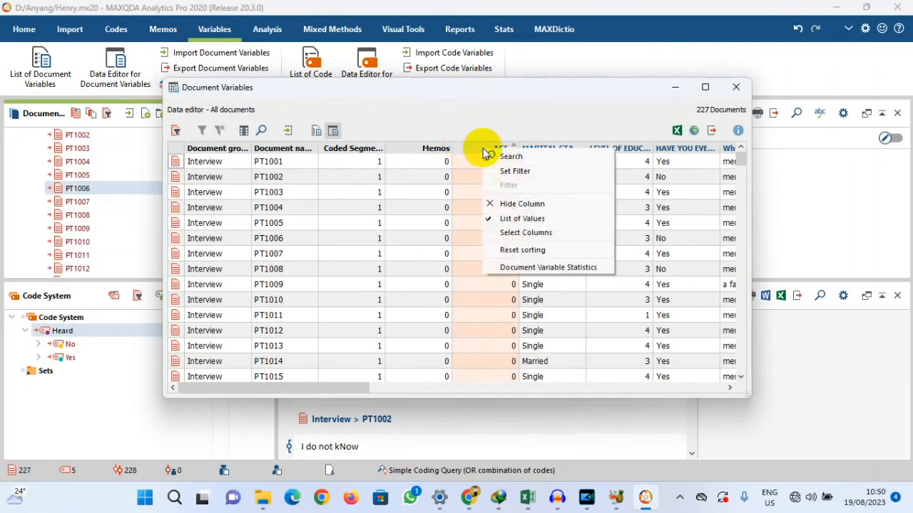
pyautogui.click(482, 361)
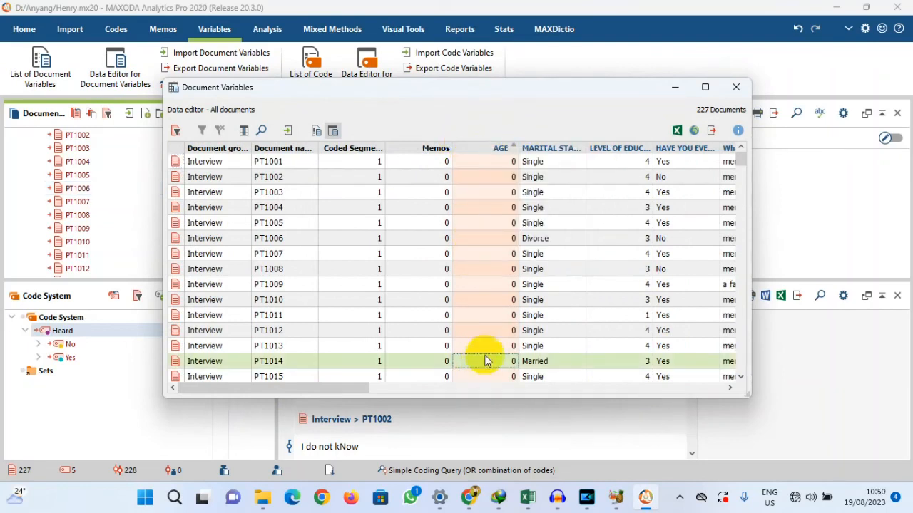
pyautogui.click(735, 89)
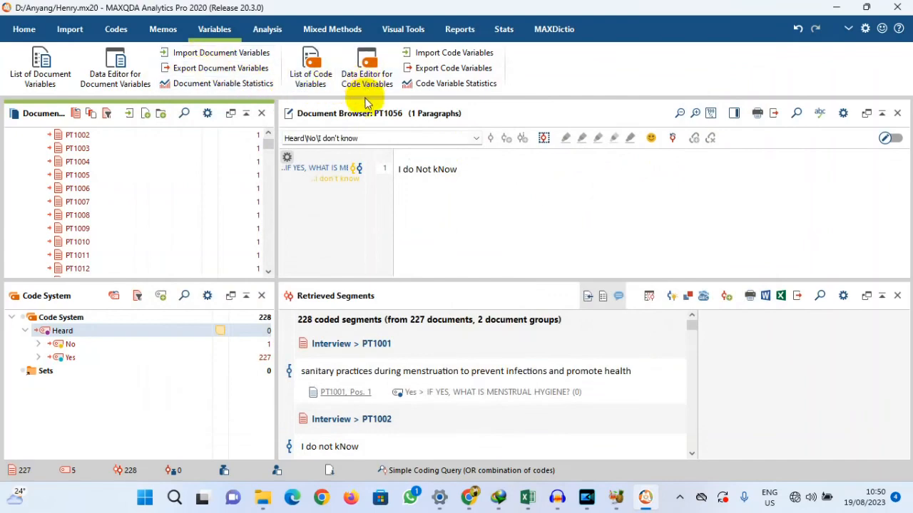
# View the code variables of all codes in their data editor and close it.
pyautogui.click(365, 71)
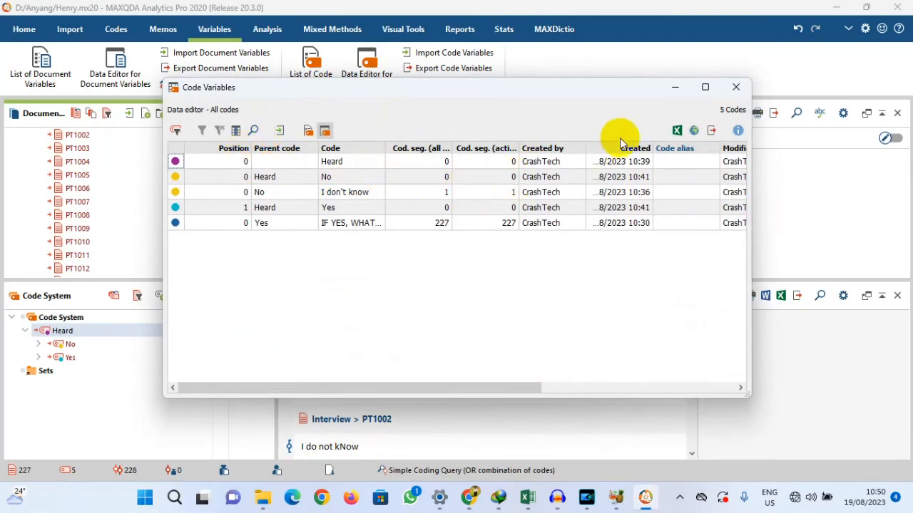
pyautogui.click(734, 86)
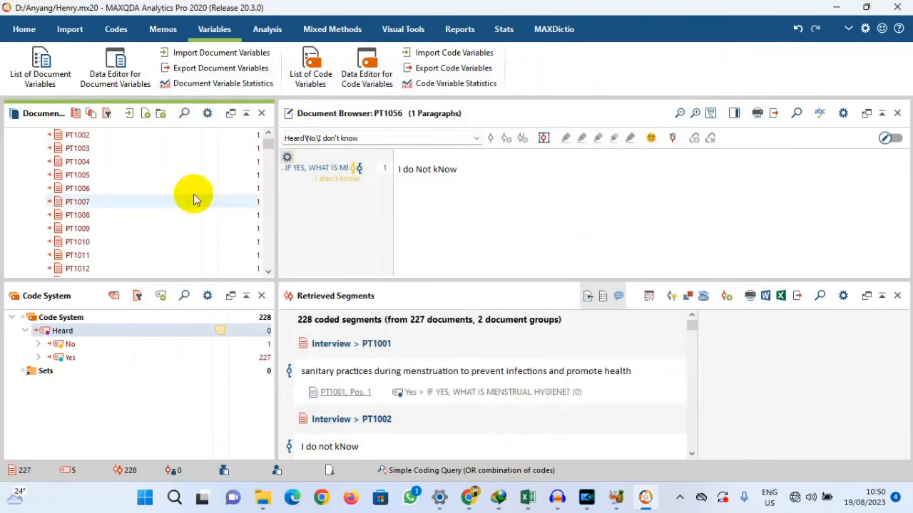
pyautogui.moveTo(173, 203)
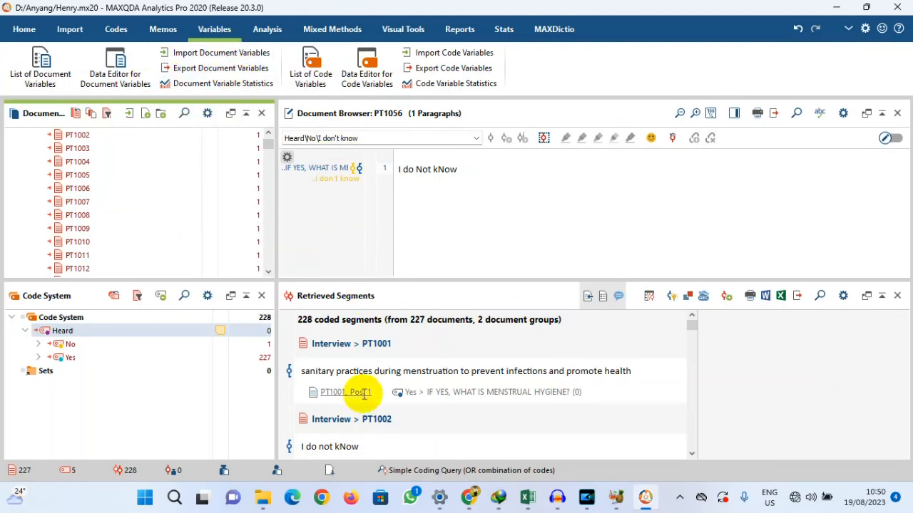
# Start a Stats session with the activated documents and codes, dismissing the module notice.
pyautogui.click(500, 28)
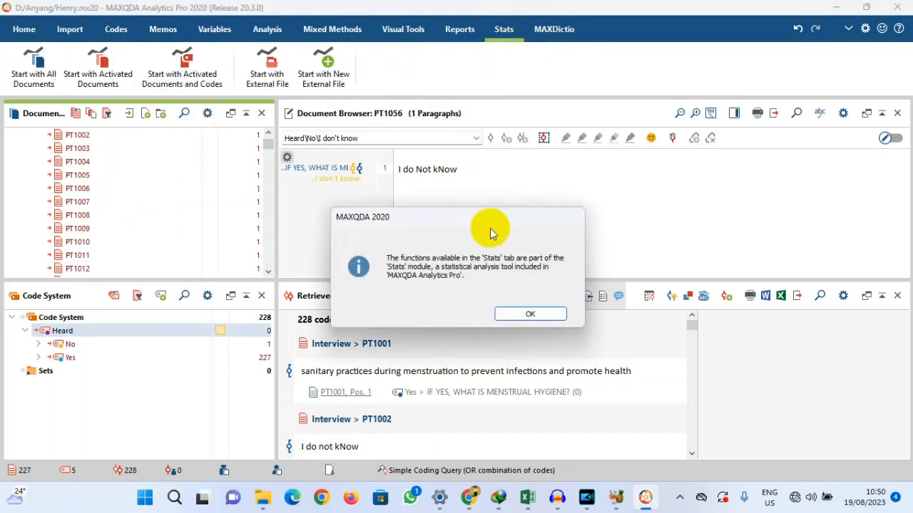
pyautogui.click(525, 315)
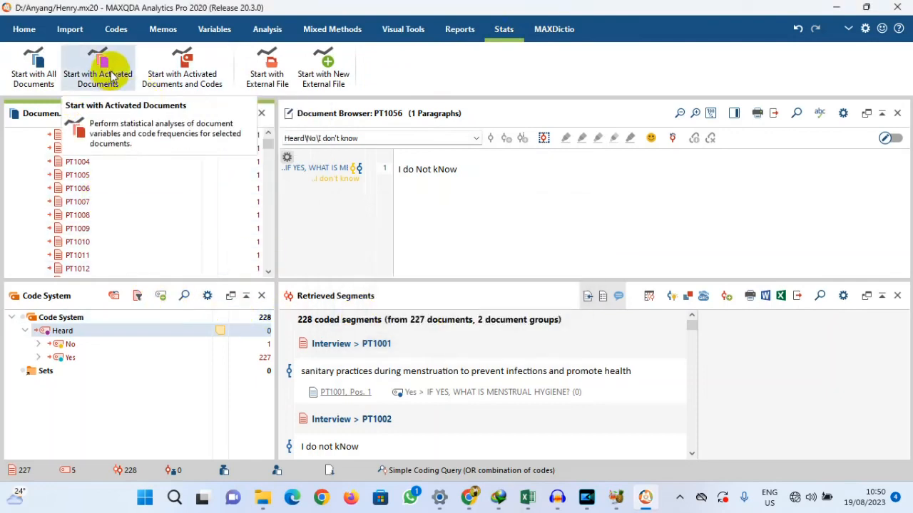
pyautogui.click(182, 67)
pyautogui.click(179, 63)
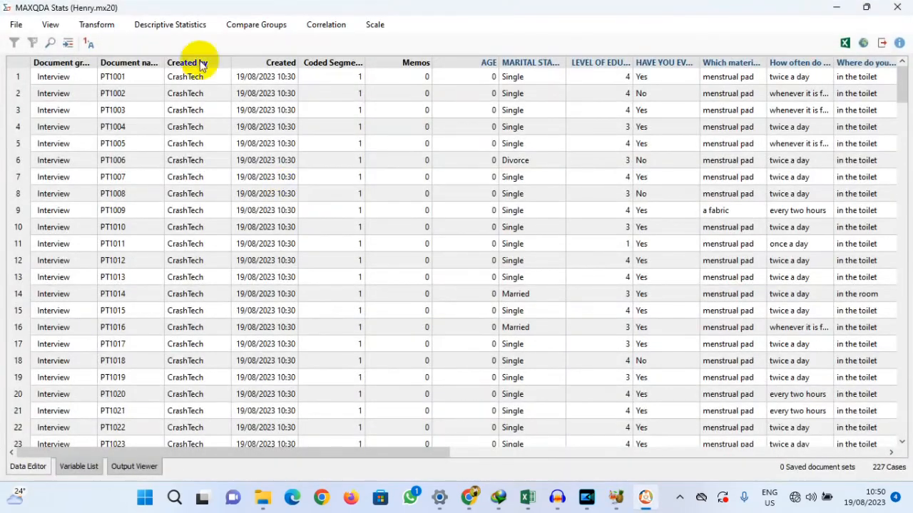
# Set up a Frequencies analysis in Stats with AGE as the variable to analyse.
pyautogui.click(177, 26)
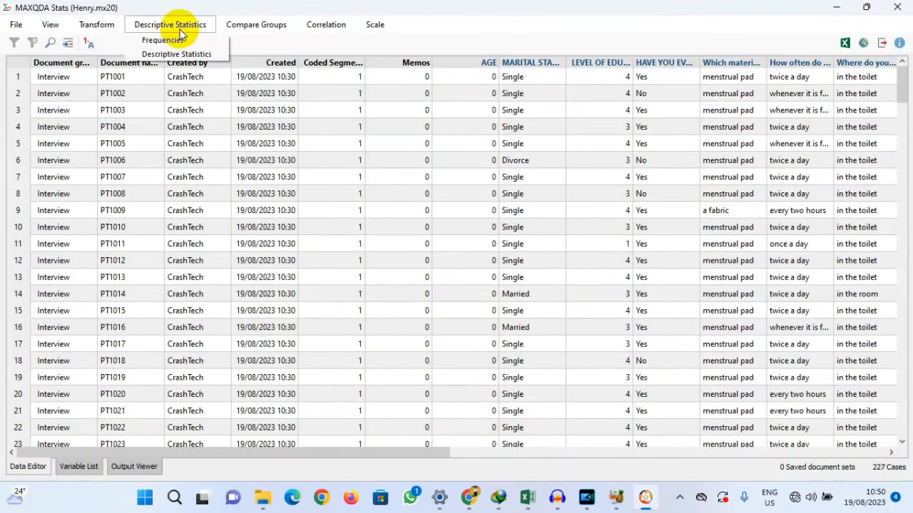
pyautogui.click(161, 39)
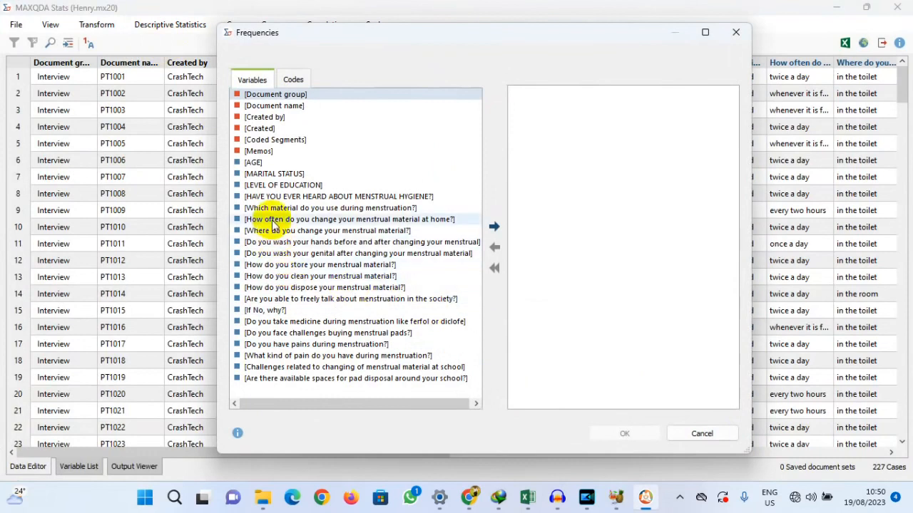
pyautogui.click(256, 162)
pyautogui.click(494, 226)
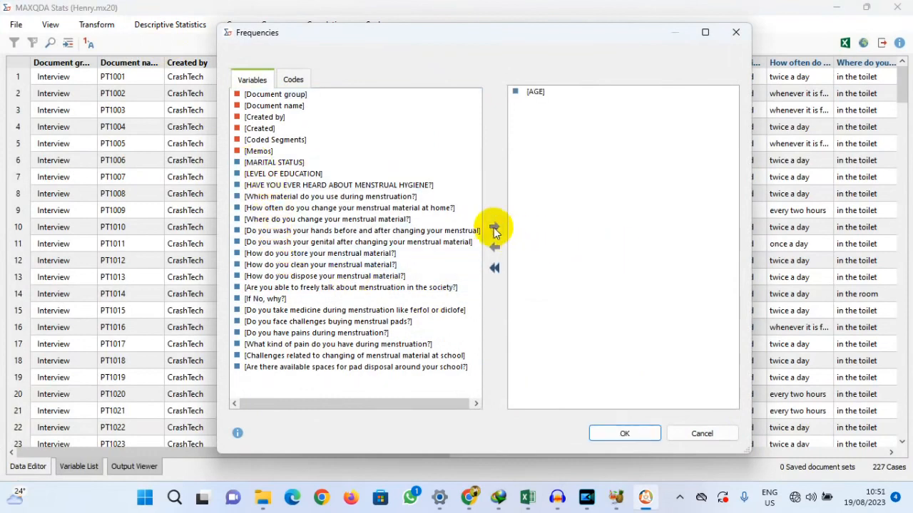
# Add all variables from MARITAL STATUS through the pad disposal spaces question to the frequency analysis alongside AGE and run it.
pyautogui.doubleClick(278, 163)
pyautogui.doubleClick(278, 163)
pyautogui.doubleClick(278, 163)
pyautogui.doubleClick(278, 163)
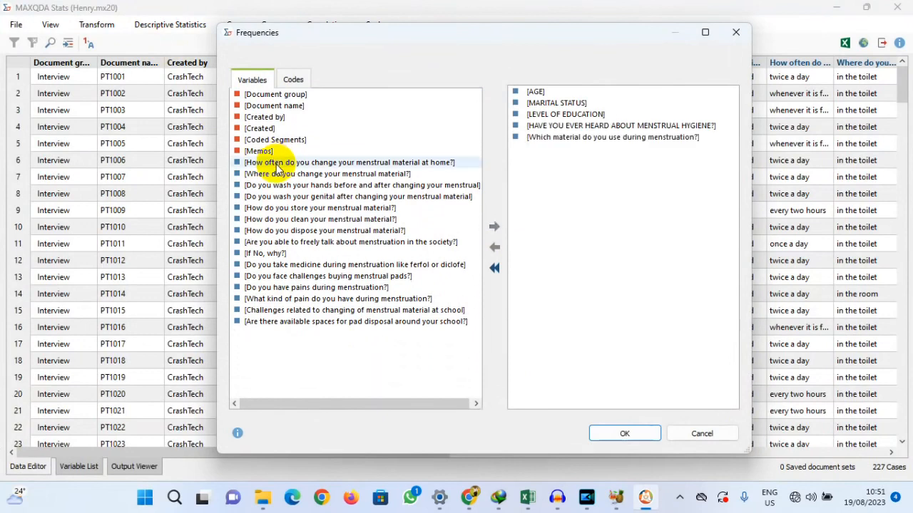
pyautogui.doubleClick(278, 163)
pyautogui.click(278, 162)
pyautogui.doubleClick(278, 162)
pyautogui.doubleClick(278, 163)
pyautogui.doubleClick(278, 162)
pyautogui.doubleClick(278, 163)
pyautogui.doubleClick(278, 163)
pyautogui.doubleClick(278, 163)
pyautogui.doubleClick(278, 164)
pyautogui.doubleClick(278, 164)
pyautogui.doubleClick(278, 164)
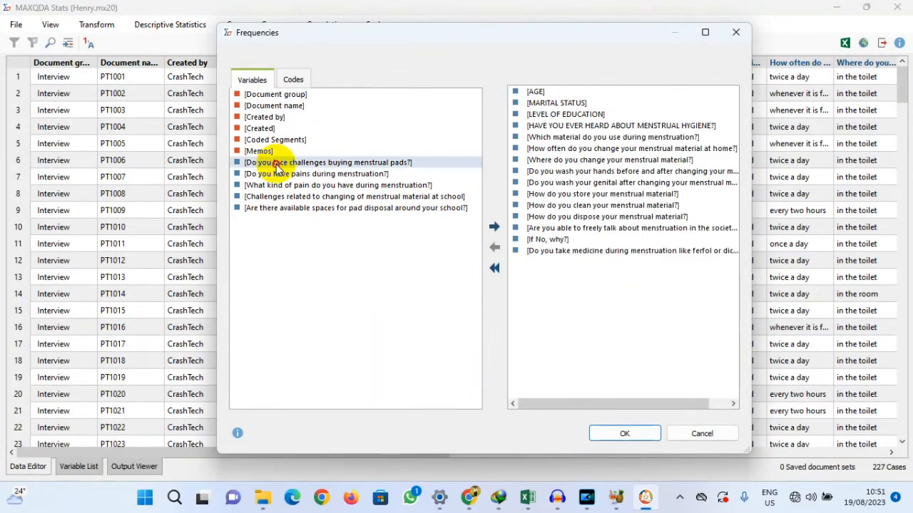
pyautogui.doubleClick(278, 164)
pyautogui.doubleClick(278, 164)
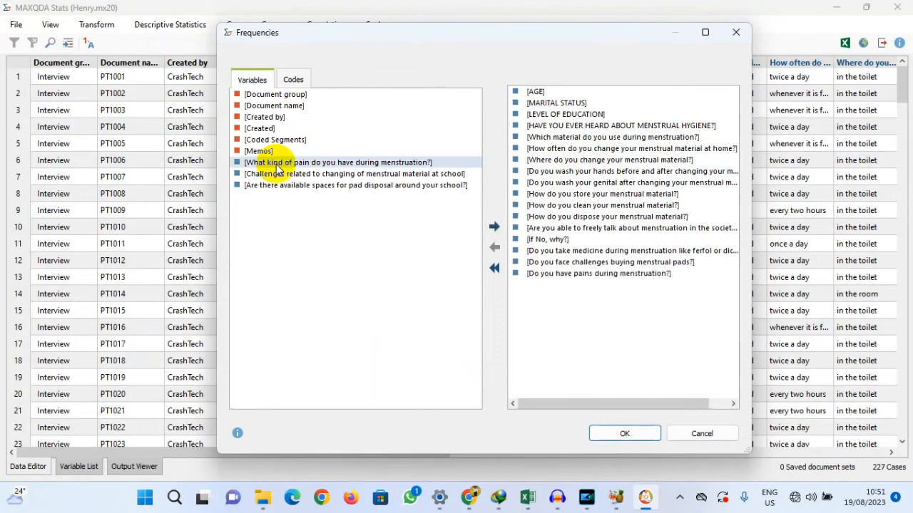
pyautogui.doubleClick(278, 164)
pyautogui.doubleClick(278, 164)
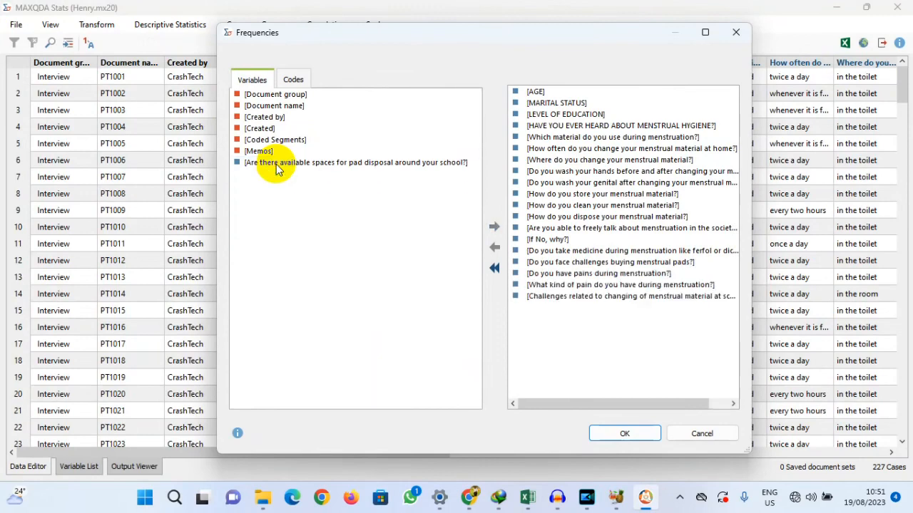
pyautogui.doubleClick(350, 166)
pyautogui.click(625, 433)
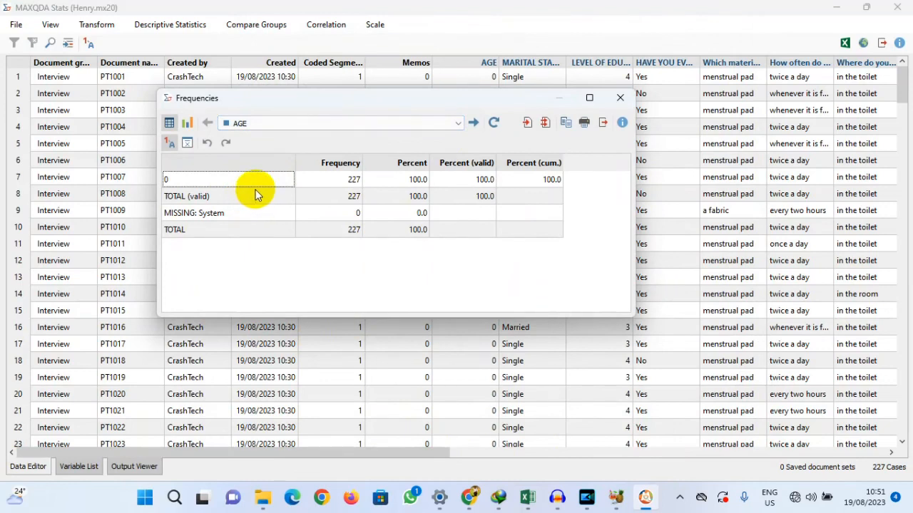
# Switch to Excel and close the data analysis workbook without saving its changes.
pyautogui.click(527, 498)
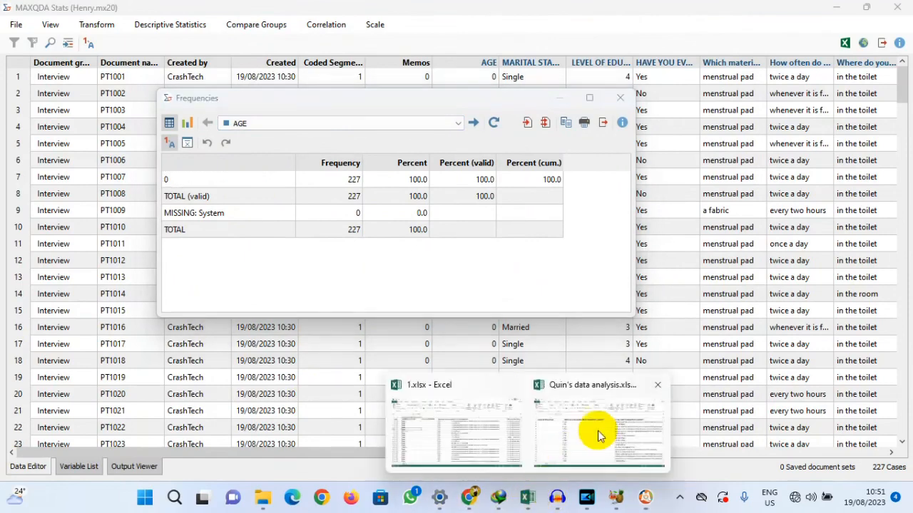
pyautogui.click(601, 432)
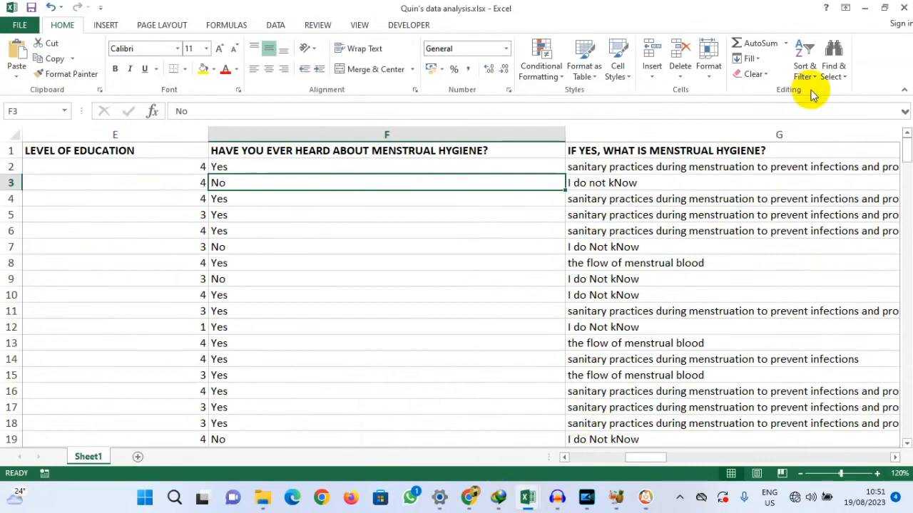
pyautogui.click(904, 10)
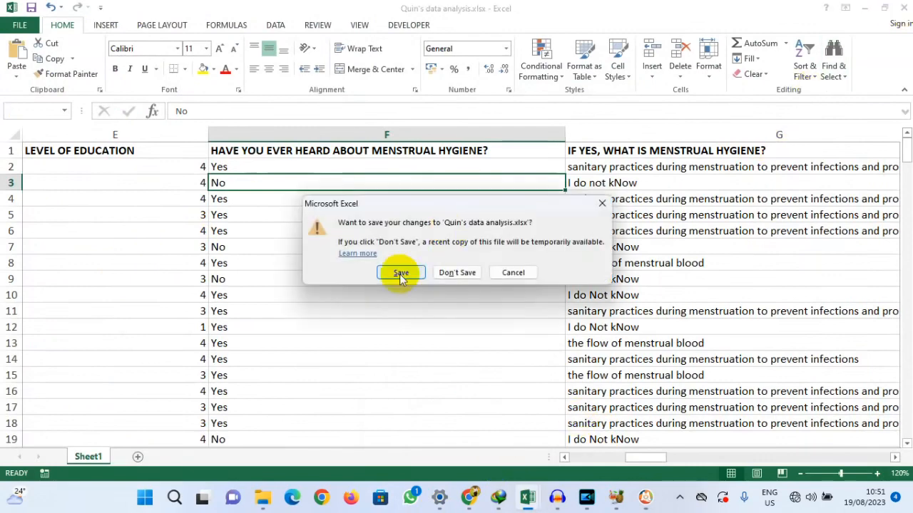
pyautogui.click(448, 273)
# Close the AGE frequency results and the MAXQDA Stats window to return to the main project.
pyautogui.click(418, 230)
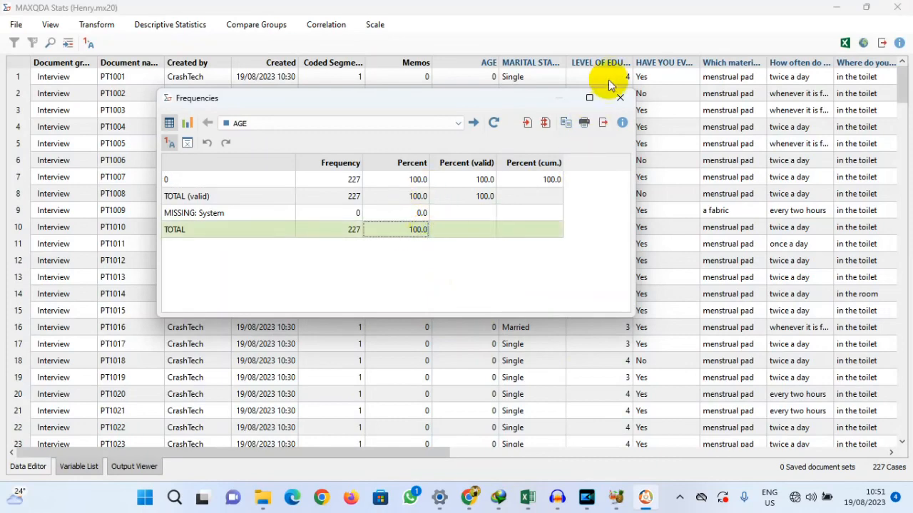
pyautogui.click(621, 97)
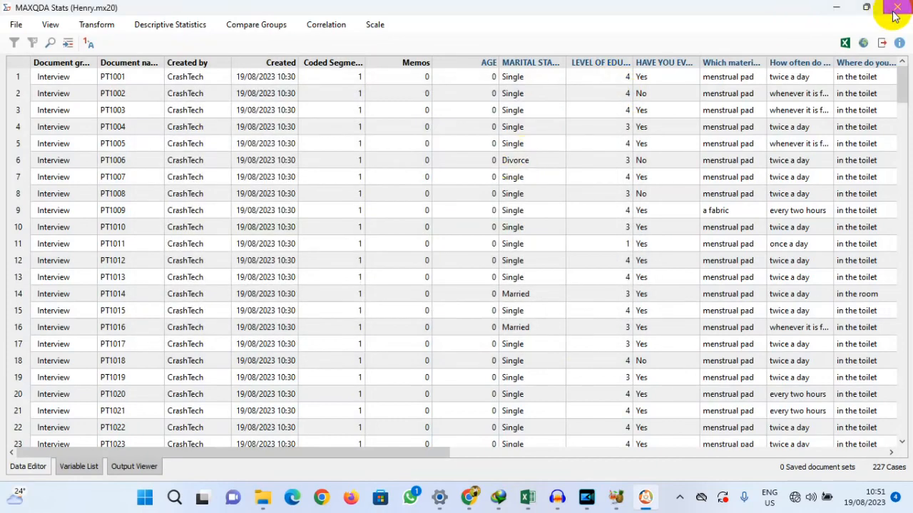
pyautogui.click(896, 7)
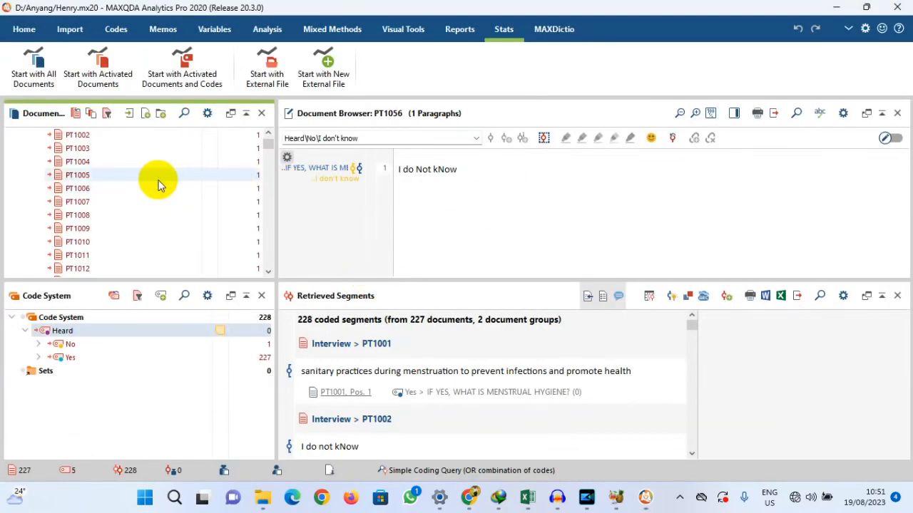
# Delete both Interview document groups with their documents, and the code Heard with its subcodes.
pyautogui.click(70, 28)
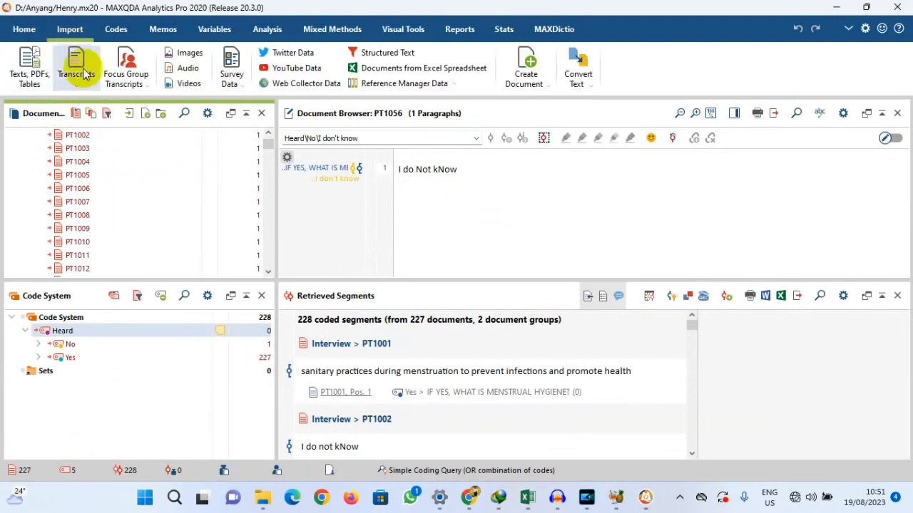
pyautogui.scroll(1, 54, 191)
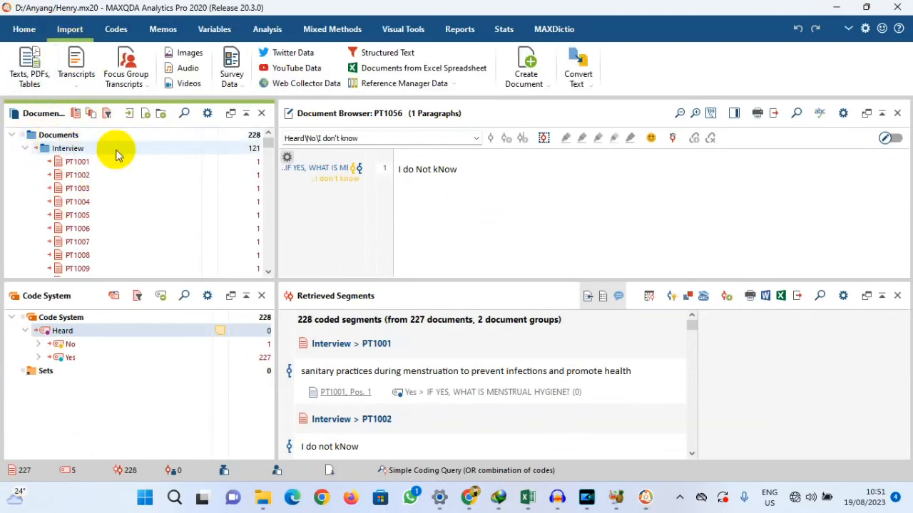
pyautogui.click(56, 152)
pyautogui.rightClick(56, 153)
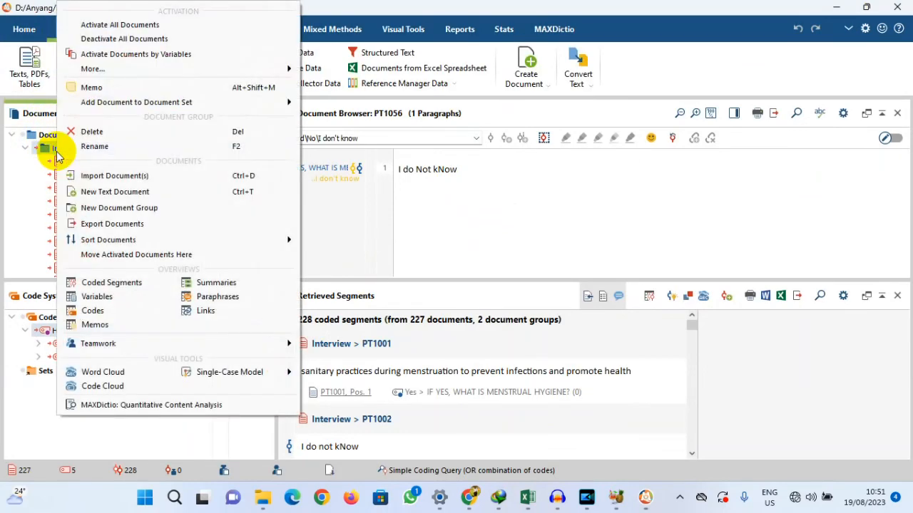
pyautogui.click(94, 129)
pyautogui.click(187, 259)
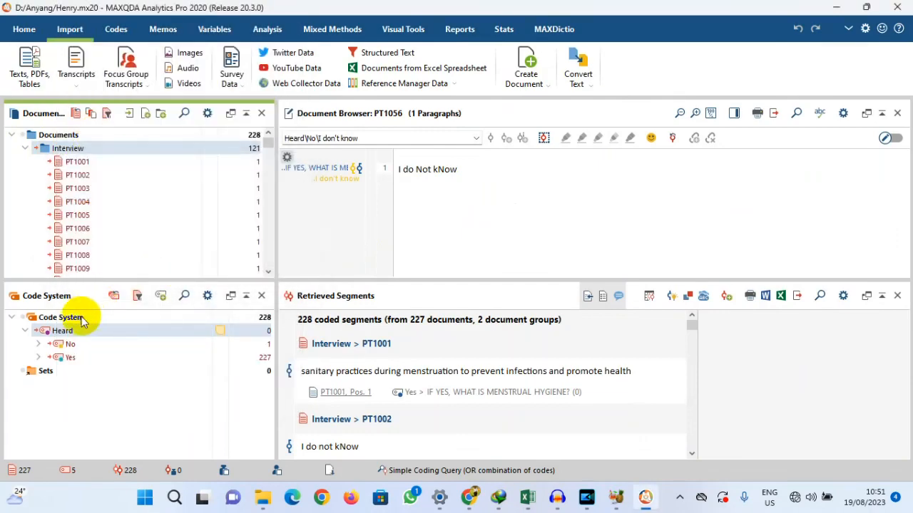
pyautogui.rightClick(60, 149)
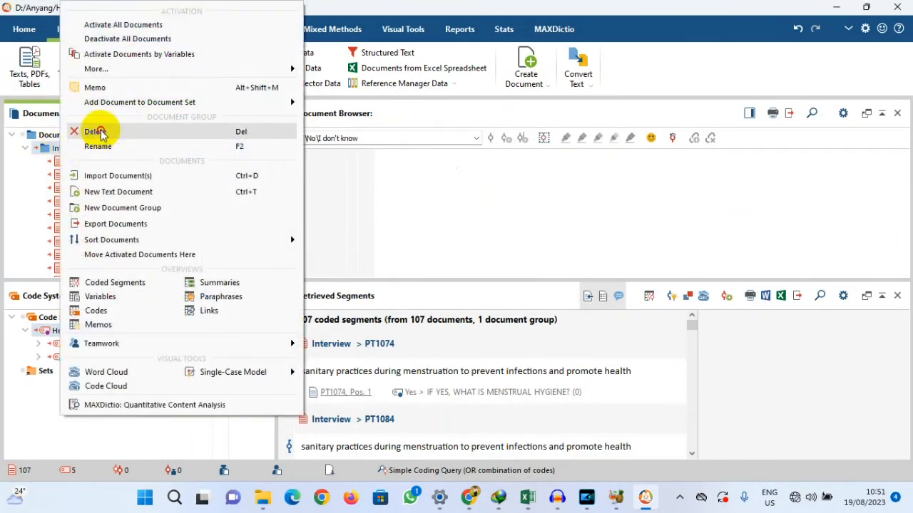
pyautogui.click(95, 131)
pyautogui.click(175, 252)
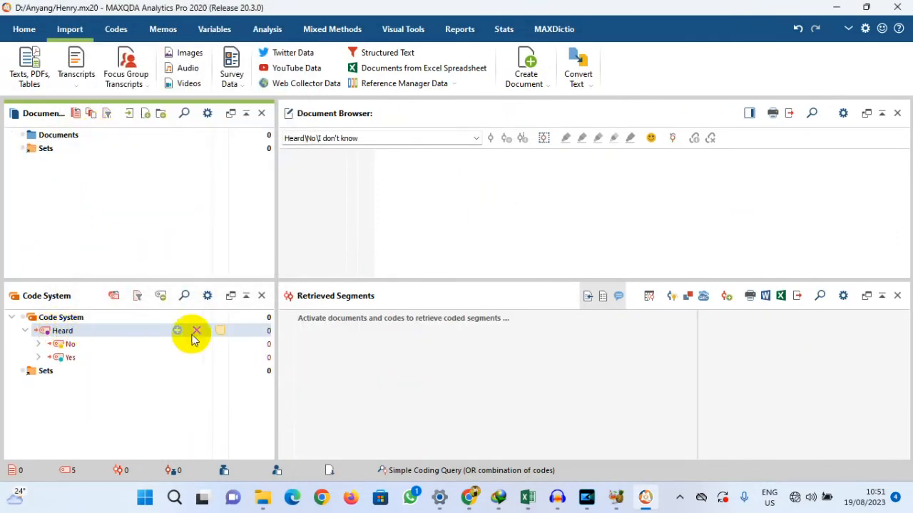
pyautogui.click(196, 332)
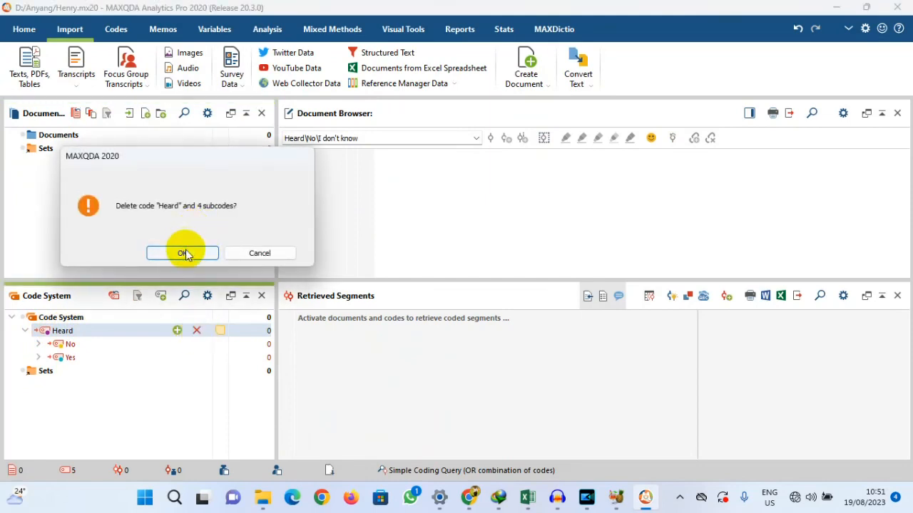
pyautogui.click(184, 252)
# Start a survey data import from the Excel spreadsheet, using the Group column for document groups and Participants for document names.
pyautogui.click(235, 82)
pyautogui.click(277, 98)
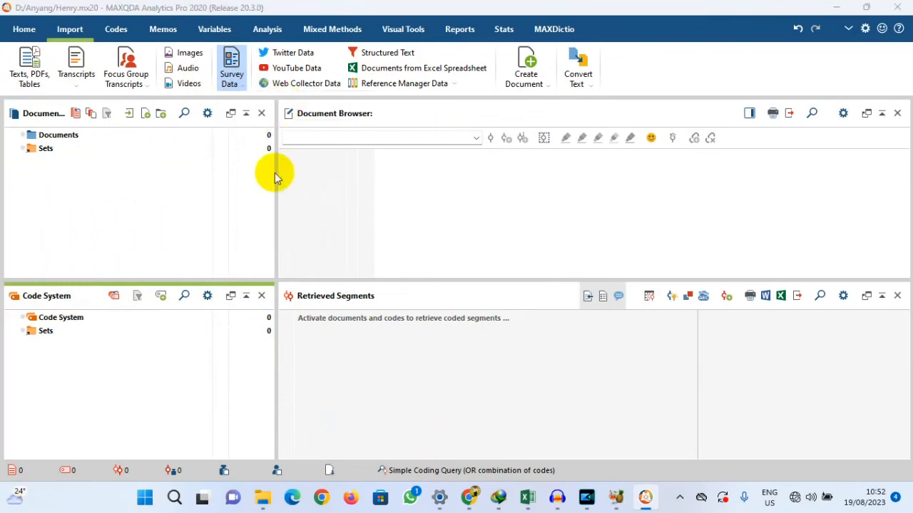
pyautogui.click(204, 146)
pyautogui.click(339, 314)
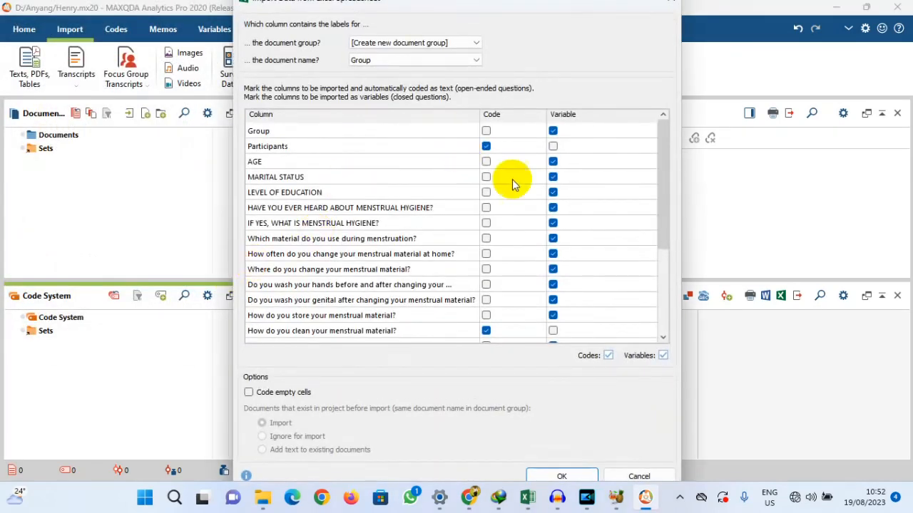
pyautogui.click(452, 42)
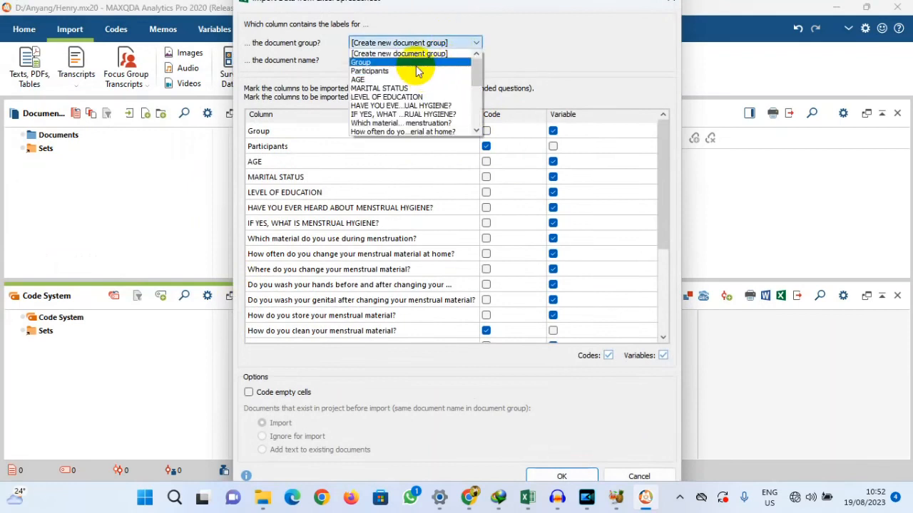
pyautogui.click(432, 54)
pyautogui.click(432, 62)
pyautogui.click(428, 79)
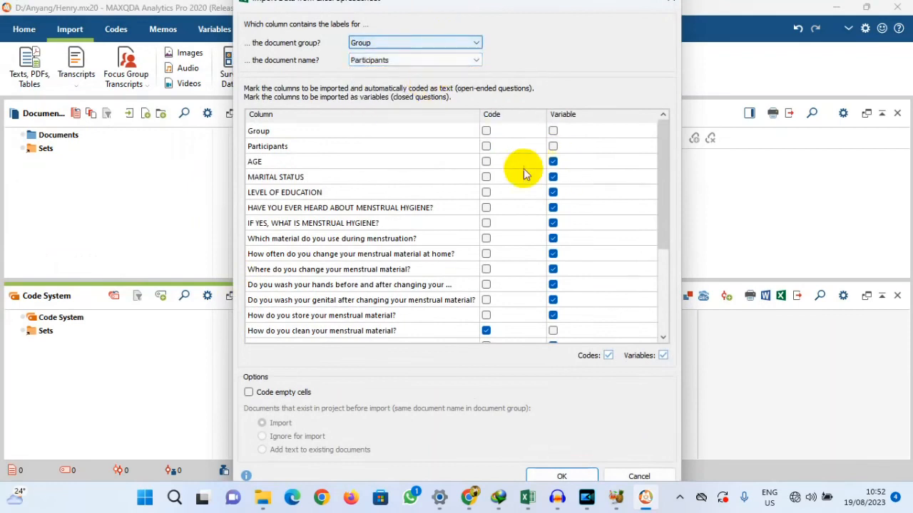
# Mark only IF YES, WHAT IS MENSTRUAL HYGIENE? as a code column, set the other question columns as variables, and confirm.
pyautogui.click(487, 330)
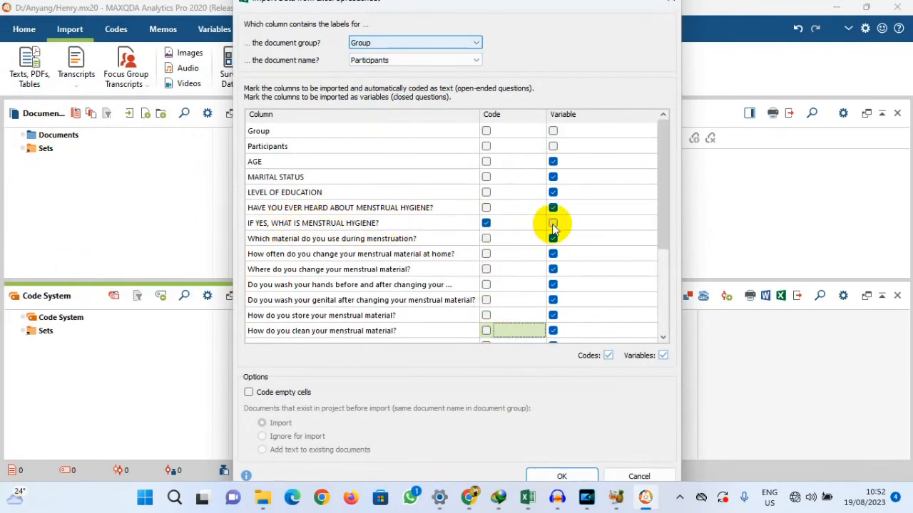
pyautogui.scroll(-3, 471, 277)
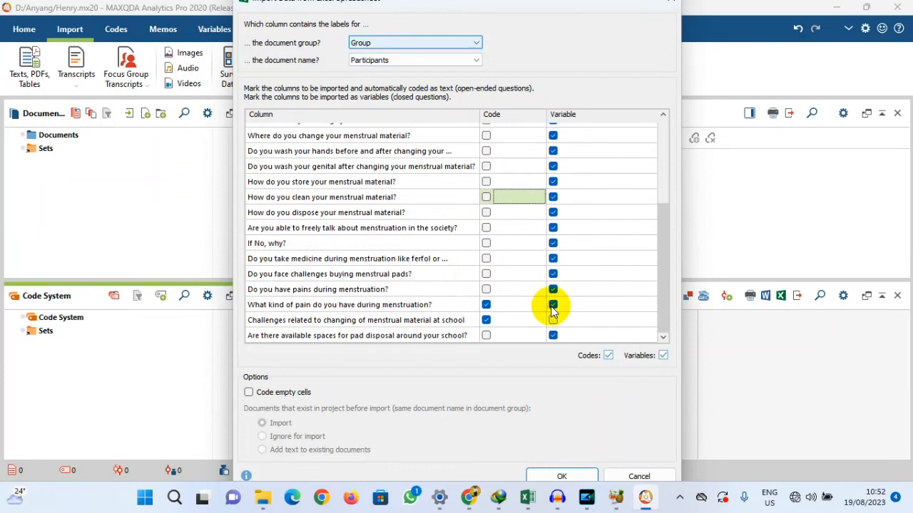
pyautogui.click(486, 320)
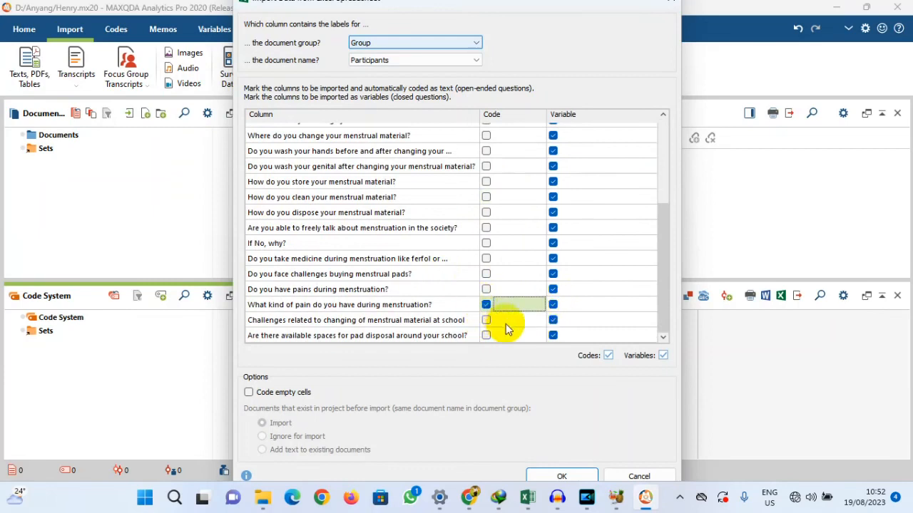
pyautogui.click(485, 305)
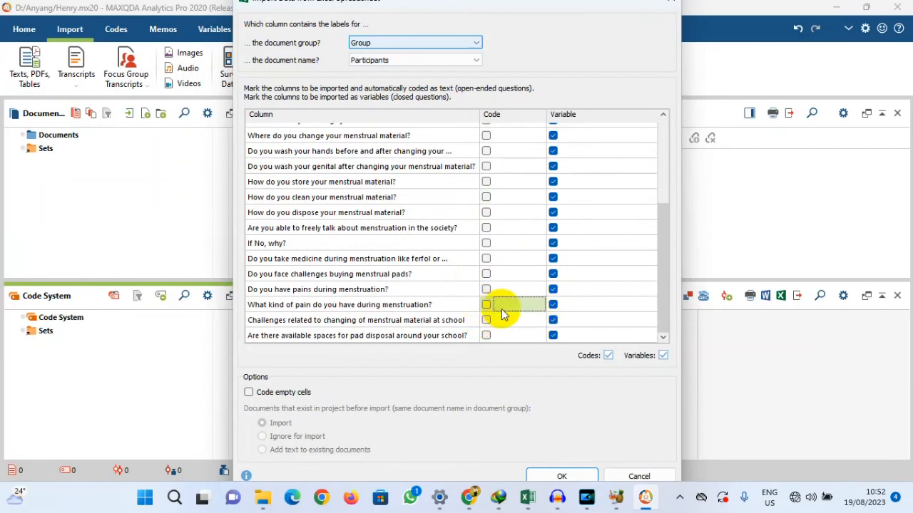
pyautogui.click(558, 476)
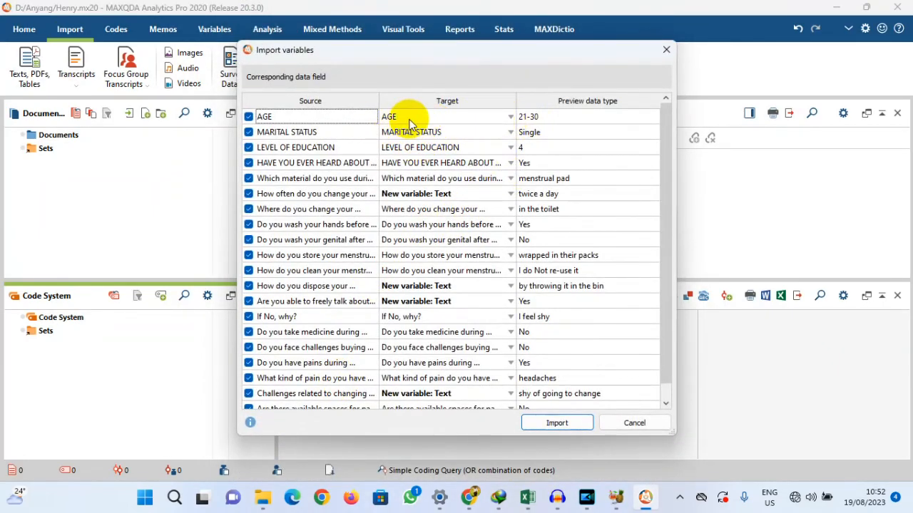
# Check the target fields matched to the source columns, import all selected variables, and close the import summary.
pyautogui.click(460, 119)
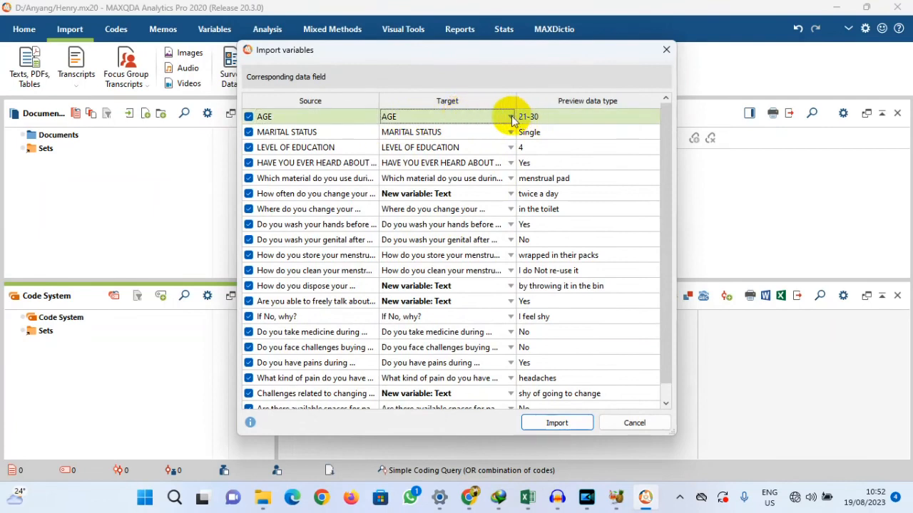
pyautogui.click(432, 132)
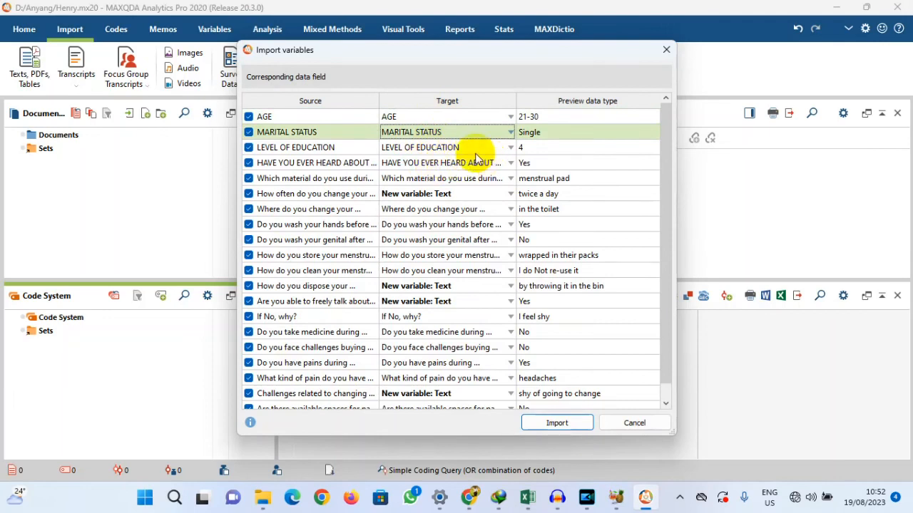
pyautogui.click(462, 148)
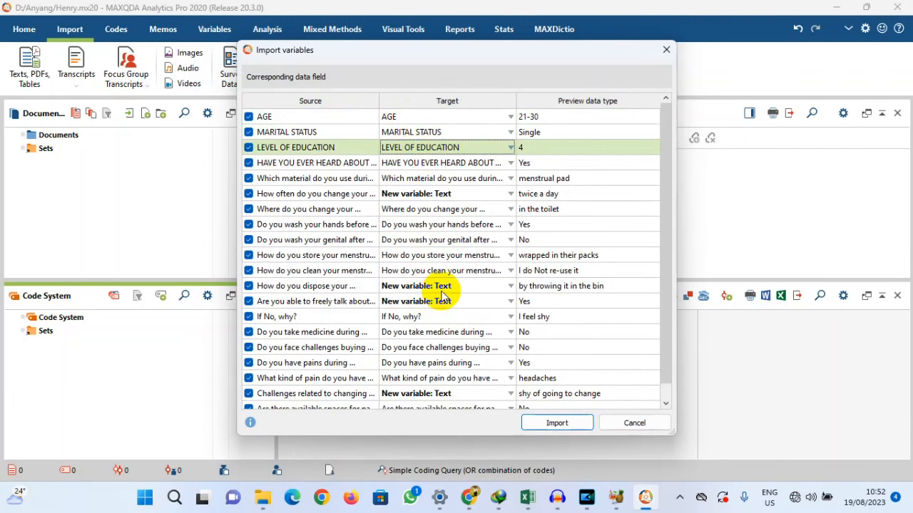
pyautogui.click(441, 119)
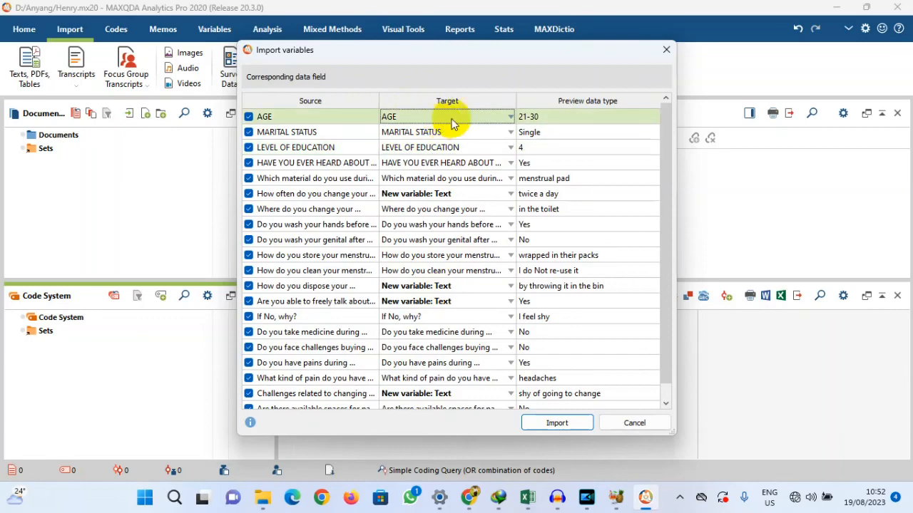
pyautogui.scroll(-1, 438, 180)
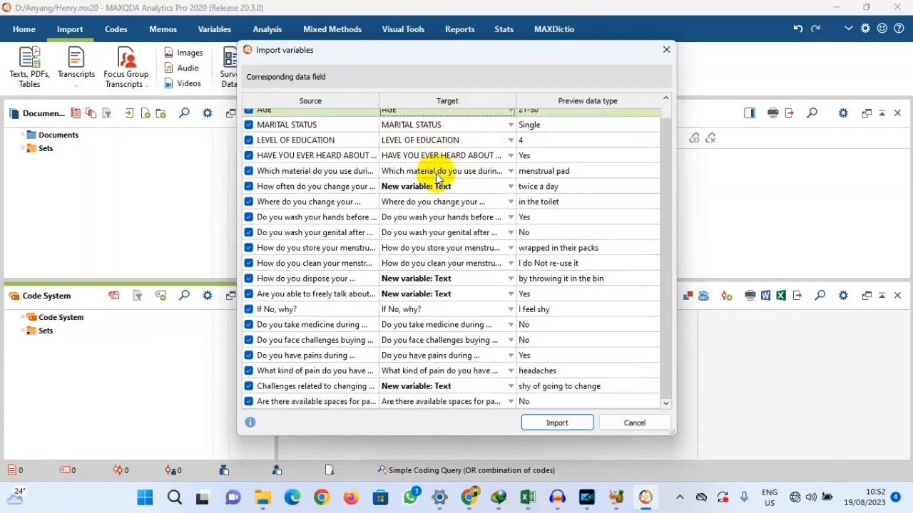
pyautogui.scroll(1, 438, 180)
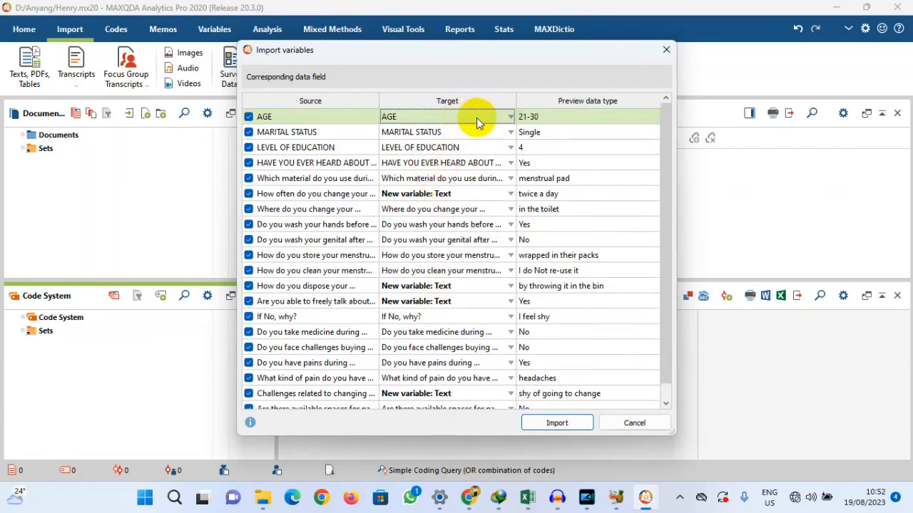
pyautogui.click(557, 424)
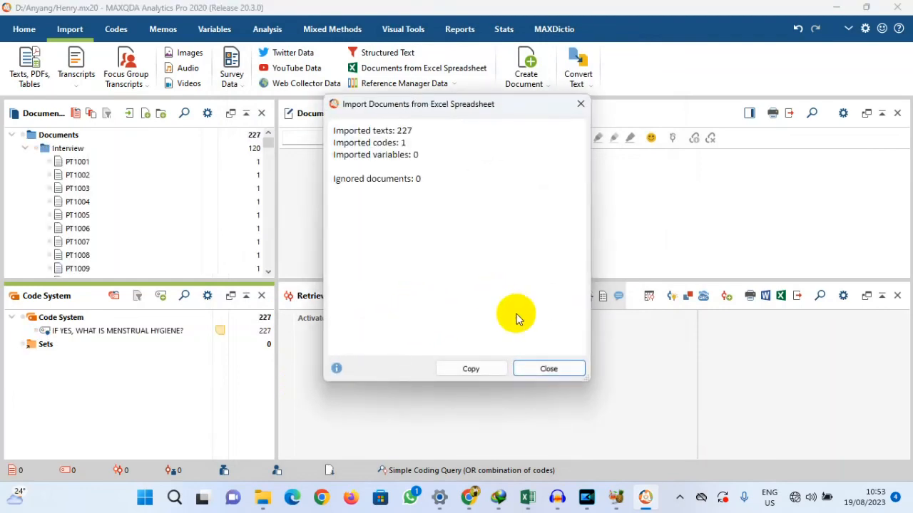
pyautogui.click(549, 368)
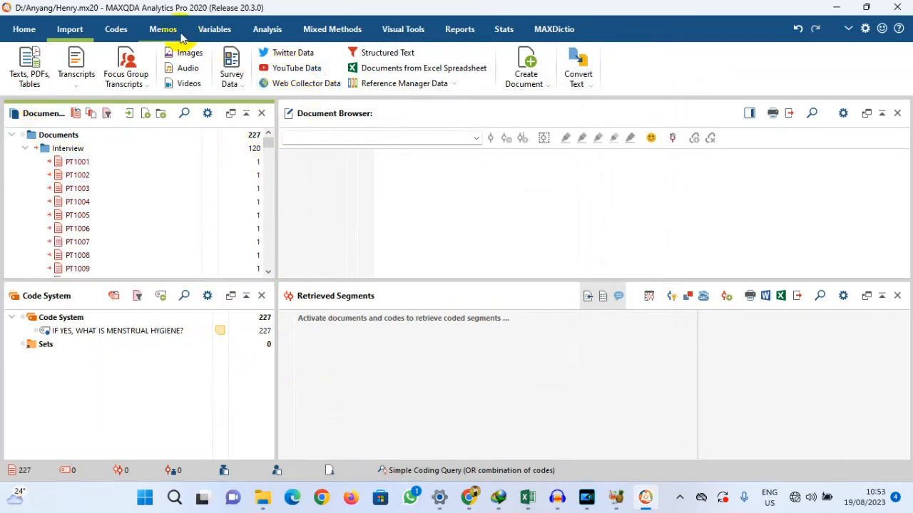
# Open the list of document variables and examine the AGE values across all documents.
pyautogui.click(201, 34)
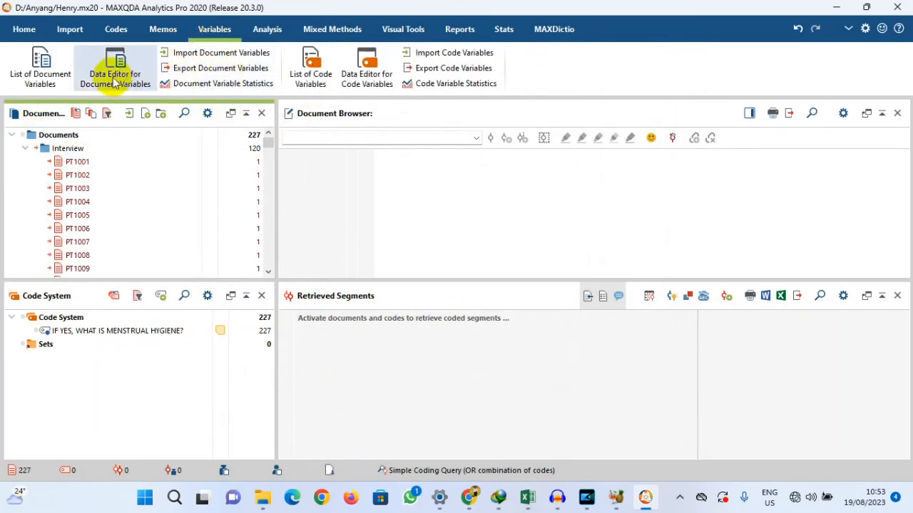
pyautogui.click(41, 71)
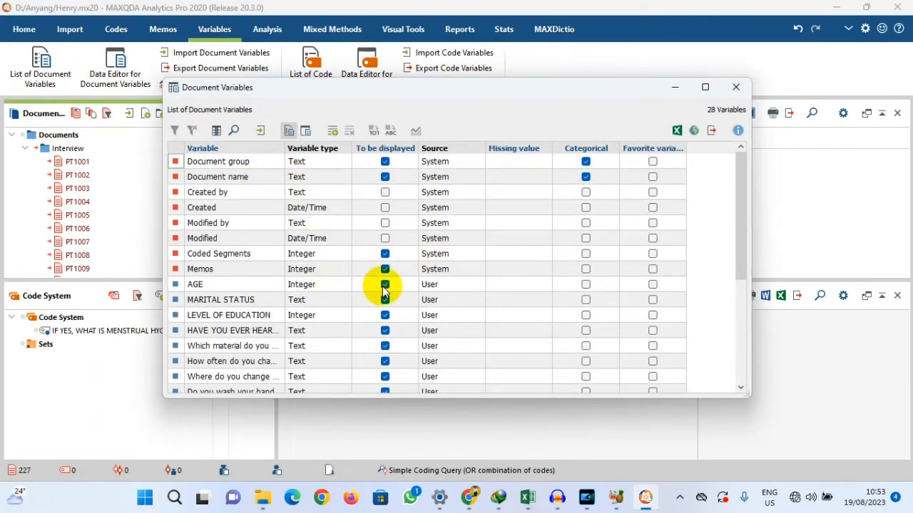
pyautogui.doubleClick(301, 284)
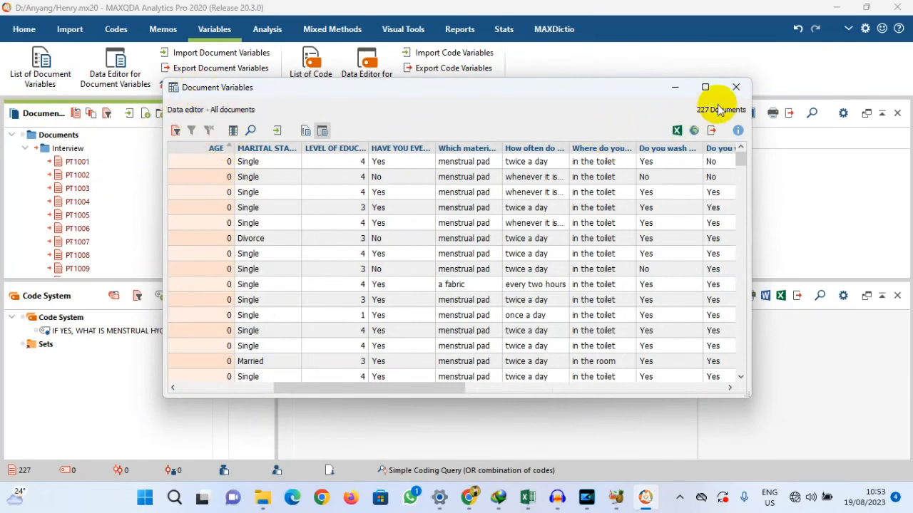
pyautogui.click(736, 87)
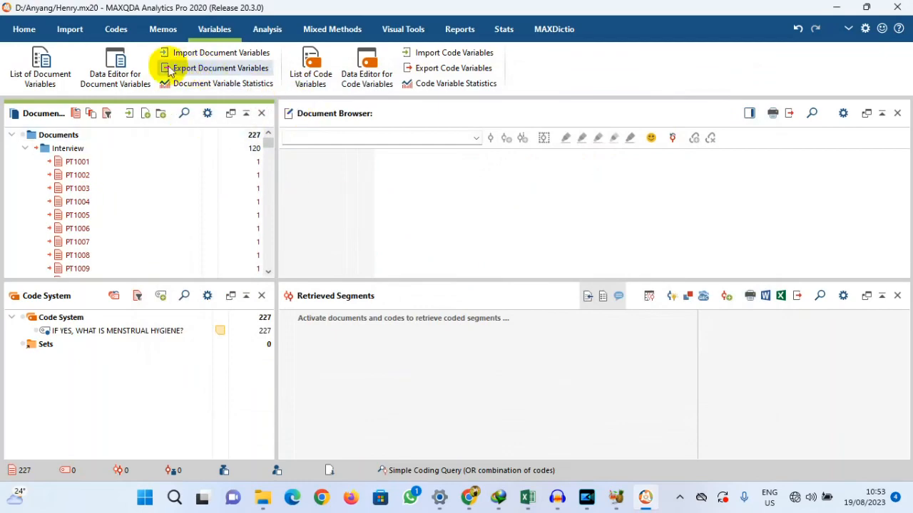
# Turn off display of the AGE document variable and inspect its filter options in the data editor without applying a filter.
pyautogui.click(40, 68)
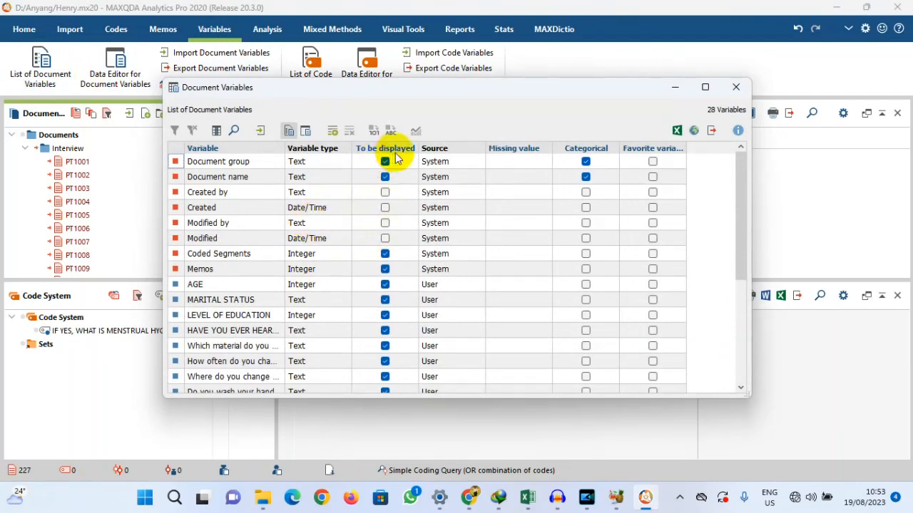
pyautogui.click(385, 285)
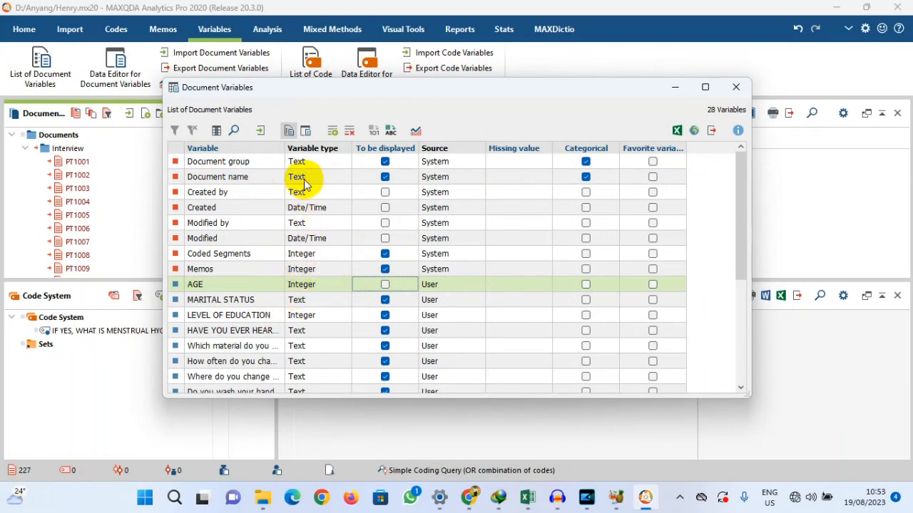
pyautogui.doubleClick(302, 284)
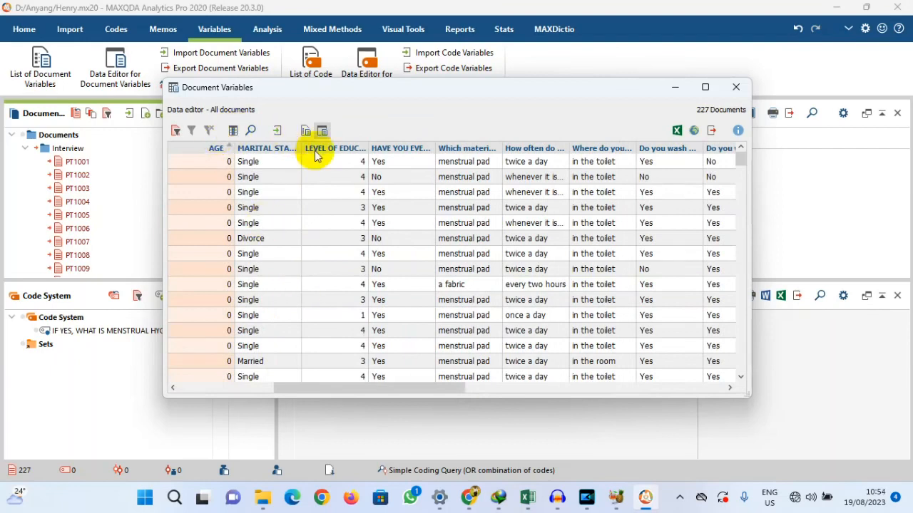
pyautogui.rightClick(207, 147)
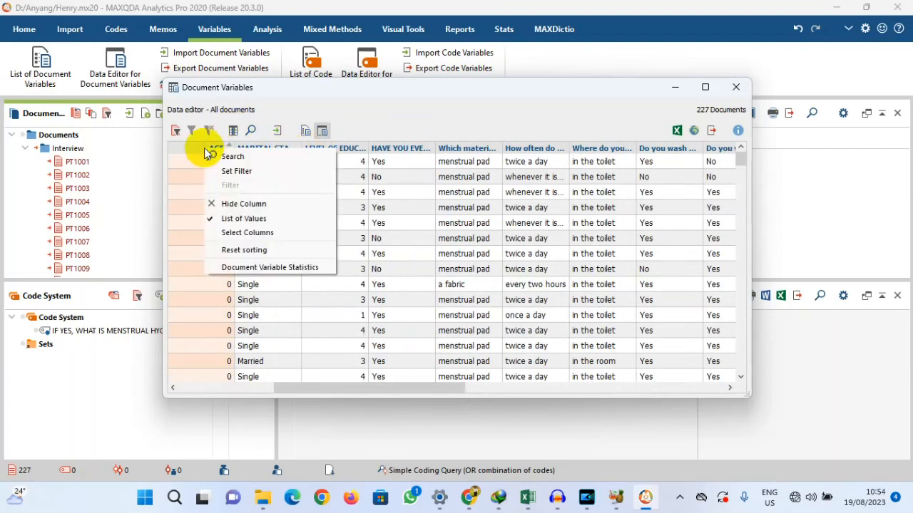
pyautogui.click(235, 175)
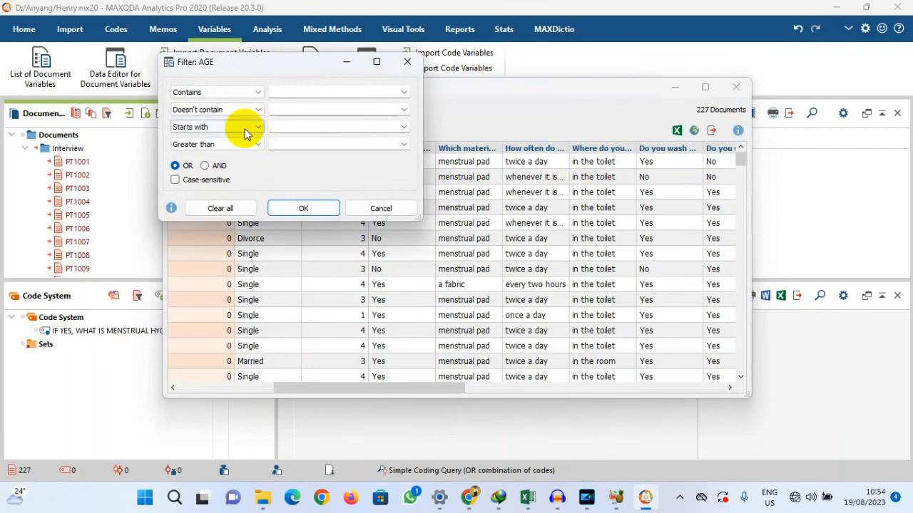
pyautogui.click(379, 208)
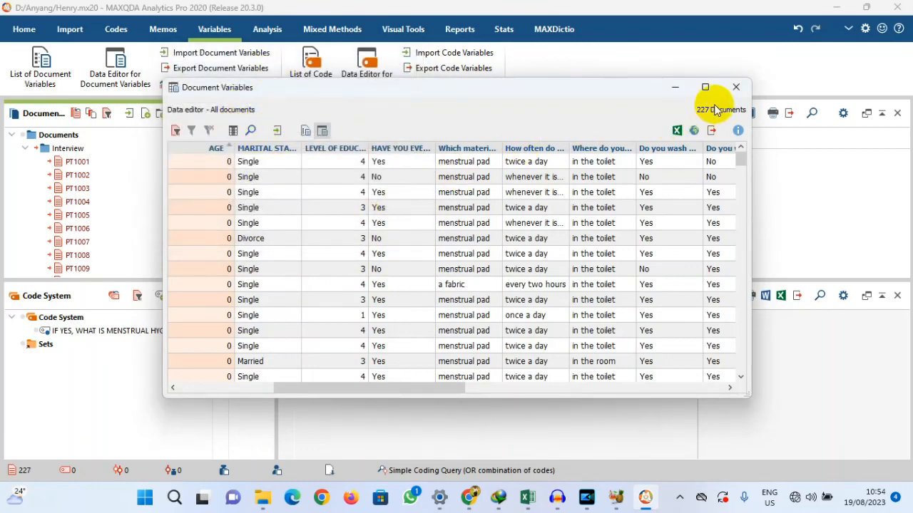
pyautogui.click(736, 87)
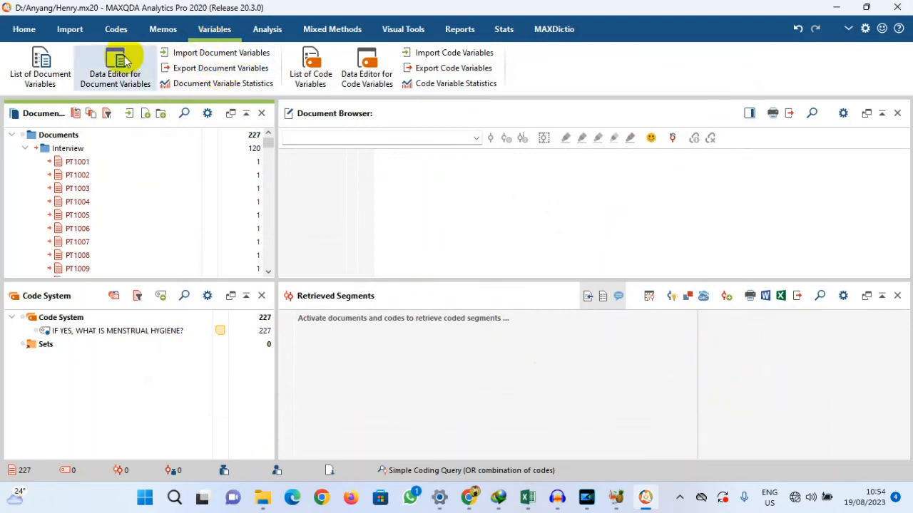
# Delete both Interview document groups and the code IF YES, WHAT IS MENSTRUAL HYGIENE? from the project.
pyautogui.click(68, 30)
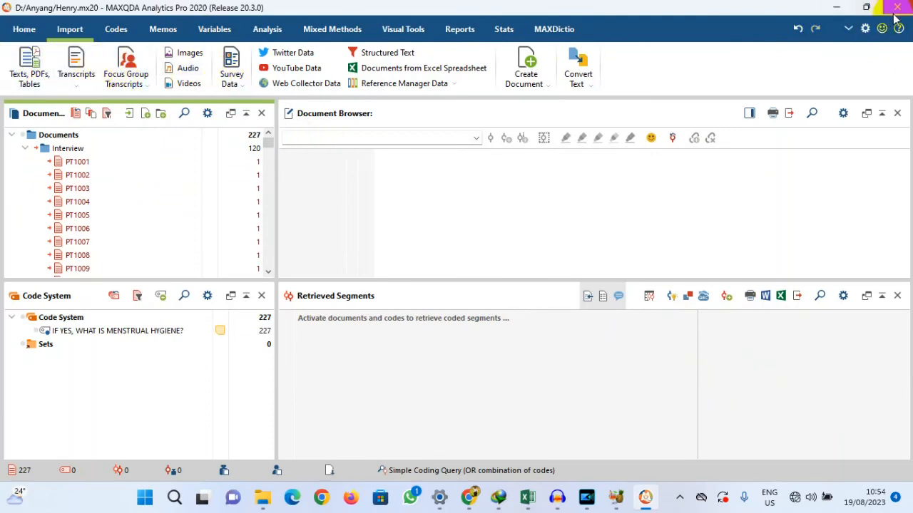
pyautogui.click(23, 30)
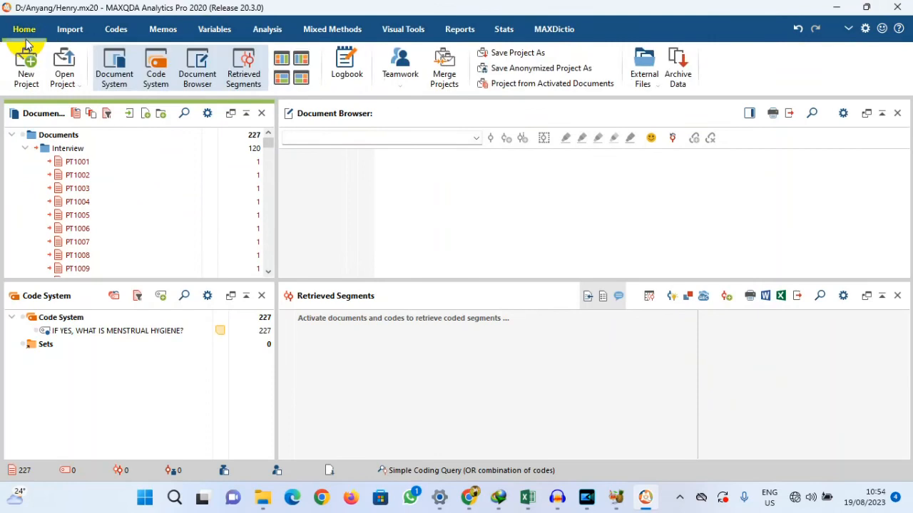
pyautogui.rightClick(63, 148)
pyautogui.click(107, 131)
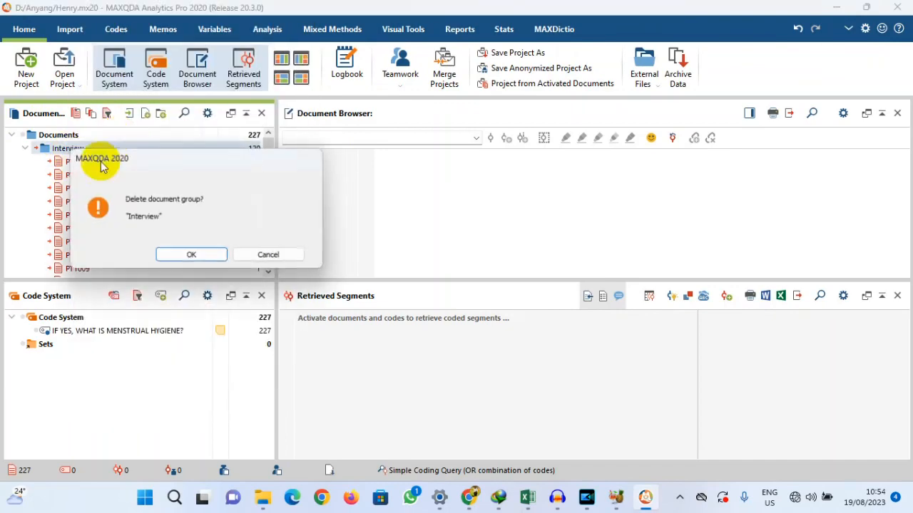
pyautogui.click(200, 258)
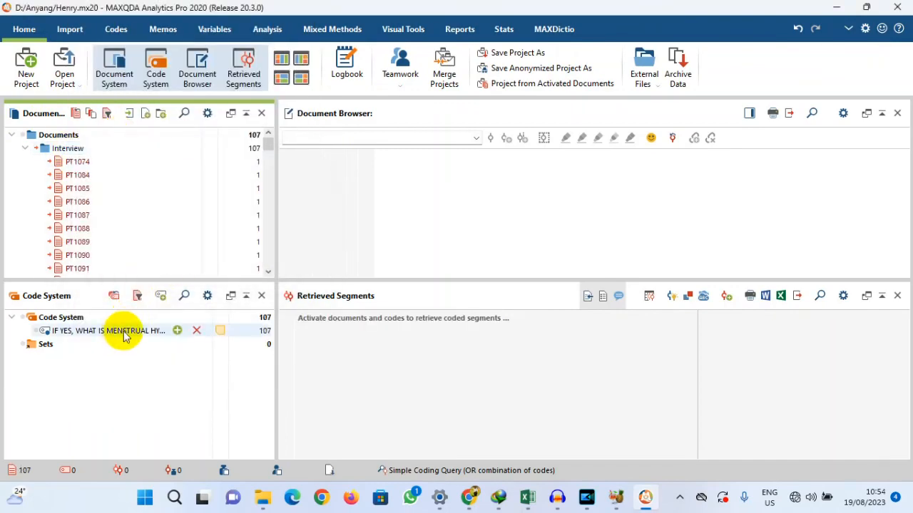
pyautogui.click(196, 330)
pyautogui.click(192, 255)
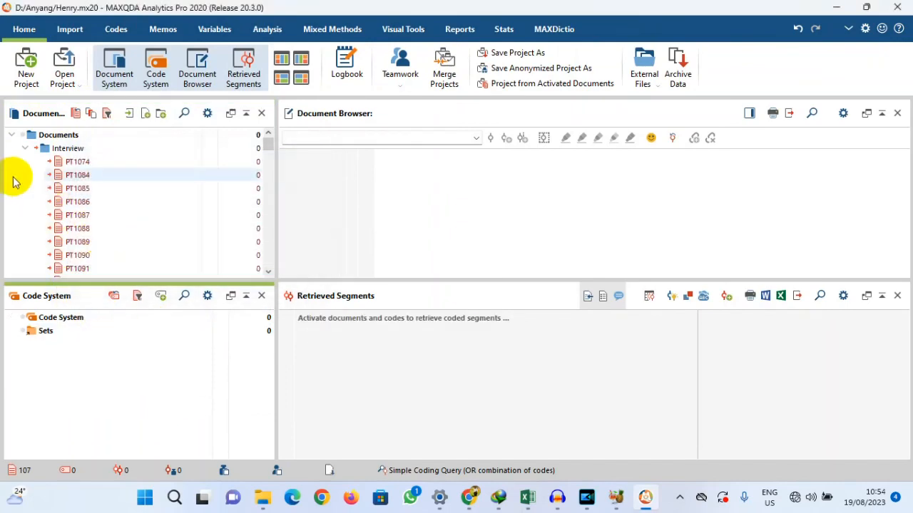
pyautogui.rightClick(66, 148)
pyautogui.click(106, 131)
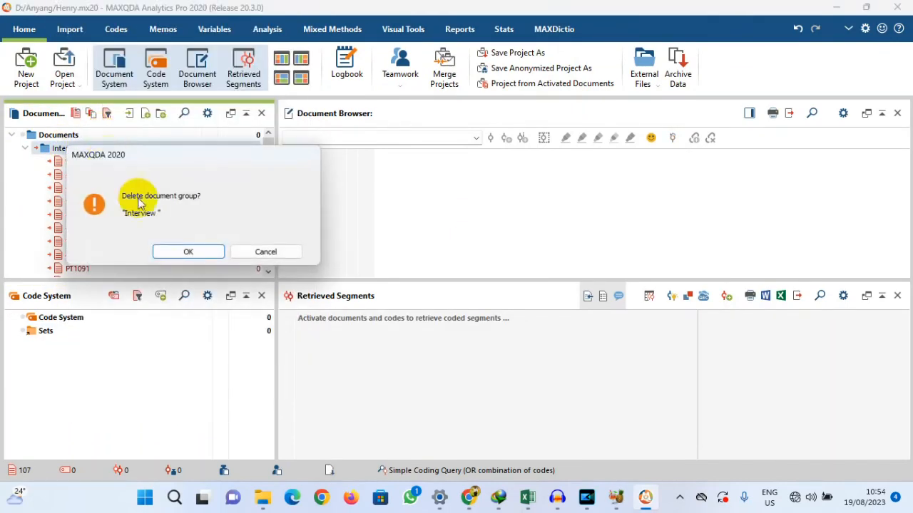
pyautogui.click(184, 249)
# Create a new project named Rose in the Anyang folder and load Quin's data analysis.xlsx for a survey data import.
pyautogui.click(25, 65)
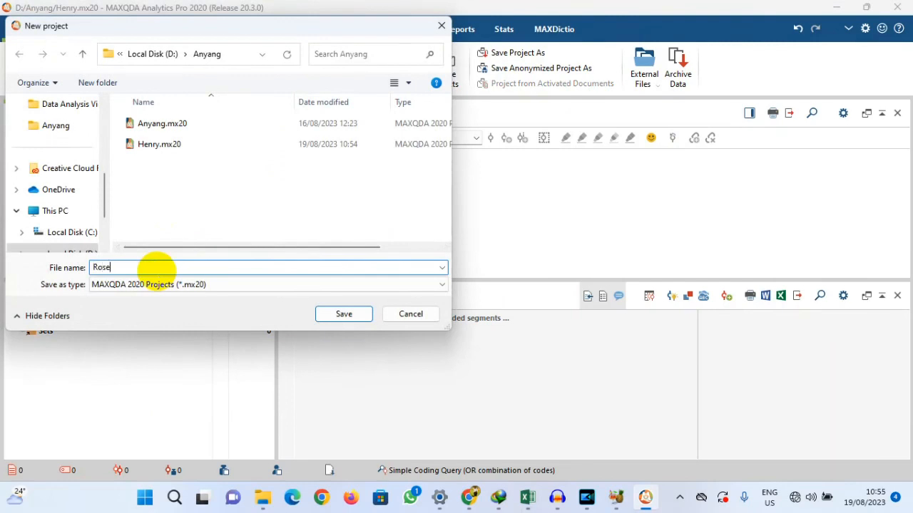
pyautogui.click(344, 314)
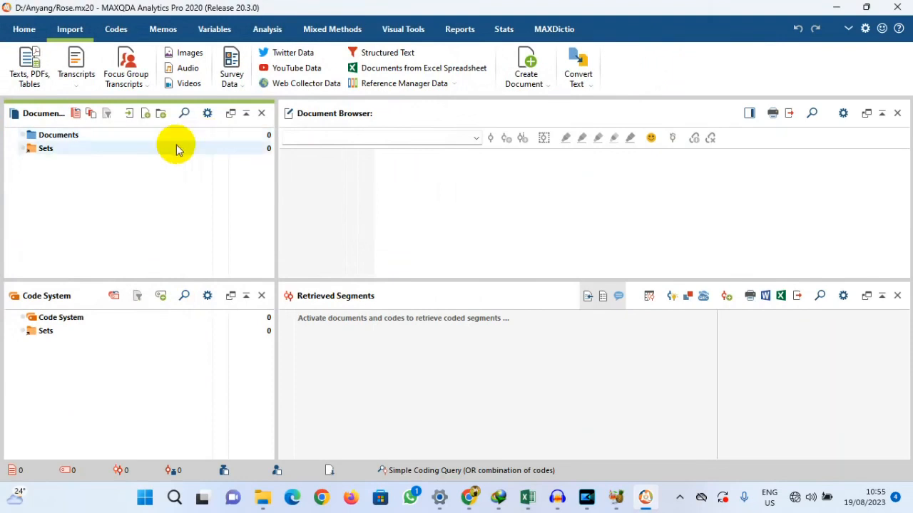
pyautogui.click(245, 90)
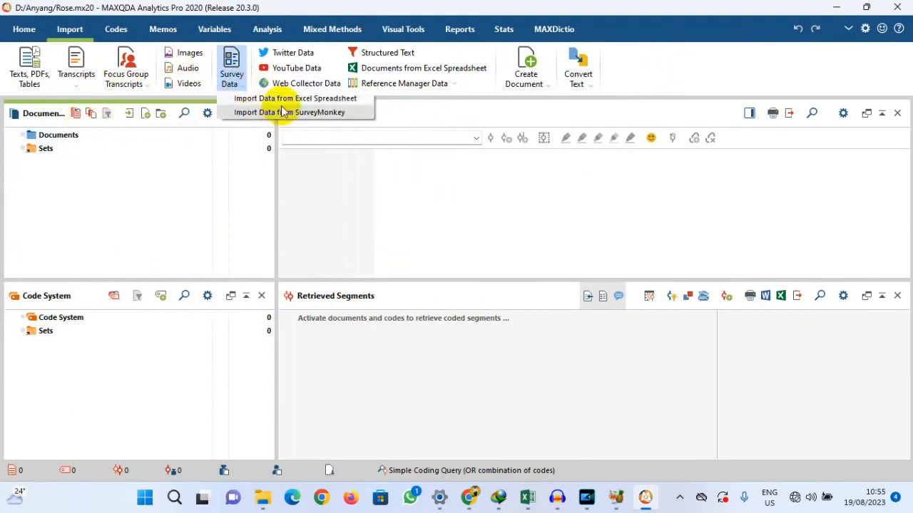
pyautogui.click(239, 98)
pyautogui.click(221, 146)
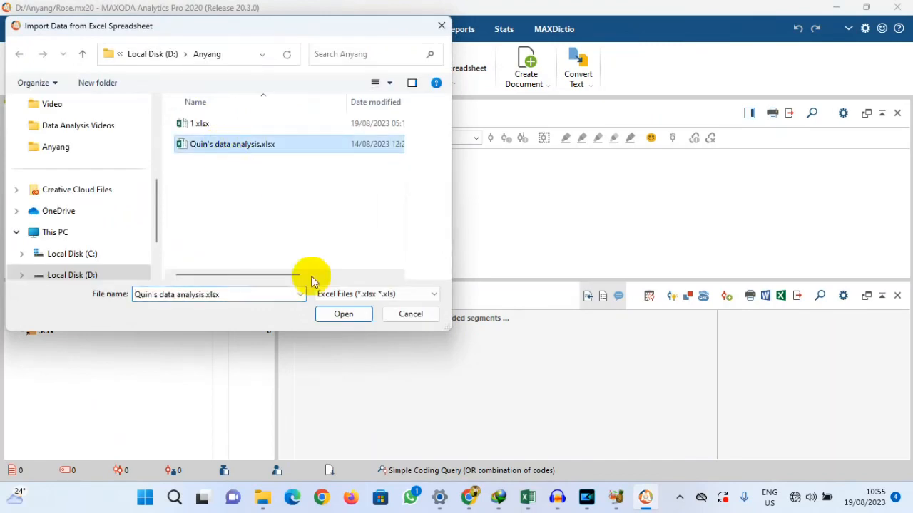
pyautogui.click(338, 314)
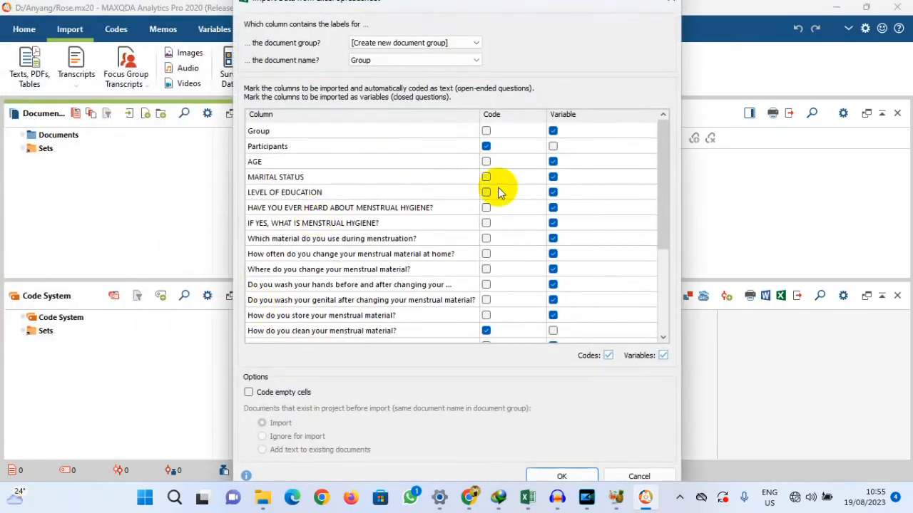
# Use the Group column for the document groups and the Participants column for the document names.
pyautogui.click(472, 44)
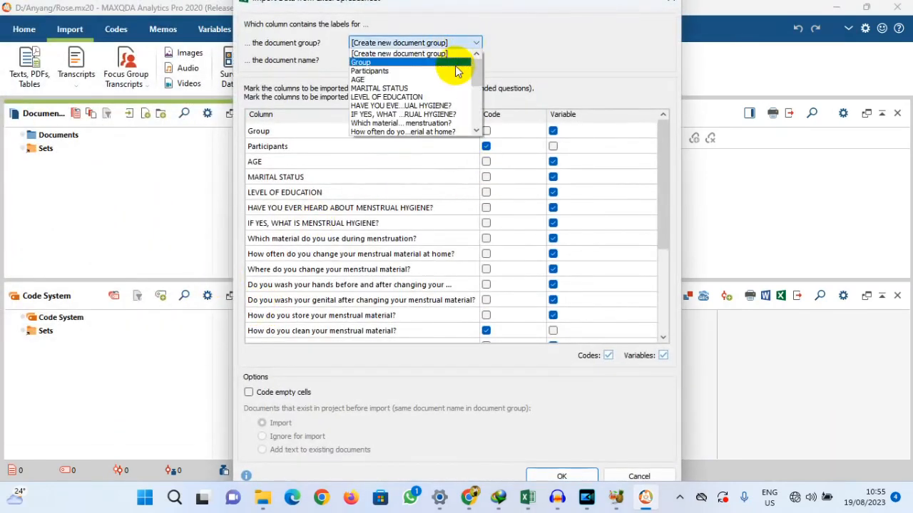
pyautogui.click(456, 65)
pyautogui.click(472, 60)
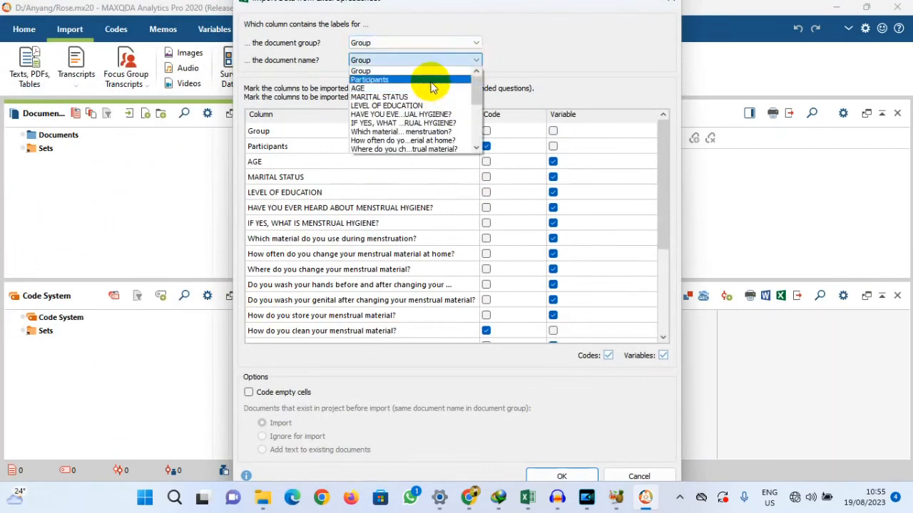
pyautogui.click(432, 87)
# Mark HAVE YOU EVER HEARD ABOUT MENSTRUAL HYGIENE? and IF YES, WHAT IS MENSTRUAL HYGIENE? as code columns only, not variables.
pyautogui.scroll(-2, 528, 235)
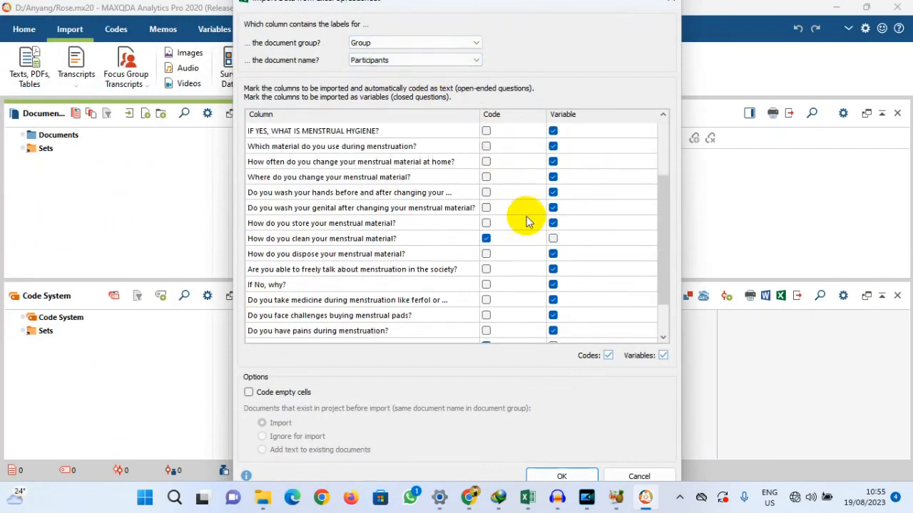
pyautogui.scroll(1, 525, 246)
pyautogui.click(486, 176)
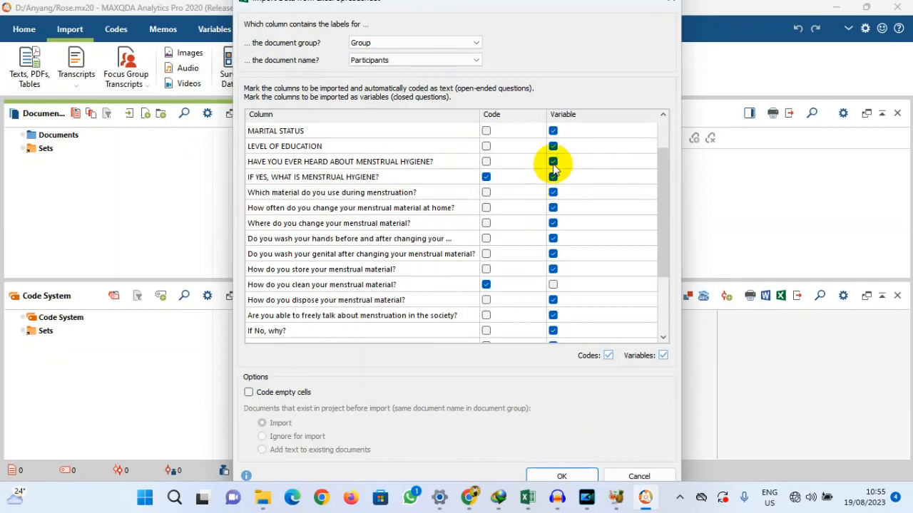
pyautogui.click(486, 161)
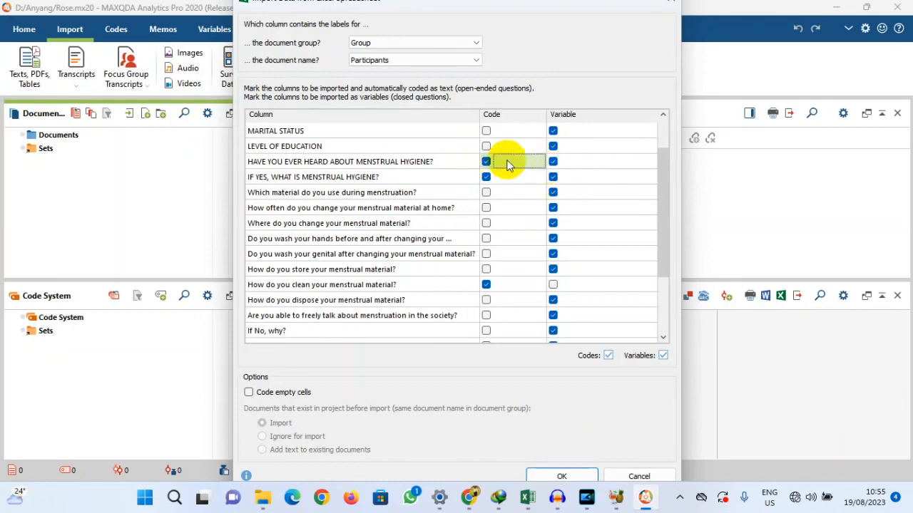
pyautogui.click(552, 161)
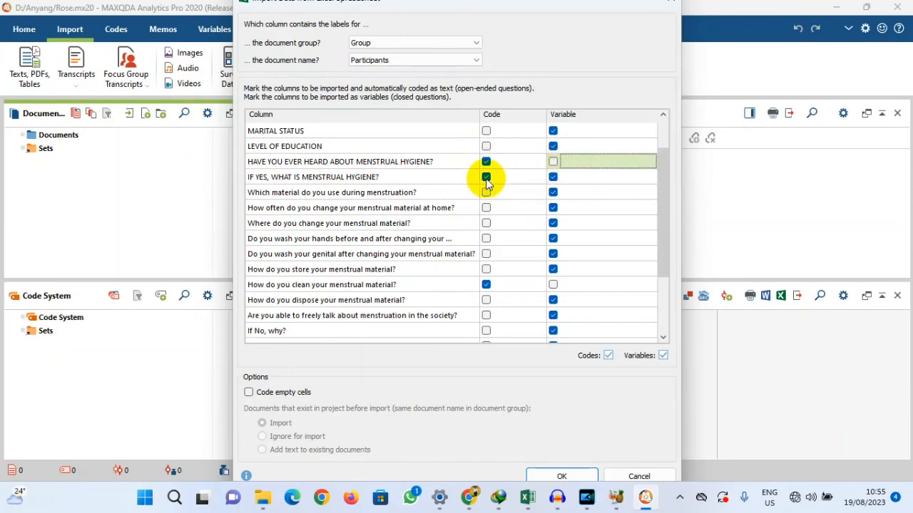
pyautogui.click(553, 177)
# Mark the menstrual material cleaning, kind of pain and school changing challenges columns as variables only, and confirm the column settings.
pyautogui.click(552, 284)
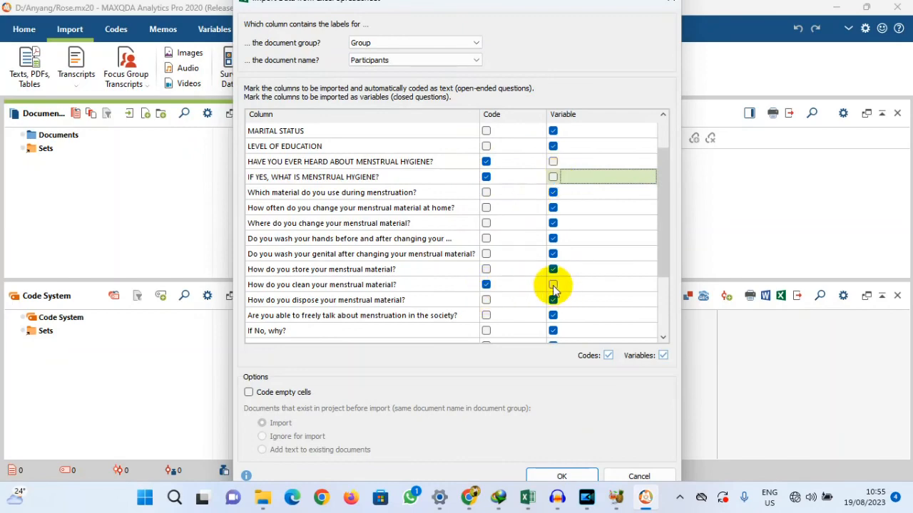
pyautogui.scroll(-2, 542, 291)
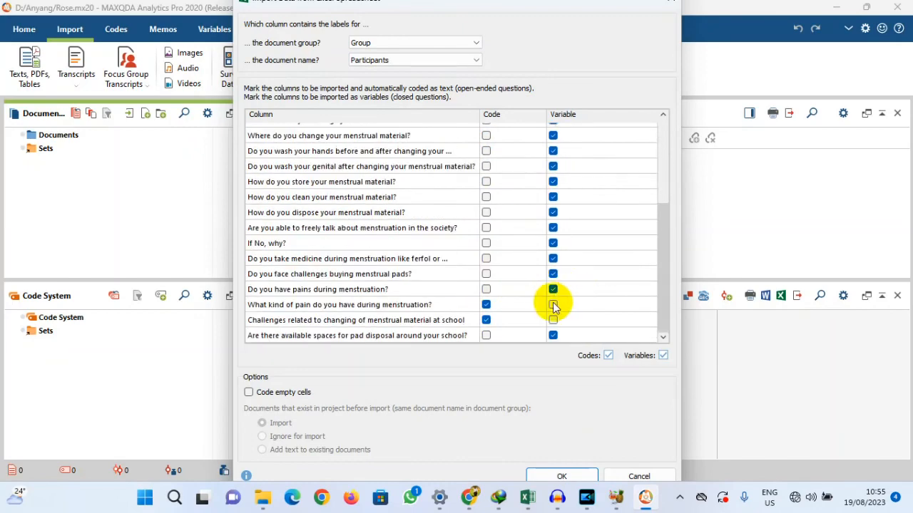
pyautogui.click(553, 305)
pyautogui.click(554, 320)
pyautogui.click(486, 320)
pyautogui.click(486, 305)
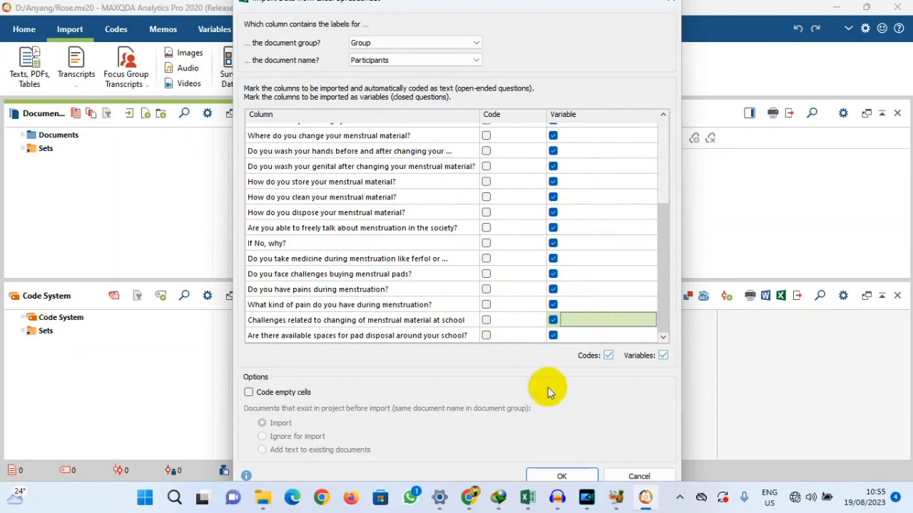
pyautogui.click(562, 476)
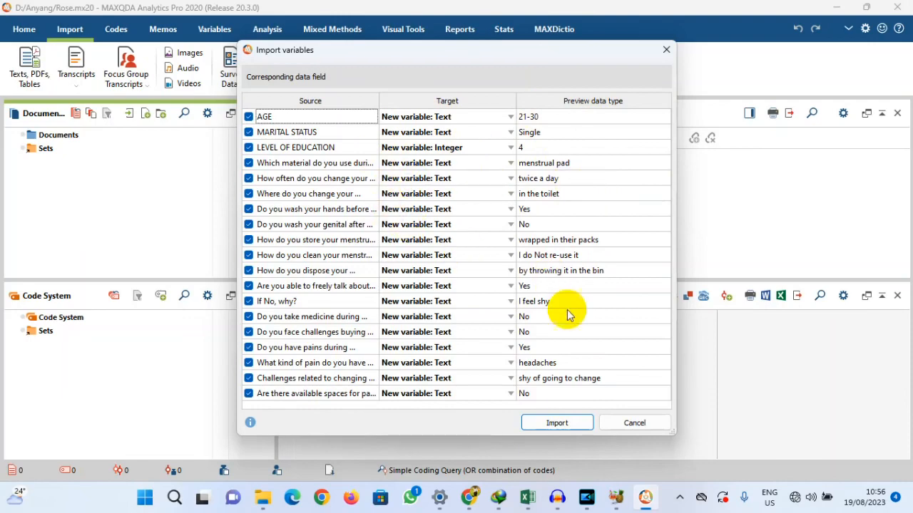
# Import all the matched variables, close the import summary and activate all documents.
pyautogui.click(557, 424)
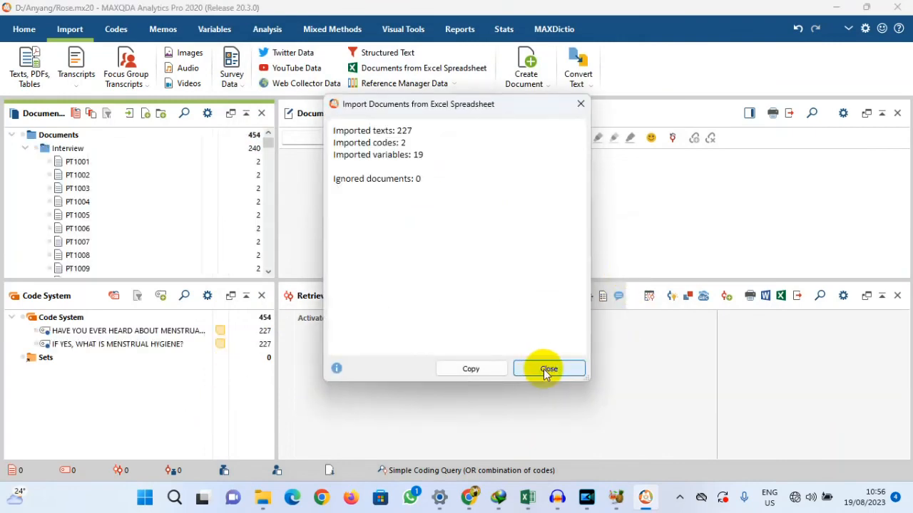
pyautogui.click(546, 368)
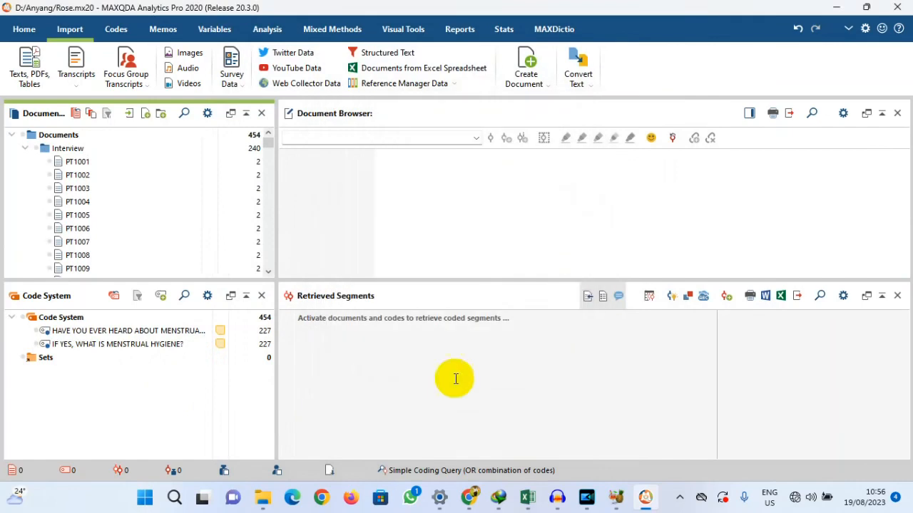
pyautogui.click(22, 137)
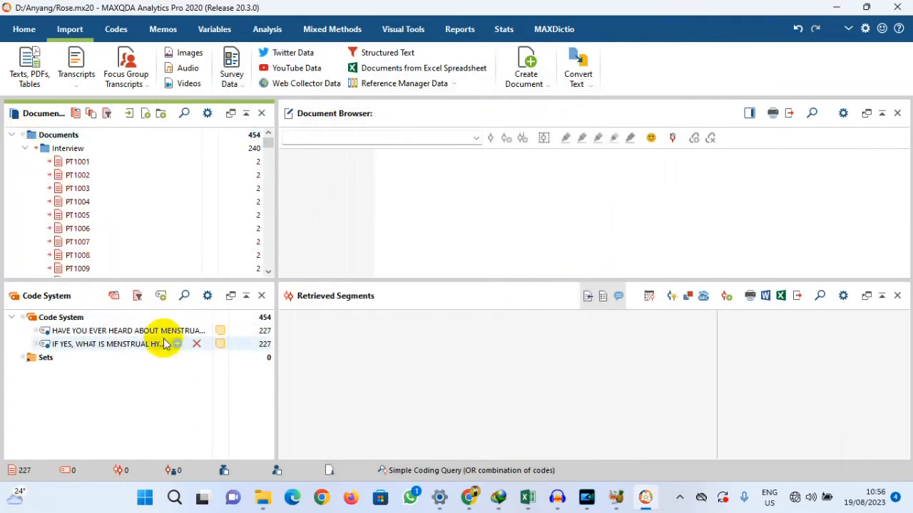
# Retrieve only the HAVE YOU EVER HEARD ABOUT MENSTRUAL HYGIENE? segments and build a word cloud from them.
pyautogui.click(25, 319)
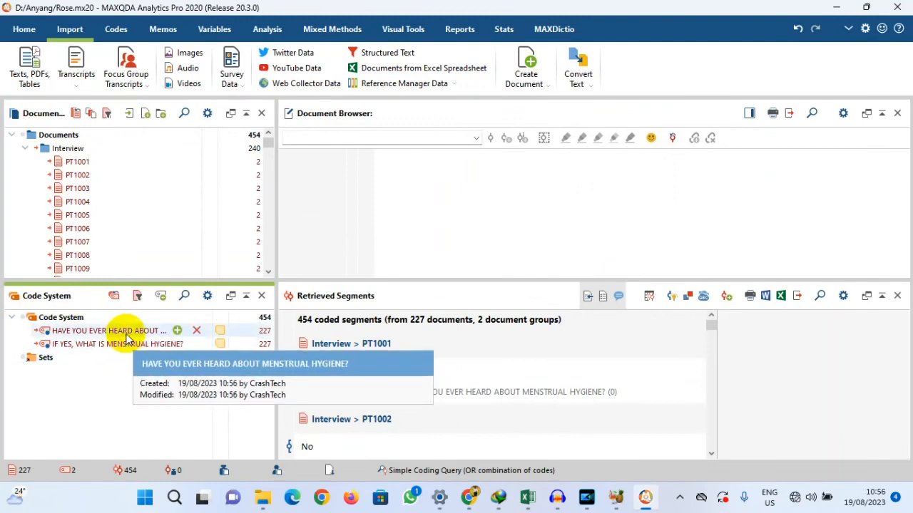
pyautogui.click(44, 344)
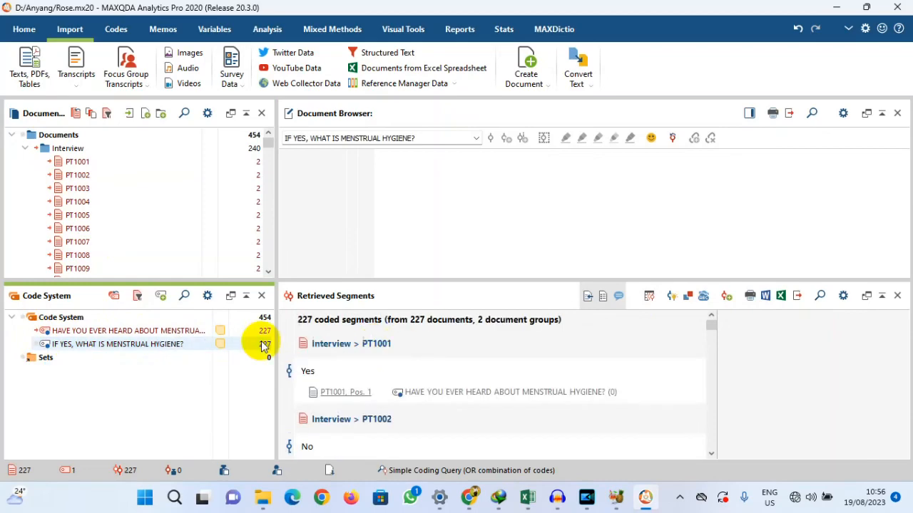
pyautogui.click(650, 298)
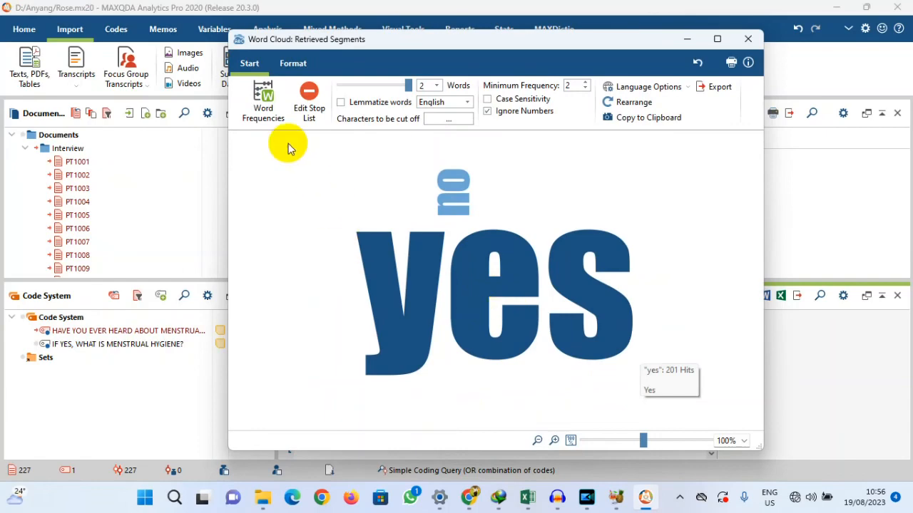
# Autocode all hits of the word yes, by sentence, with a new orange code named Yes and close the search results.
pyautogui.doubleClick(464, 268)
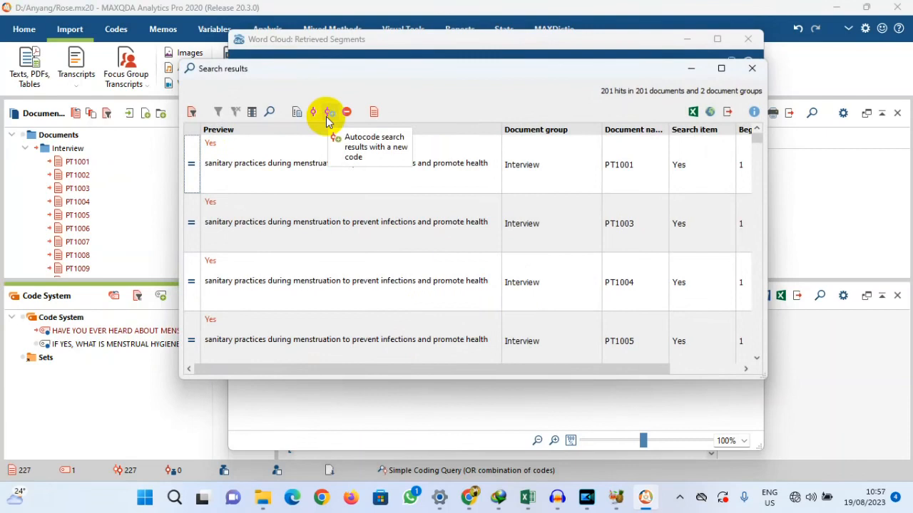
pyautogui.click(327, 114)
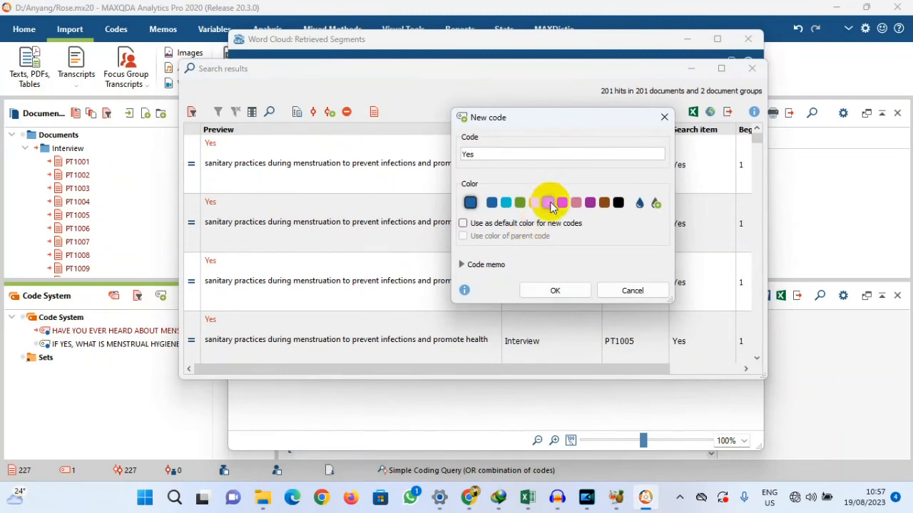
pyautogui.click(554, 291)
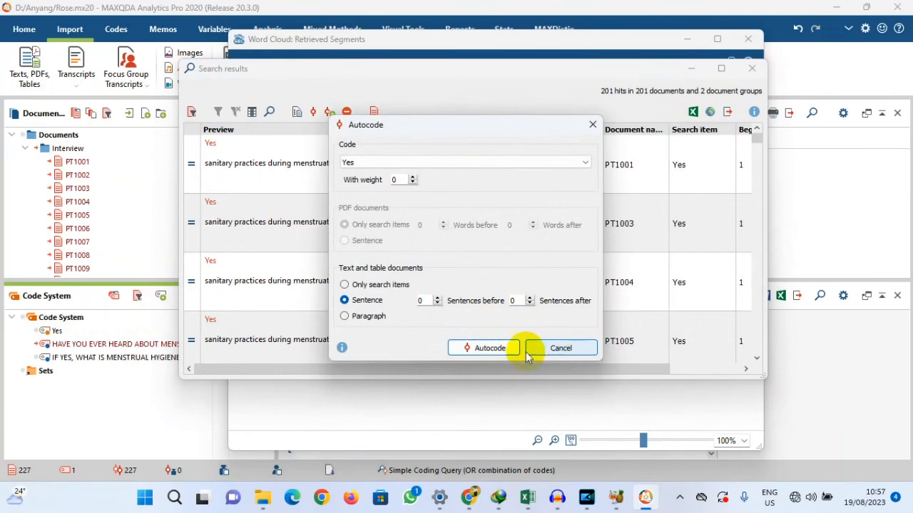
pyautogui.click(481, 353)
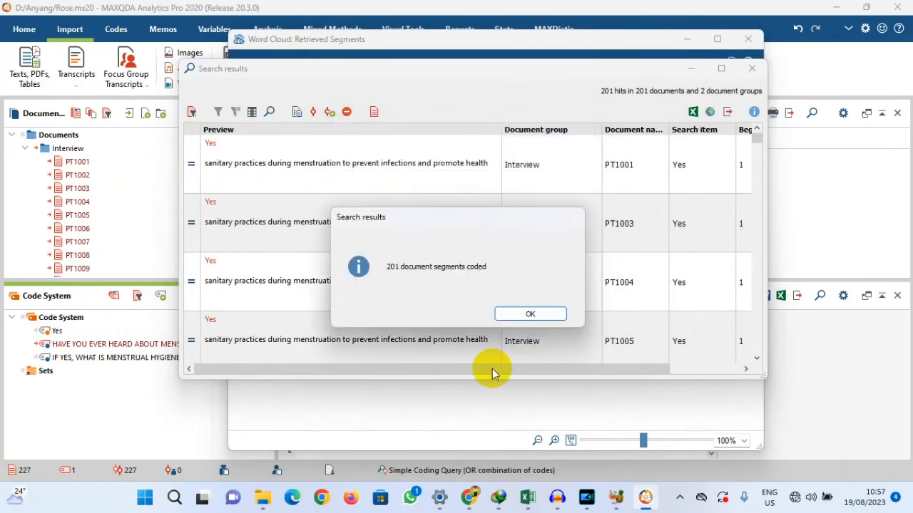
pyautogui.click(528, 314)
pyautogui.click(752, 68)
# Autocode all hits of the word no with a new purple code named No and close the search results.
pyautogui.doubleClick(449, 189)
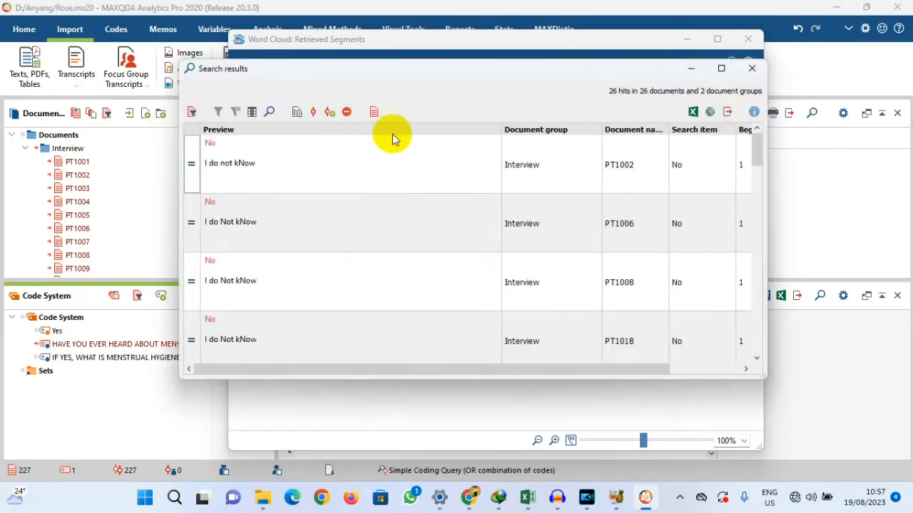
pyautogui.click(326, 116)
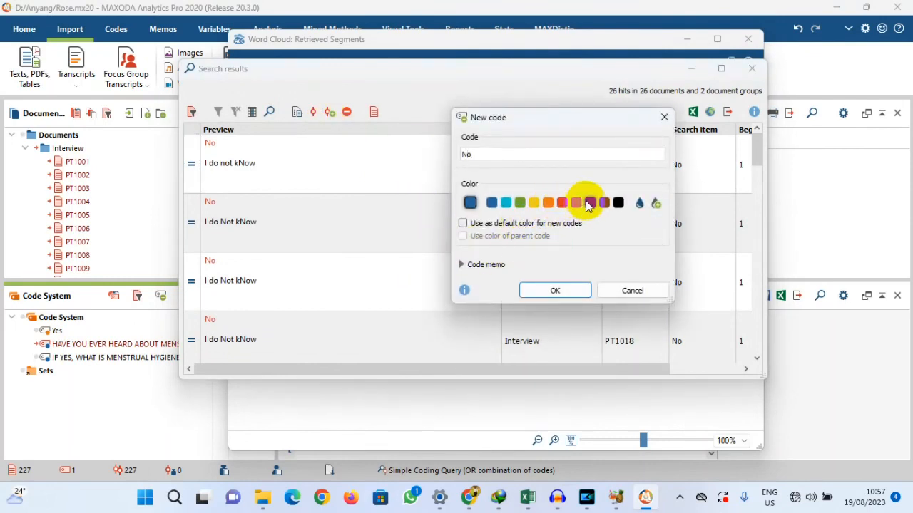
pyautogui.click(555, 290)
pyautogui.click(474, 347)
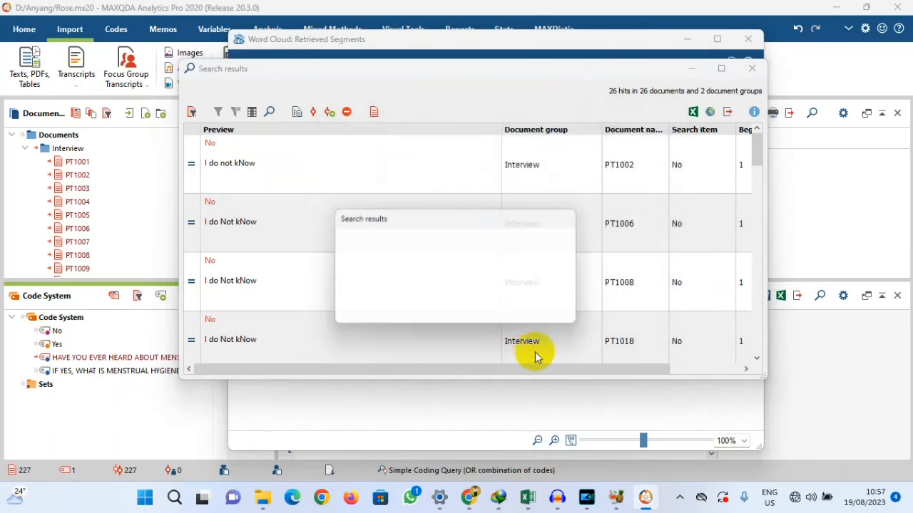
pyautogui.click(535, 317)
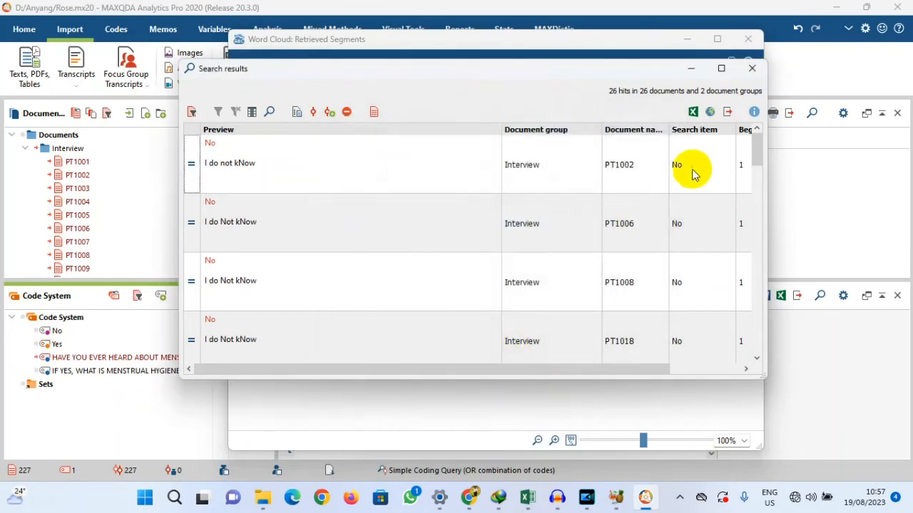
pyautogui.click(752, 71)
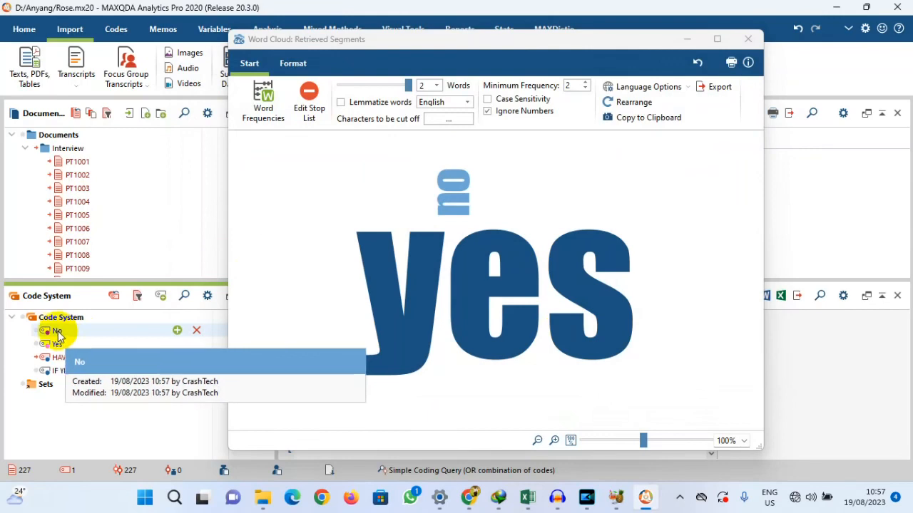
# Move the Yes and No codes beneath HAVE YOU EVER HEARD ABOUT MENSTRUAL HYGIENE? as subcodes.
pyautogui.moveTo(56, 335)
pyautogui.mouseDown()
pyautogui.moveTo(69, 357)
pyautogui.moveTo(60, 334)
pyautogui.moveTo(64, 346)
pyautogui.mouseUp()
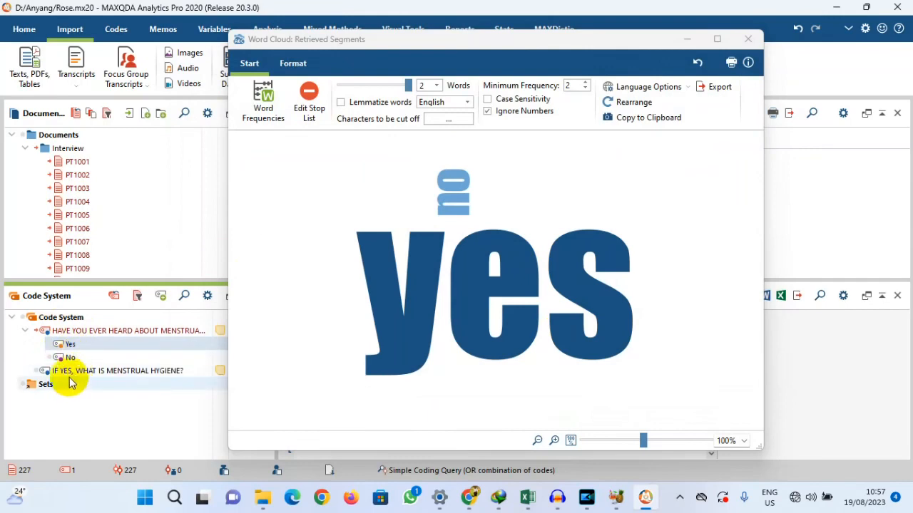
pyautogui.click(64, 372)
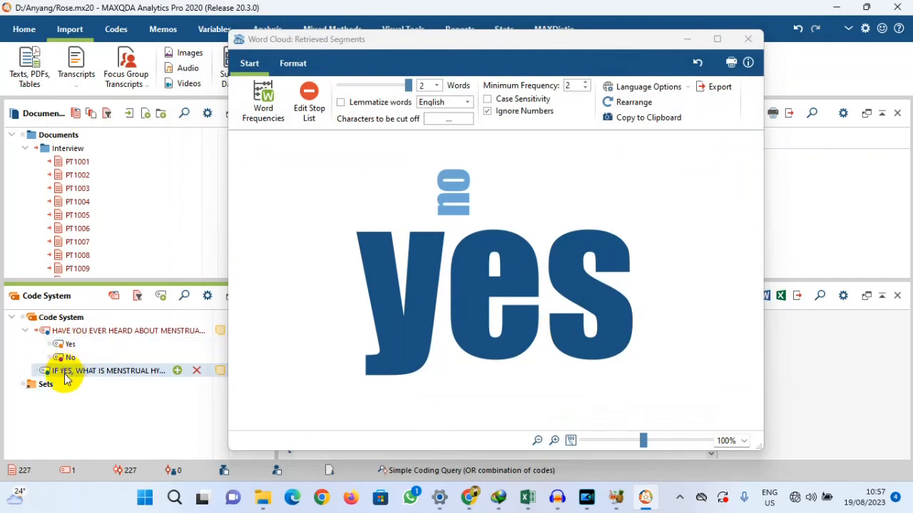
pyautogui.click(65, 371)
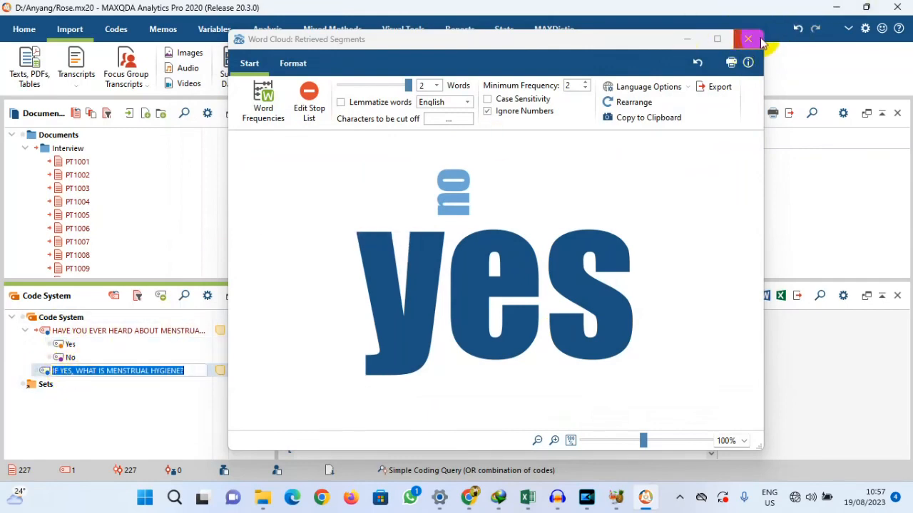
# View the word frequencies behind the word cloud, and close both the table and the cloud.
pyautogui.click(262, 100)
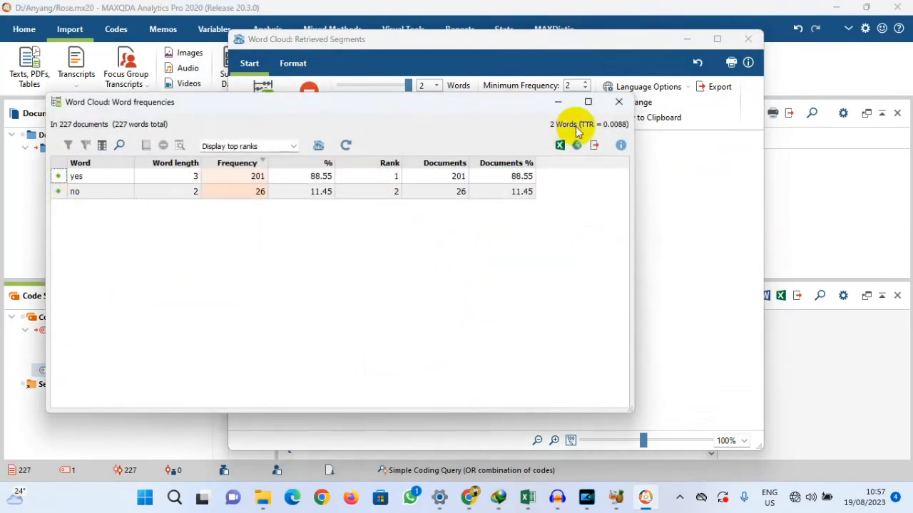
pyautogui.click(617, 104)
pyautogui.click(747, 38)
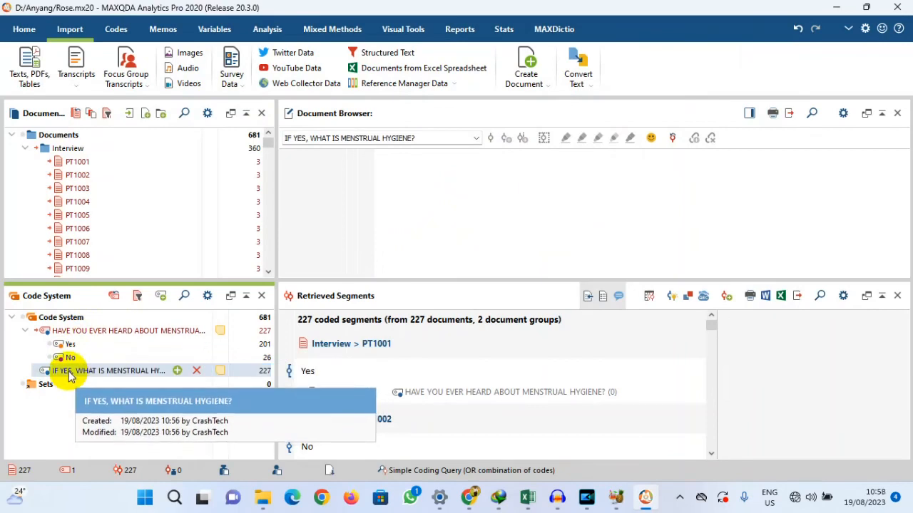
# Make IF YES, WHAT IS MENSTRUAL HYGIENE? a subcode of Yes.
pyautogui.moveTo(69, 376); pyautogui.dragTo(100, 349)
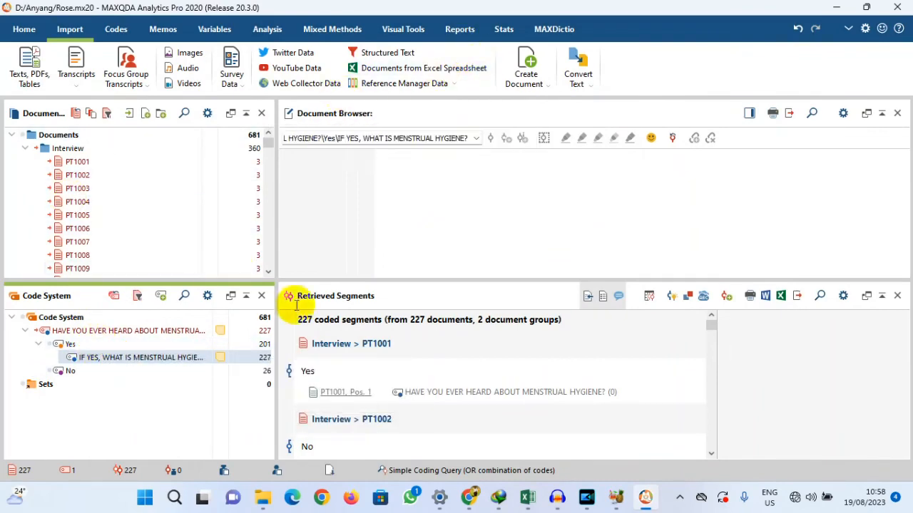
pyautogui.doubleClick(107, 360)
pyautogui.click(736, 87)
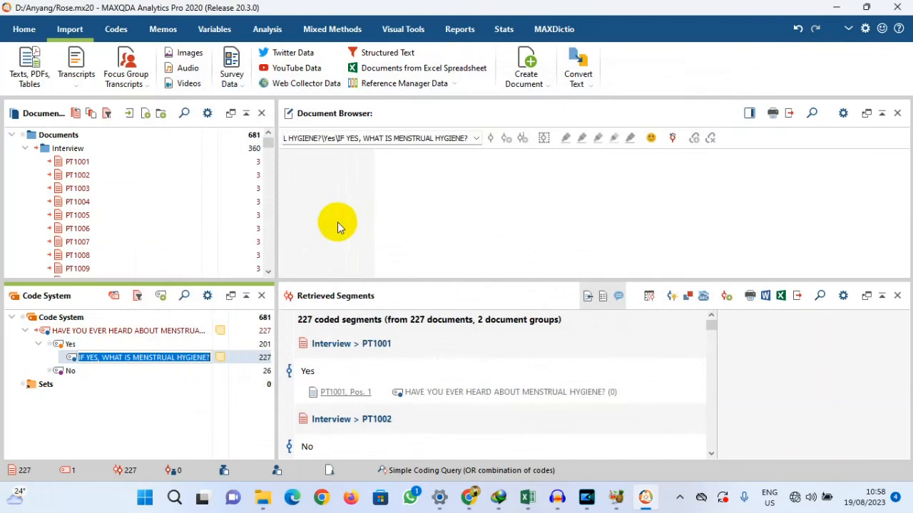
# Activate IF YES, WHAT IS MENSTRUAL HYGIENE? as well and look through the retrieved answers participant by participant.
pyautogui.click(63, 358)
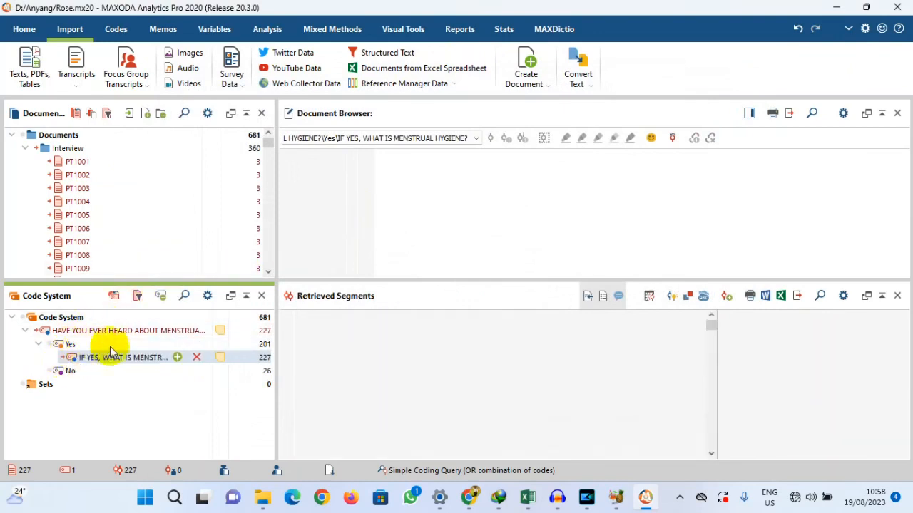
pyautogui.scroll(-3, 373, 362)
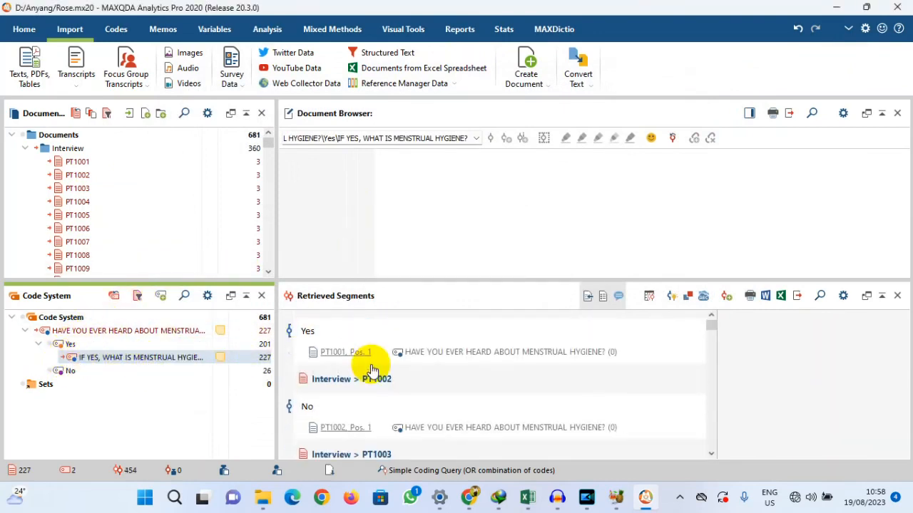
pyautogui.scroll(-4, 370, 365)
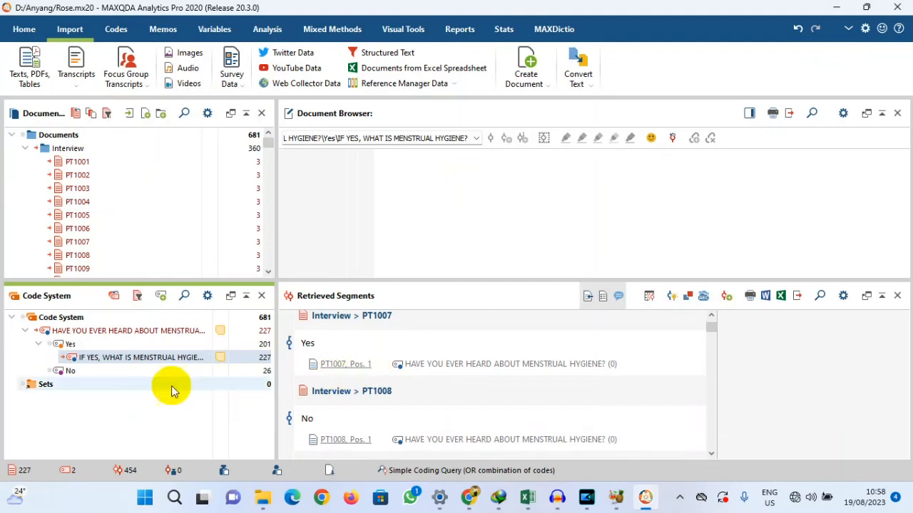
pyautogui.click(123, 366)
pyautogui.scroll(-6, 405, 378)
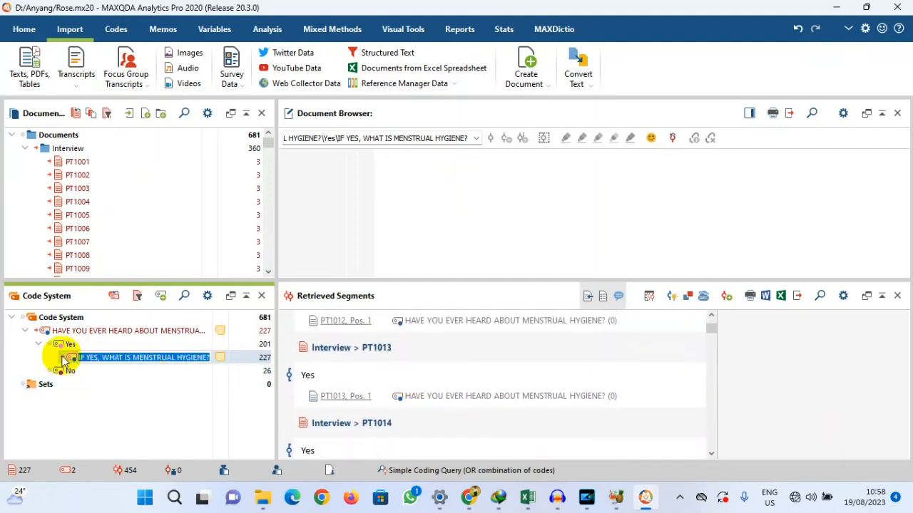
pyautogui.click(65, 359)
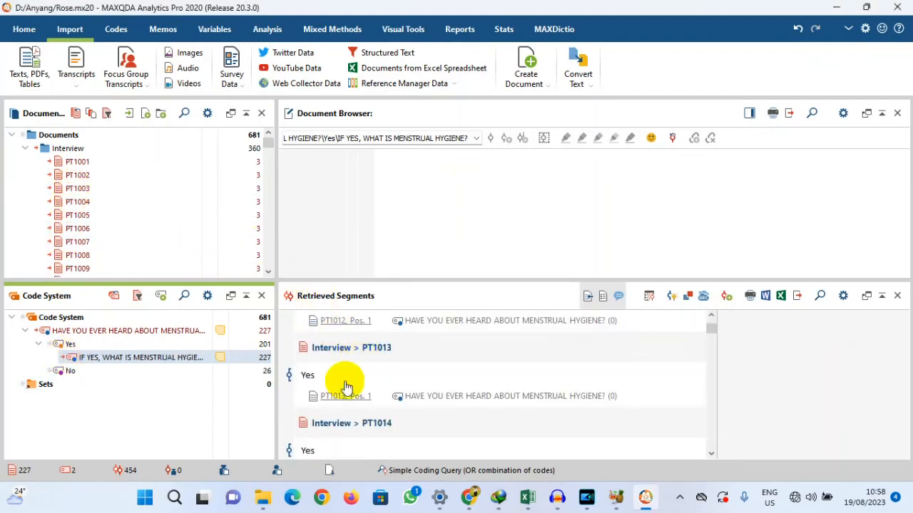
pyautogui.click(123, 363)
pyautogui.scroll(-4, 385, 363)
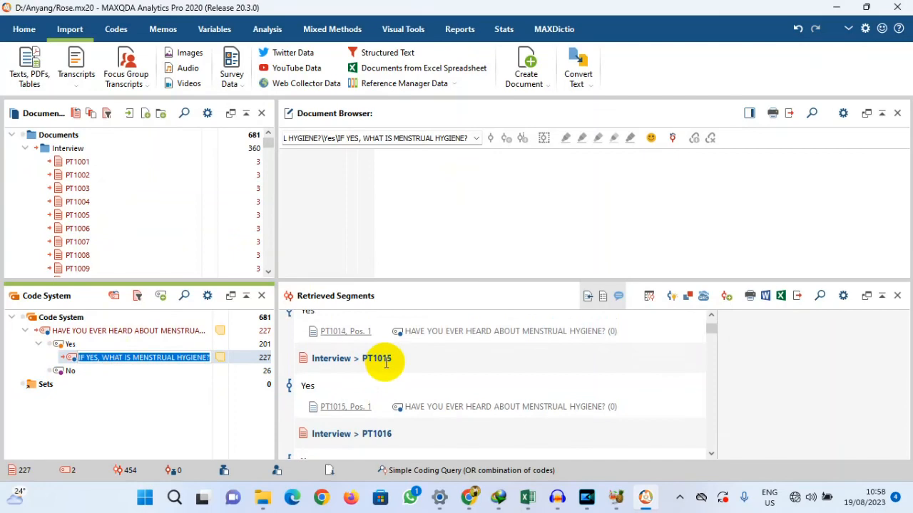
pyautogui.scroll(-9, 386, 363)
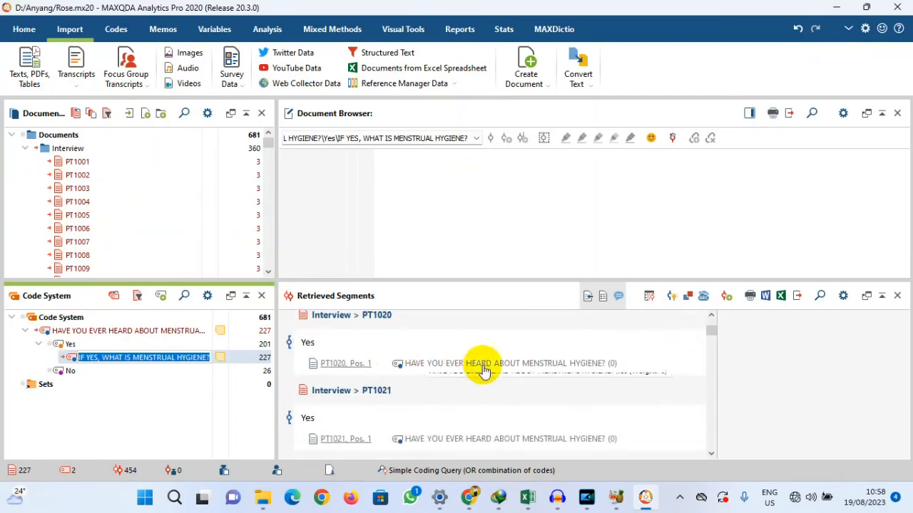
# Reset the code activations and retrieve only the IF YES, WHAT IS MENSTRUAL HYGIENE? segments.
pyautogui.click(26, 322)
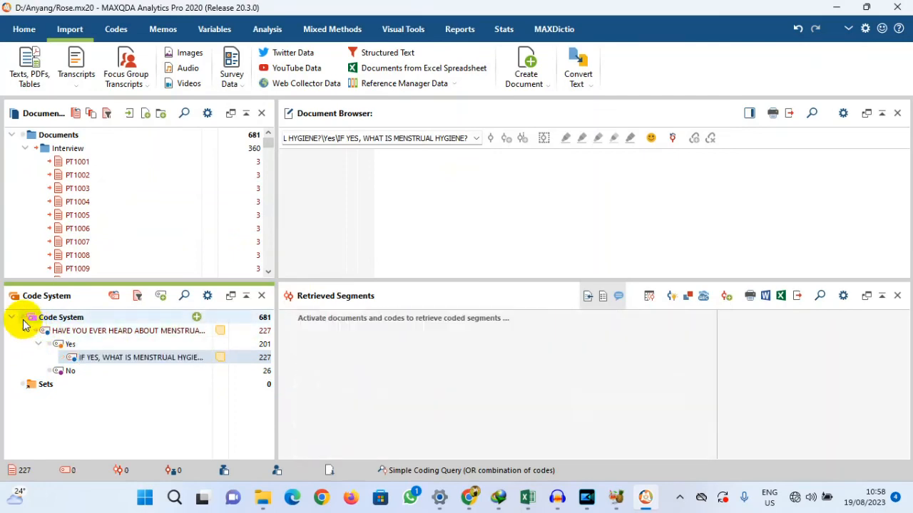
pyautogui.click(64, 362)
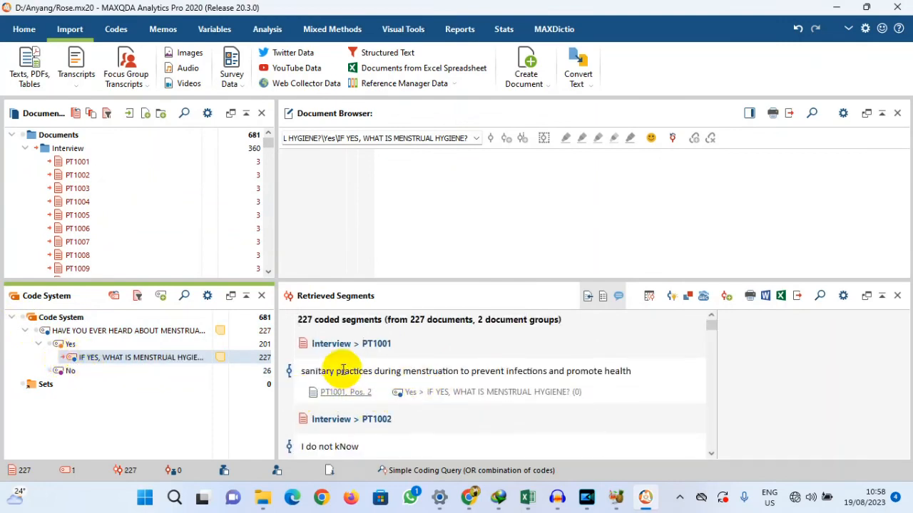
pyautogui.scroll(-1, 342, 370)
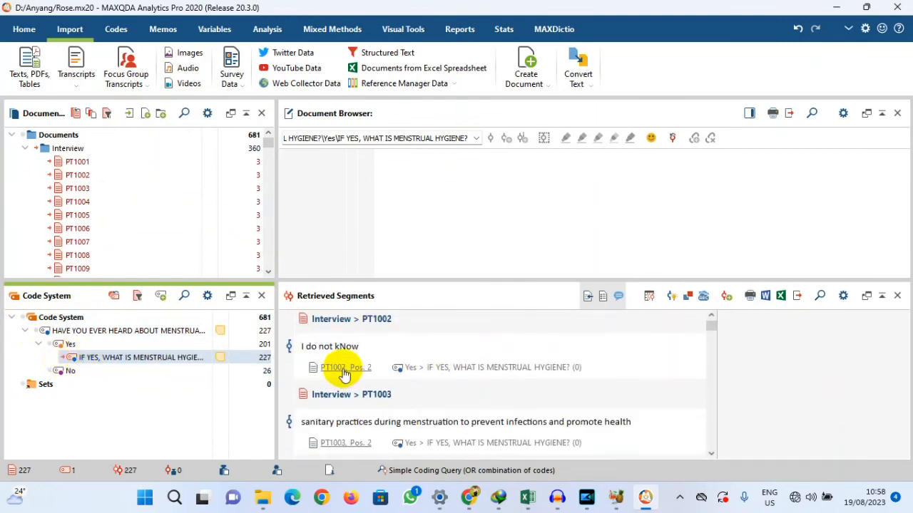
# Code the "I do not kNow" answer in PT1002 with a new brown code named I don't know.
pyautogui.click(288, 349)
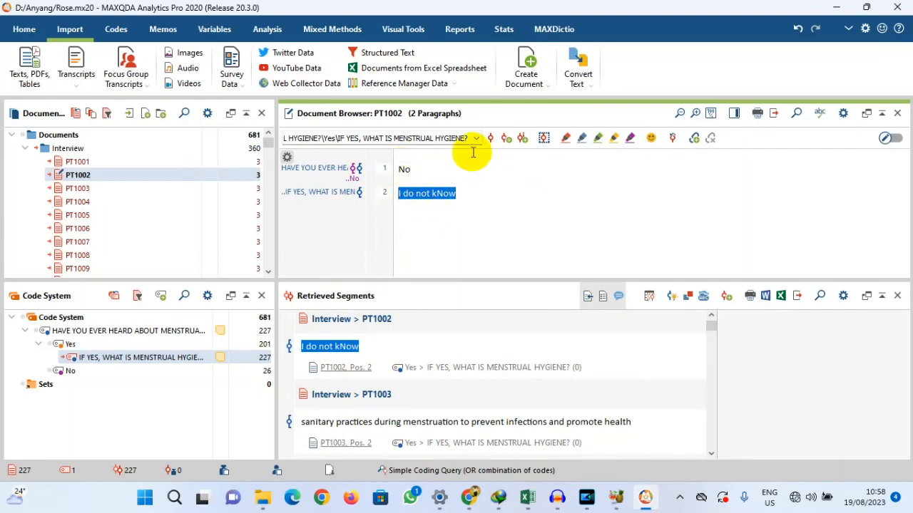
pyautogui.click(506, 139)
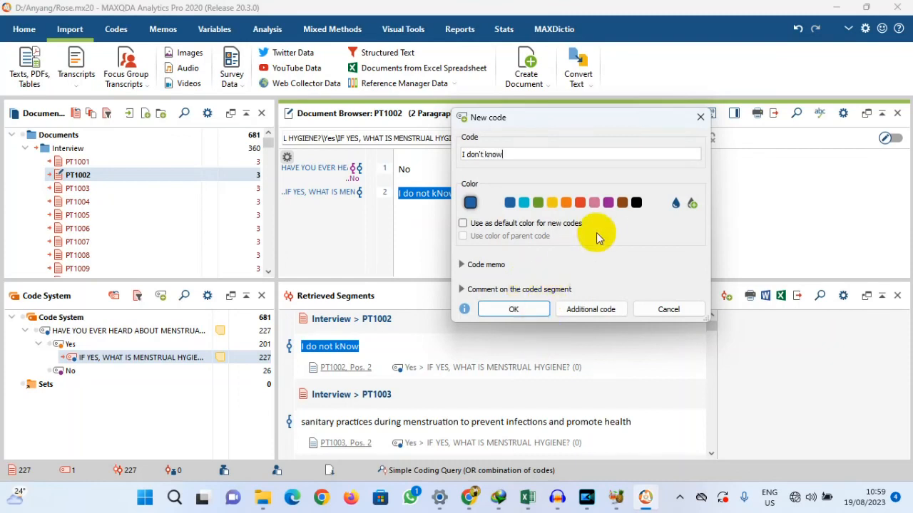
pyautogui.click(513, 308)
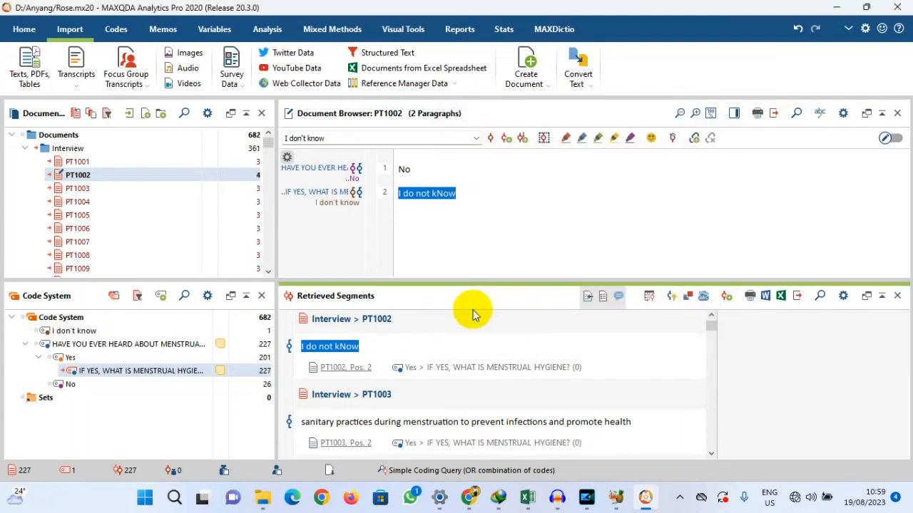
# Move the I don't know code beneath No as a subcode, and collapse the Yes and No branches.
pyautogui.click(83, 332)
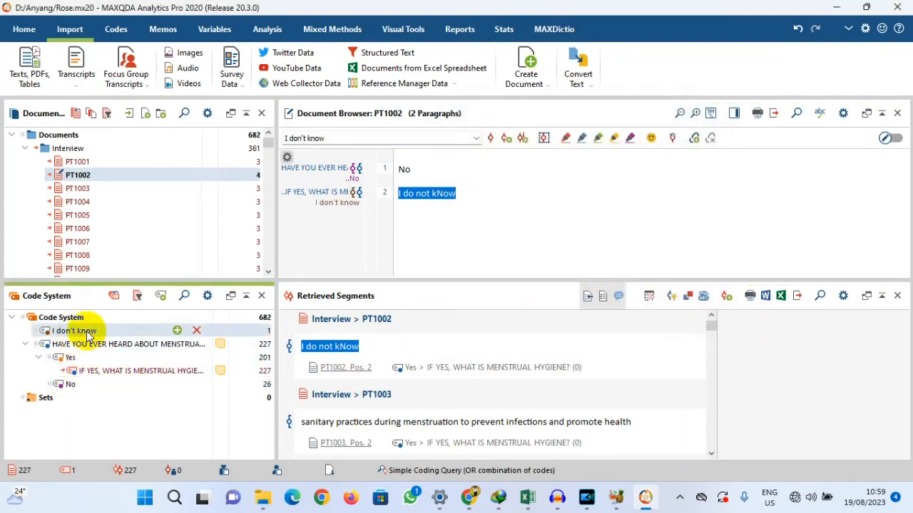
pyautogui.moveTo(66, 335); pyautogui.dragTo(83, 386)
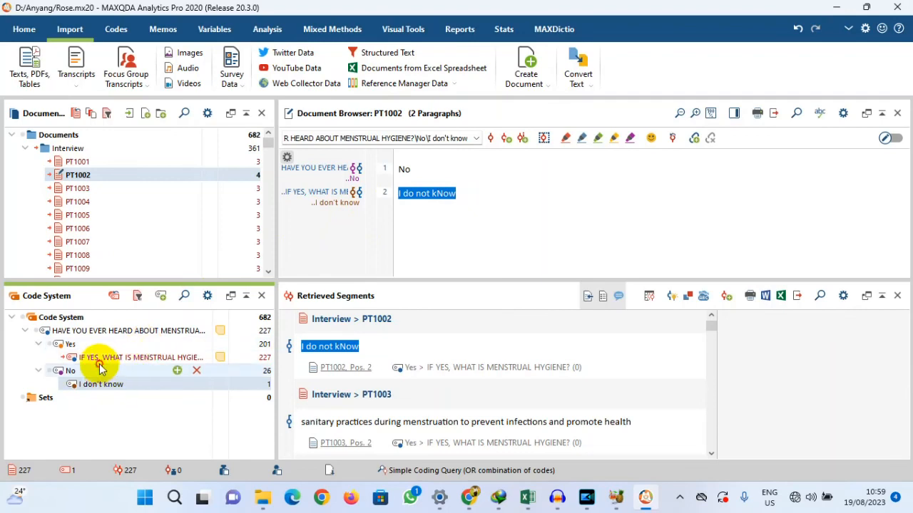
pyautogui.click(38, 370)
pyautogui.click(38, 343)
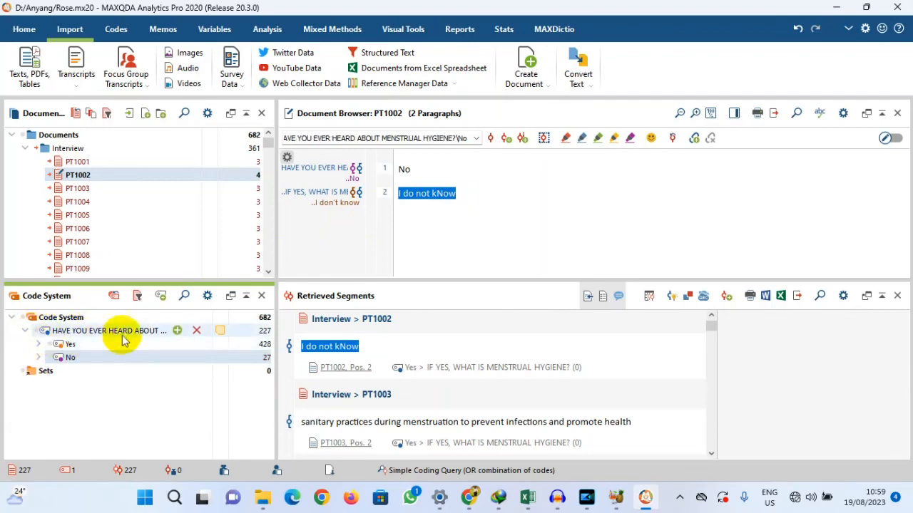
# Review the memo of the HAVE YOU EVER HEARD ABOUT MENSTRUAL HYGIENE? code and rename the code to Heard.
pyautogui.doubleClick(219, 331)
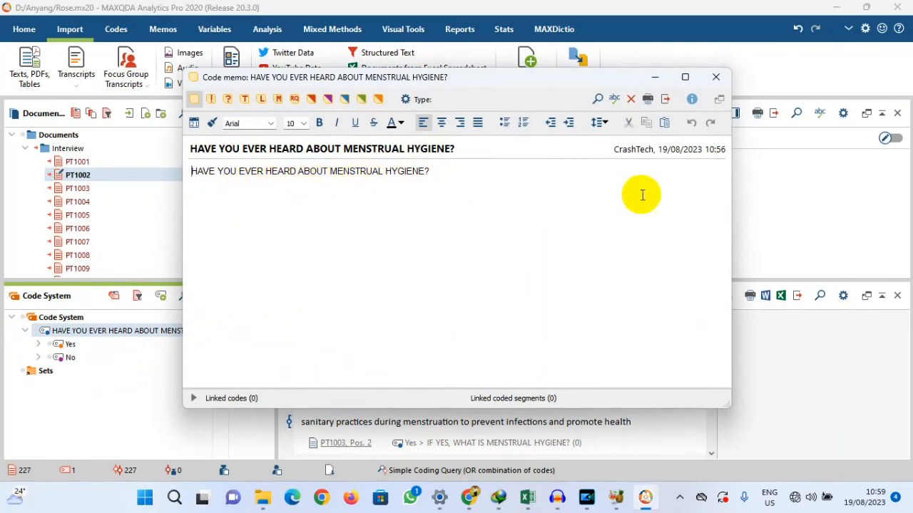
pyautogui.click(716, 76)
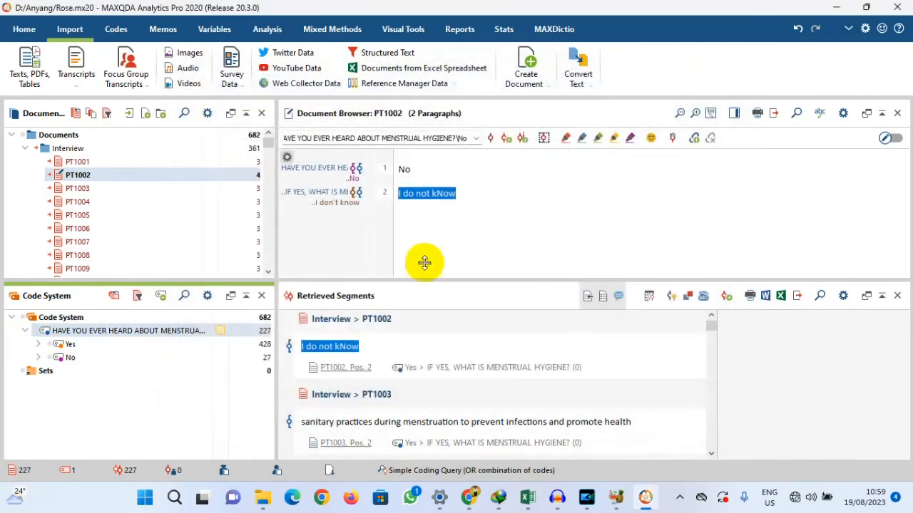
pyautogui.rightClick(99, 337)
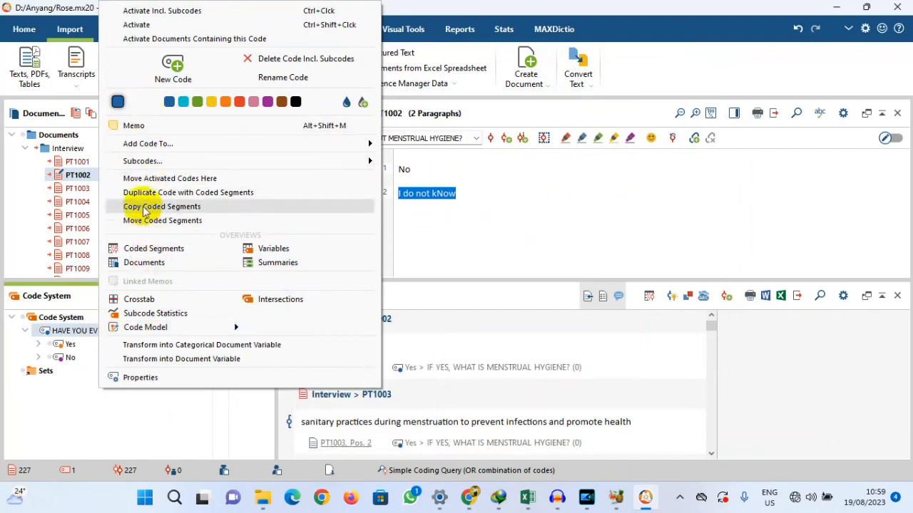
pyautogui.click(79, 335)
pyautogui.doubleClick(80, 336)
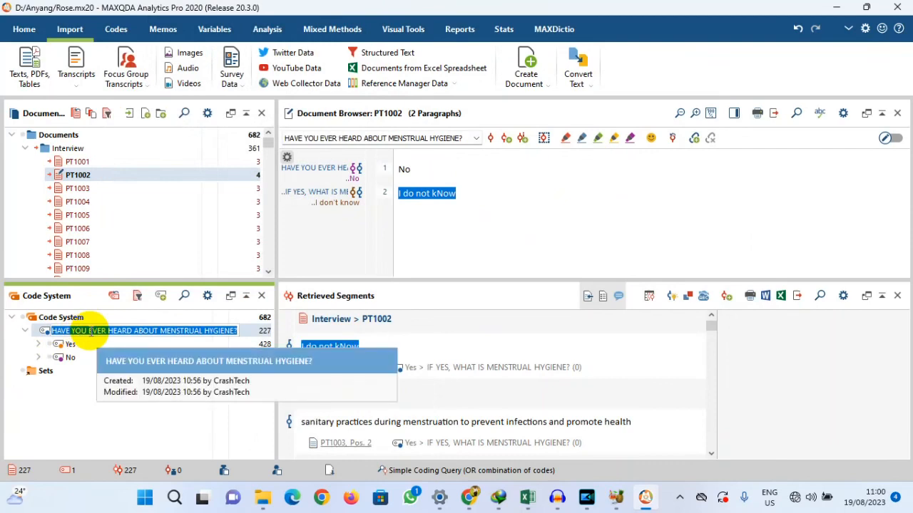
pyautogui.write('Heard')
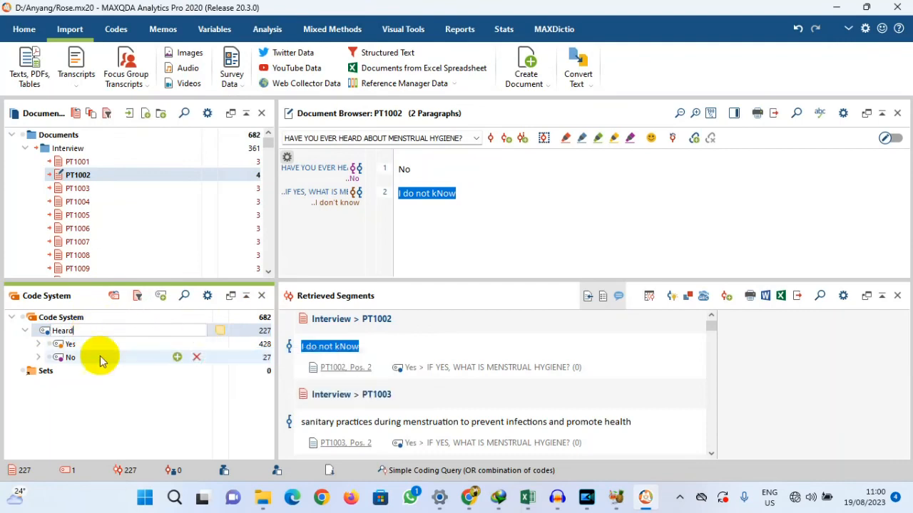
pyautogui.press('Return')
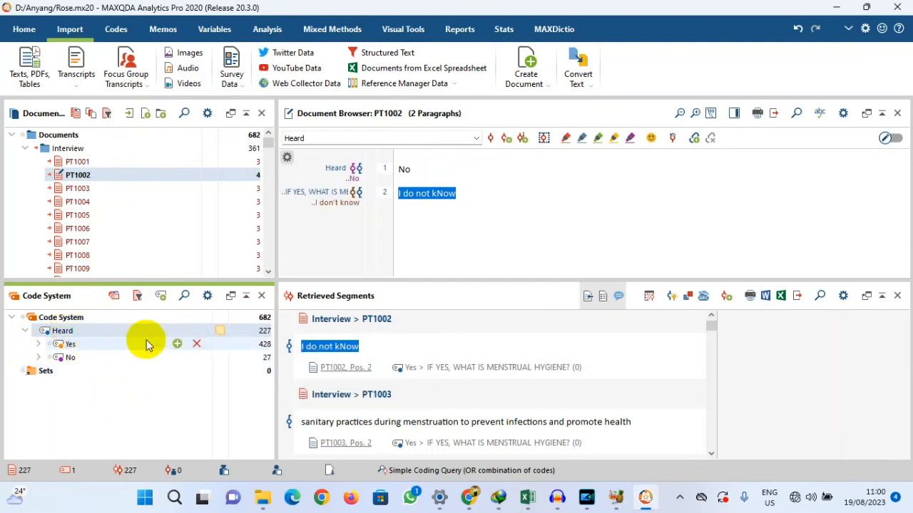
pyautogui.moveTo(221, 335)
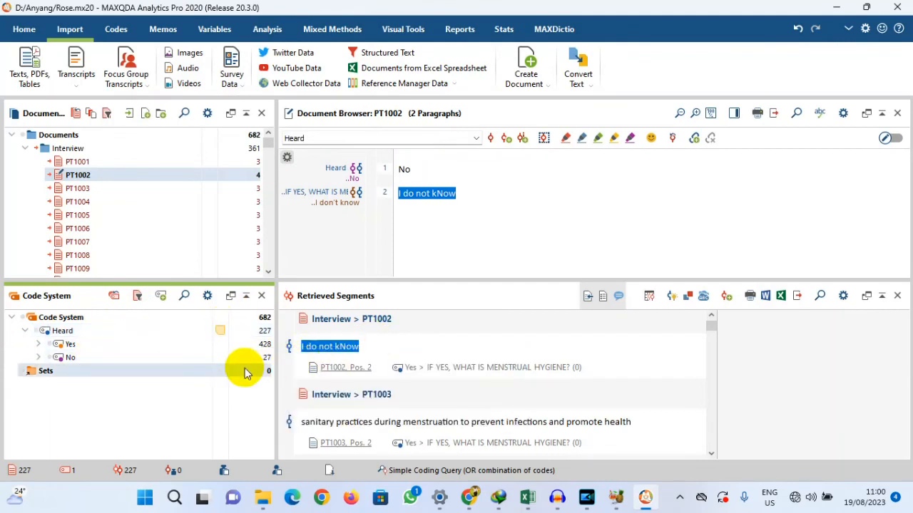
# Activate all codes in the code system and start MAXQDA Stats with the activated documents and codes.
pyautogui.click(502, 28)
pyautogui.click(517, 314)
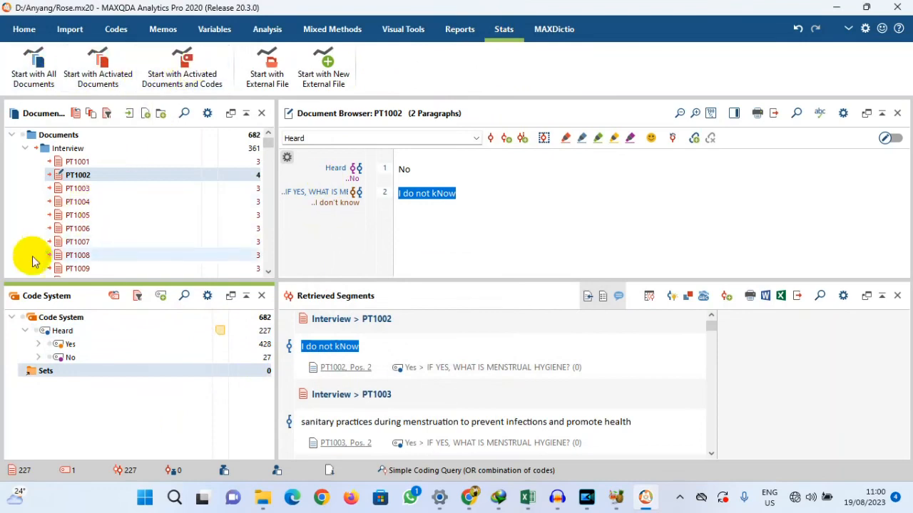
pyautogui.click(20, 321)
pyautogui.click(22, 319)
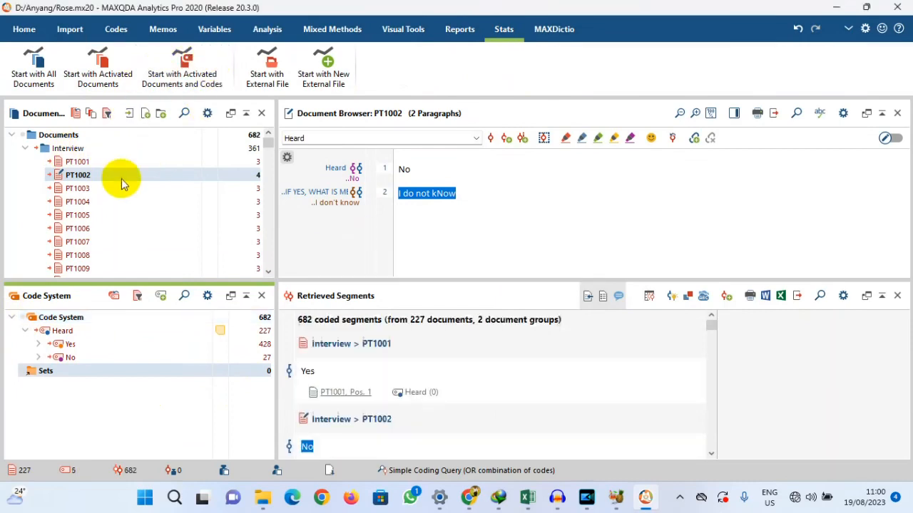
pyautogui.click(183, 64)
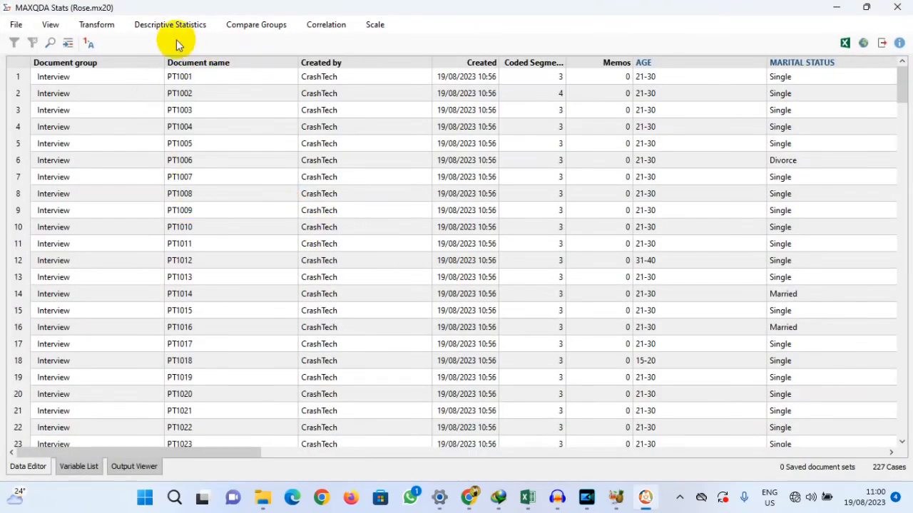
# Run Frequencies for all survey variables, from AGE through Are there available spaces for pad disposal around your school?
pyautogui.click(172, 28)
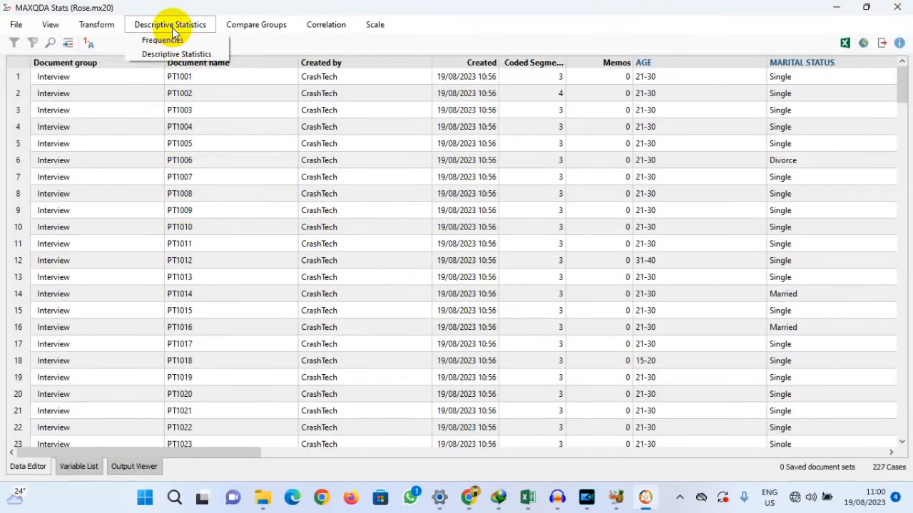
pyautogui.click(164, 38)
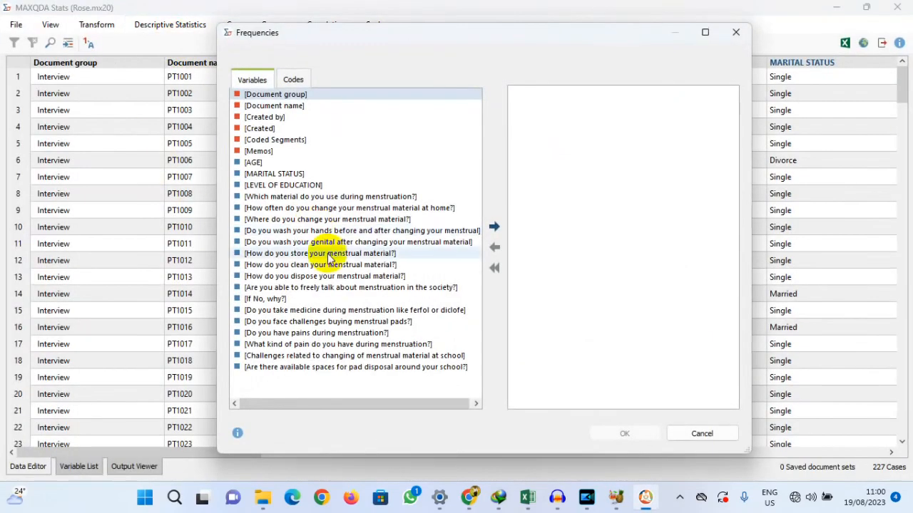
pyautogui.doubleClick(261, 163)
pyautogui.doubleClick(261, 163)
pyautogui.doubleClick(259, 163)
pyautogui.doubleClick(258, 163)
pyautogui.doubleClick(259, 164)
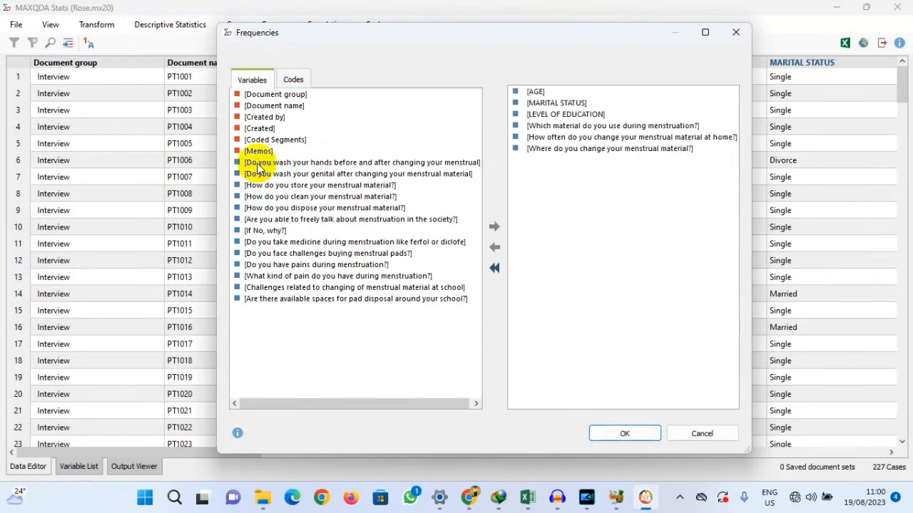
pyautogui.doubleClick(258, 163)
pyautogui.doubleClick(258, 164)
pyautogui.doubleClick(258, 163)
pyautogui.doubleClick(258, 163)
pyautogui.doubleClick(258, 163)
pyautogui.doubleClick(258, 163)
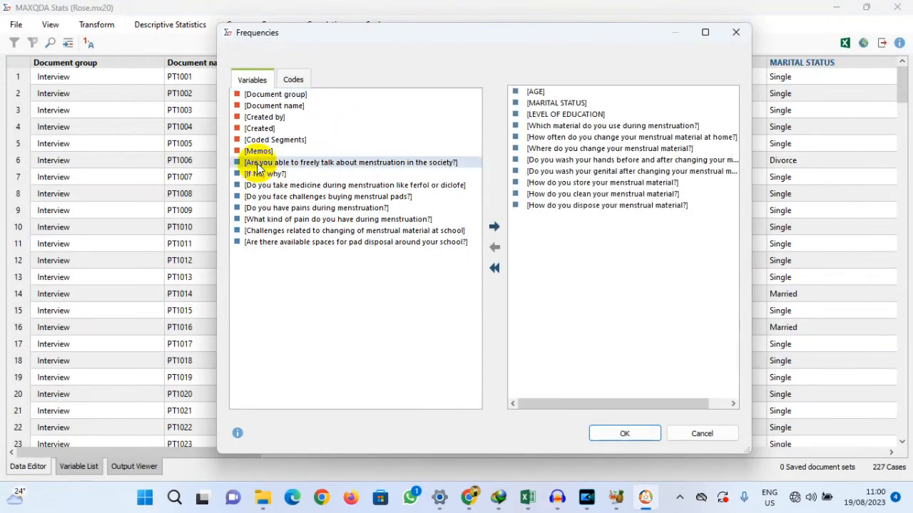
pyautogui.doubleClick(258, 163)
pyautogui.doubleClick(258, 163)
pyautogui.doubleClick(258, 163)
pyautogui.doubleClick(258, 164)
pyautogui.doubleClick(258, 164)
pyautogui.doubleClick(258, 163)
pyautogui.doubleClick(258, 163)
pyautogui.doubleClick(258, 163)
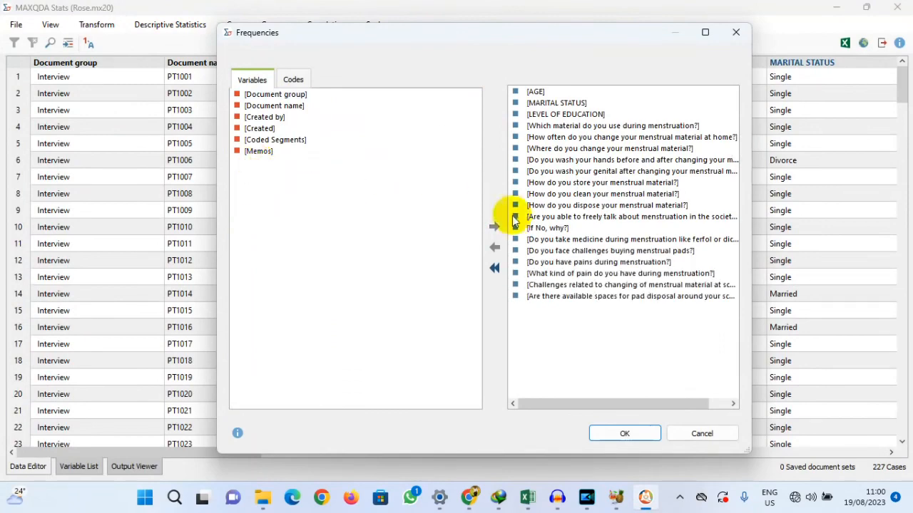
pyautogui.click(619, 434)
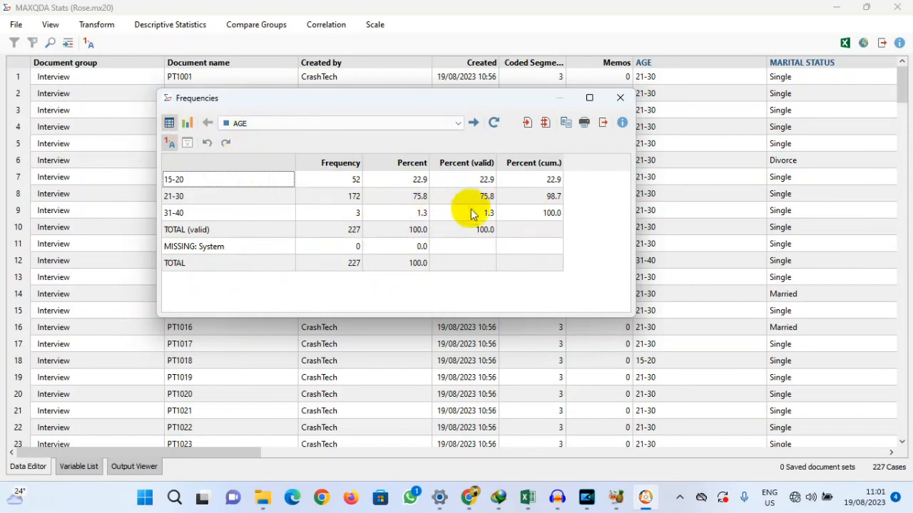
# Display the AGE frequencies as a pie chart and recolour the 15-20 slice light blue.
pyautogui.click(186, 123)
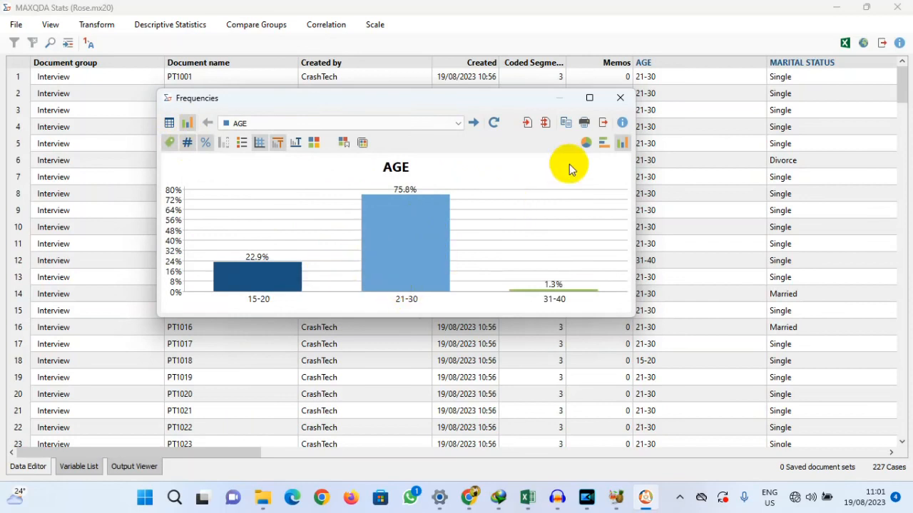
pyautogui.click(585, 142)
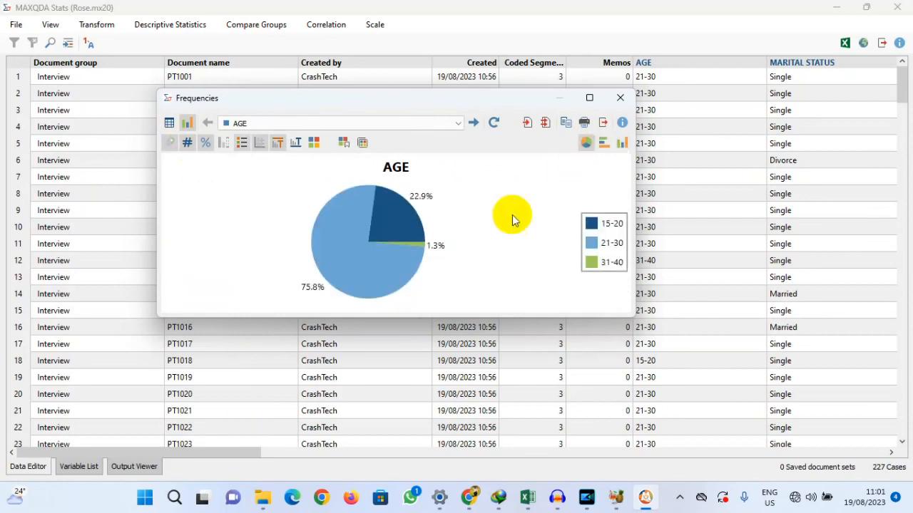
pyautogui.doubleClick(393, 226)
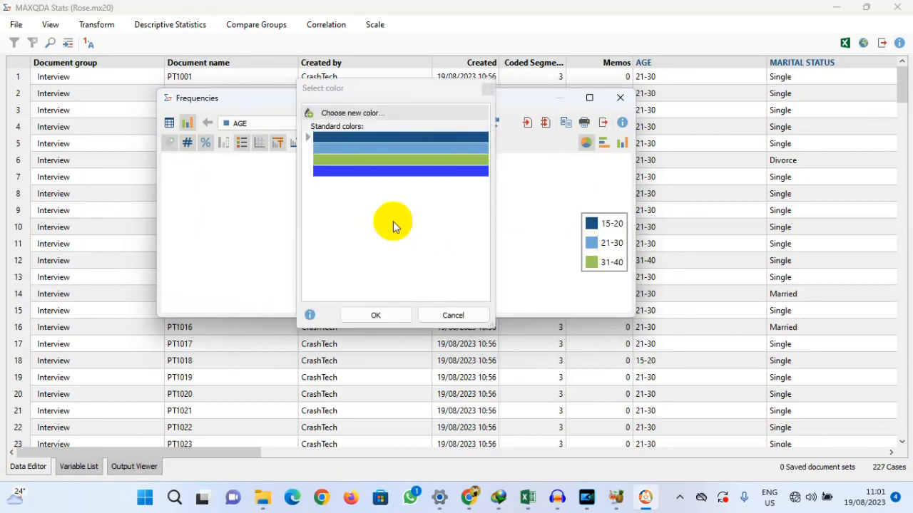
pyautogui.click(318, 148)
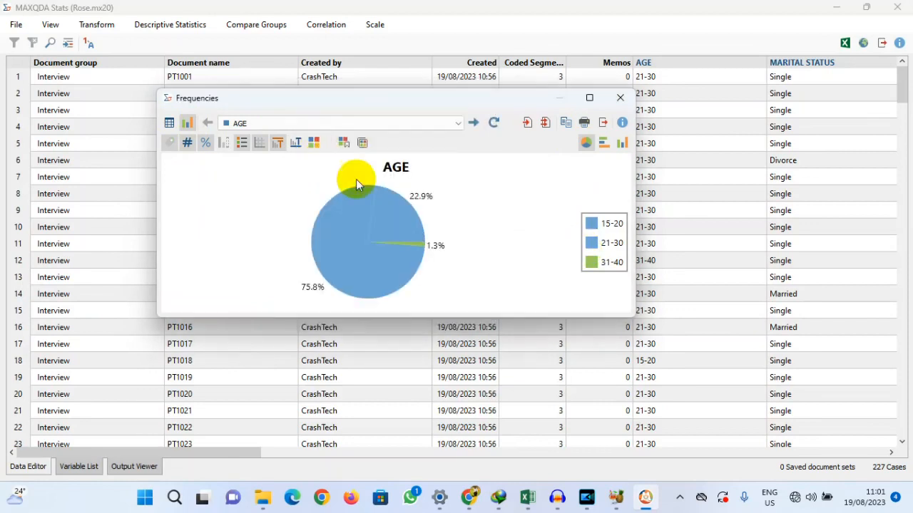
# Apply the orange-to-red colour scheme to the AGE pie chart.
pyautogui.click(313, 142)
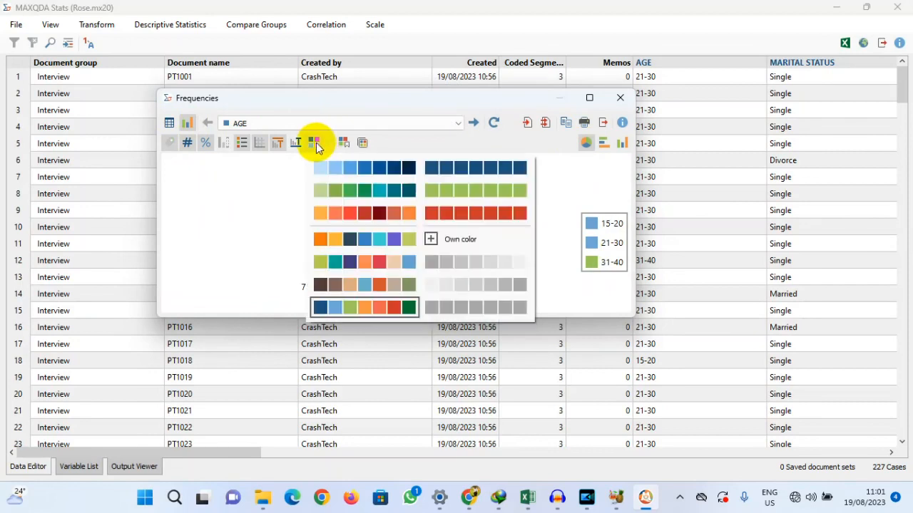
pyautogui.click(376, 209)
pyautogui.click(519, 312)
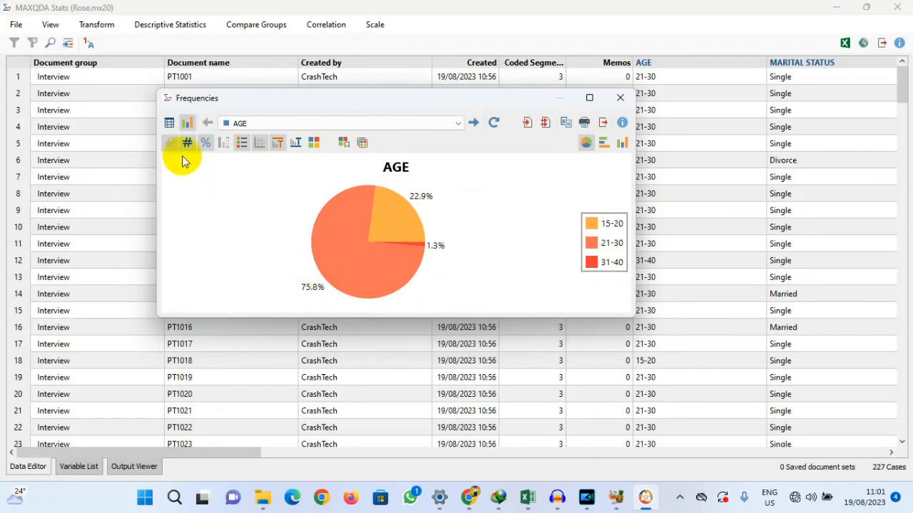
# Try the count and percentage labels on the AGE pie chart, keep the percentages, and add a placeholder caption below the chart.
pyautogui.click(204, 143)
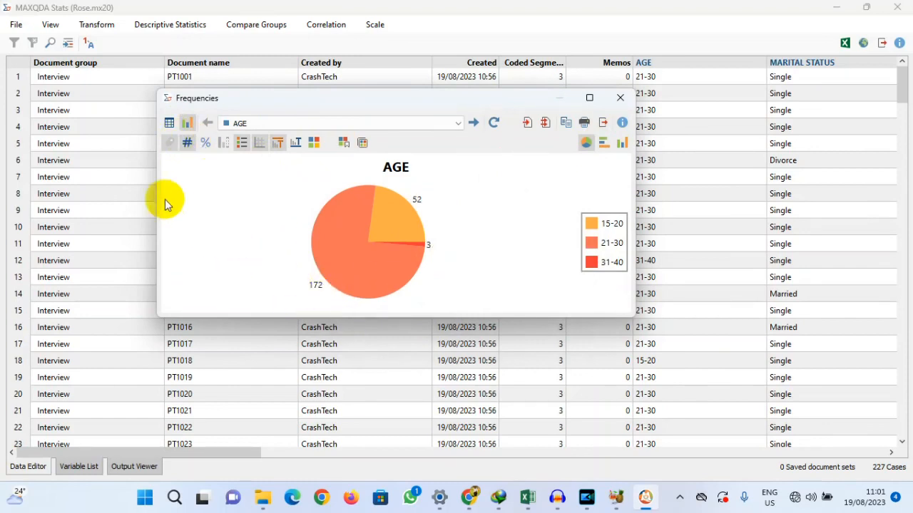
pyautogui.click(185, 146)
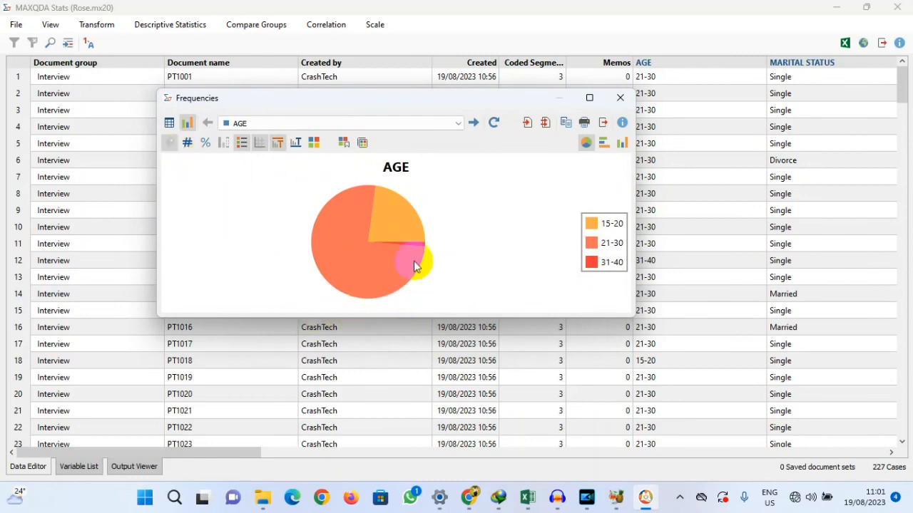
pyautogui.click(186, 143)
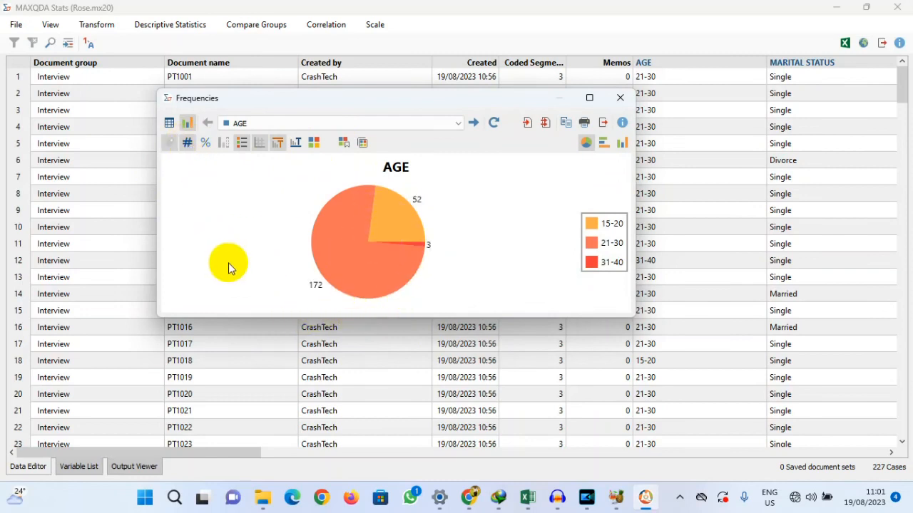
pyautogui.click(205, 143)
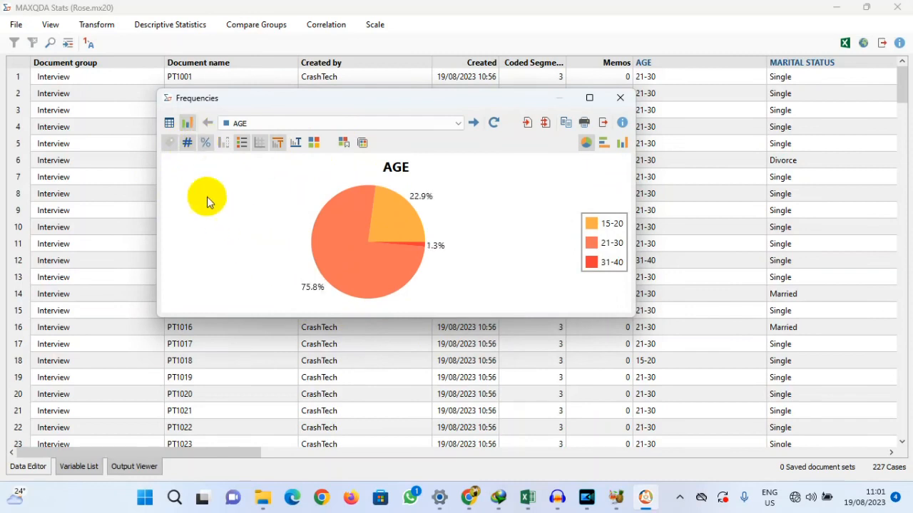
pyautogui.click(186, 143)
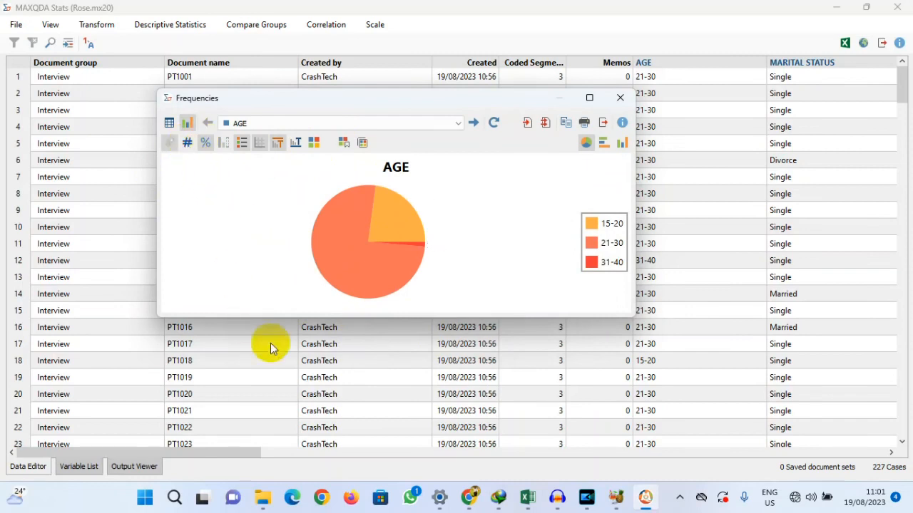
pyautogui.click(201, 146)
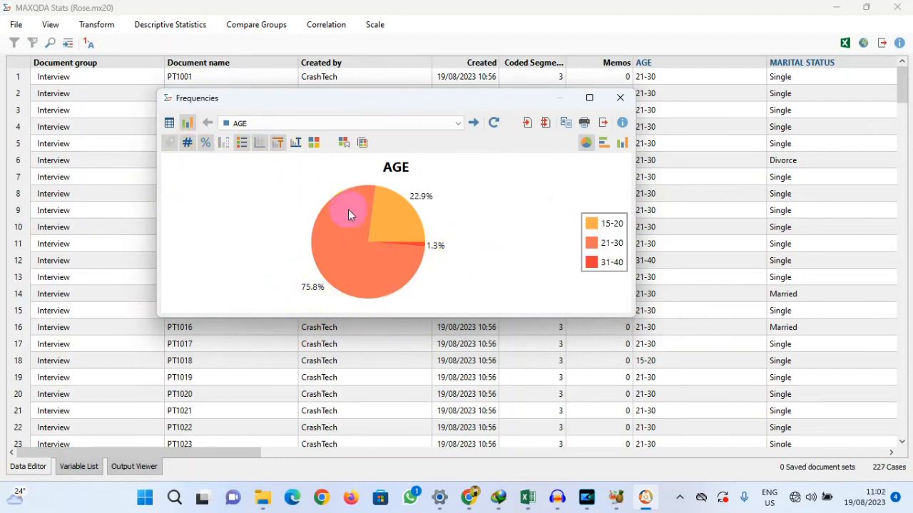
pyautogui.click(295, 142)
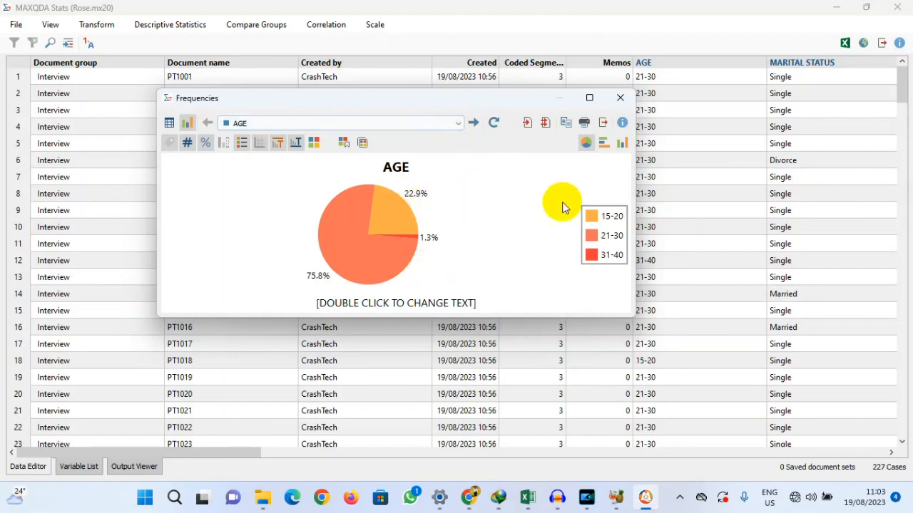
# Open Microsoft Word and create a blank document.
pyautogui.moveTo(612, 504)
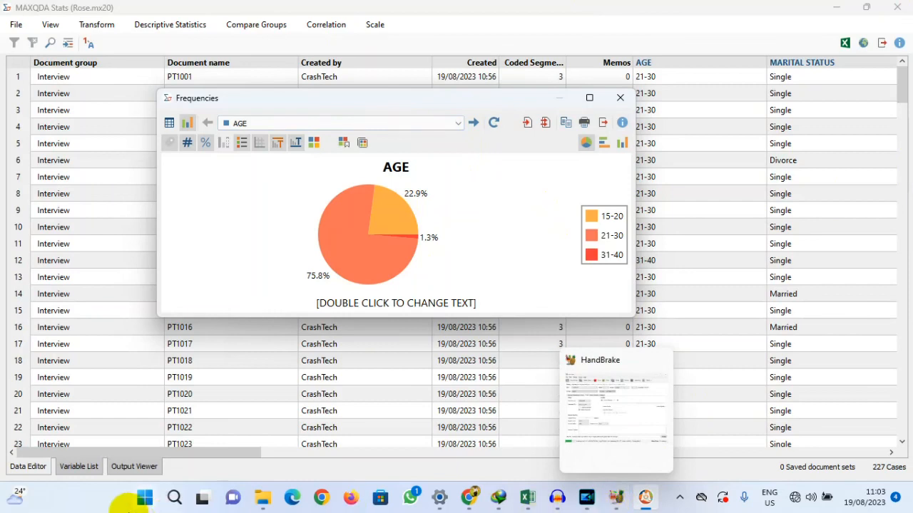
pyautogui.click(174, 499)
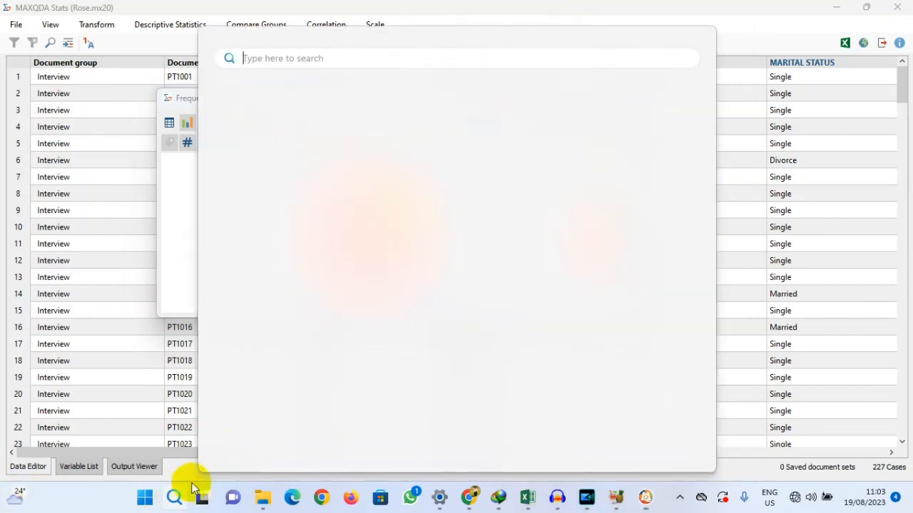
pyautogui.click(250, 187)
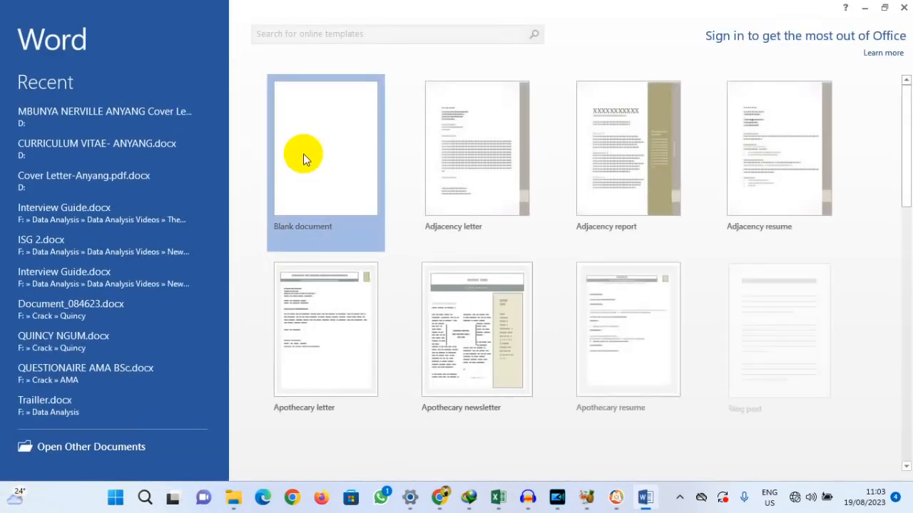
pyautogui.click(321, 232)
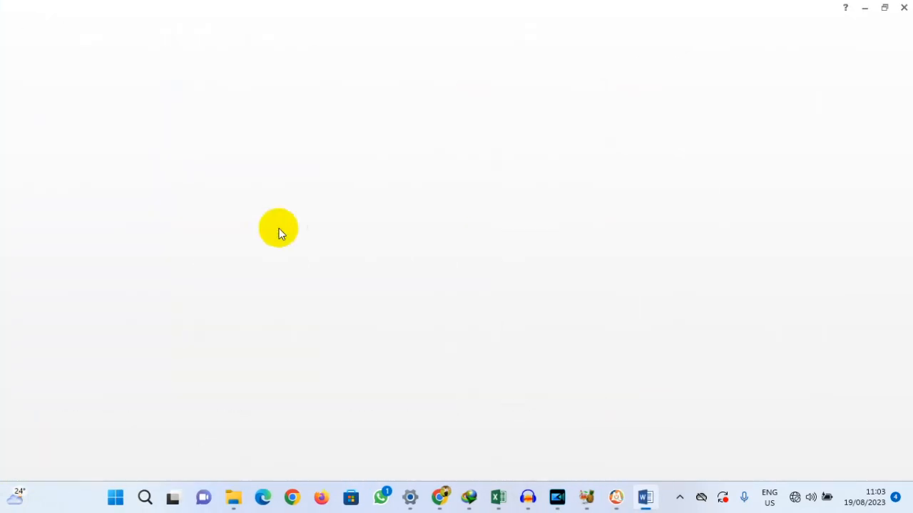
# Try to copy the AGE pie chart from the MAXQDA Frequencies window and paste it into the blank Word document.
pyautogui.click(864, 7)
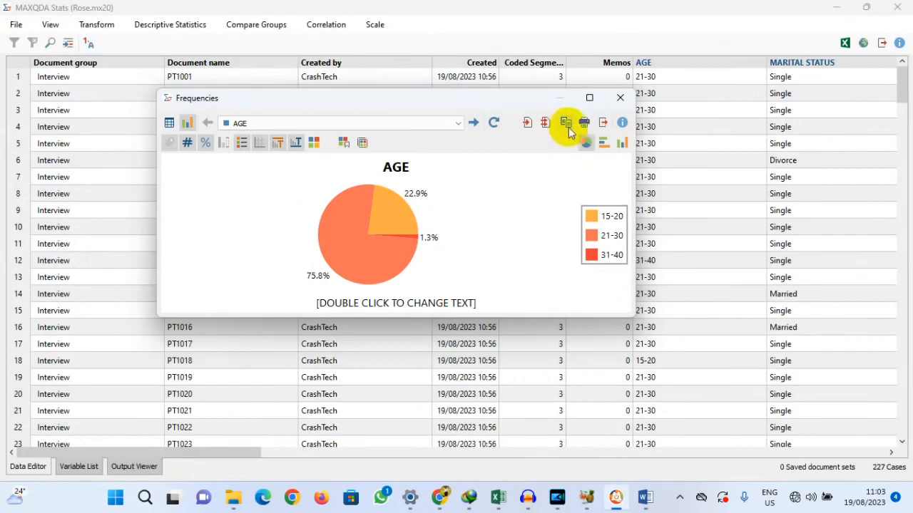
pyautogui.click(645, 497)
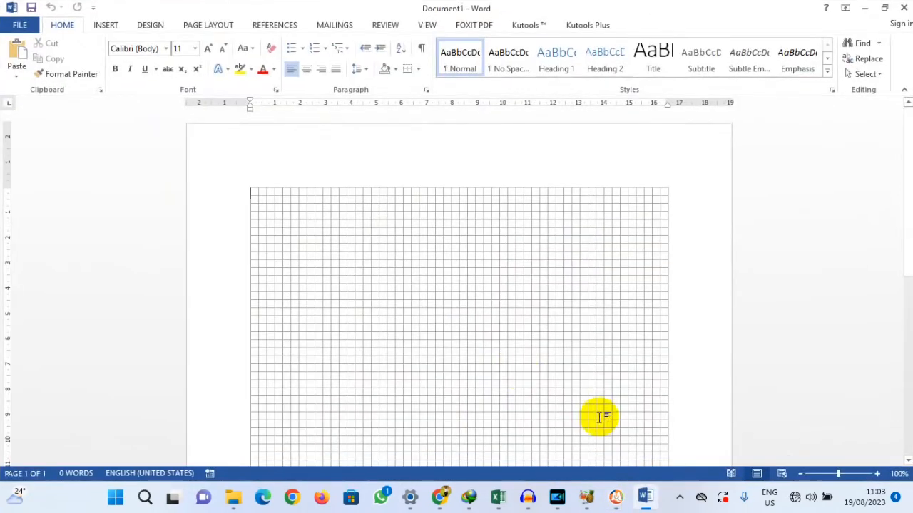
pyautogui.rightClick(333, 241)
pyautogui.click(363, 301)
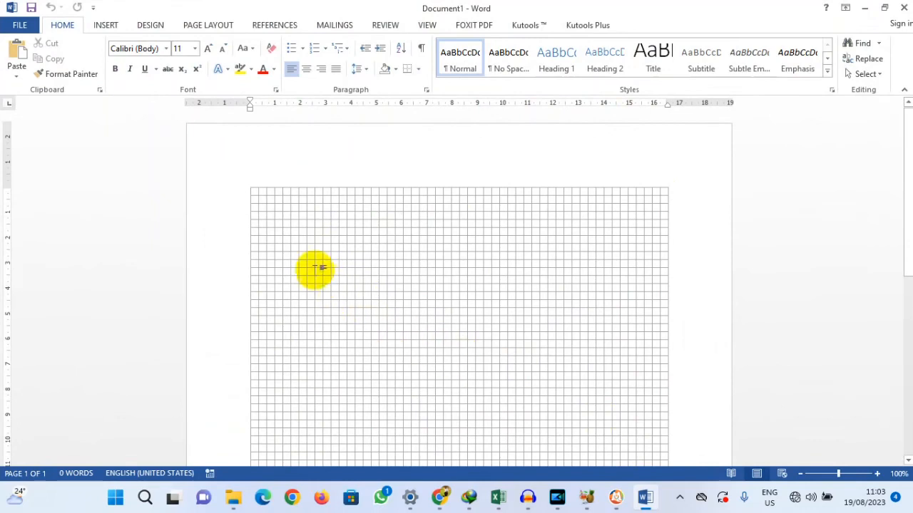
pyautogui.rightClick(270, 214)
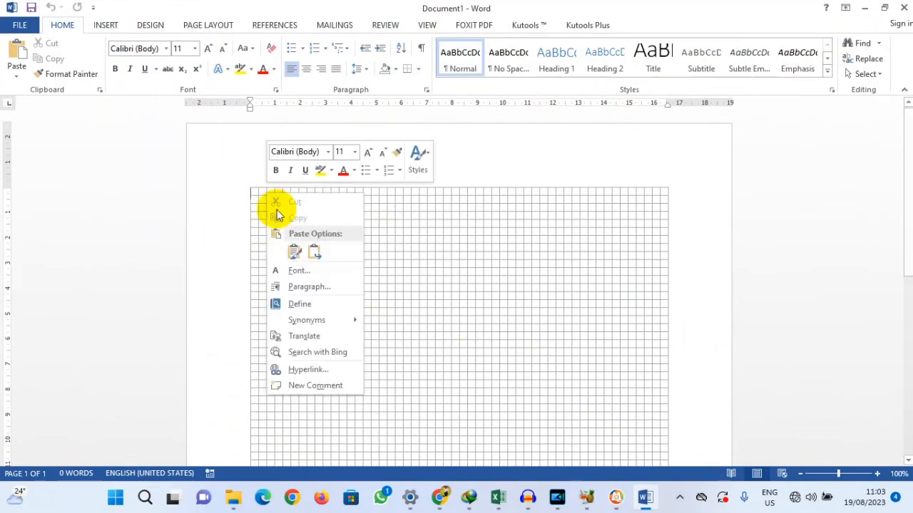
pyautogui.click(307, 252)
# Retry copying the AGE pie chart from MAXQDA and pasting it into Word with source formatting kept.
pyautogui.click(613, 496)
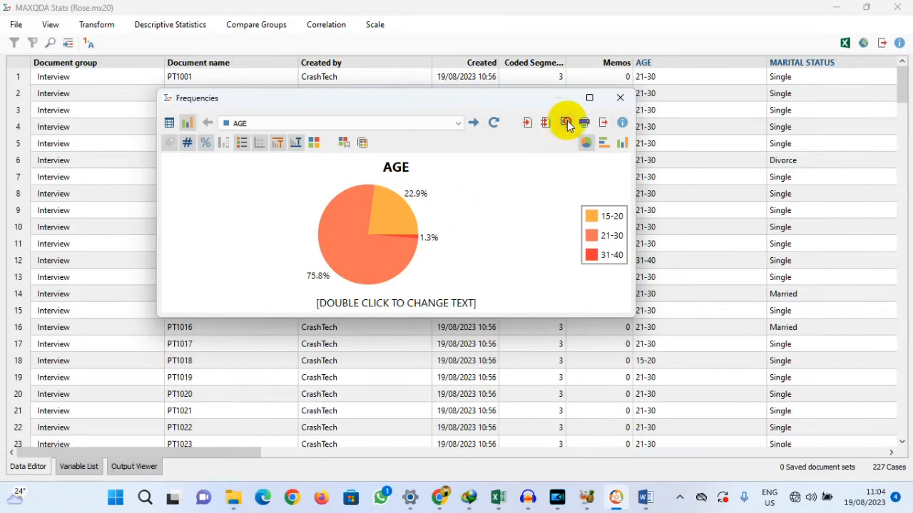
pyautogui.click(645, 497)
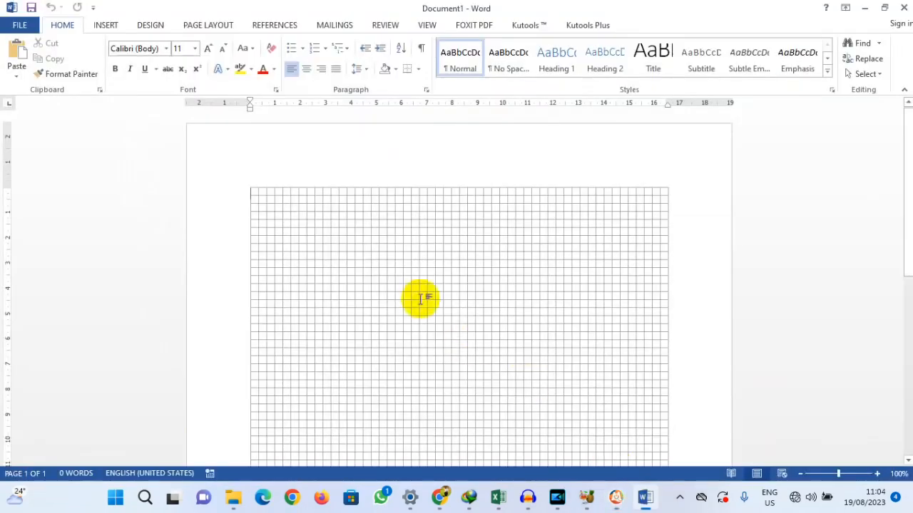
pyautogui.rightClick(290, 207)
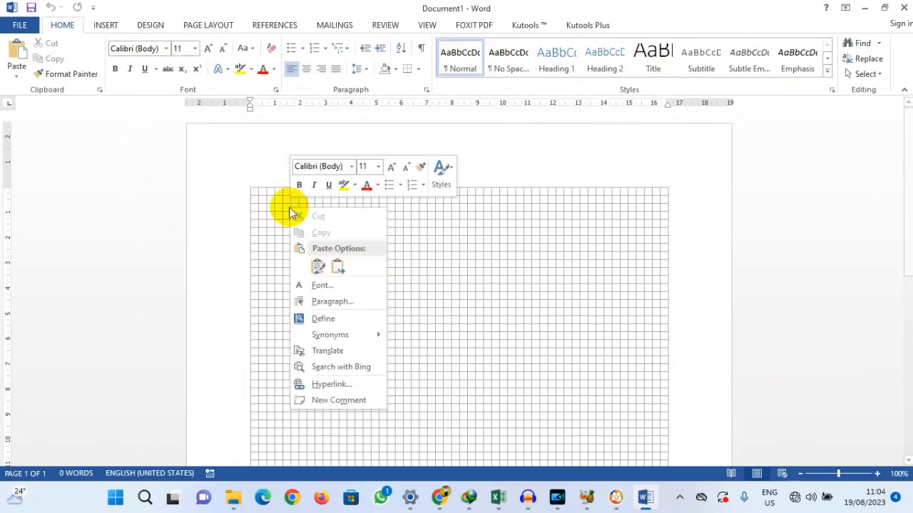
pyautogui.click(317, 266)
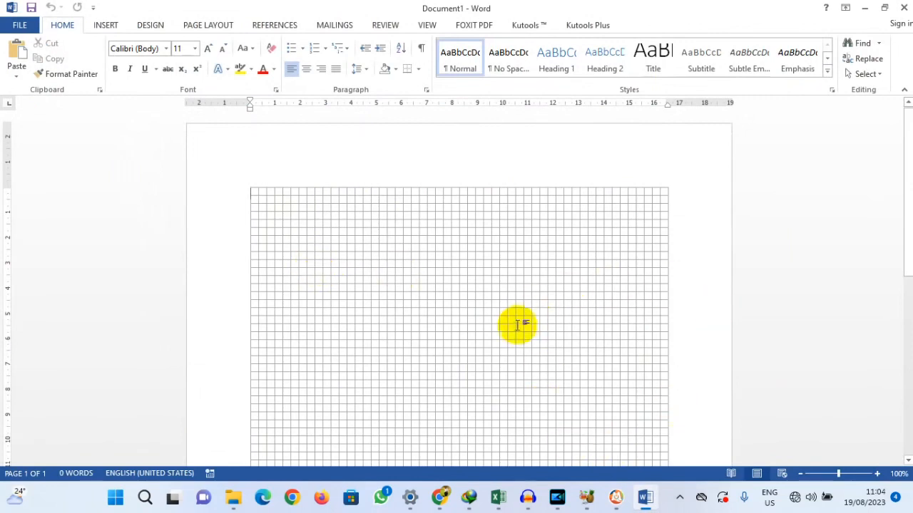
pyautogui.scroll(-2, 516, 321)
# Enlarge the AGE pie chart in MAXQDA, insert it into the Output Viewer, and restore the Frequencies window's size.
pyautogui.click(616, 497)
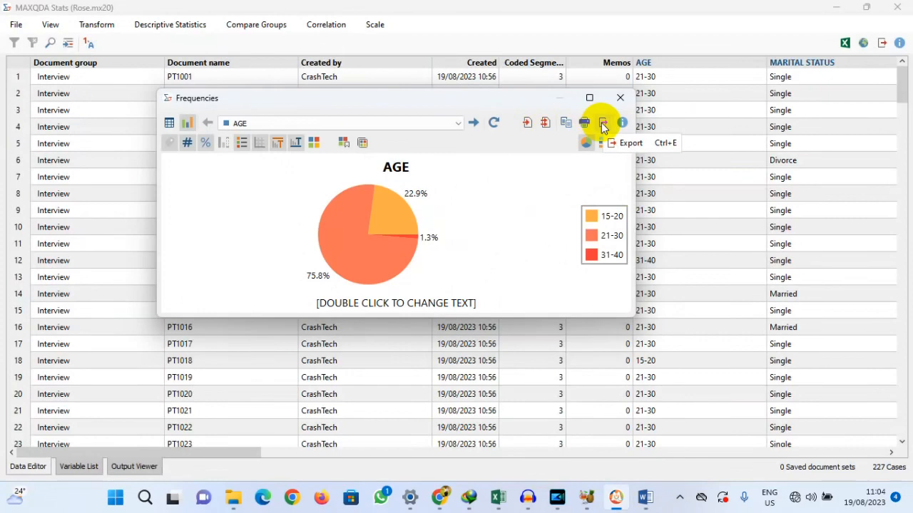
pyautogui.click(589, 99)
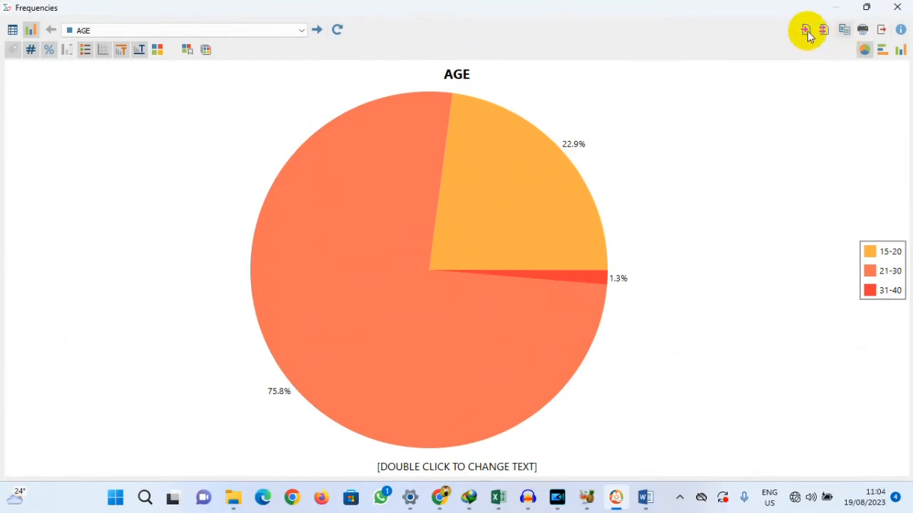
pyautogui.click(866, 7)
pyautogui.click(867, 18)
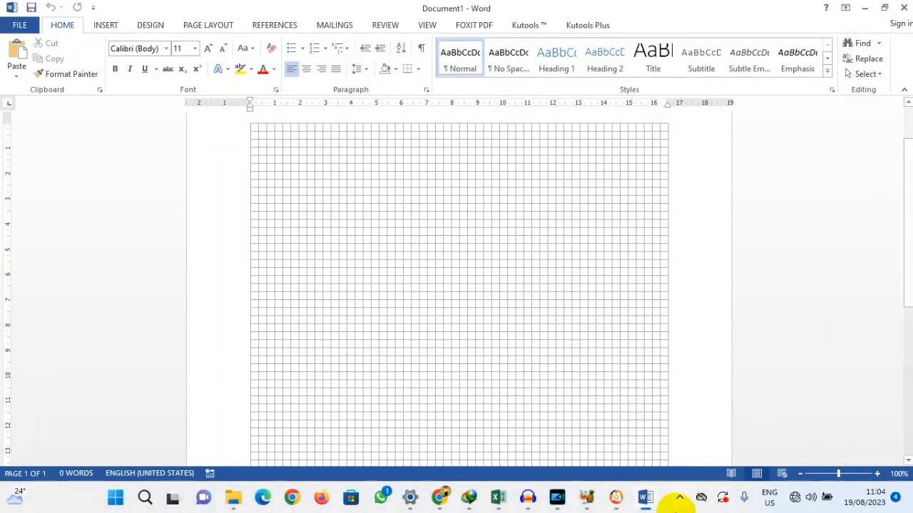
# Try once more to transfer the AGE pie chart from the Frequencies window to Word and check the page for it.
pyautogui.click(617, 496)
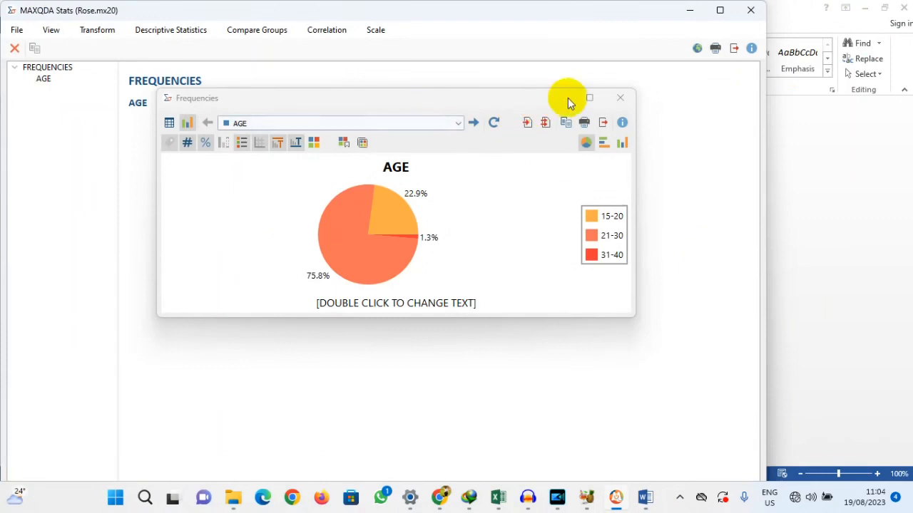
pyautogui.moveTo(491, 100); pyautogui.dragTo(531, 118)
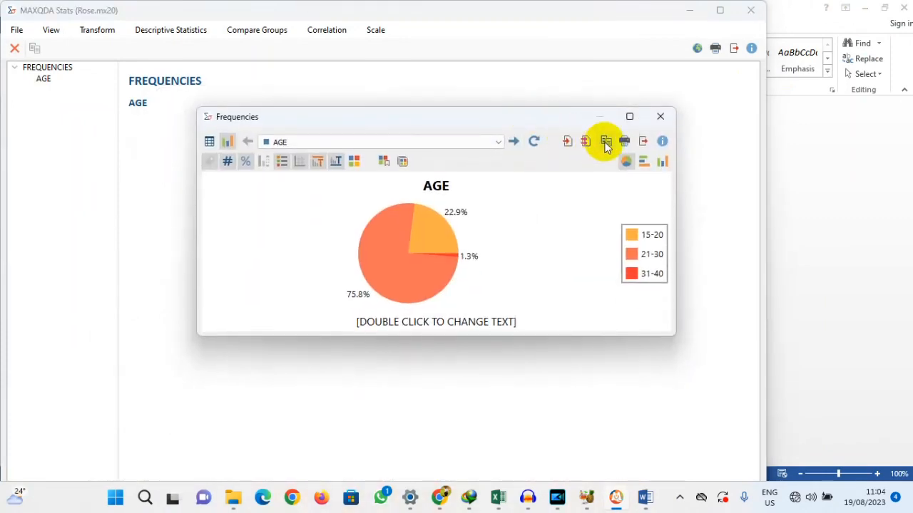
pyautogui.click(644, 497)
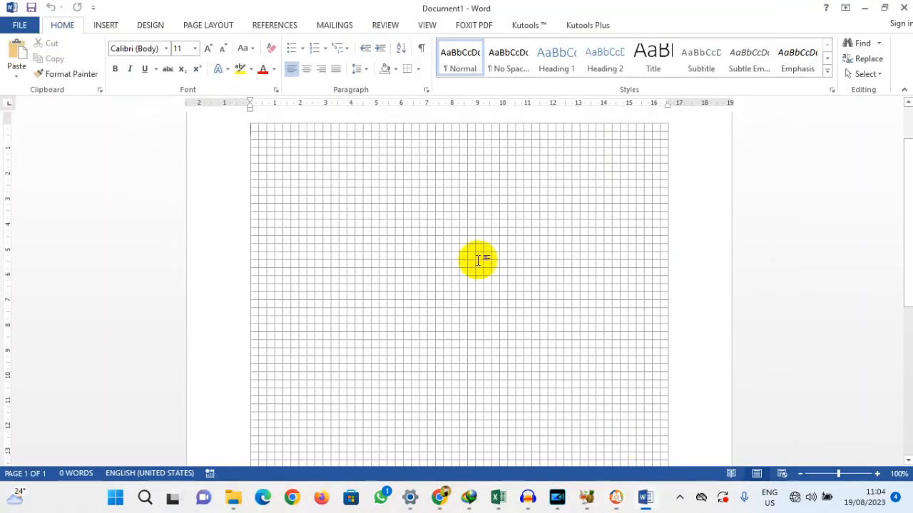
pyautogui.rightClick(306, 152)
pyautogui.click(336, 213)
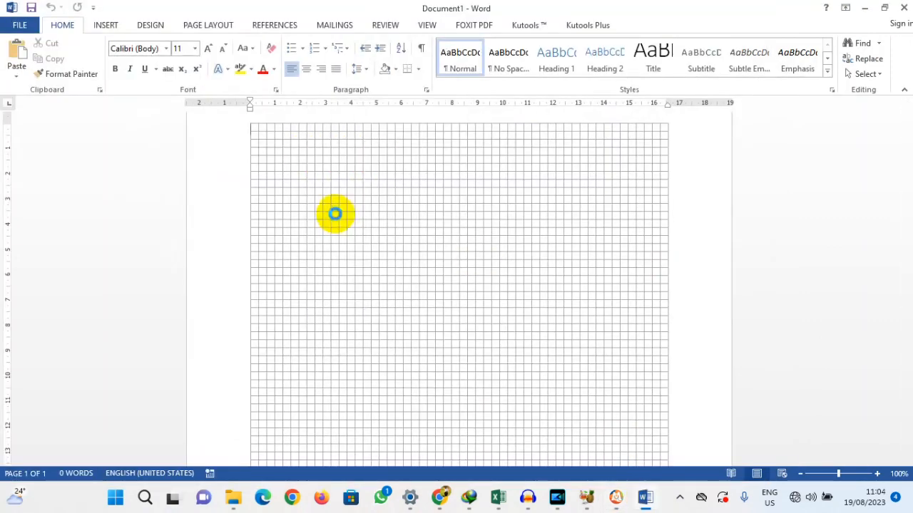
pyautogui.scroll(-7, 505, 236)
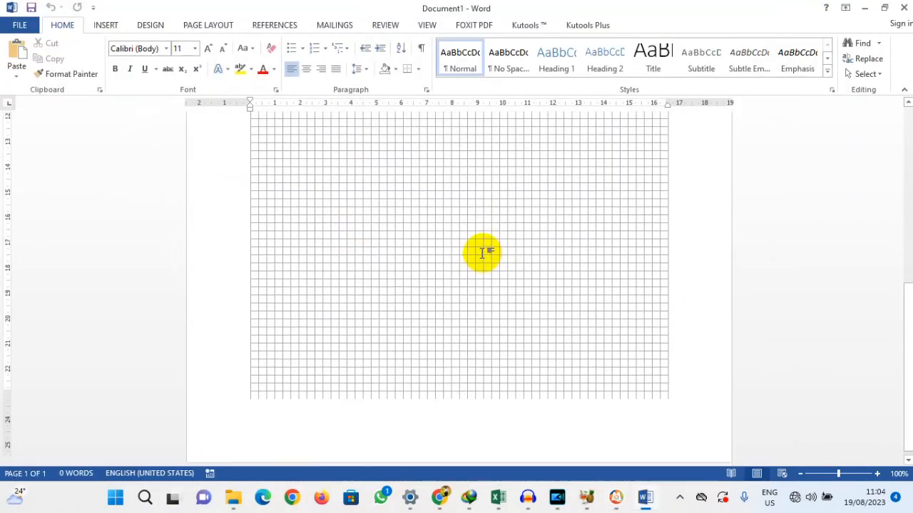
pyautogui.scroll(7, 474, 227)
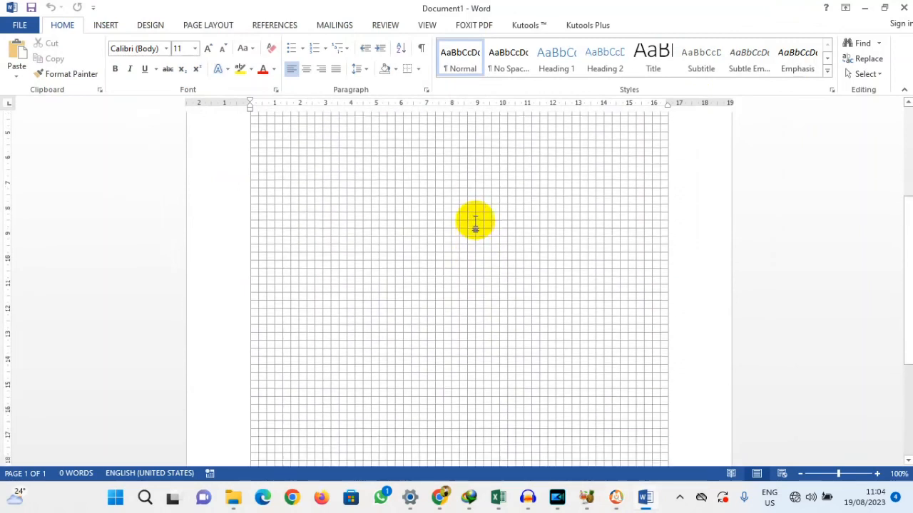
pyautogui.hotkey('ctrl', 'f')
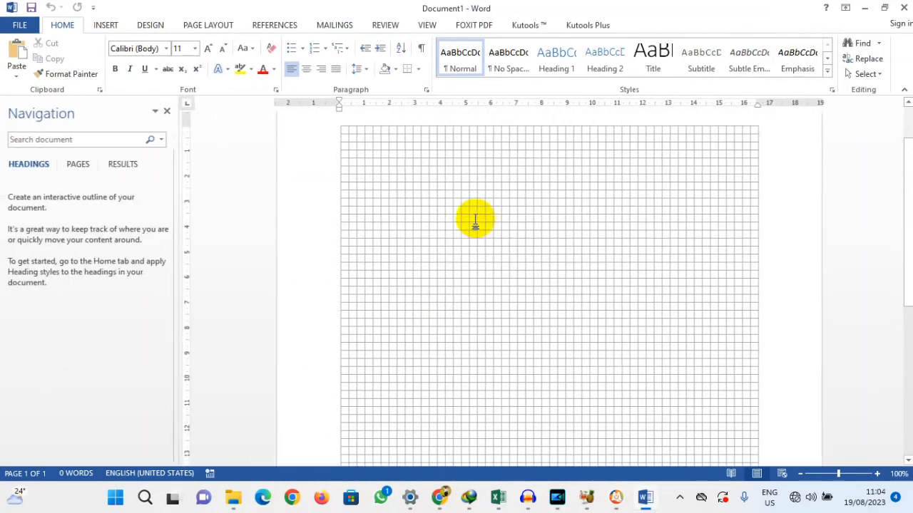
pyautogui.click(169, 111)
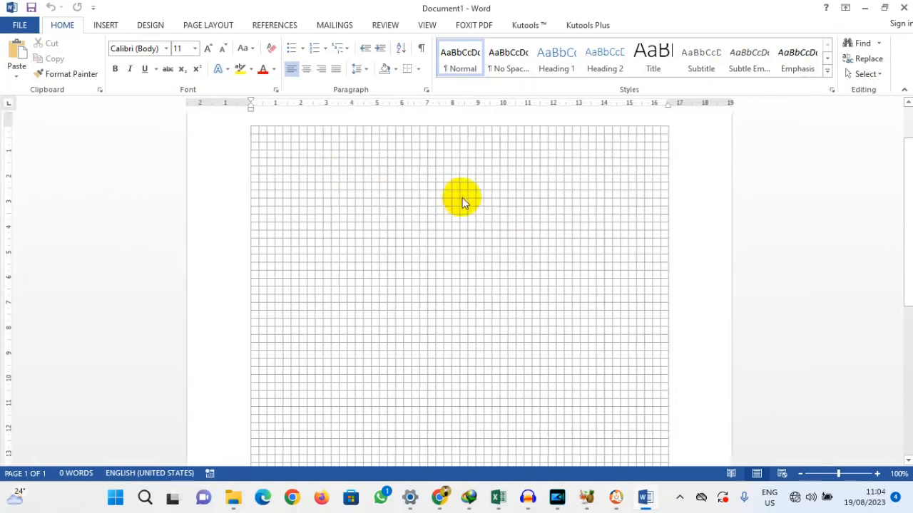
pyautogui.click(904, 12)
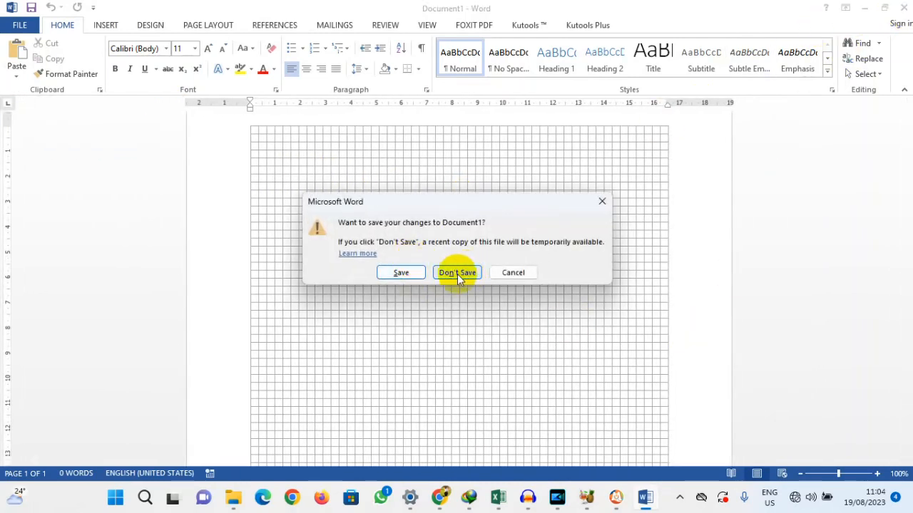
pyautogui.click(511, 273)
# Copy the whole FREQUENCIES output from MAXQDA's Output Viewer into the Word document and narrow the pasted AGE chart to fit the margins.
pyautogui.click(614, 497)
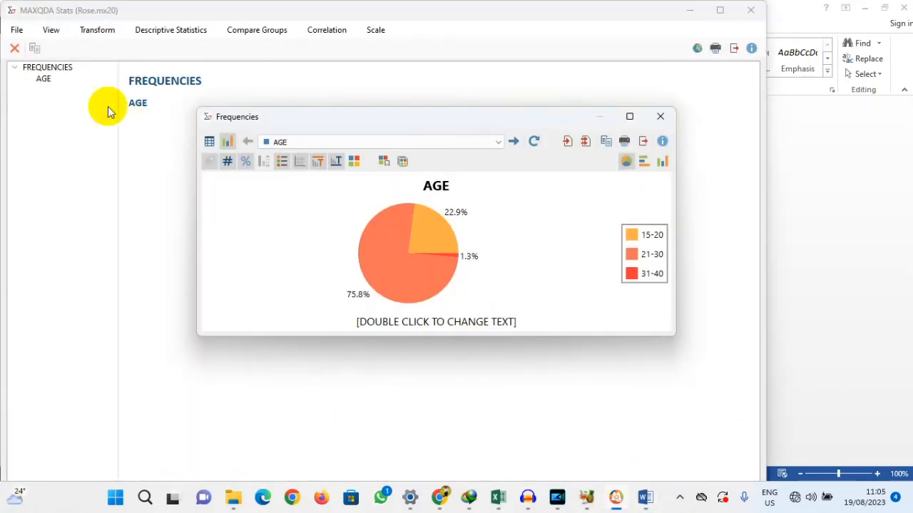
pyautogui.click(229, 84)
pyautogui.hotkey('ctrl', 'a')
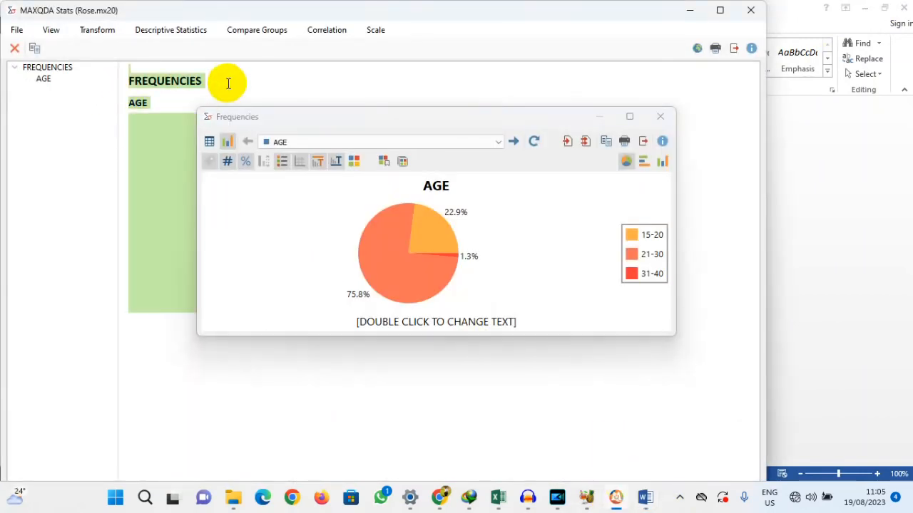
pyautogui.click(34, 48)
pyautogui.click(644, 497)
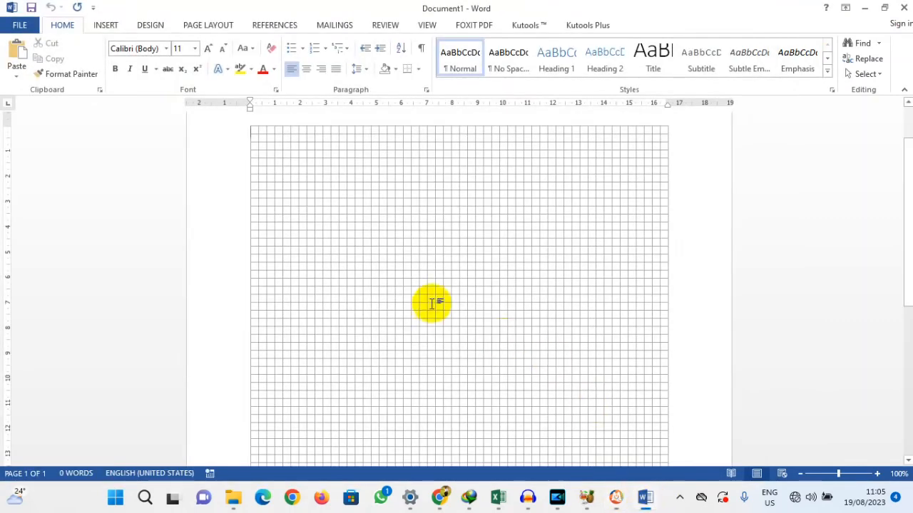
pyautogui.hotkey('ctrl', 'v')
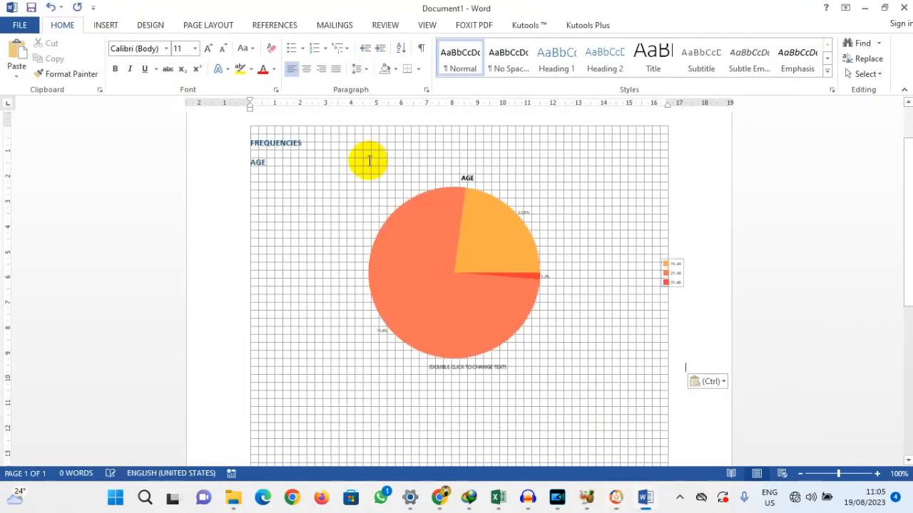
pyautogui.click(524, 223)
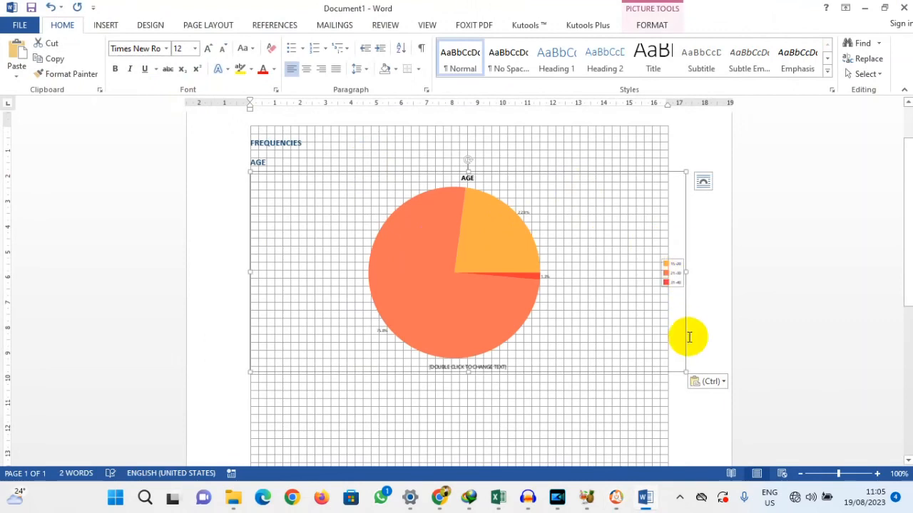
pyautogui.moveTo(686, 271); pyautogui.dragTo(661, 264)
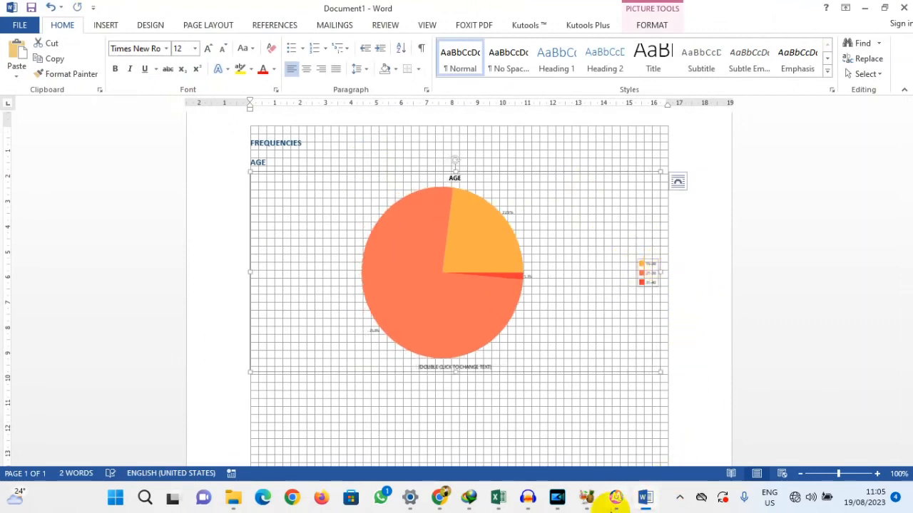
# Copy the AGE frequency table from MAXQDA and paste it below the pie chart in the Word document.
pyautogui.click(616, 498)
pyautogui.click(605, 142)
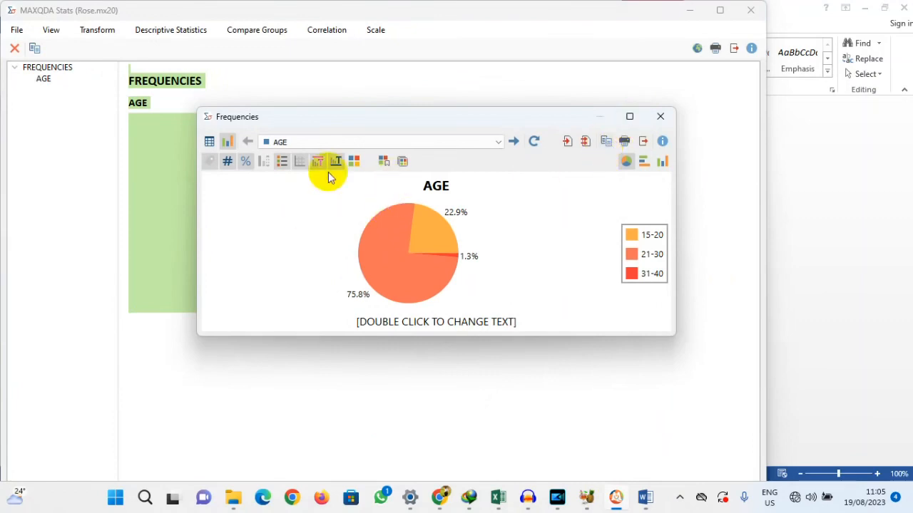
pyautogui.click(210, 142)
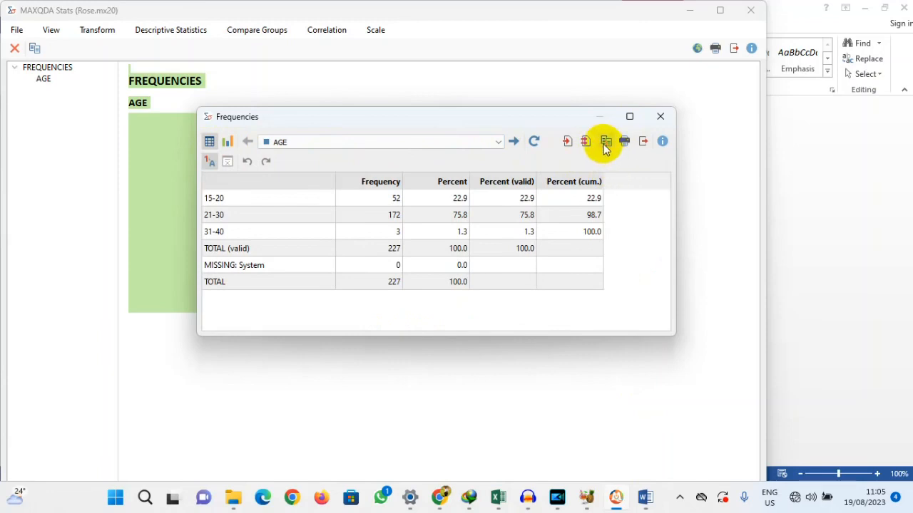
pyautogui.click(645, 497)
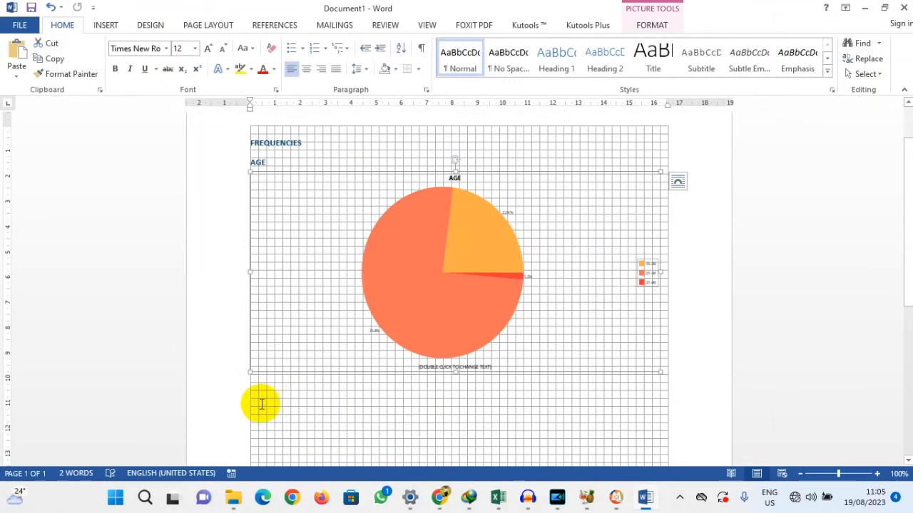
pyautogui.click(261, 404)
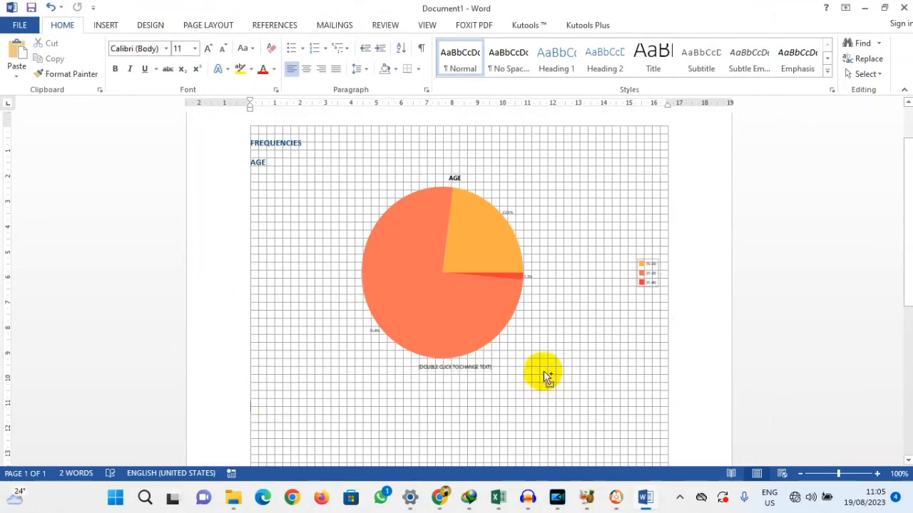
pyautogui.hotkey('ctrl', 'v')
pyautogui.scroll(-4, 458, 373)
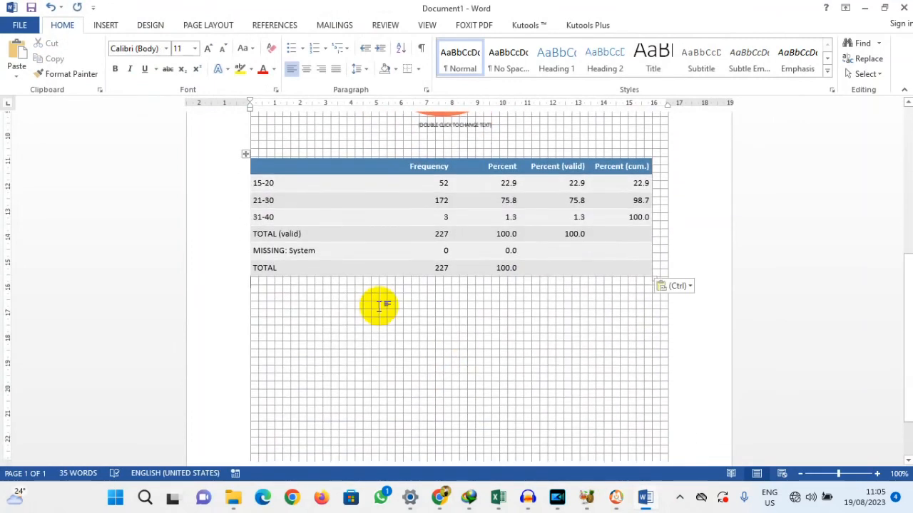
# Show the AGE pie chart in MAXQDA again, copy it, and review the pasted chart and table in Word.
pyautogui.click(617, 499)
pyautogui.click(619, 497)
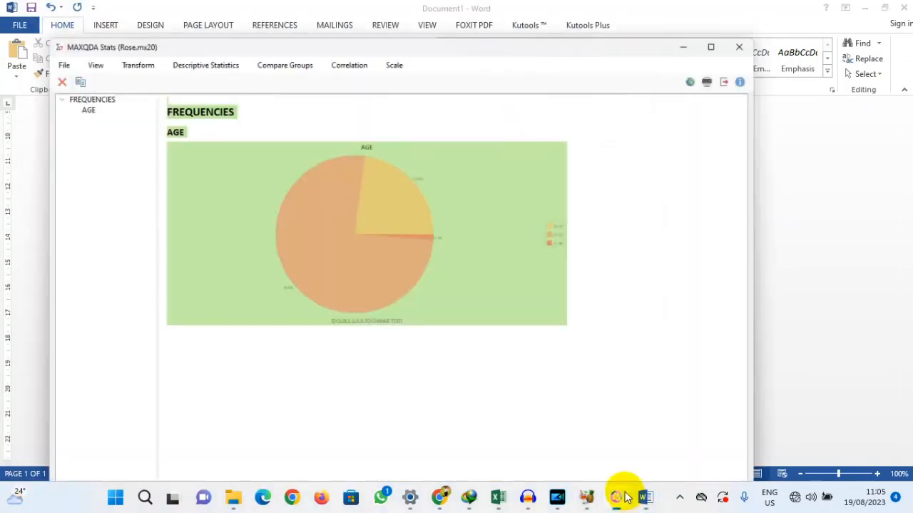
pyautogui.click(226, 142)
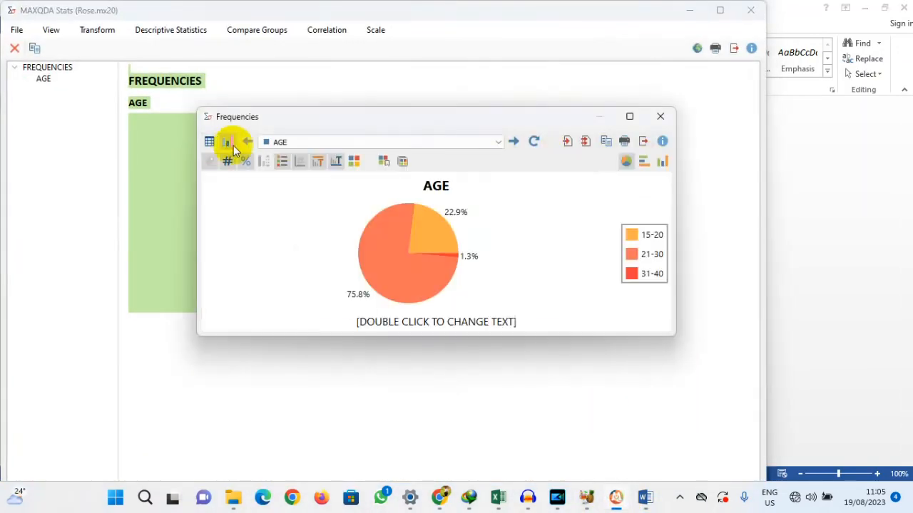
pyautogui.click(606, 141)
pyautogui.click(644, 497)
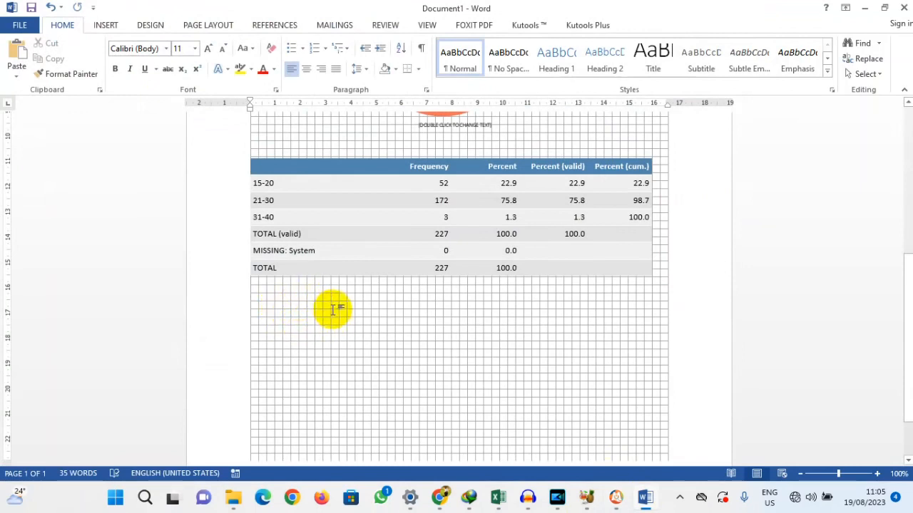
pyautogui.scroll(7, 346, 301)
pyautogui.scroll(-2, 464, 279)
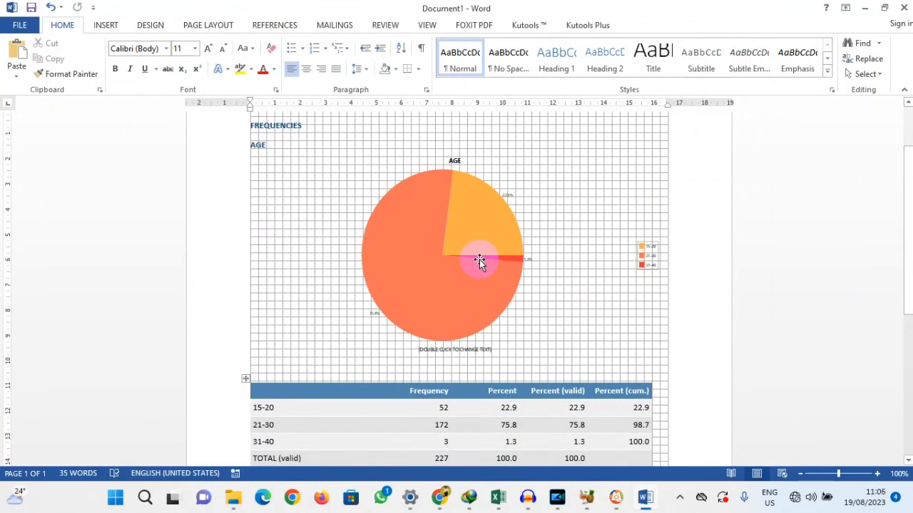
# Switch to MAXQDA's Frequencies window, show the AGE table, and insert all frequency tables into the Output Viewer with descriptive statistics included.
pyautogui.click(616, 499)
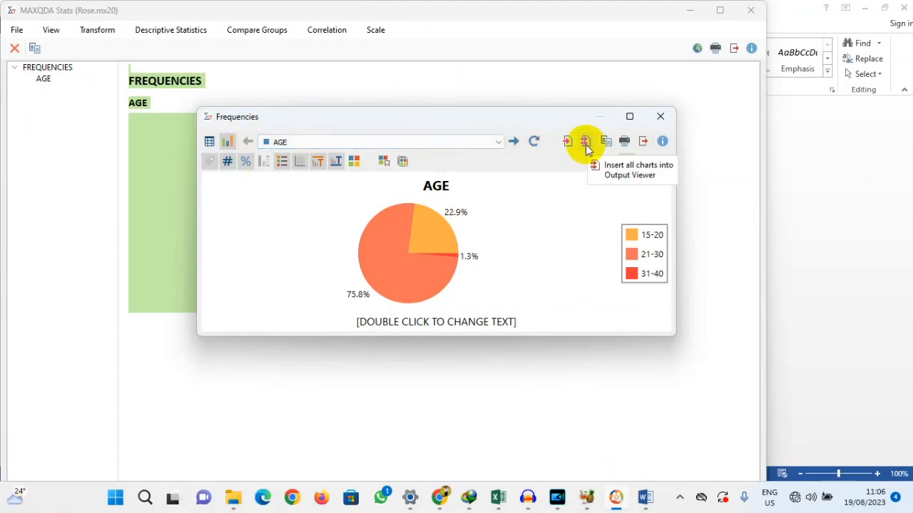
pyautogui.click(207, 143)
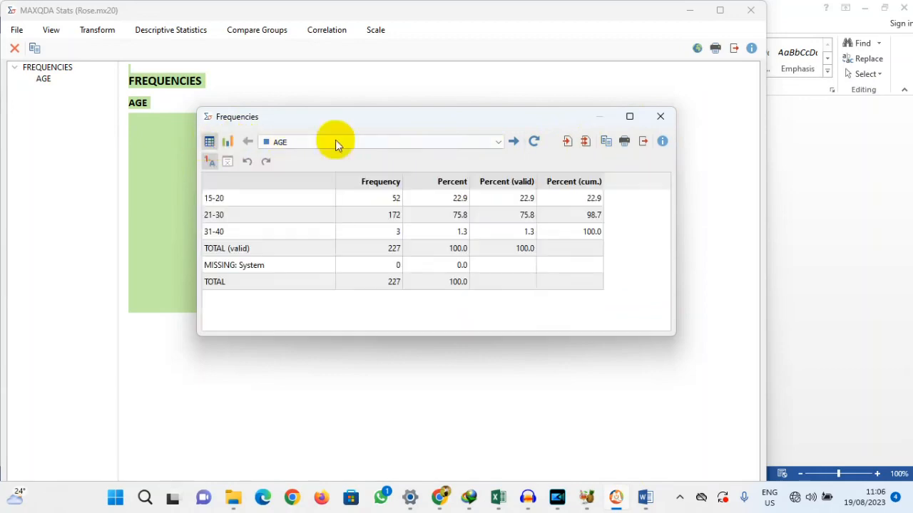
pyautogui.click(585, 142)
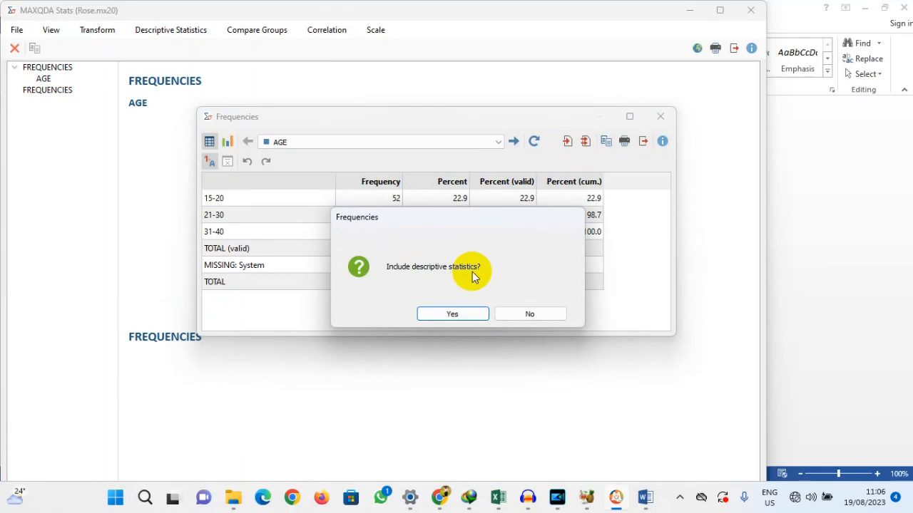
pyautogui.click(456, 315)
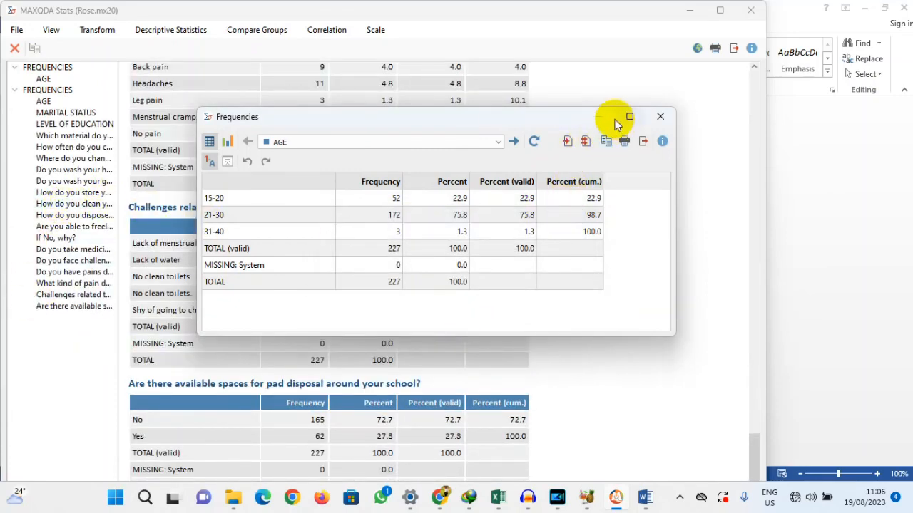
# Move the Frequencies window aside and examine the inserted tables, especially the LEVEL OF EDUCATION frequencies and descriptive statistics.
pyautogui.moveTo(444, 118); pyautogui.dragTo(805, 102)
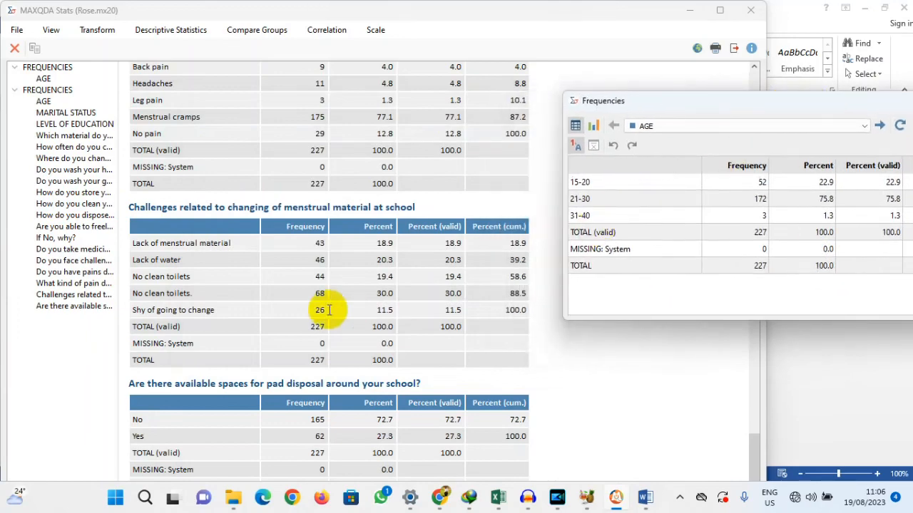
pyautogui.scroll(10, 271, 342)
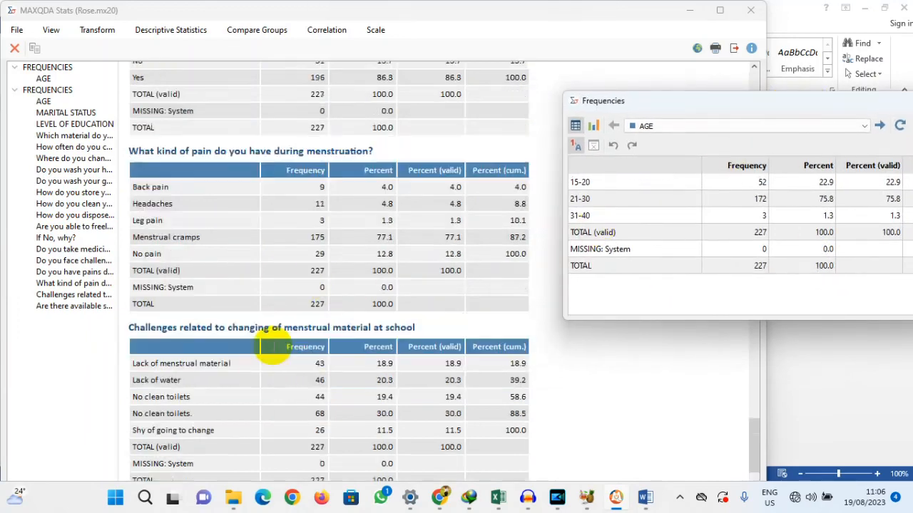
pyautogui.scroll(20, 267, 338)
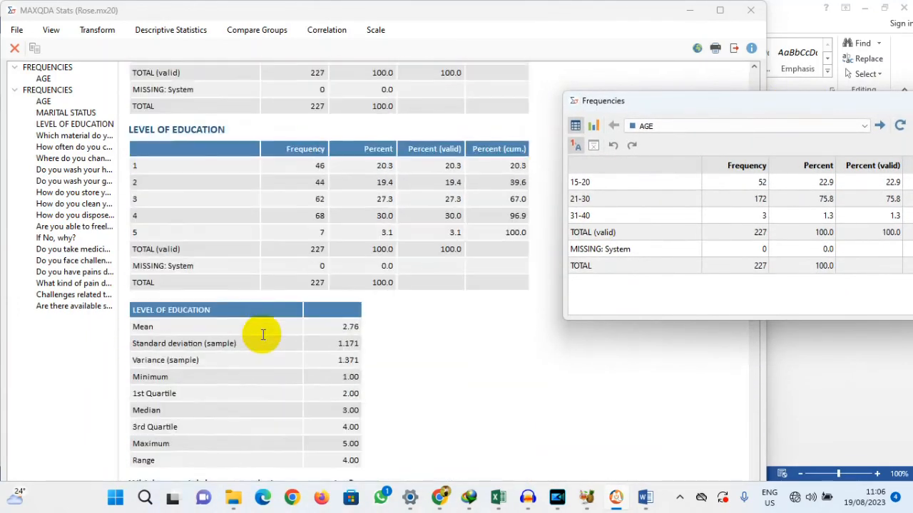
pyautogui.scroll(3, 261, 333)
pyautogui.scroll(-10, 259, 328)
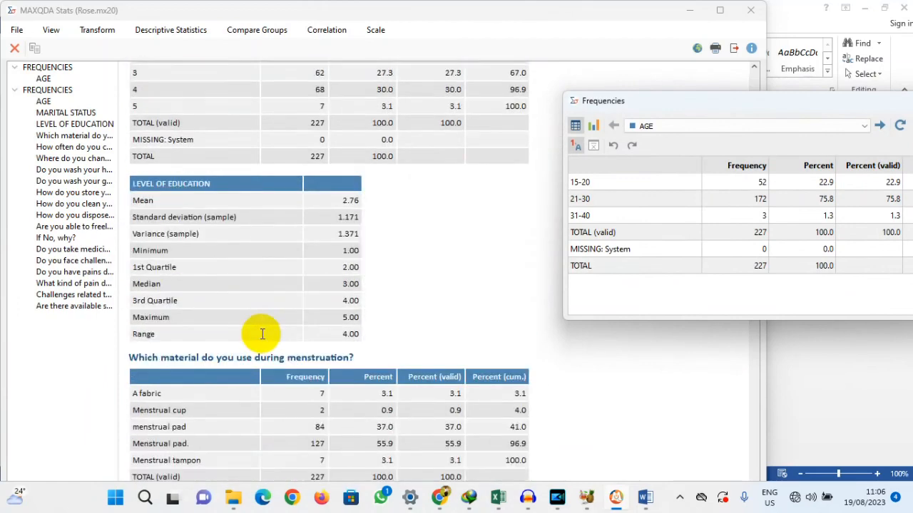
pyautogui.scroll(5, 257, 320)
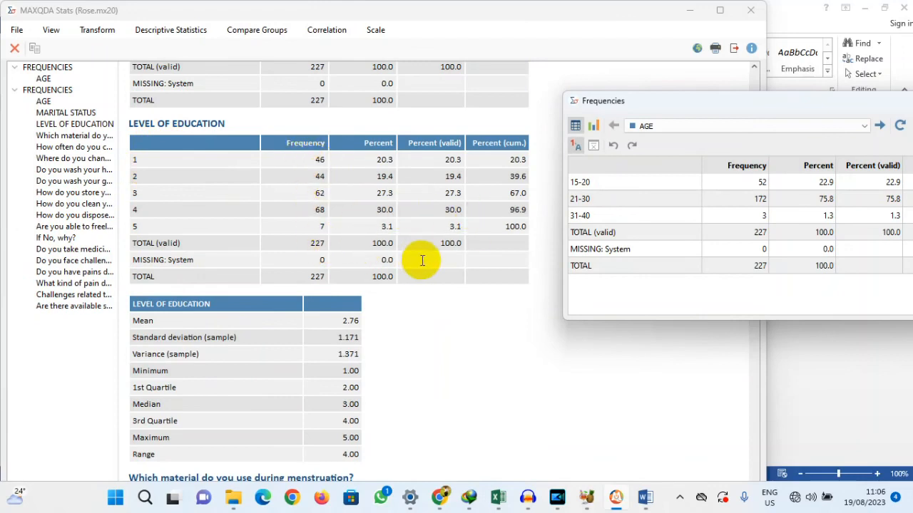
pyautogui.scroll(-3, 422, 258)
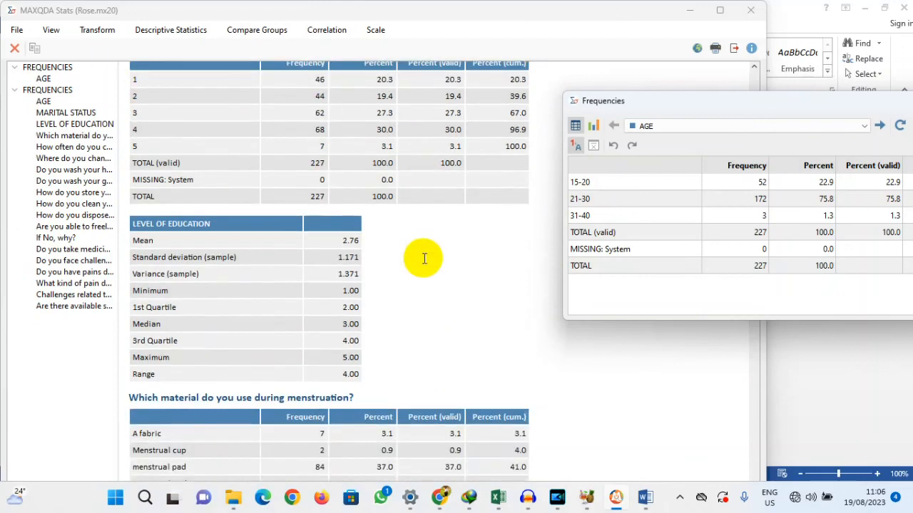
pyautogui.click(140, 242)
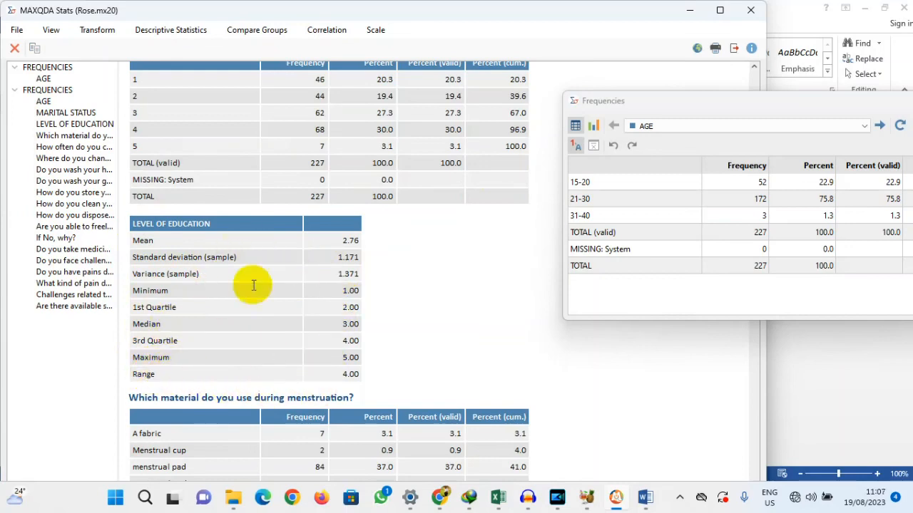
# Examine which variables, codes and statistics the Descriptive Statistics analysis offers, and leave without running it.
pyautogui.click(170, 29)
pyautogui.click(179, 63)
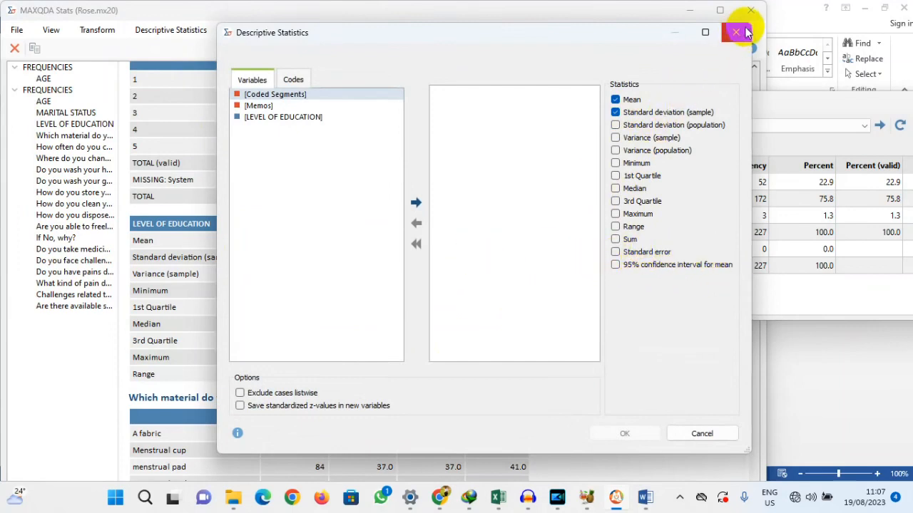
pyautogui.click(737, 32)
pyautogui.click(171, 29)
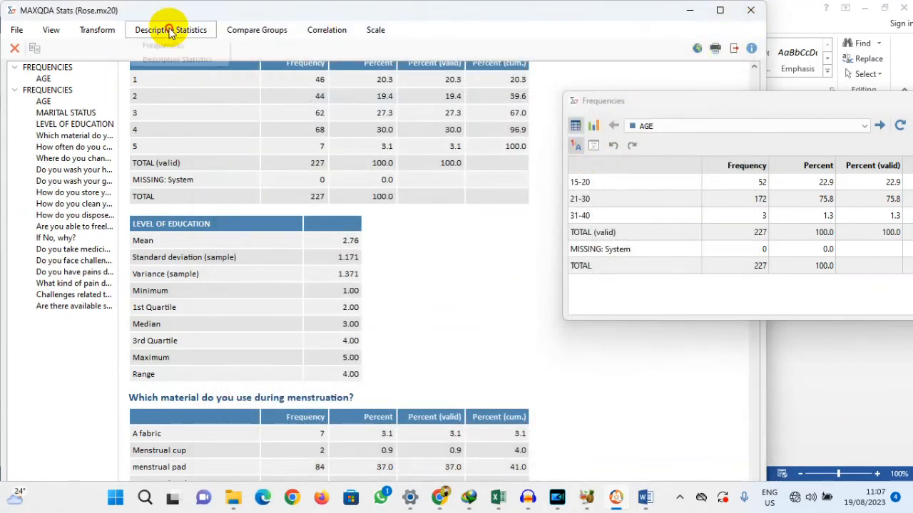
pyautogui.click(171, 59)
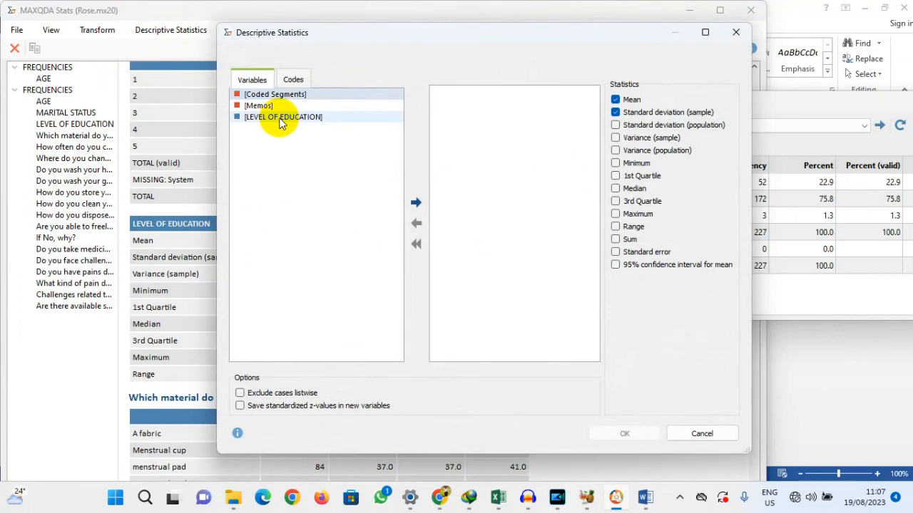
pyautogui.click(293, 78)
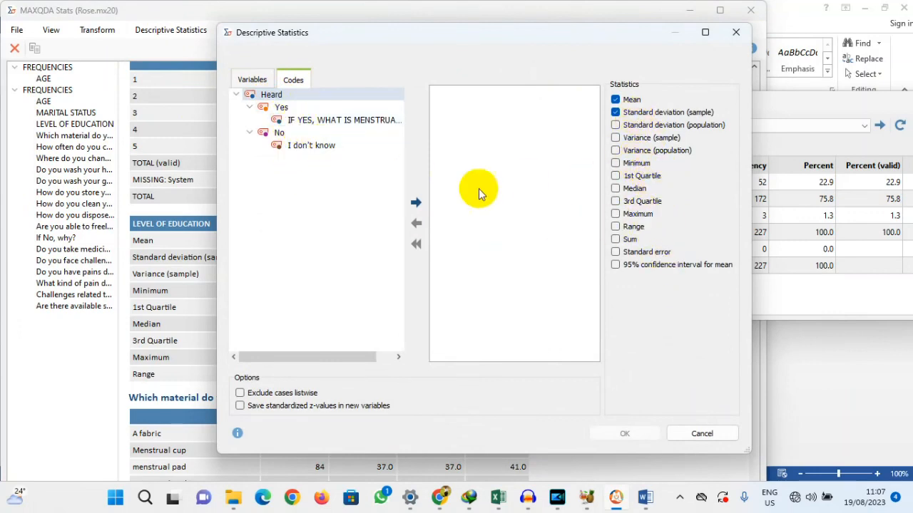
pyautogui.click(736, 34)
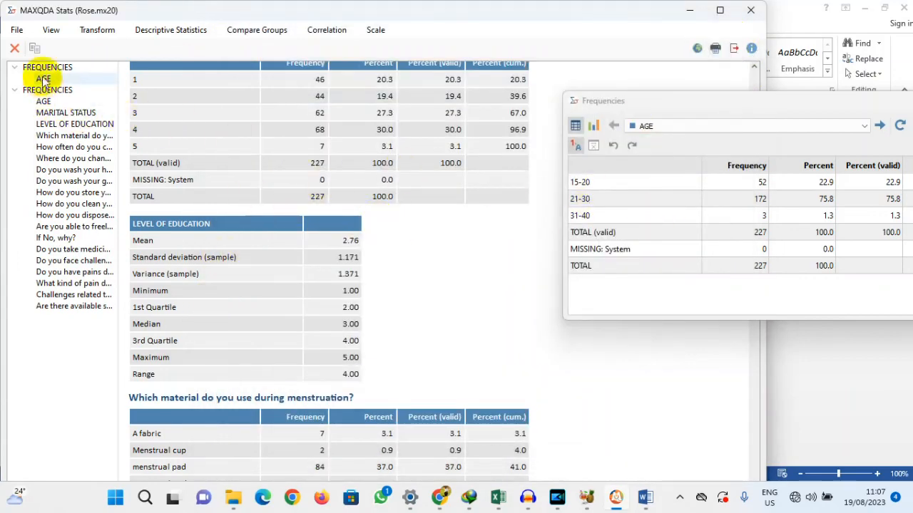
# Copy the entire Output Viewer content from MAXQDA and paste it below the AGE table in the Word document.
pyautogui.hotkey('ctrl', 'a')
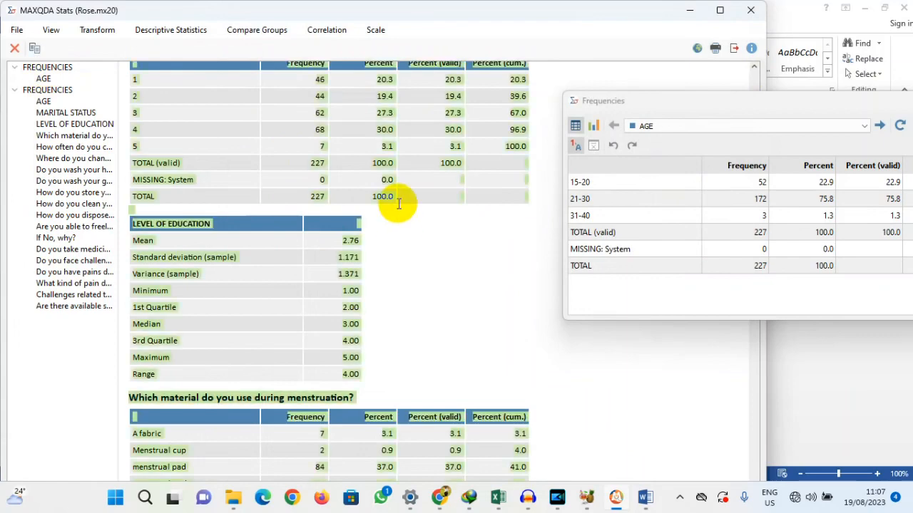
pyautogui.click(34, 48)
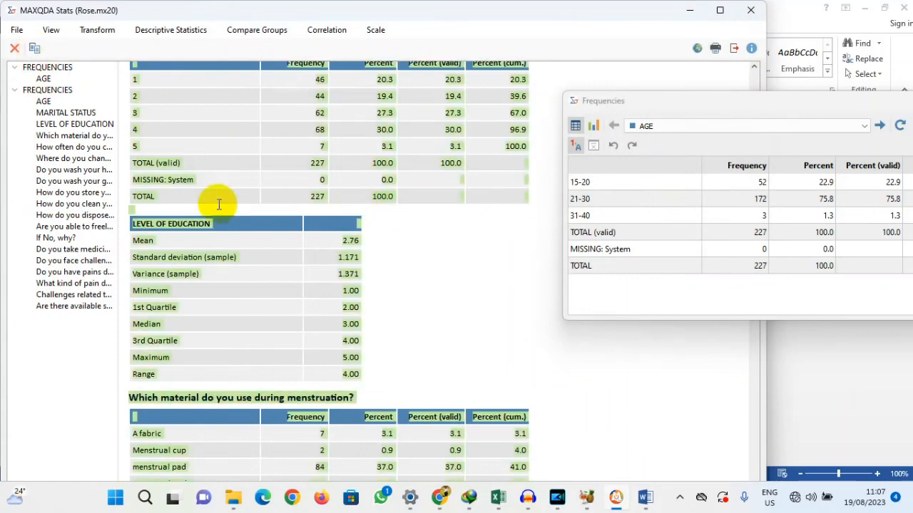
pyautogui.click(645, 496)
pyautogui.scroll(-7, 424, 303)
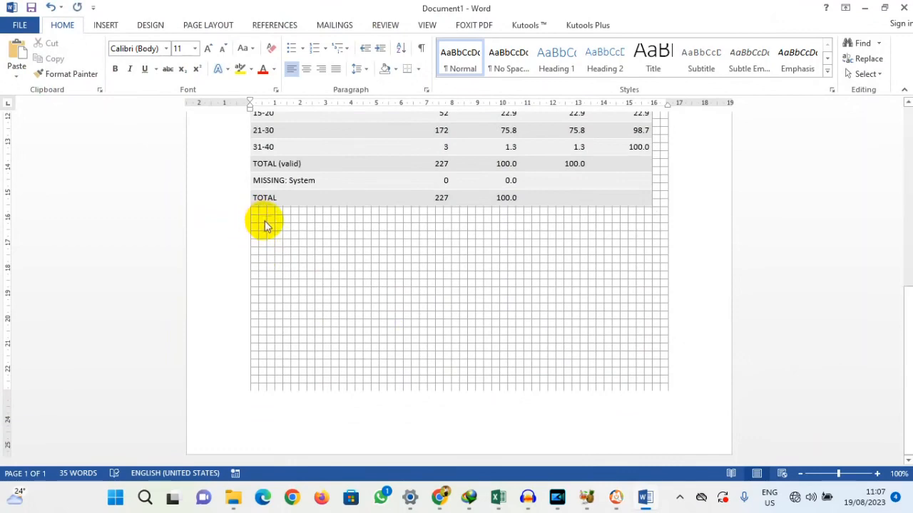
pyautogui.click(264, 221)
pyautogui.hotkey('ctrl', 'v')
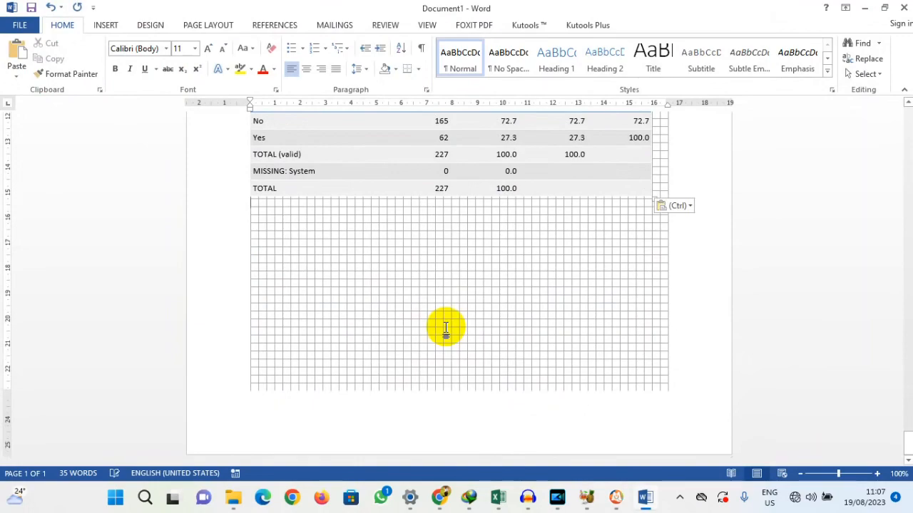
# Review the pasted frequency output in the Word document, including the AGE, MARITAL STATUS and LEVEL OF EDUCATION tables.
pyautogui.scroll(20, 445, 328)
pyautogui.scroll(20, 441, 327)
pyautogui.scroll(20, 442, 326)
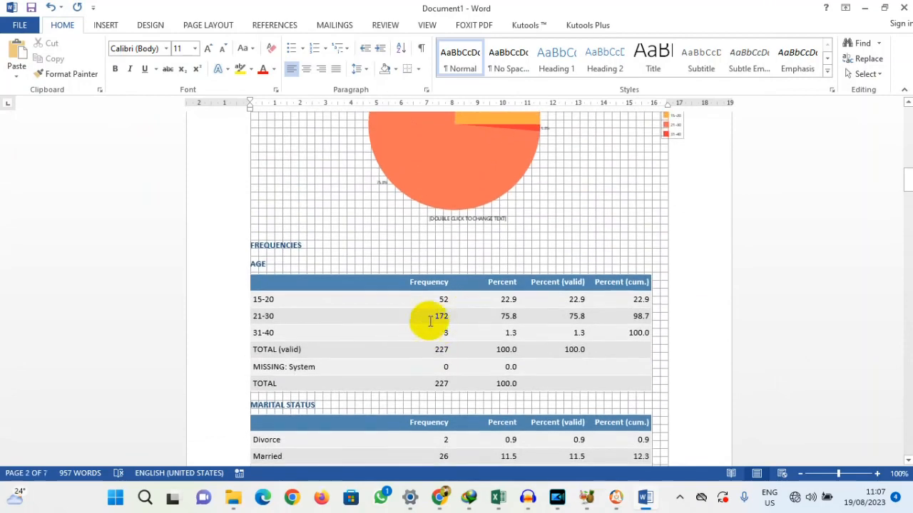
pyautogui.moveTo(647, 505)
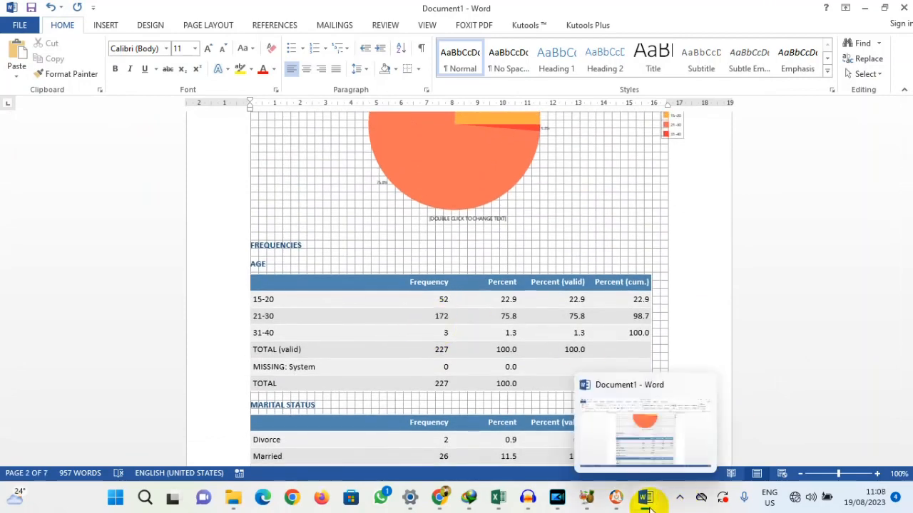
pyautogui.scroll(-6, 330, 255)
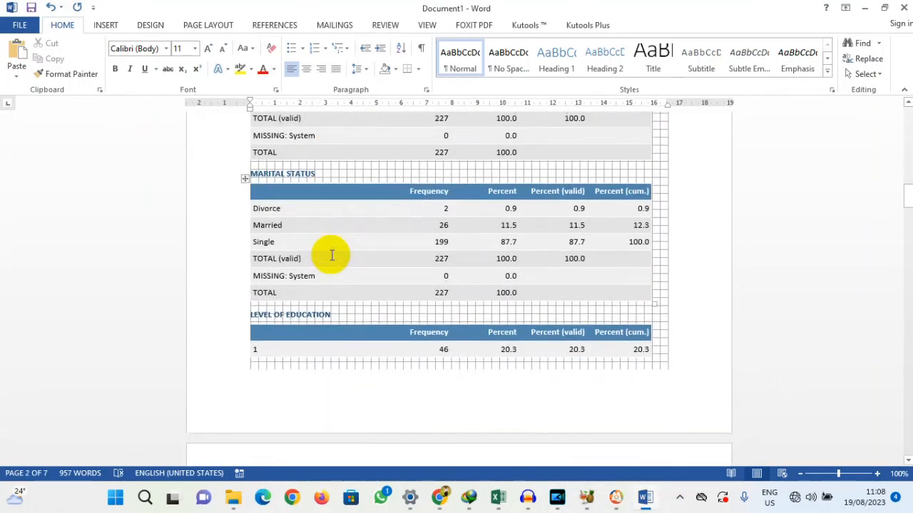
pyautogui.scroll(-2, 332, 255)
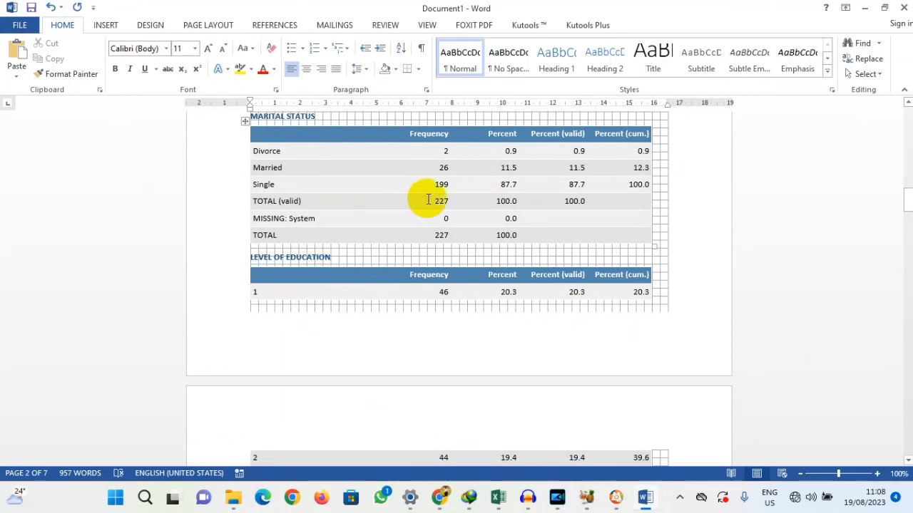
pyautogui.moveTo(628, 205); pyautogui.dragTo(242, 138)
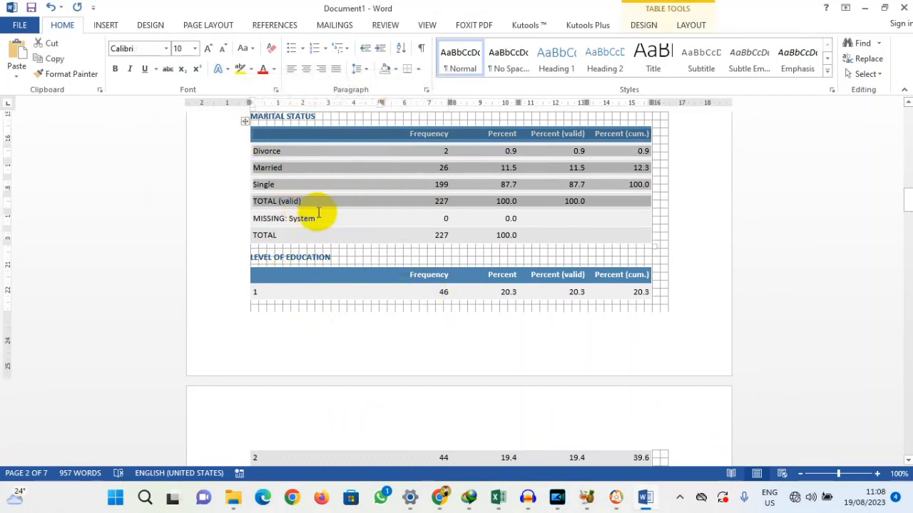
pyautogui.click(638, 327)
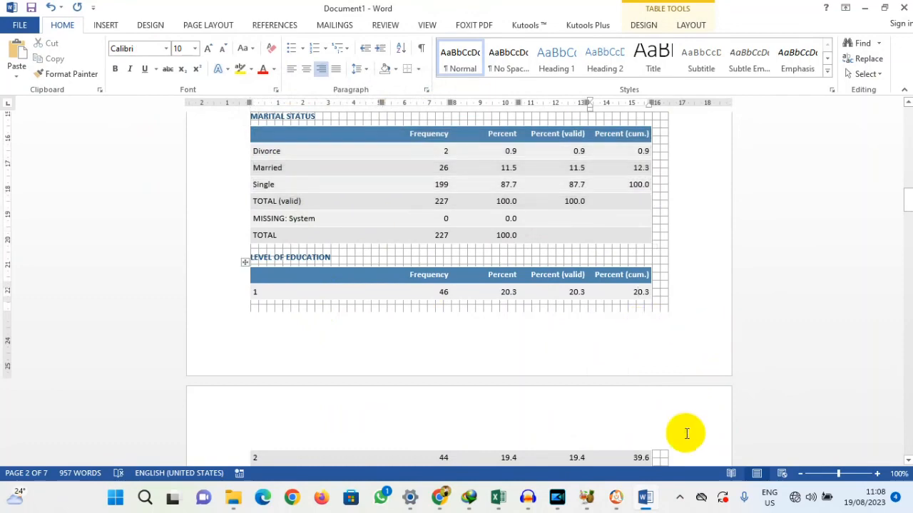
# Return to MAXQDA Stats, close the Frequencies window, and clear all content from the Output Viewer.
pyautogui.click(615, 497)
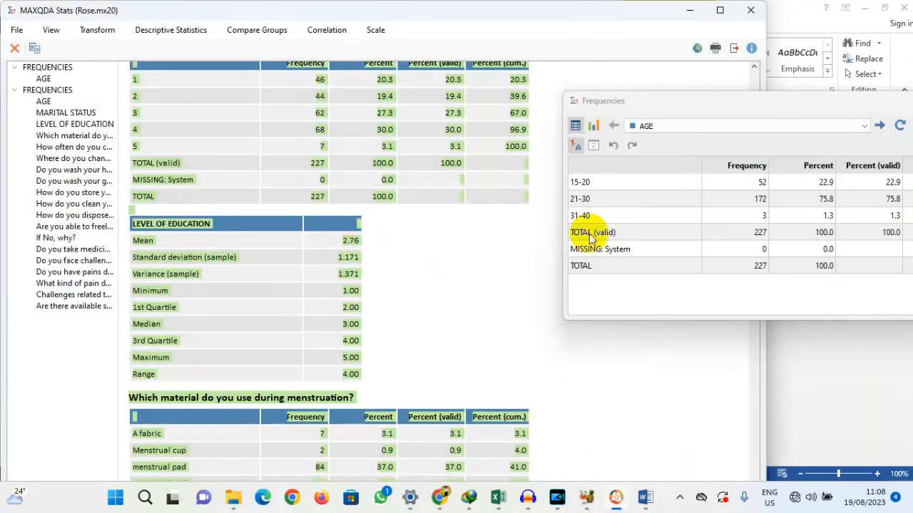
pyautogui.click(705, 102)
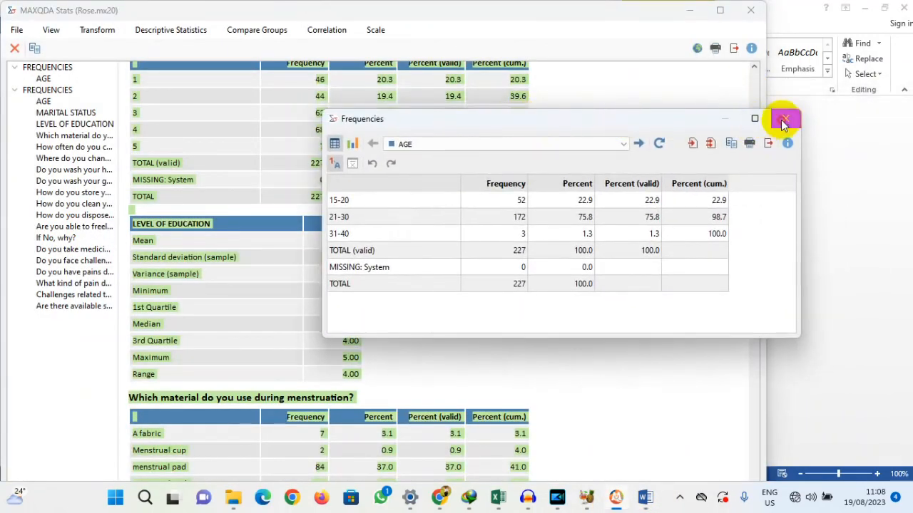
pyautogui.click(785, 116)
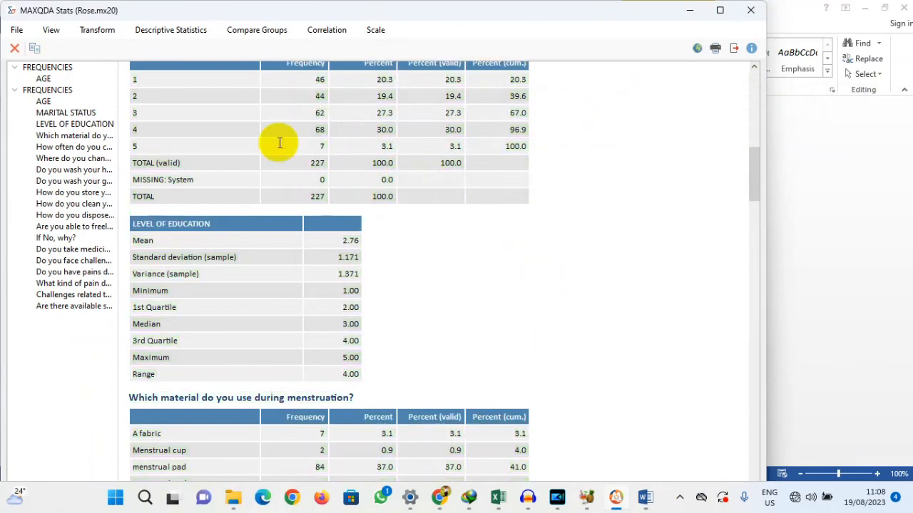
pyautogui.click(14, 47)
pyautogui.click(444, 314)
# Start a Crosstabs analysis with "How often do you change your menstrual material at home?" as the row variable.
pyautogui.click(257, 32)
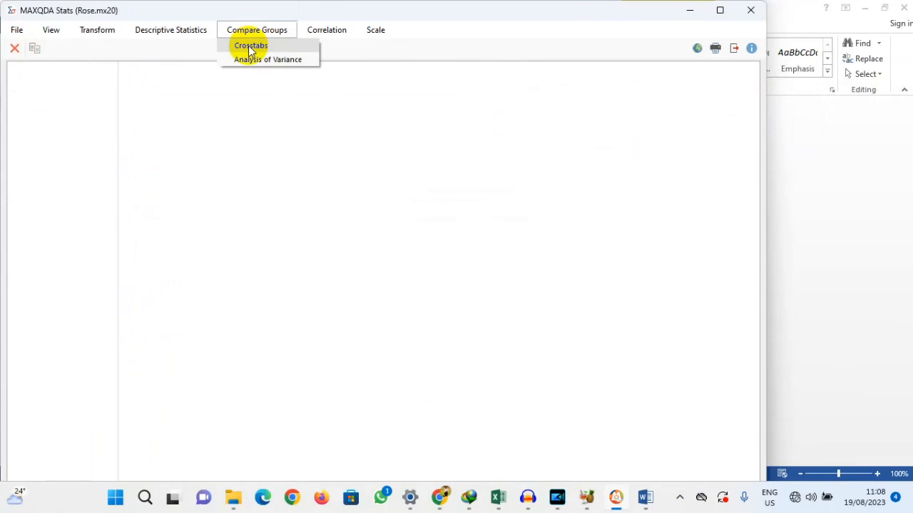
pyautogui.click(250, 47)
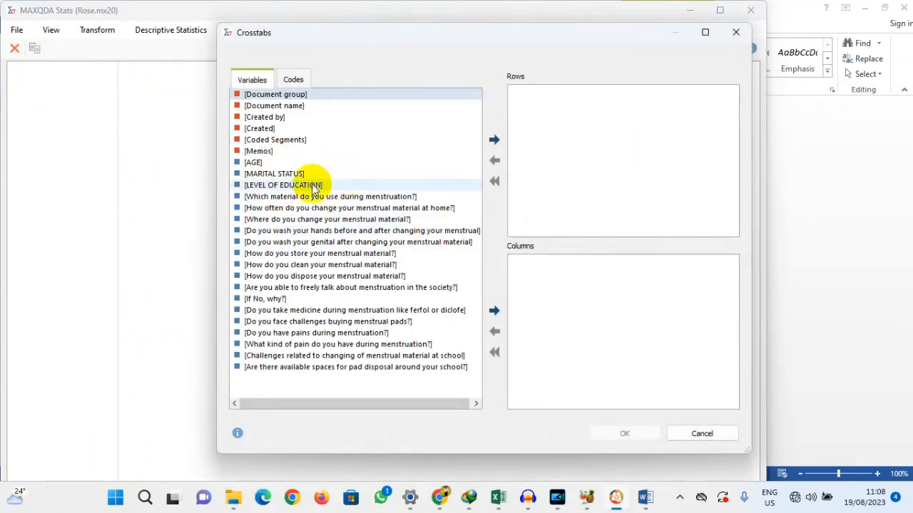
pyautogui.click(266, 254)
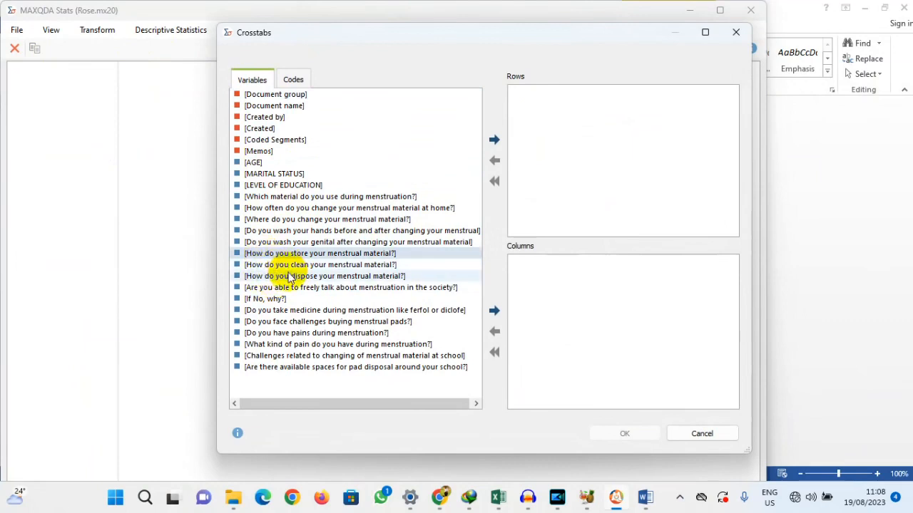
pyautogui.click(282, 207)
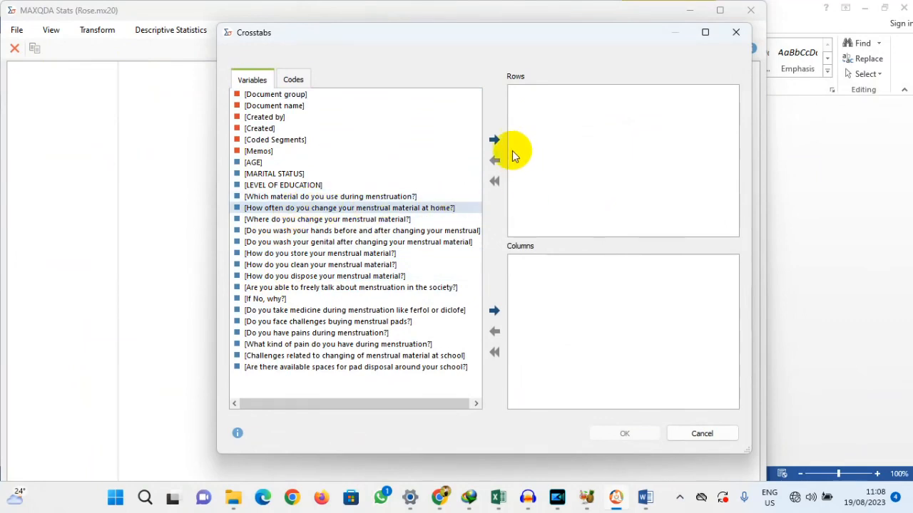
pyautogui.click(494, 139)
# Add AGE, MARITAL STATUS and LEVEL OF EDUCATION as the column variables and run the crosstabs.
pyautogui.click(249, 165)
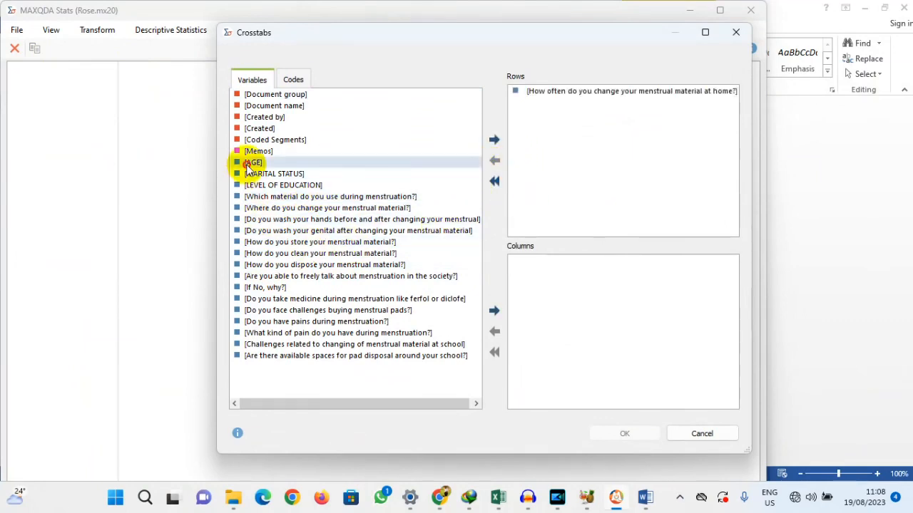
pyautogui.click(494, 310)
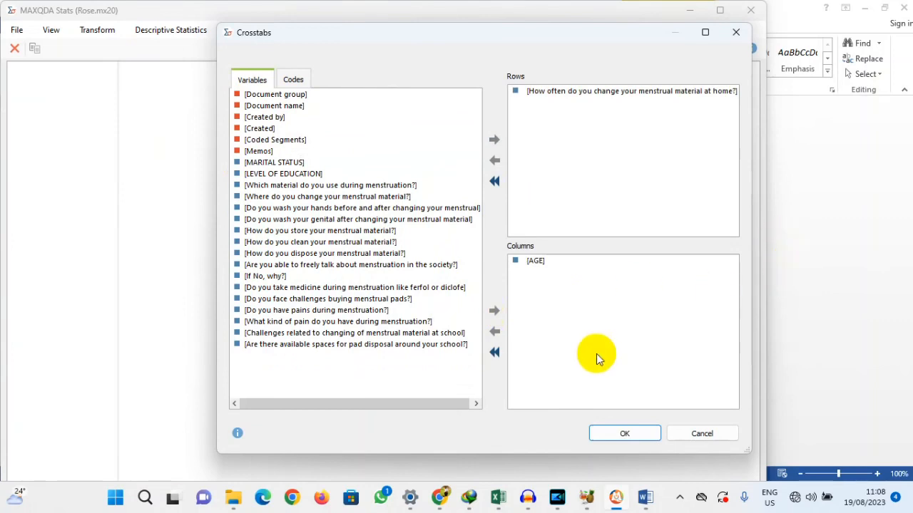
pyautogui.click(280, 163)
pyautogui.click(494, 310)
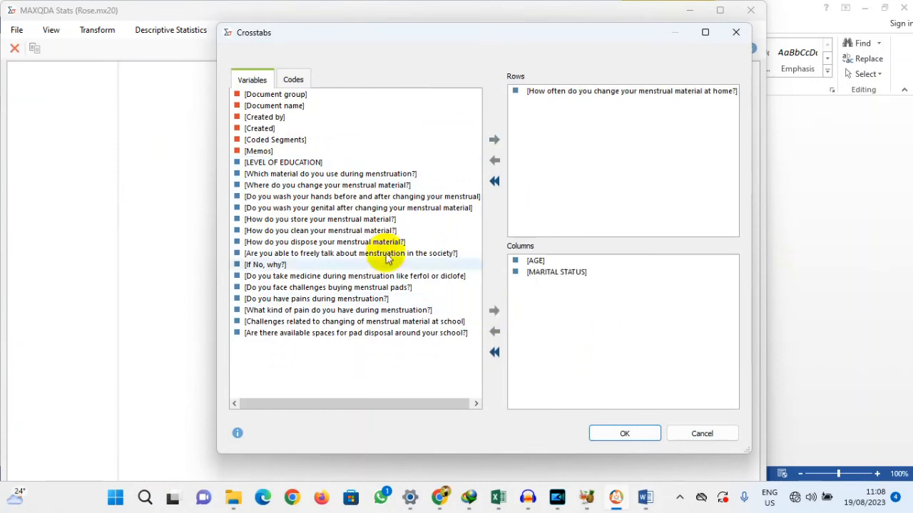
pyautogui.click(276, 164)
pyautogui.click(494, 310)
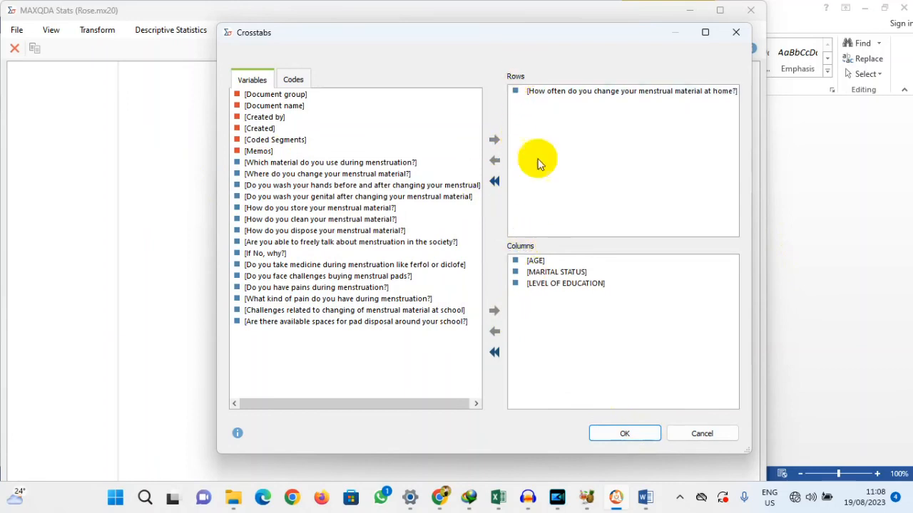
pyautogui.click(623, 433)
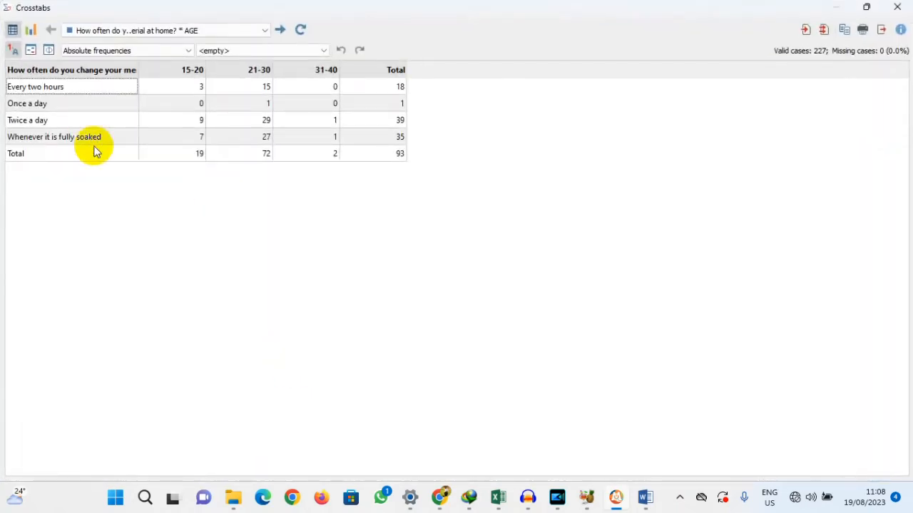
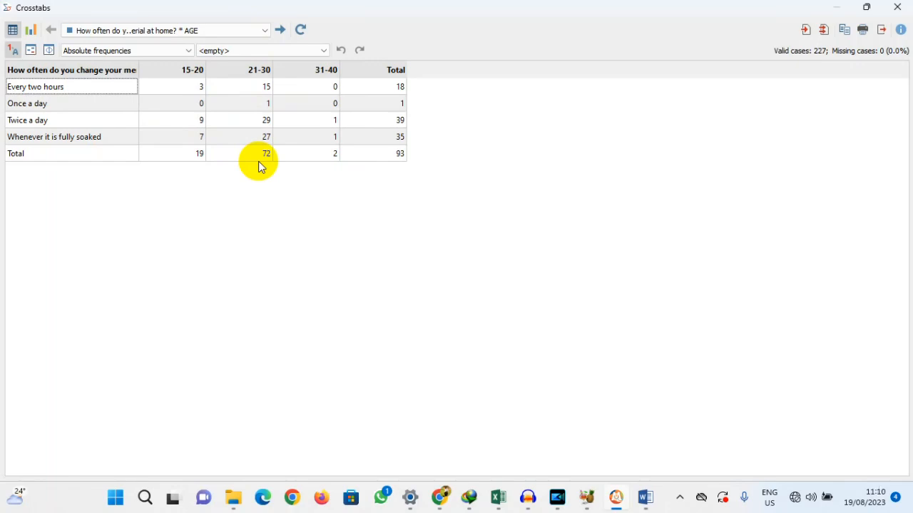
# Switch to the MARITAL STATUS crosstab and show Relative frequencies alongside the absolute frequencies.
pyautogui.click(281, 32)
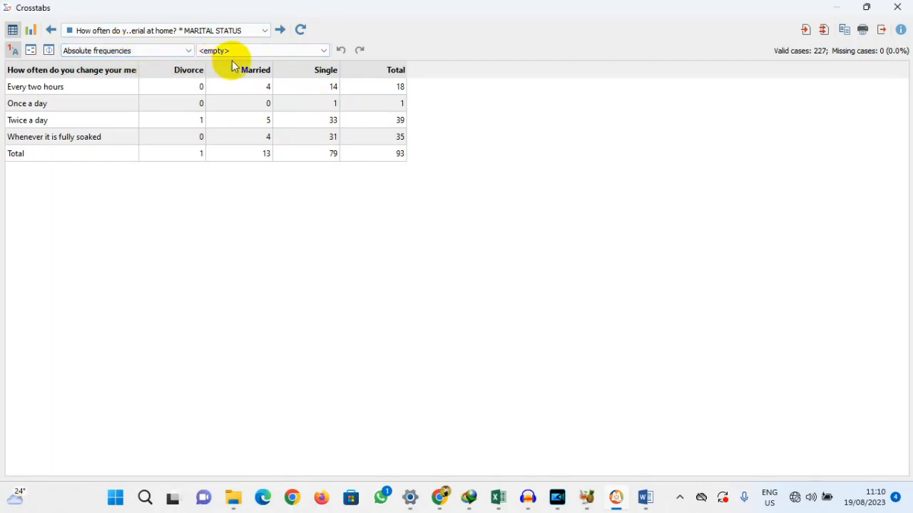
pyautogui.click(324, 55)
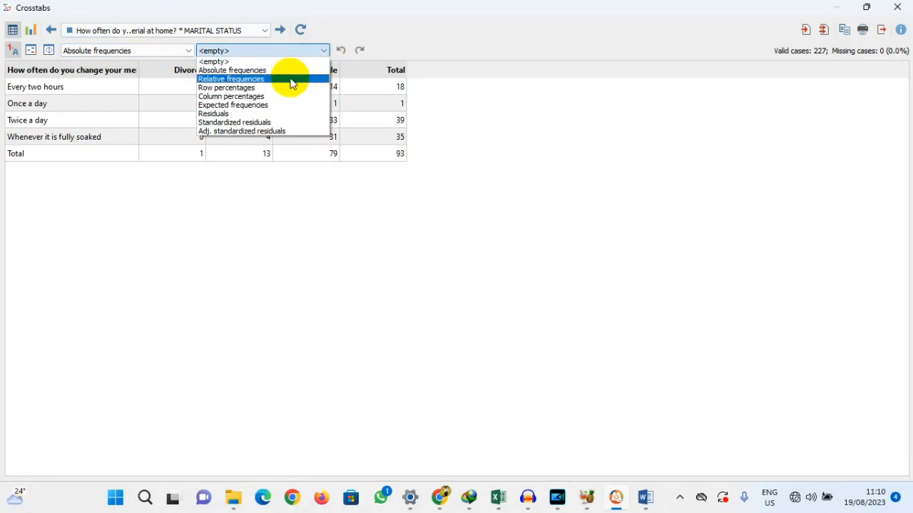
pyautogui.click(291, 80)
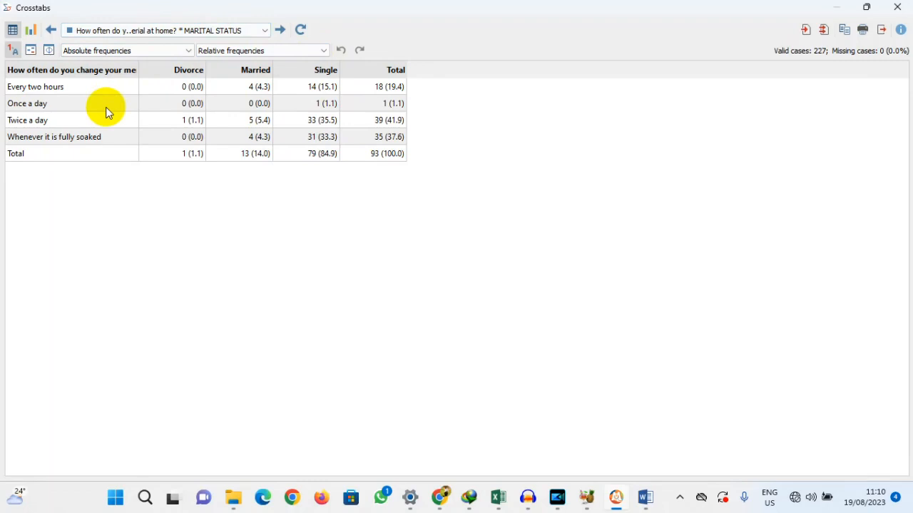
# Check the association measures for the MARITAL STATUS crosstab, focusing on the two-tailed p value.
pyautogui.click(50, 50)
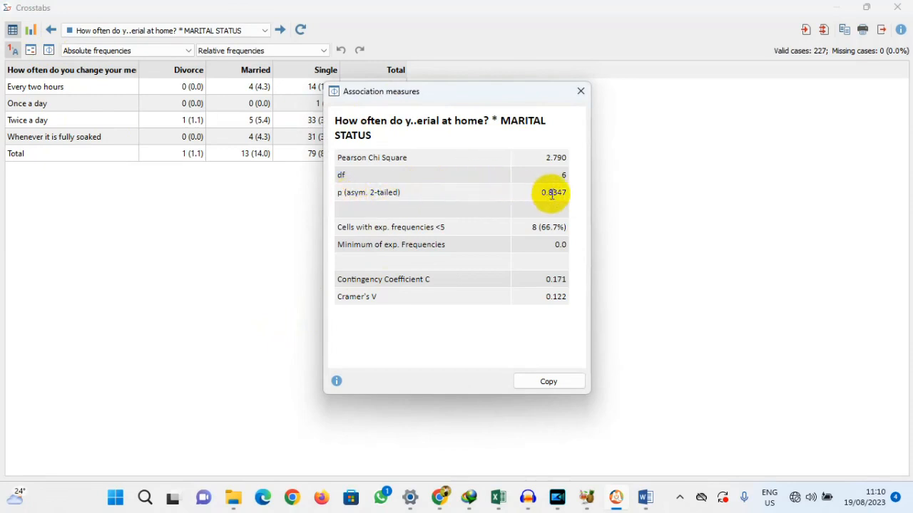
pyautogui.moveTo(562, 194); pyautogui.dragTo(537, 197)
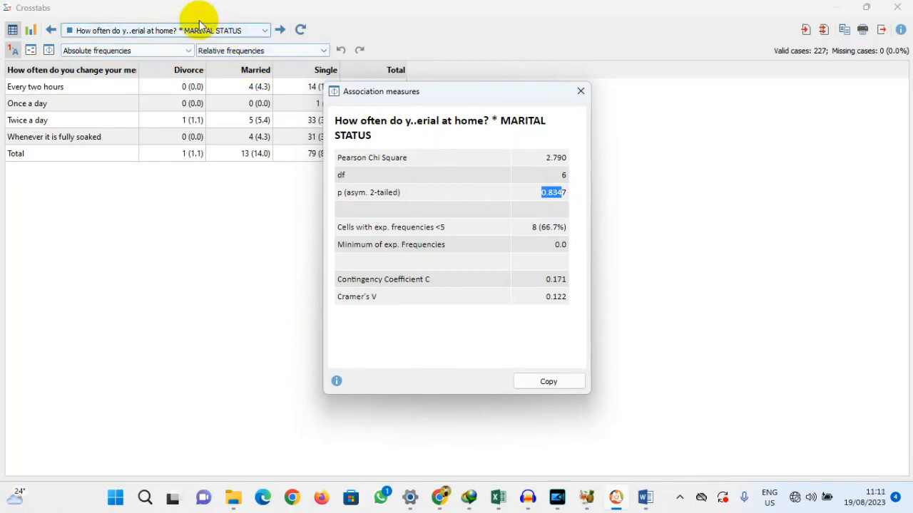
pyautogui.click(547, 194)
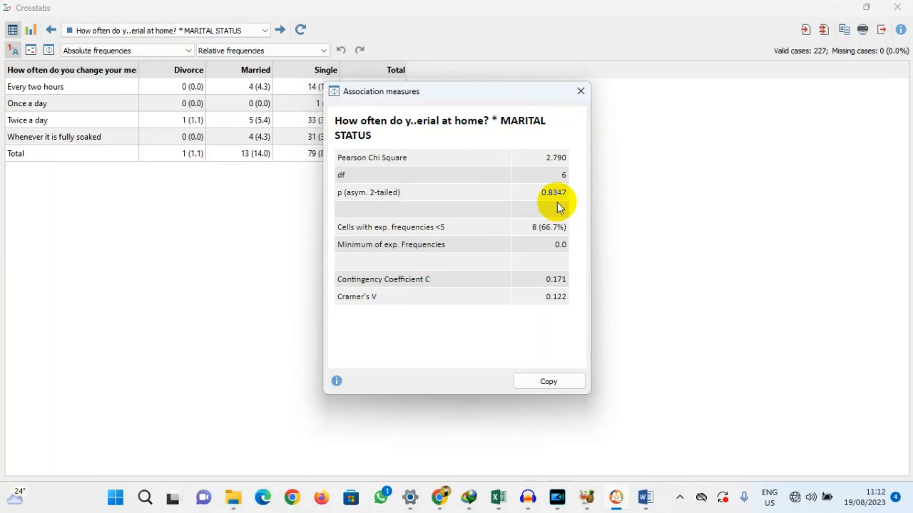
pyautogui.click(581, 92)
# Check the association measures for the LEVEL OF EDUCATION crosstab and for the AGE crosstab.
pyautogui.click(279, 29)
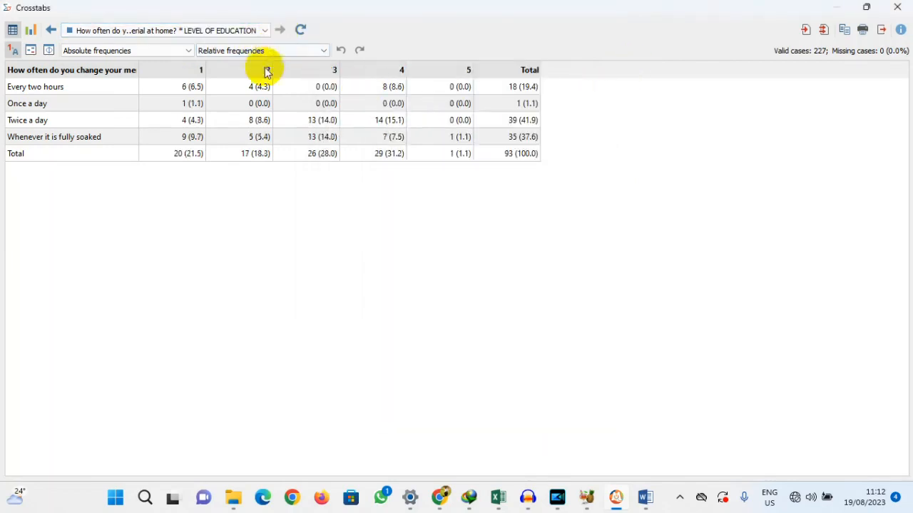
pyautogui.click(49, 51)
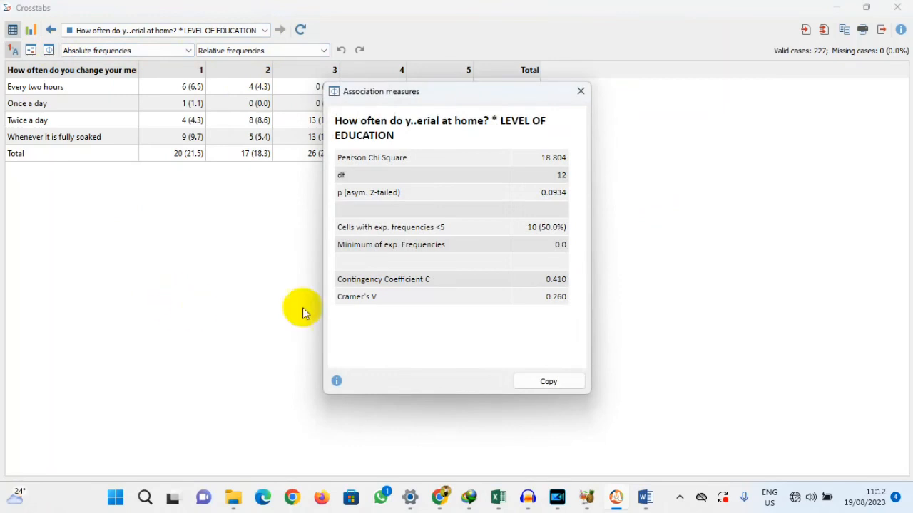
pyautogui.click(581, 93)
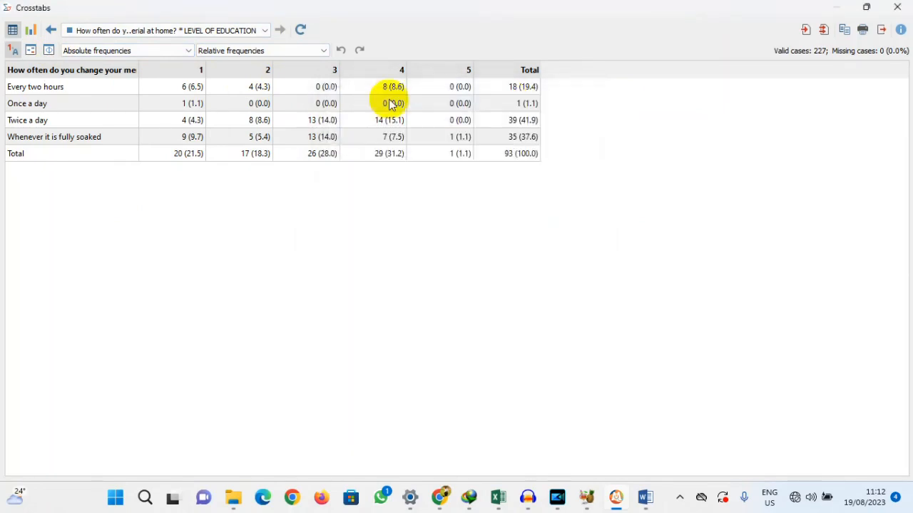
pyautogui.click(51, 30)
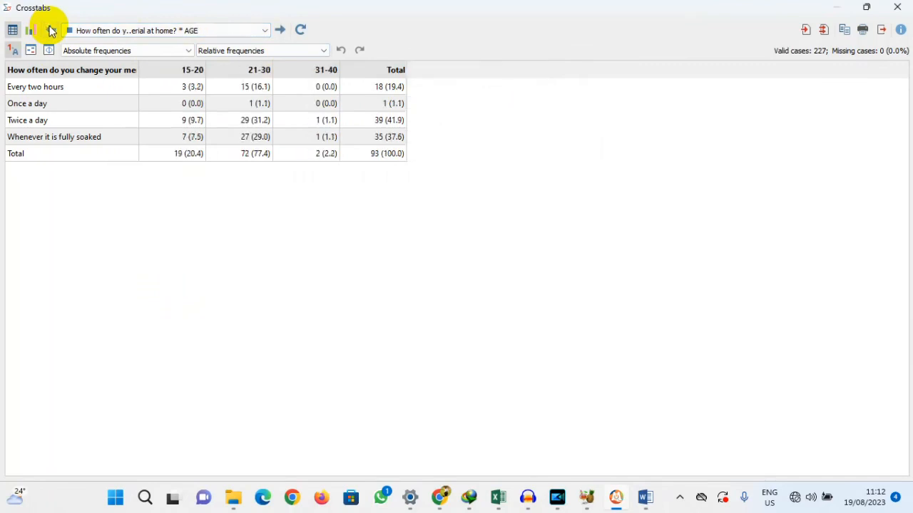
pyautogui.click(48, 50)
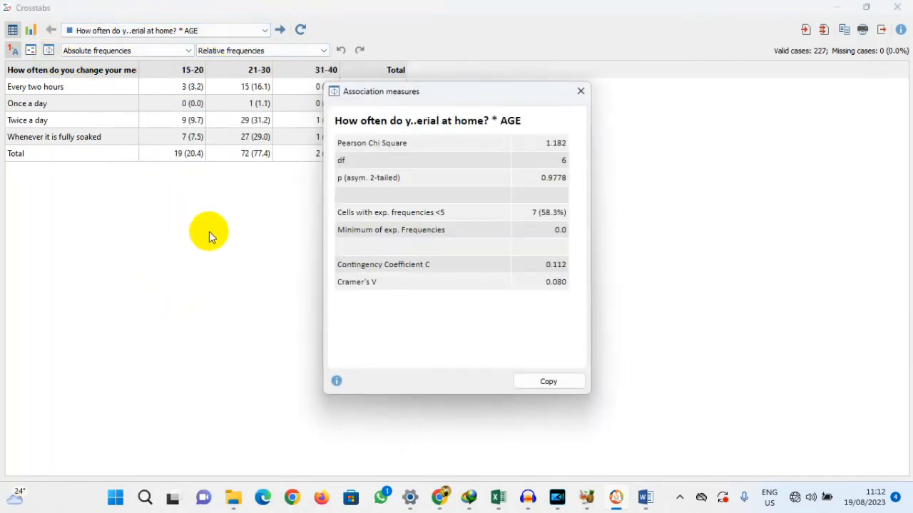
pyautogui.click(580, 92)
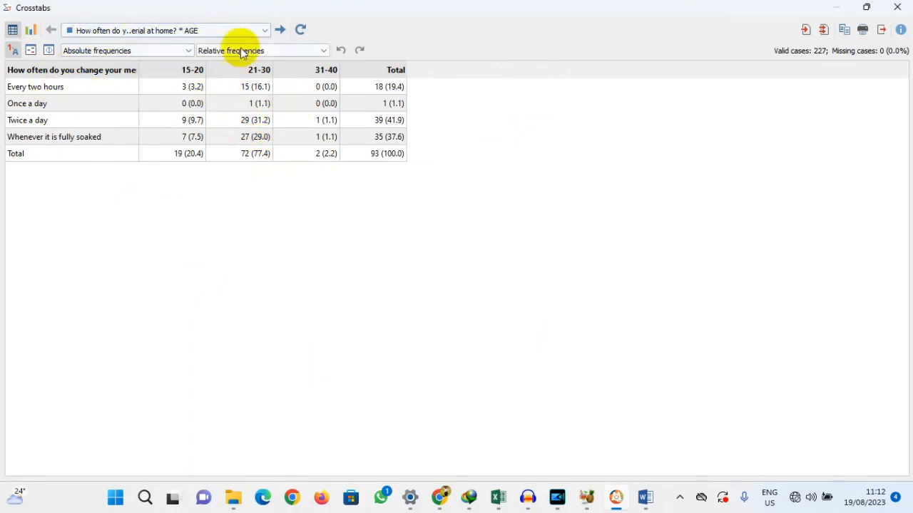
# Insert all three crosstabs with their association measures into the Output Viewer, and close the Crosstabs results window.
pyautogui.click(823, 30)
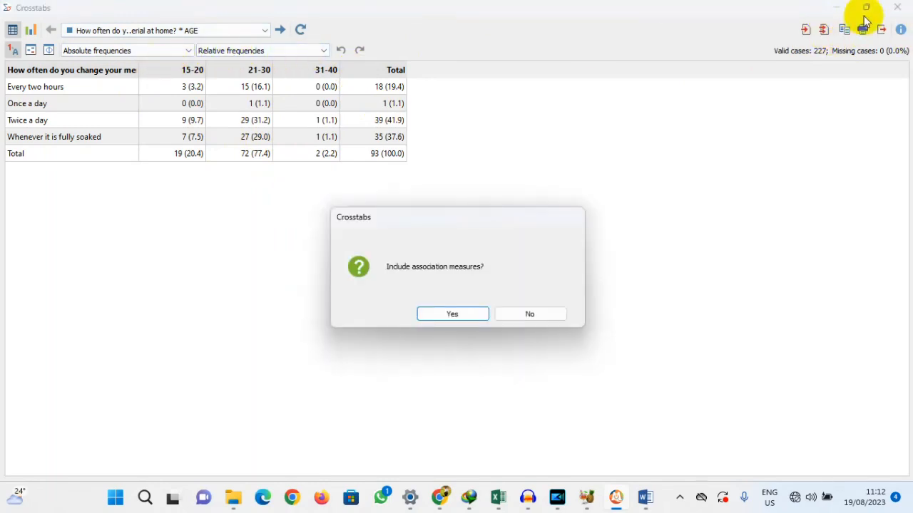
pyautogui.click(460, 315)
pyautogui.click(865, 7)
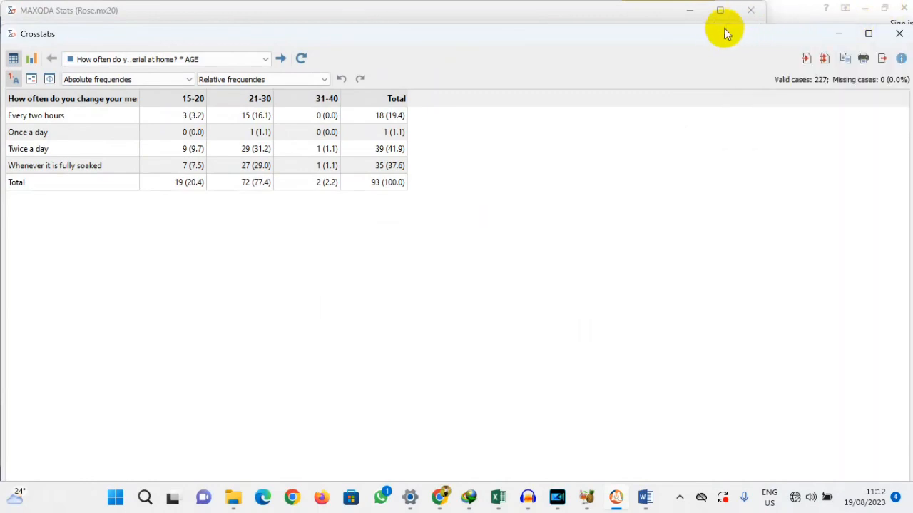
pyautogui.moveTo(717, 29); pyautogui.dragTo(713, 212)
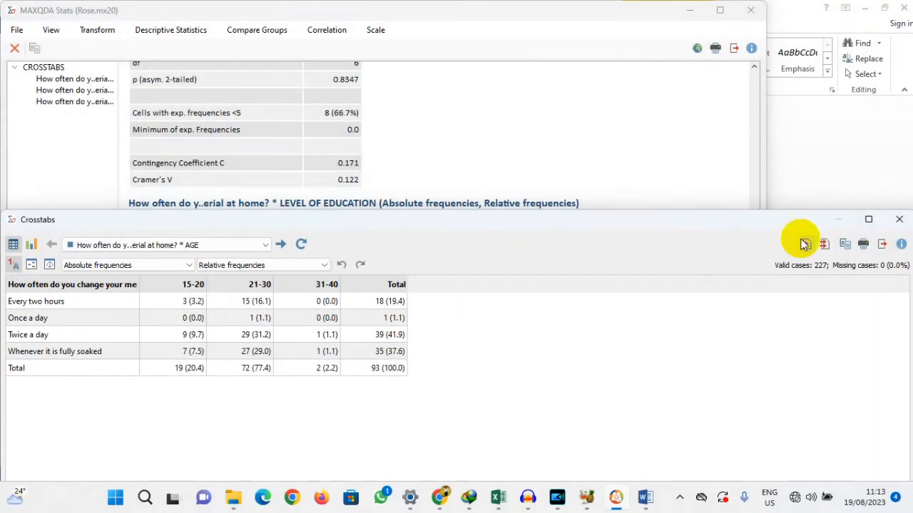
pyautogui.moveTo(100, 221); pyautogui.dragTo(171, 124)
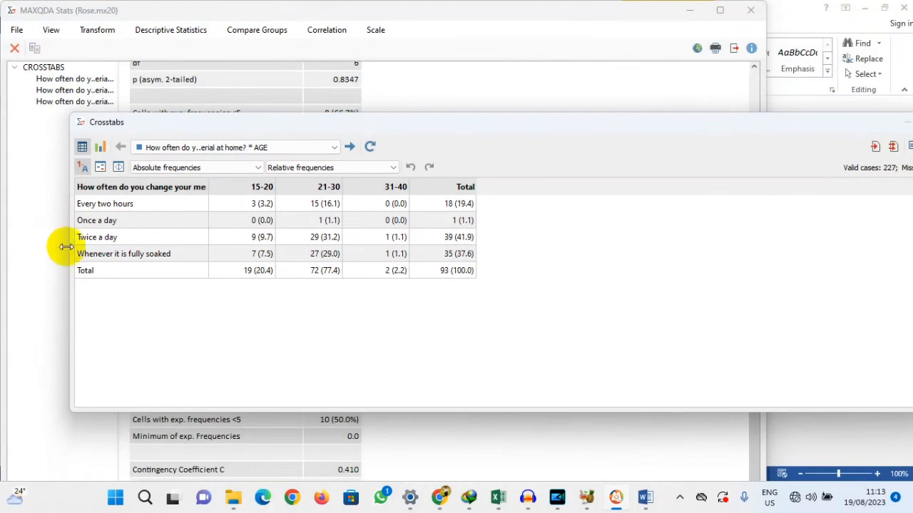
pyautogui.moveTo(66, 246); pyautogui.dragTo(545, 243)
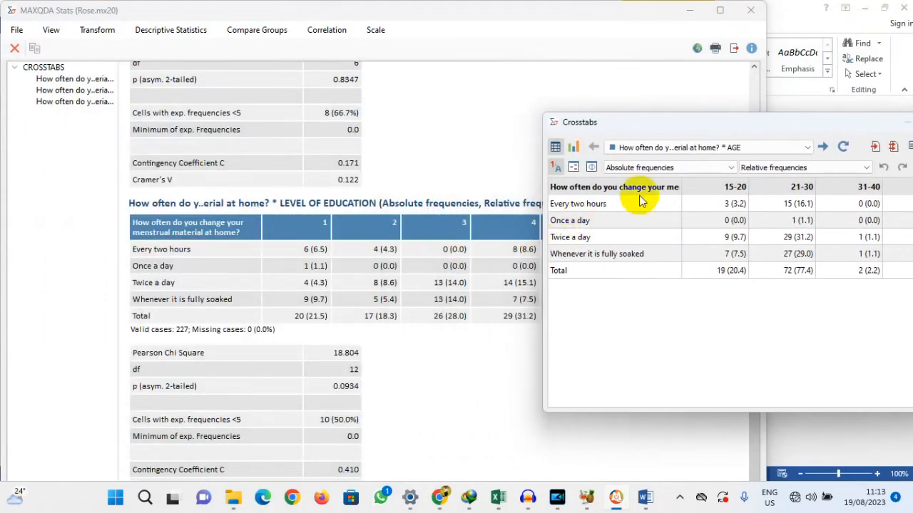
pyautogui.moveTo(745, 121); pyautogui.dragTo(875, 86)
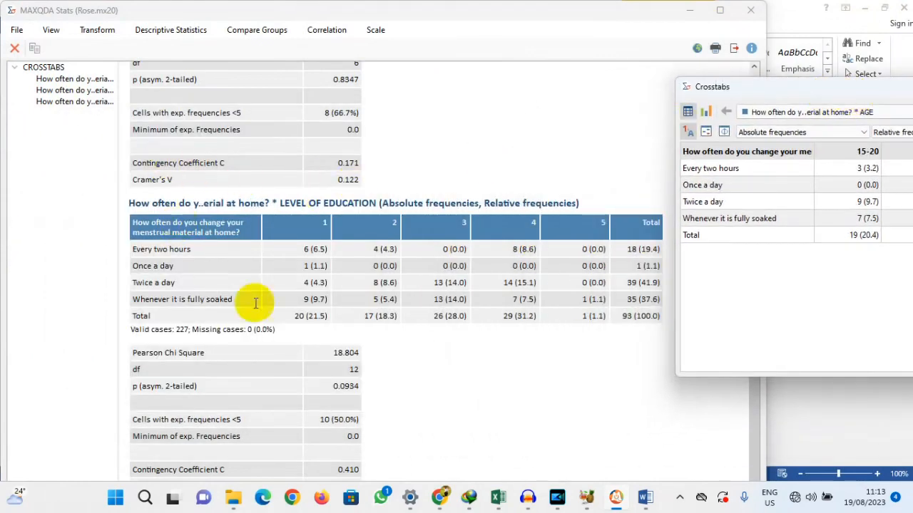
pyautogui.moveTo(780, 95); pyautogui.dragTo(282, 136)
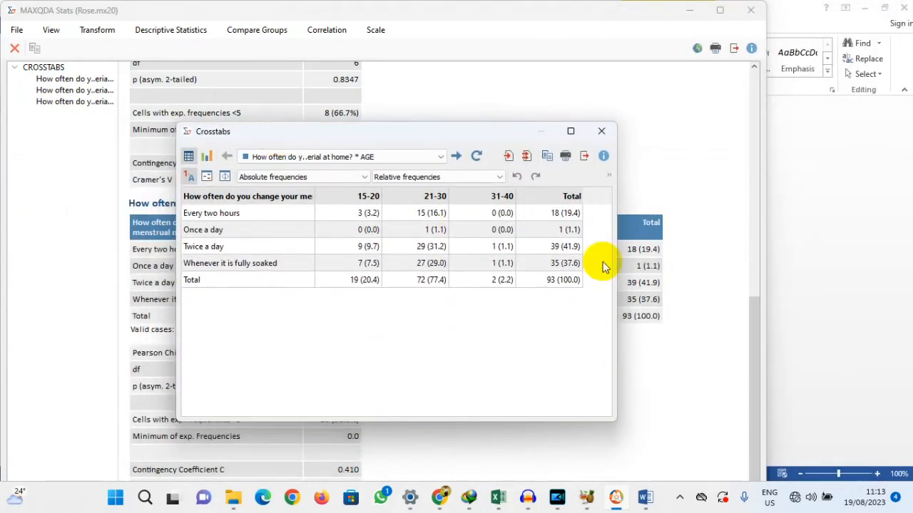
pyautogui.moveTo(615, 283); pyautogui.dragTo(562, 281)
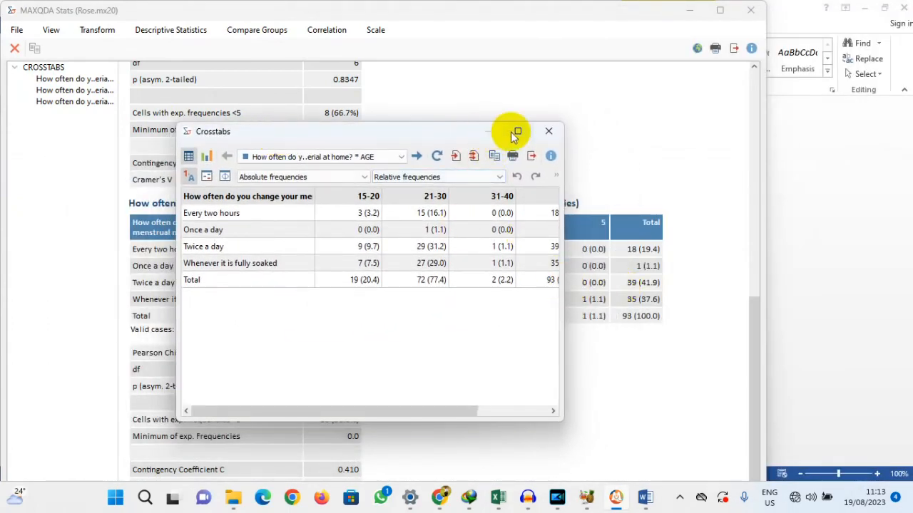
pyautogui.click(548, 132)
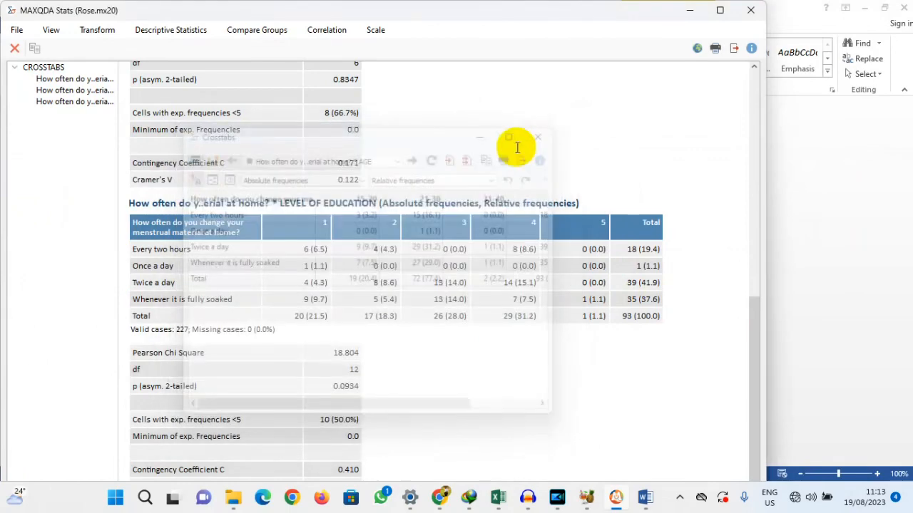
# Review the AGE, MARITAL STATUS and LEVEL OF EDUCATION crosstabs and their chi-square tables in the Output Viewer.
pyautogui.scroll(10, 265, 306)
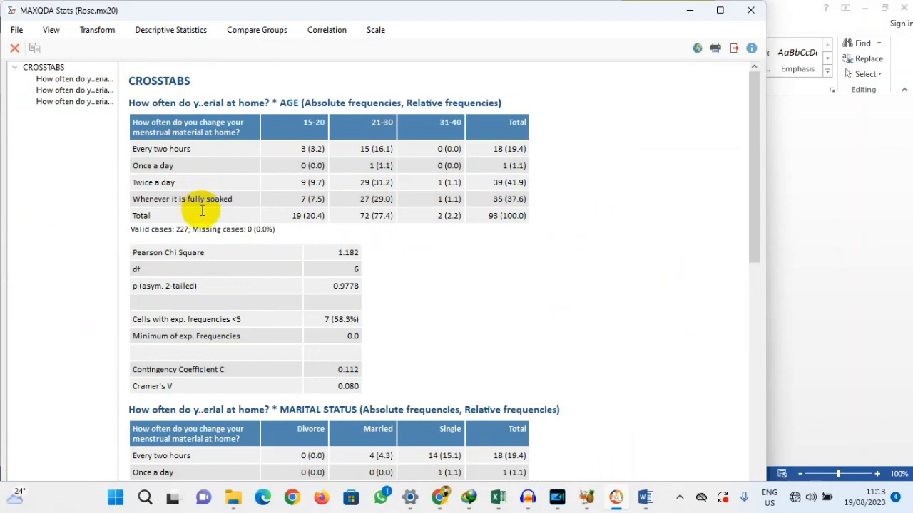
pyautogui.scroll(-3, 202, 210)
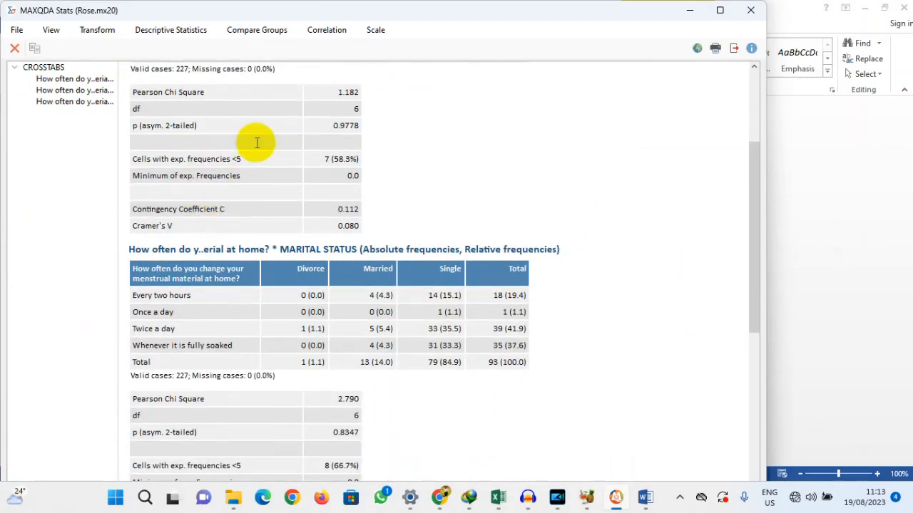
pyautogui.scroll(-6, 305, 224)
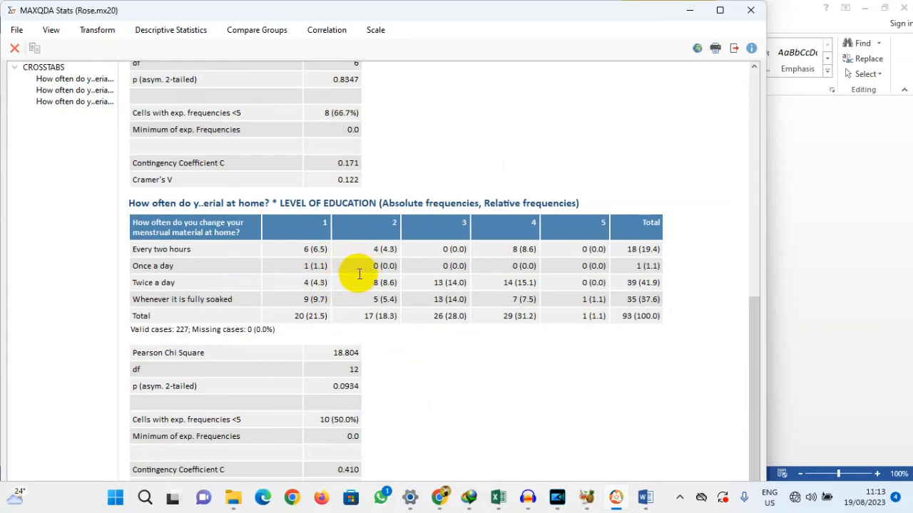
pyautogui.scroll(7, 360, 274)
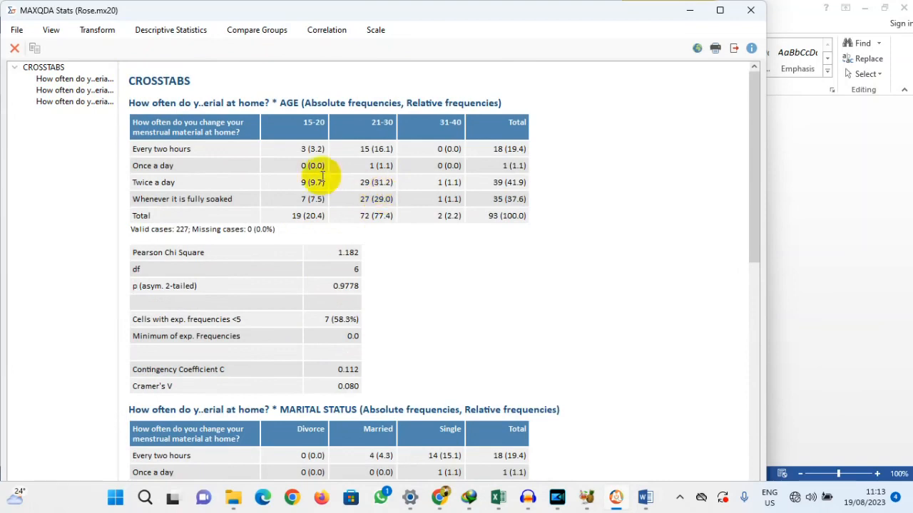
# Clear all the crosstab results from the Output Viewer.
pyautogui.click(14, 48)
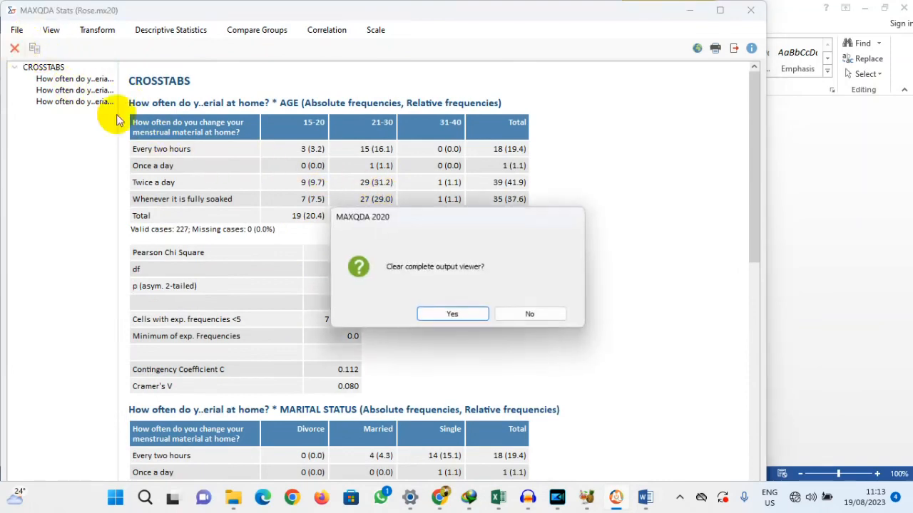
pyautogui.click(452, 313)
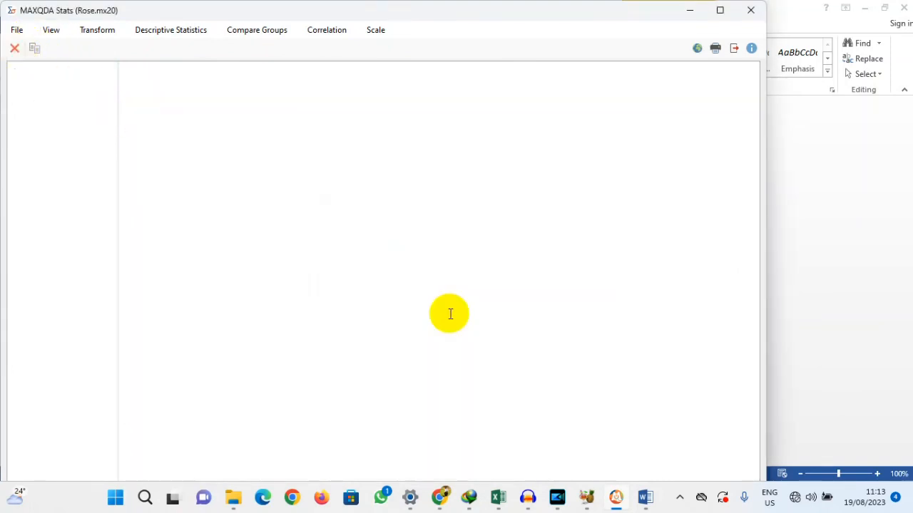
# Check which variables and codes are available for a Pearson's r correlation, and leave the dialog without running it.
pyautogui.click(325, 35)
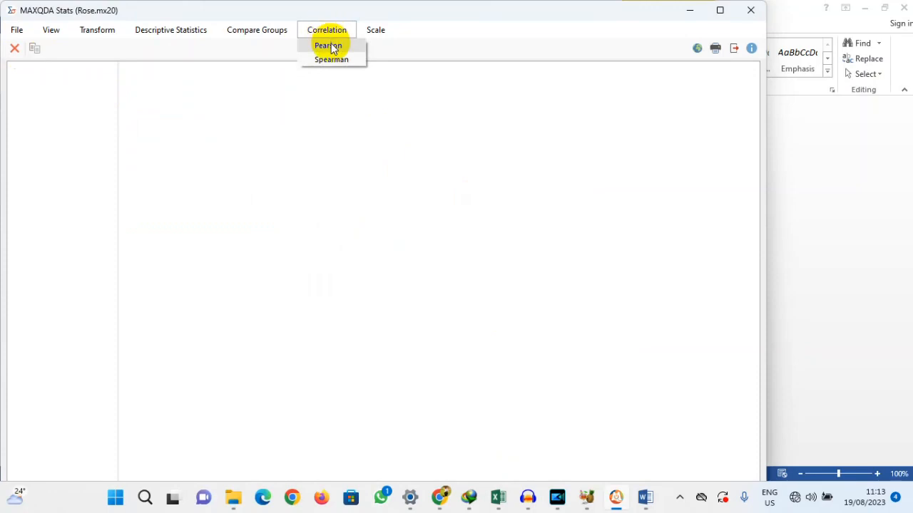
pyautogui.click(331, 47)
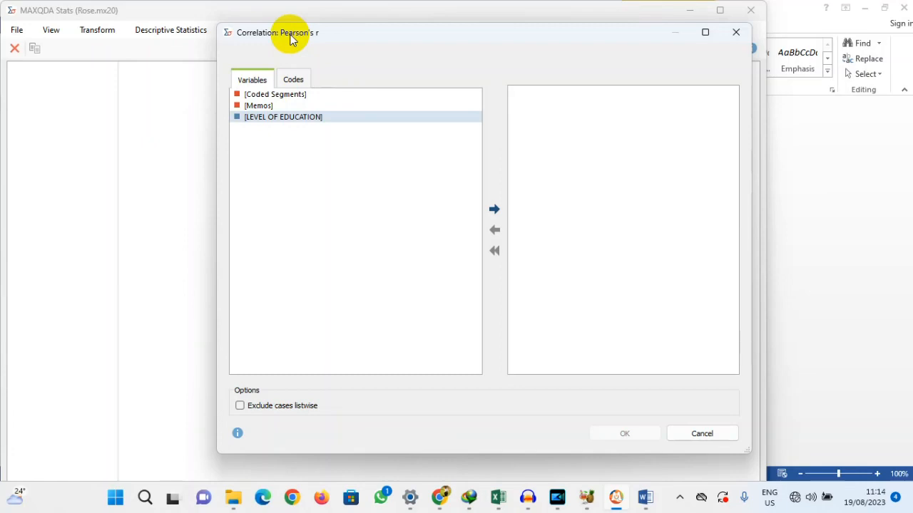
pyautogui.click(293, 76)
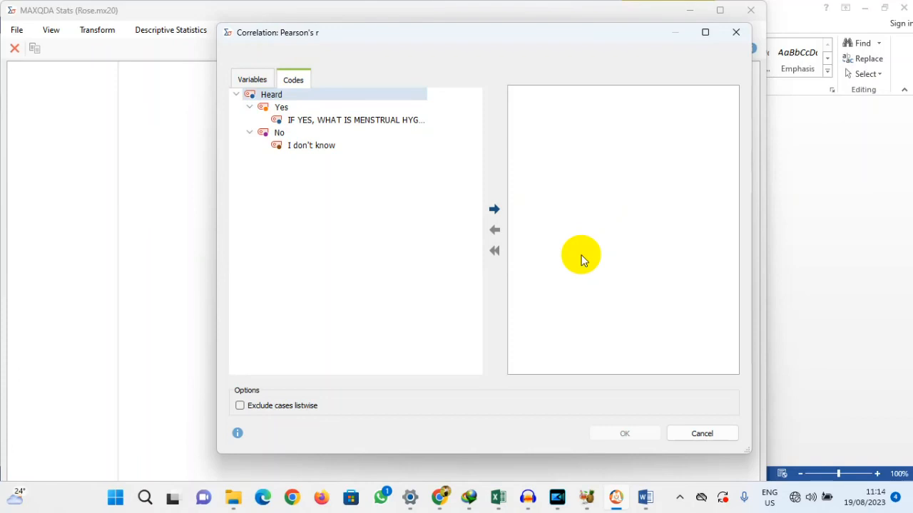
pyautogui.click(700, 433)
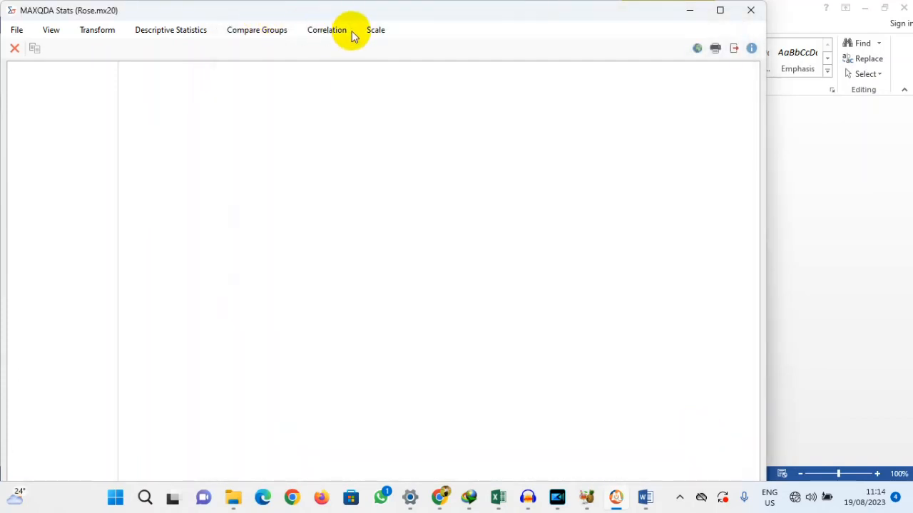
# Run Frequencies for all the survey variables already selected, from AGE to the question on available pad disposal spaces.
pyautogui.click(186, 32)
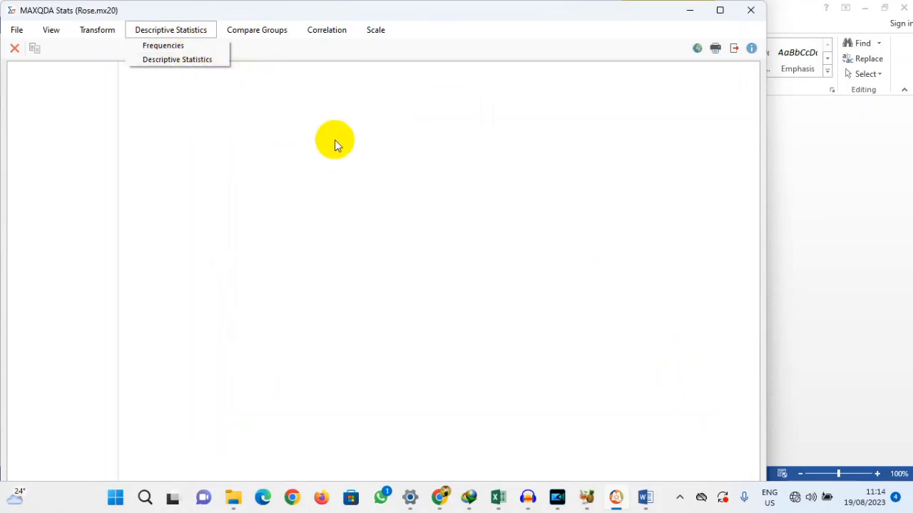
pyautogui.click(171, 44)
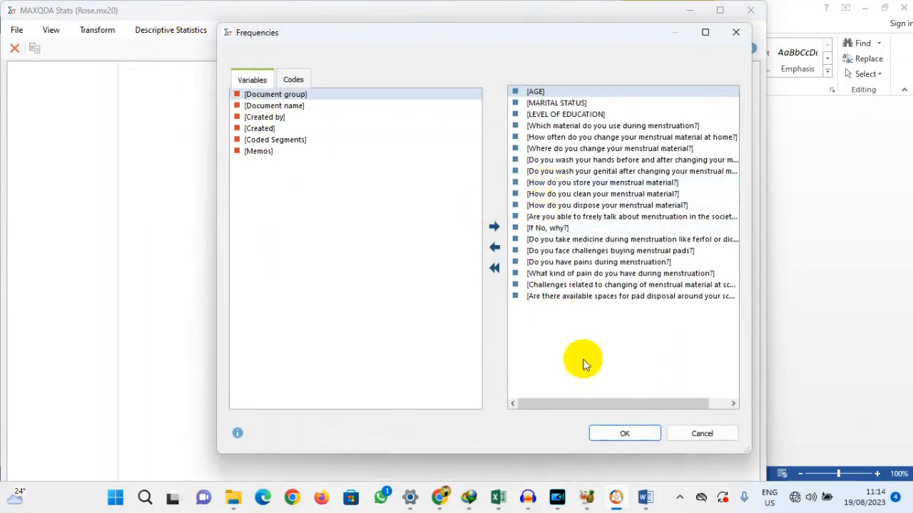
pyautogui.click(621, 433)
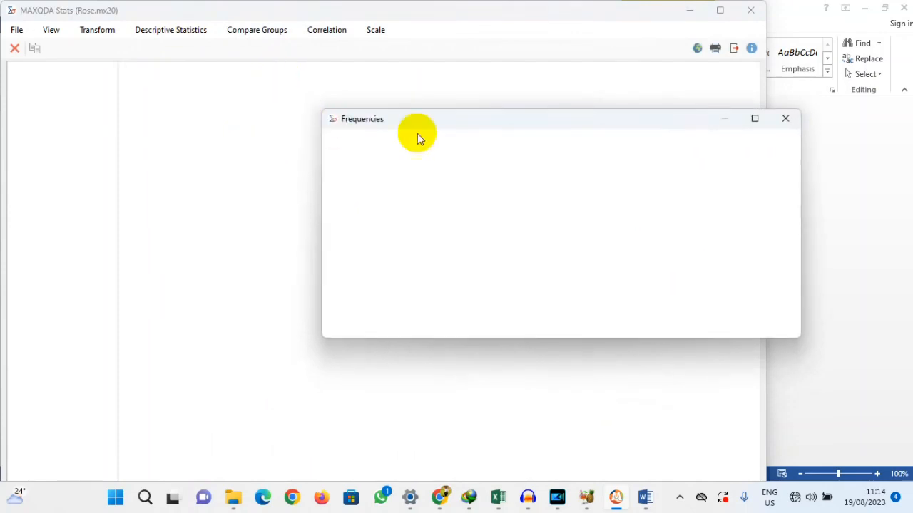
pyautogui.click(754, 118)
pyautogui.click(861, 15)
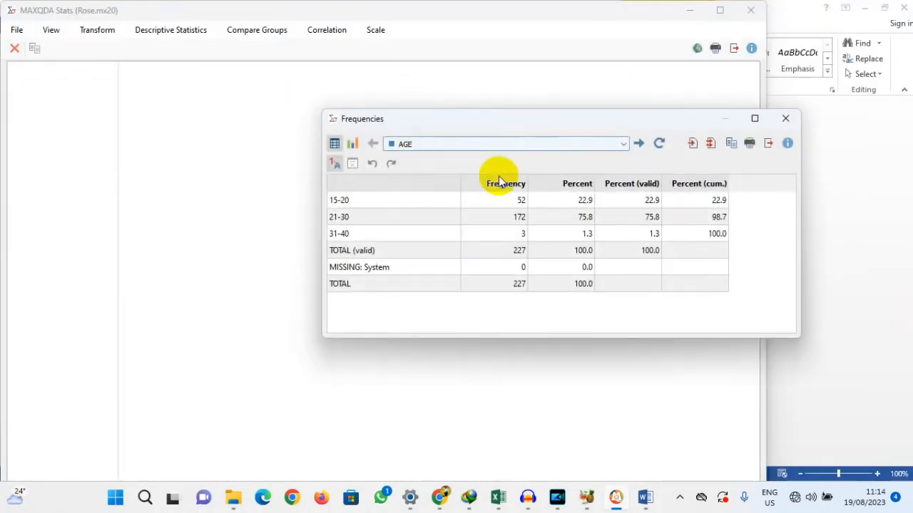
# Review the frequency tables for AGE and MARITAL STATUS, with the results window moved over the empty Output Viewer.
pyautogui.moveTo(539, 116); pyautogui.dragTo(356, 84)
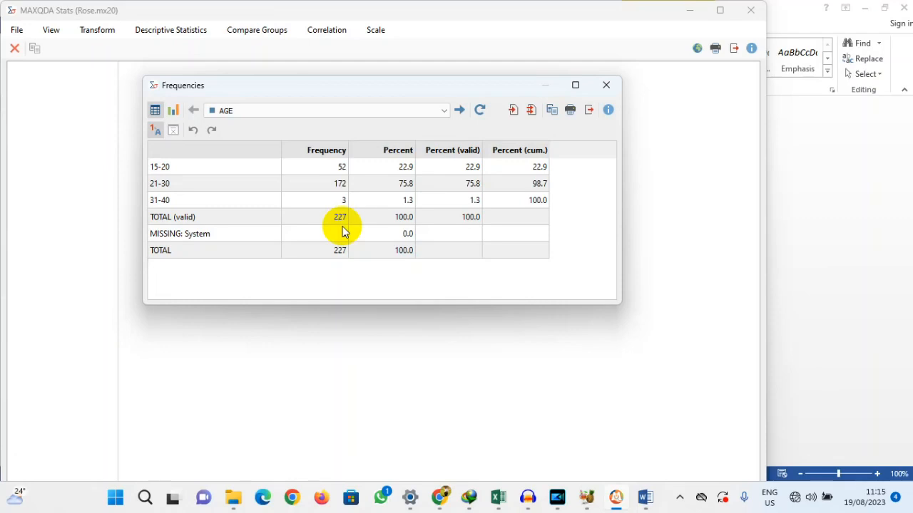
pyautogui.click(459, 111)
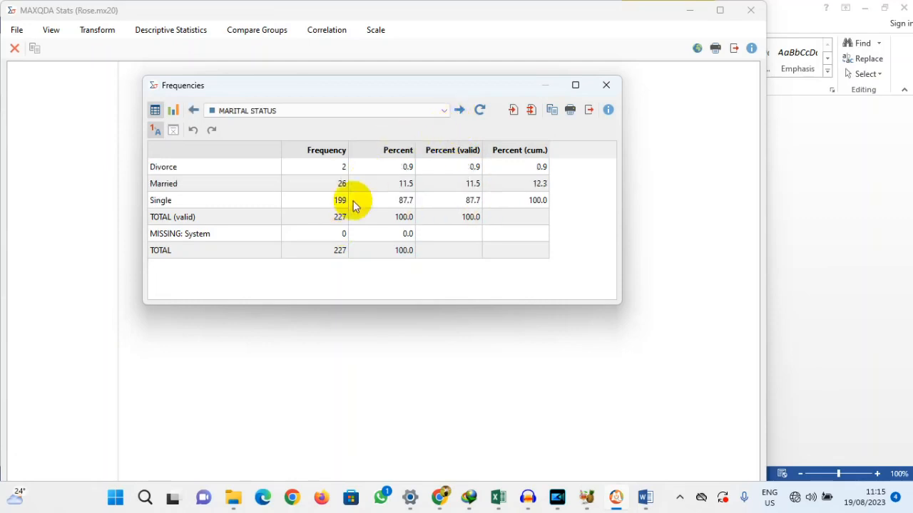